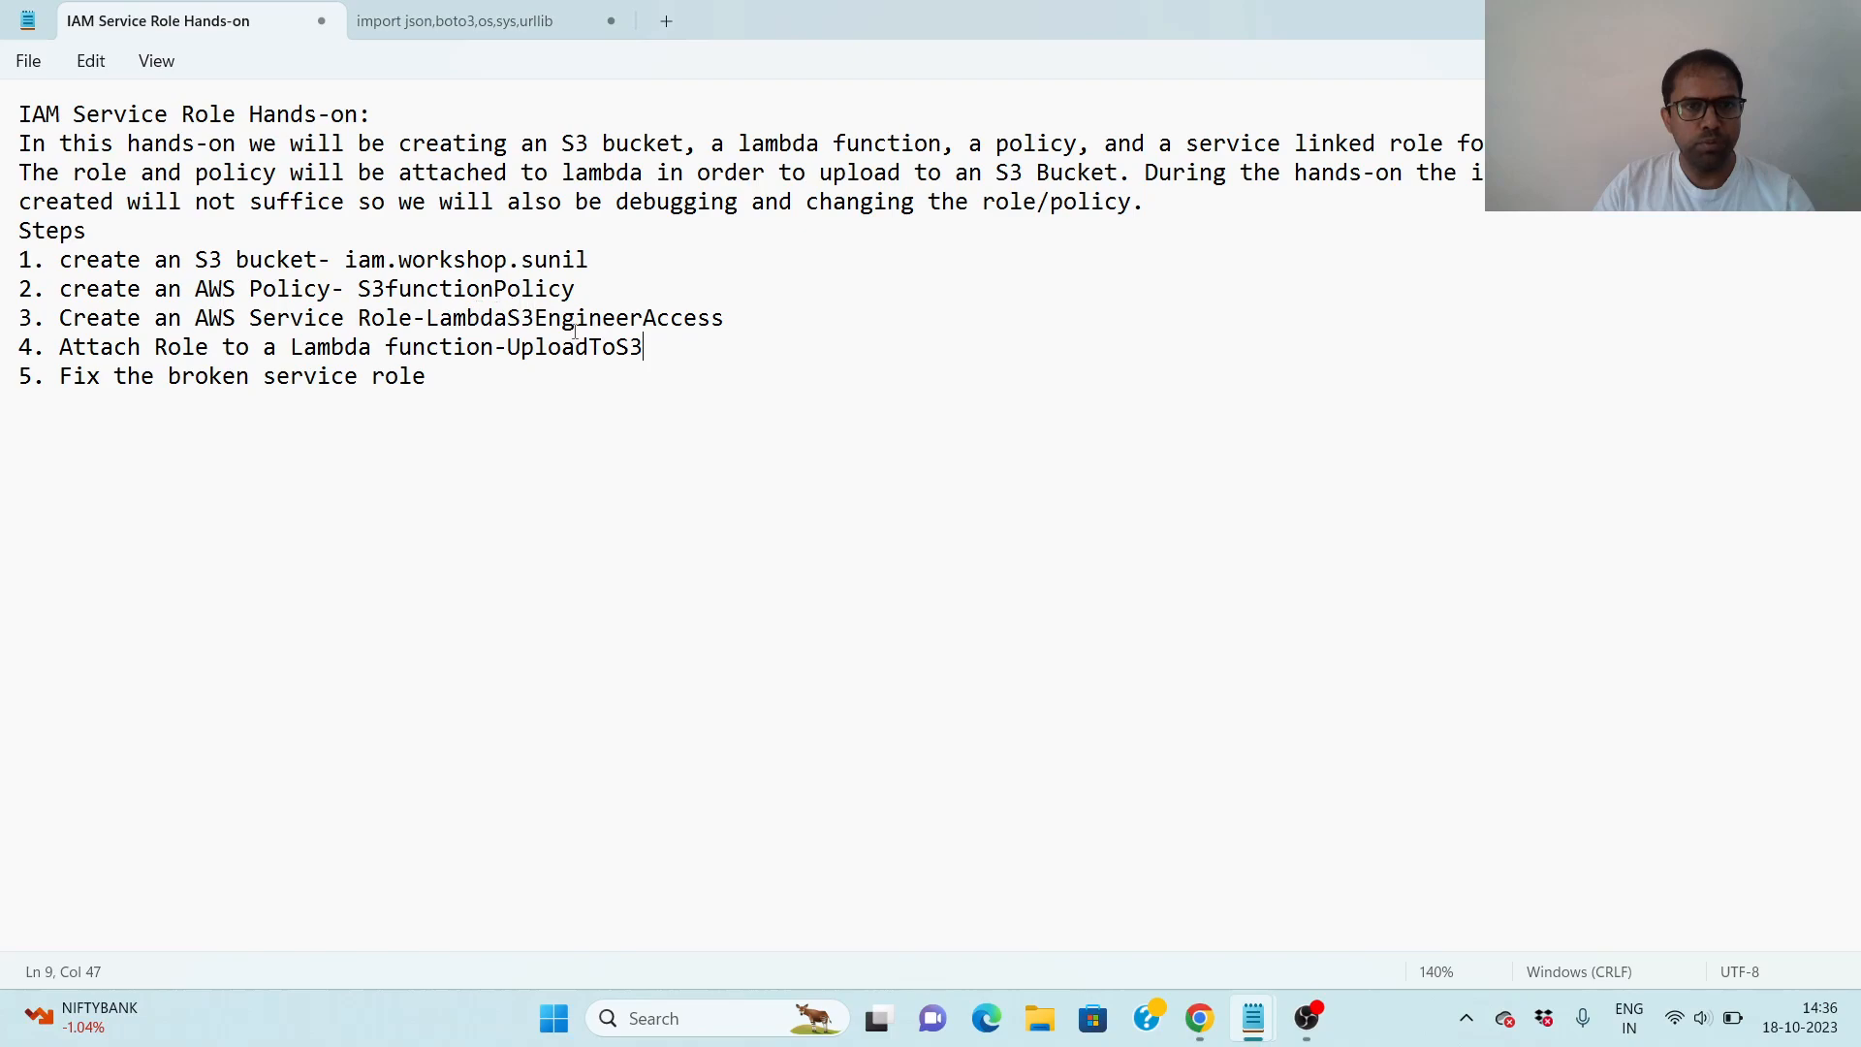
- Switch to Chrome, start a new S3 bucket and name it iam.workshop.sunil, copying the name from the Notepad hands-on notes
click(1202, 1027)
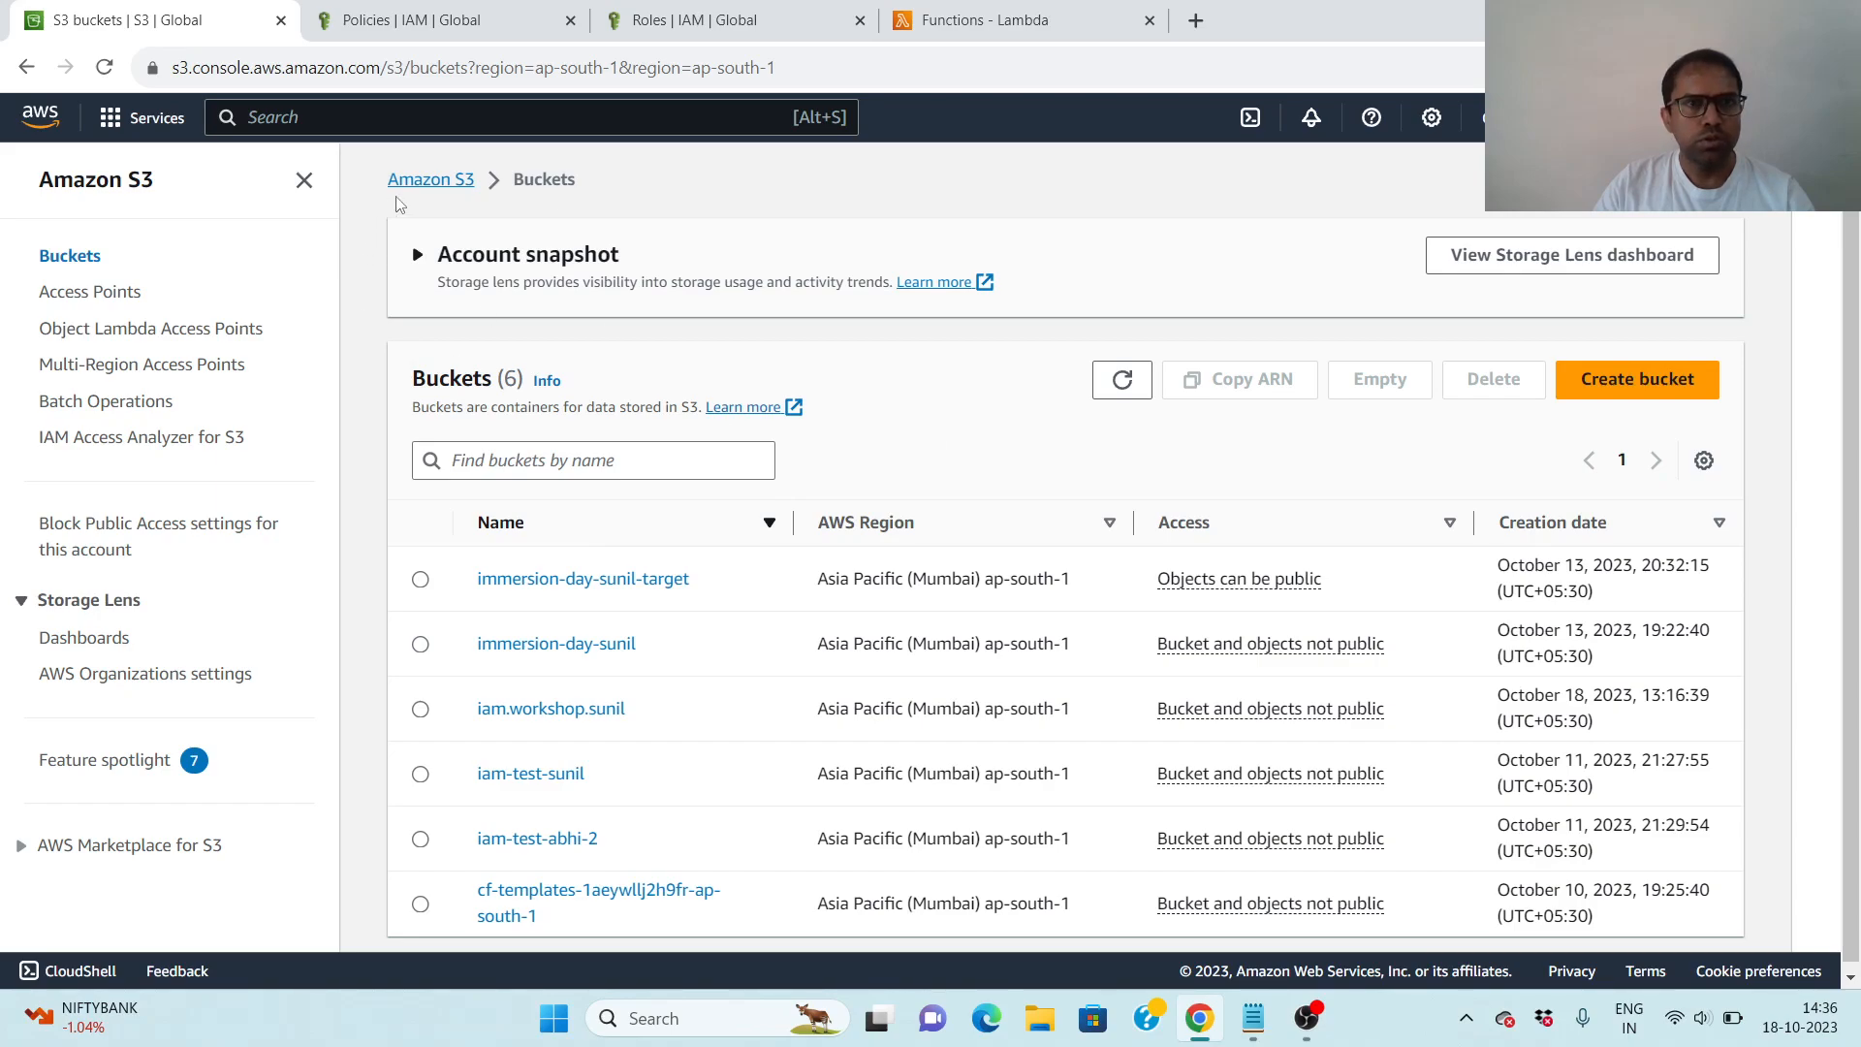
click(1640, 390)
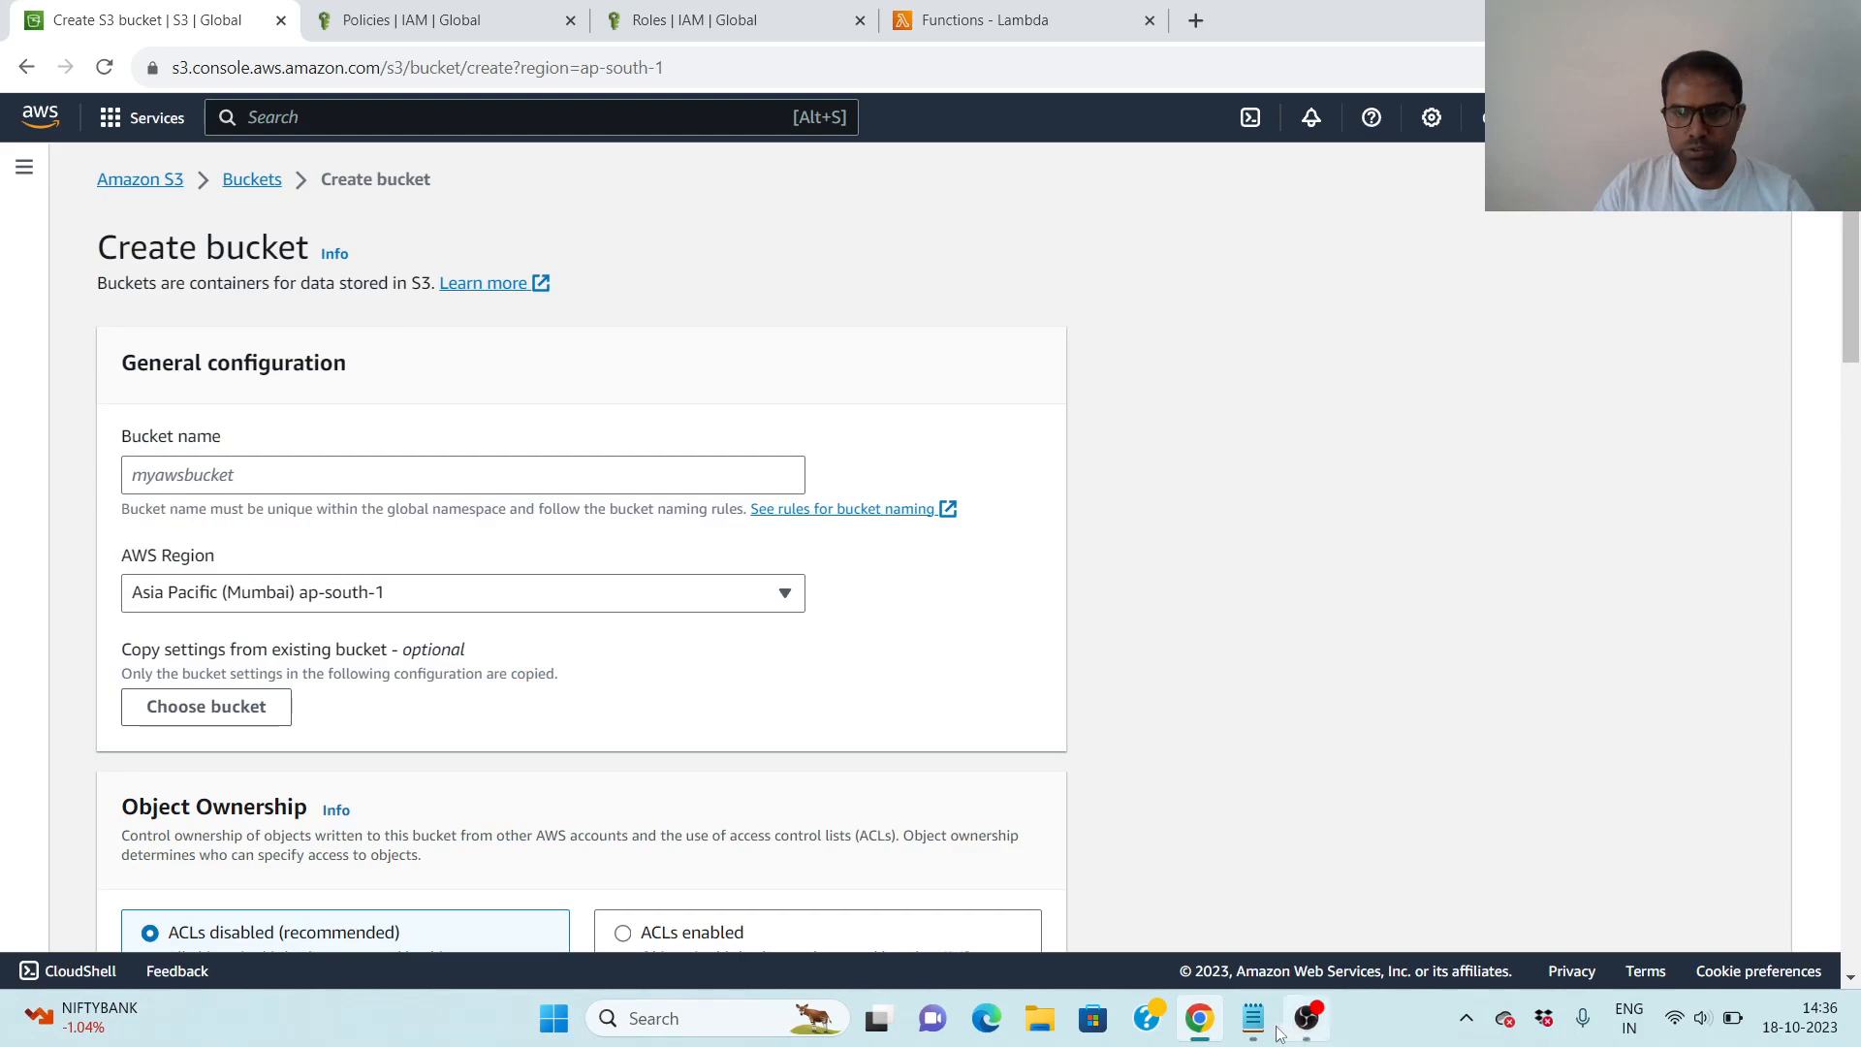
mouse_move(1257, 1030)
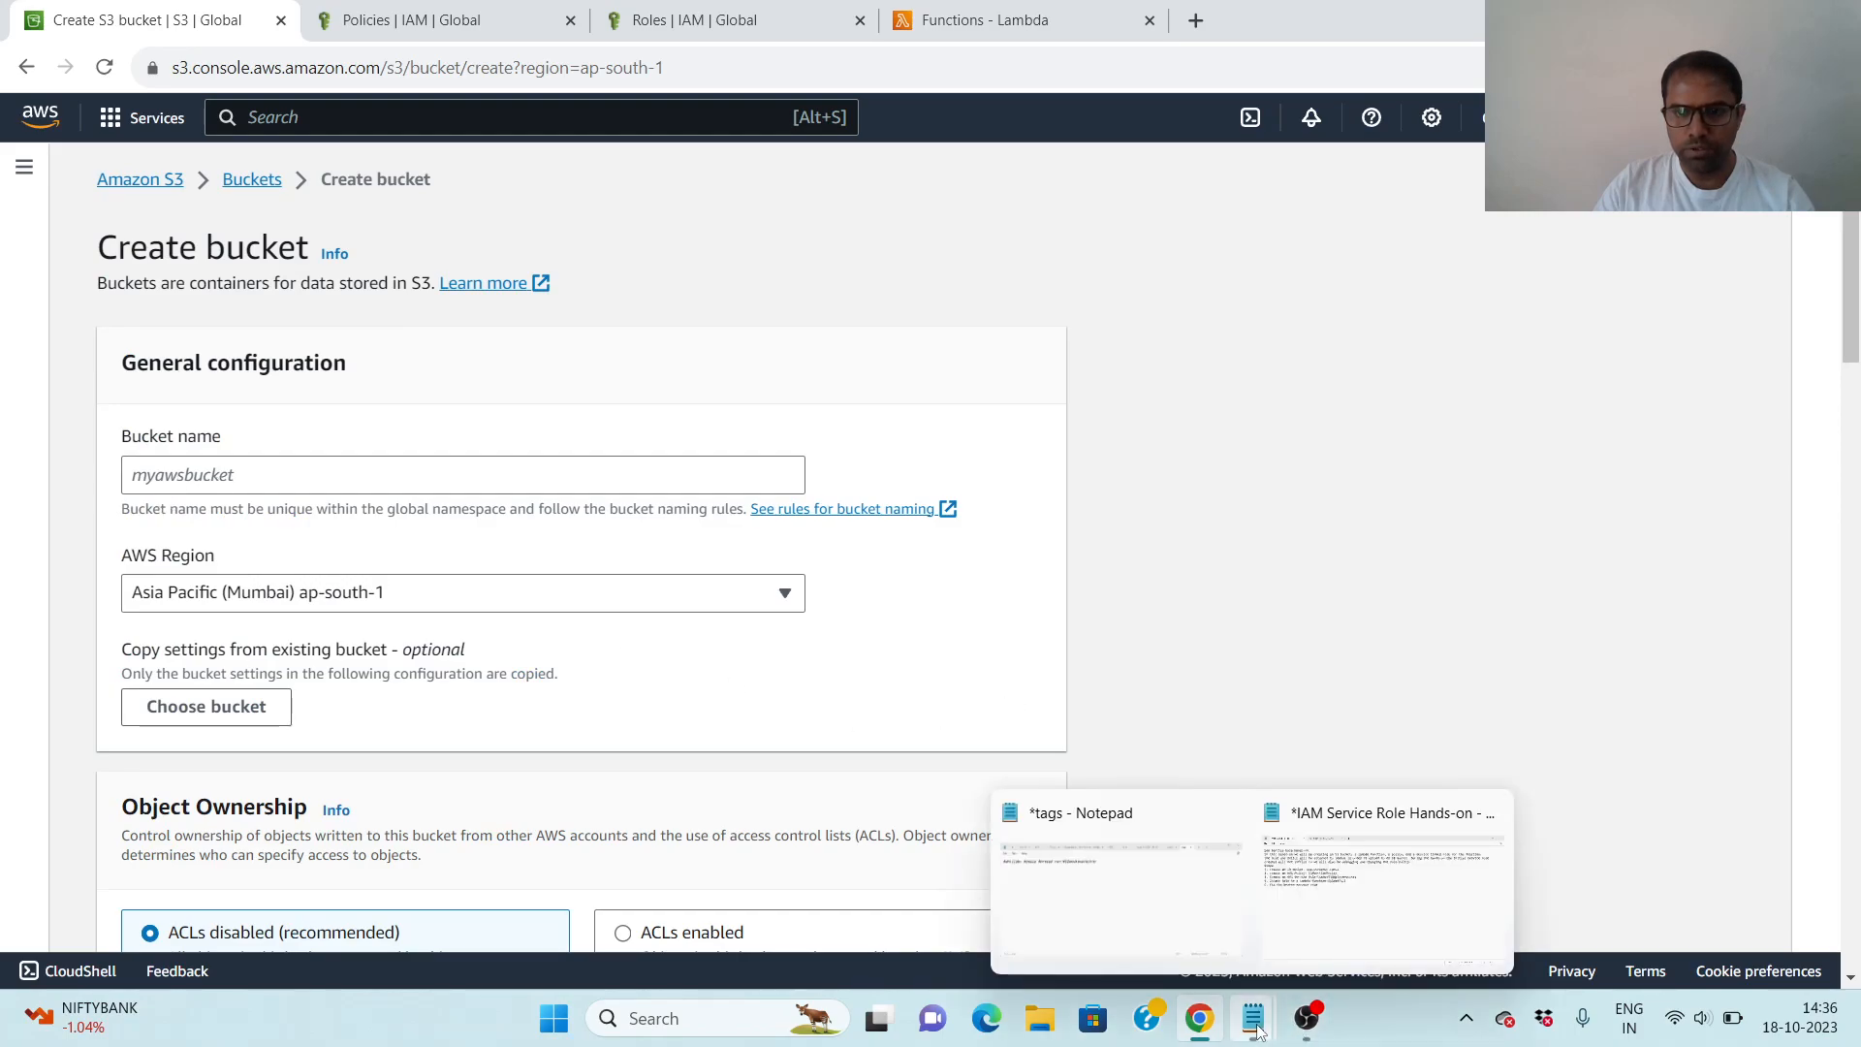
click(1405, 905)
drag(347, 260, 602, 260)
key(ctrl+c)
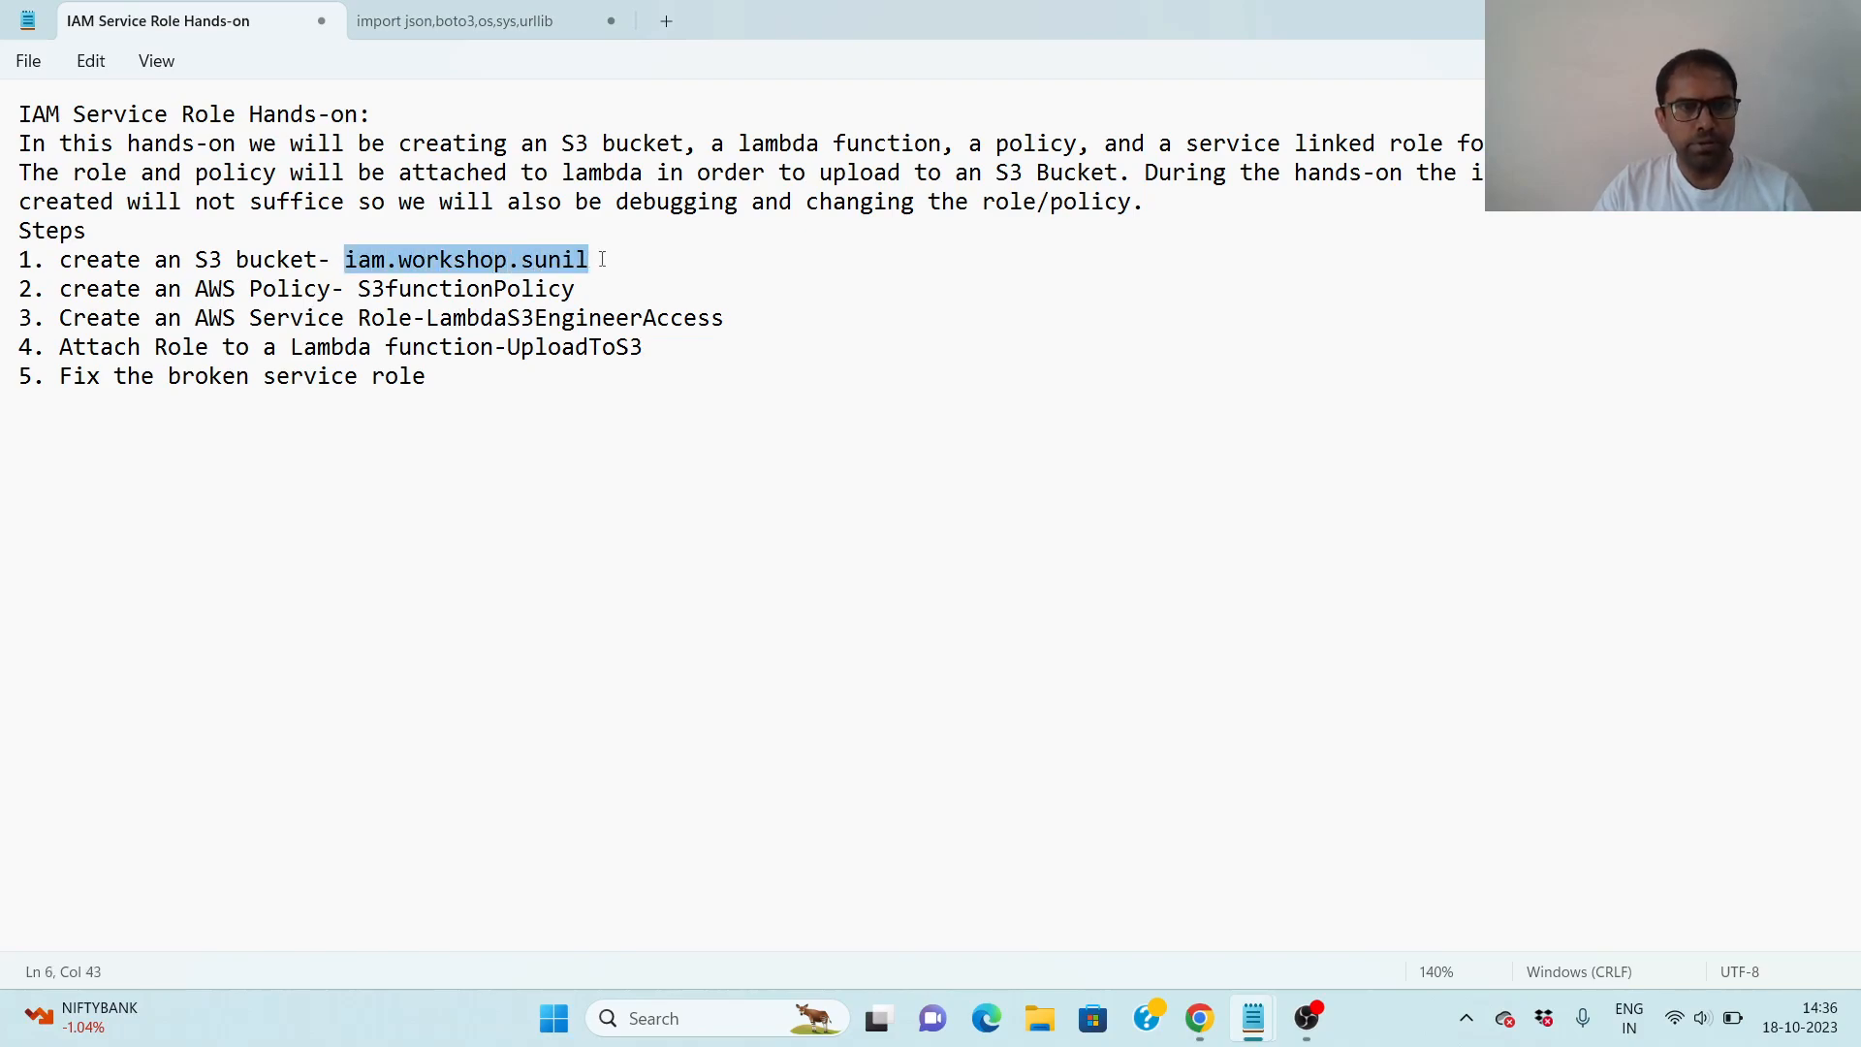
click(1202, 1028)
click(328, 471)
key(ctrl+v)
click(1212, 620)
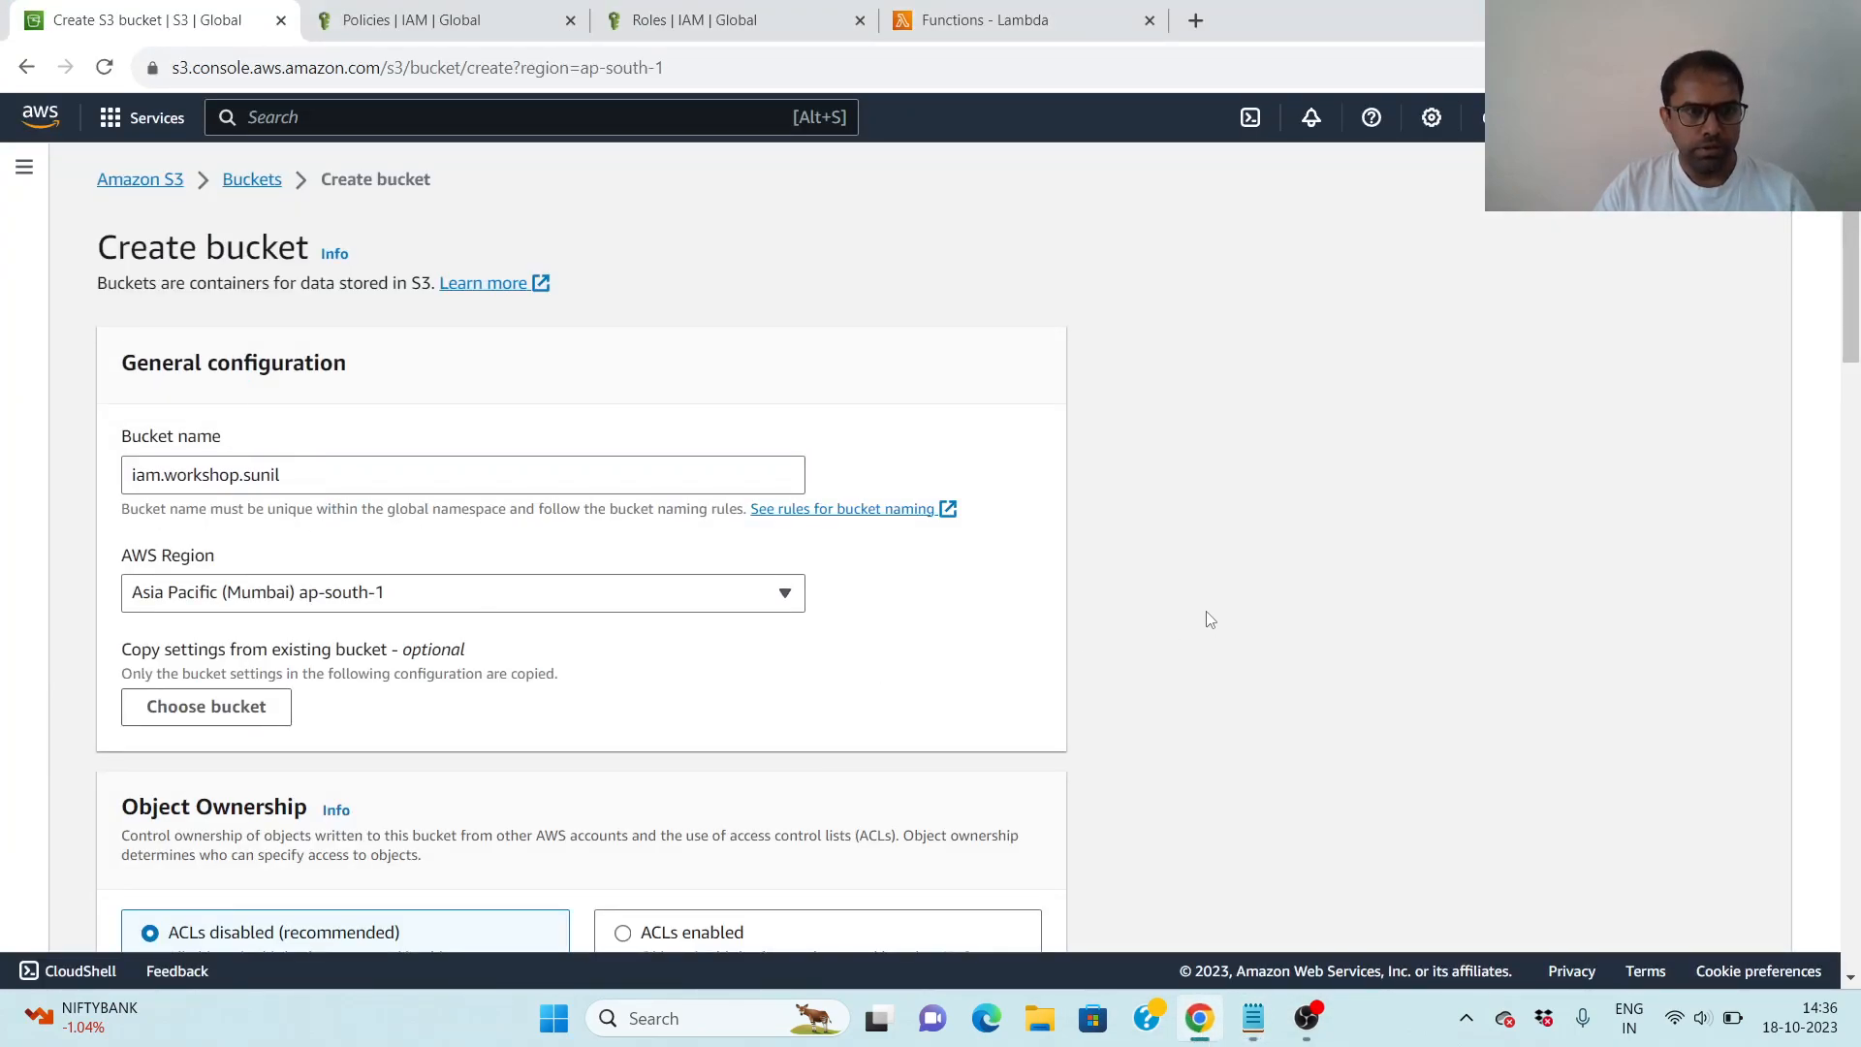
- Try to create the bucket with the default ownership, public access, versioning and encryption settings
scroll(1212, 620, down, 1)
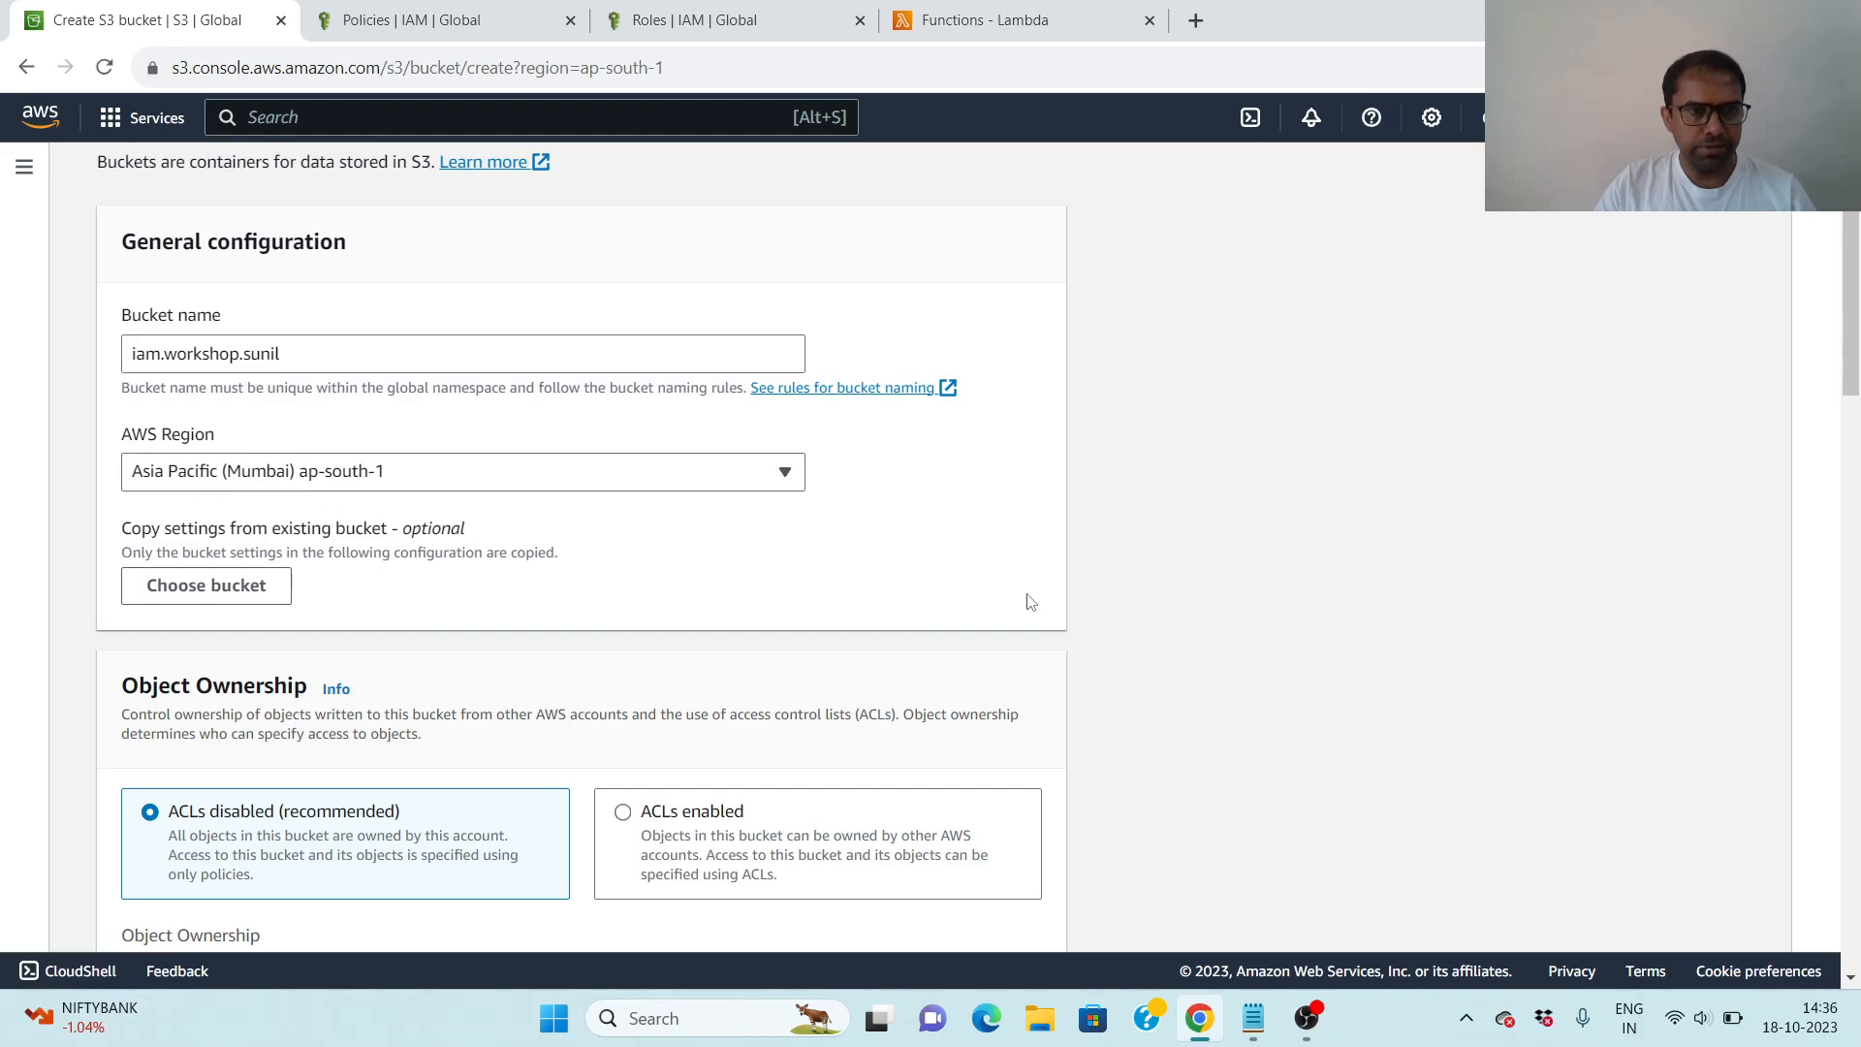
scroll(1137, 589, down, 5)
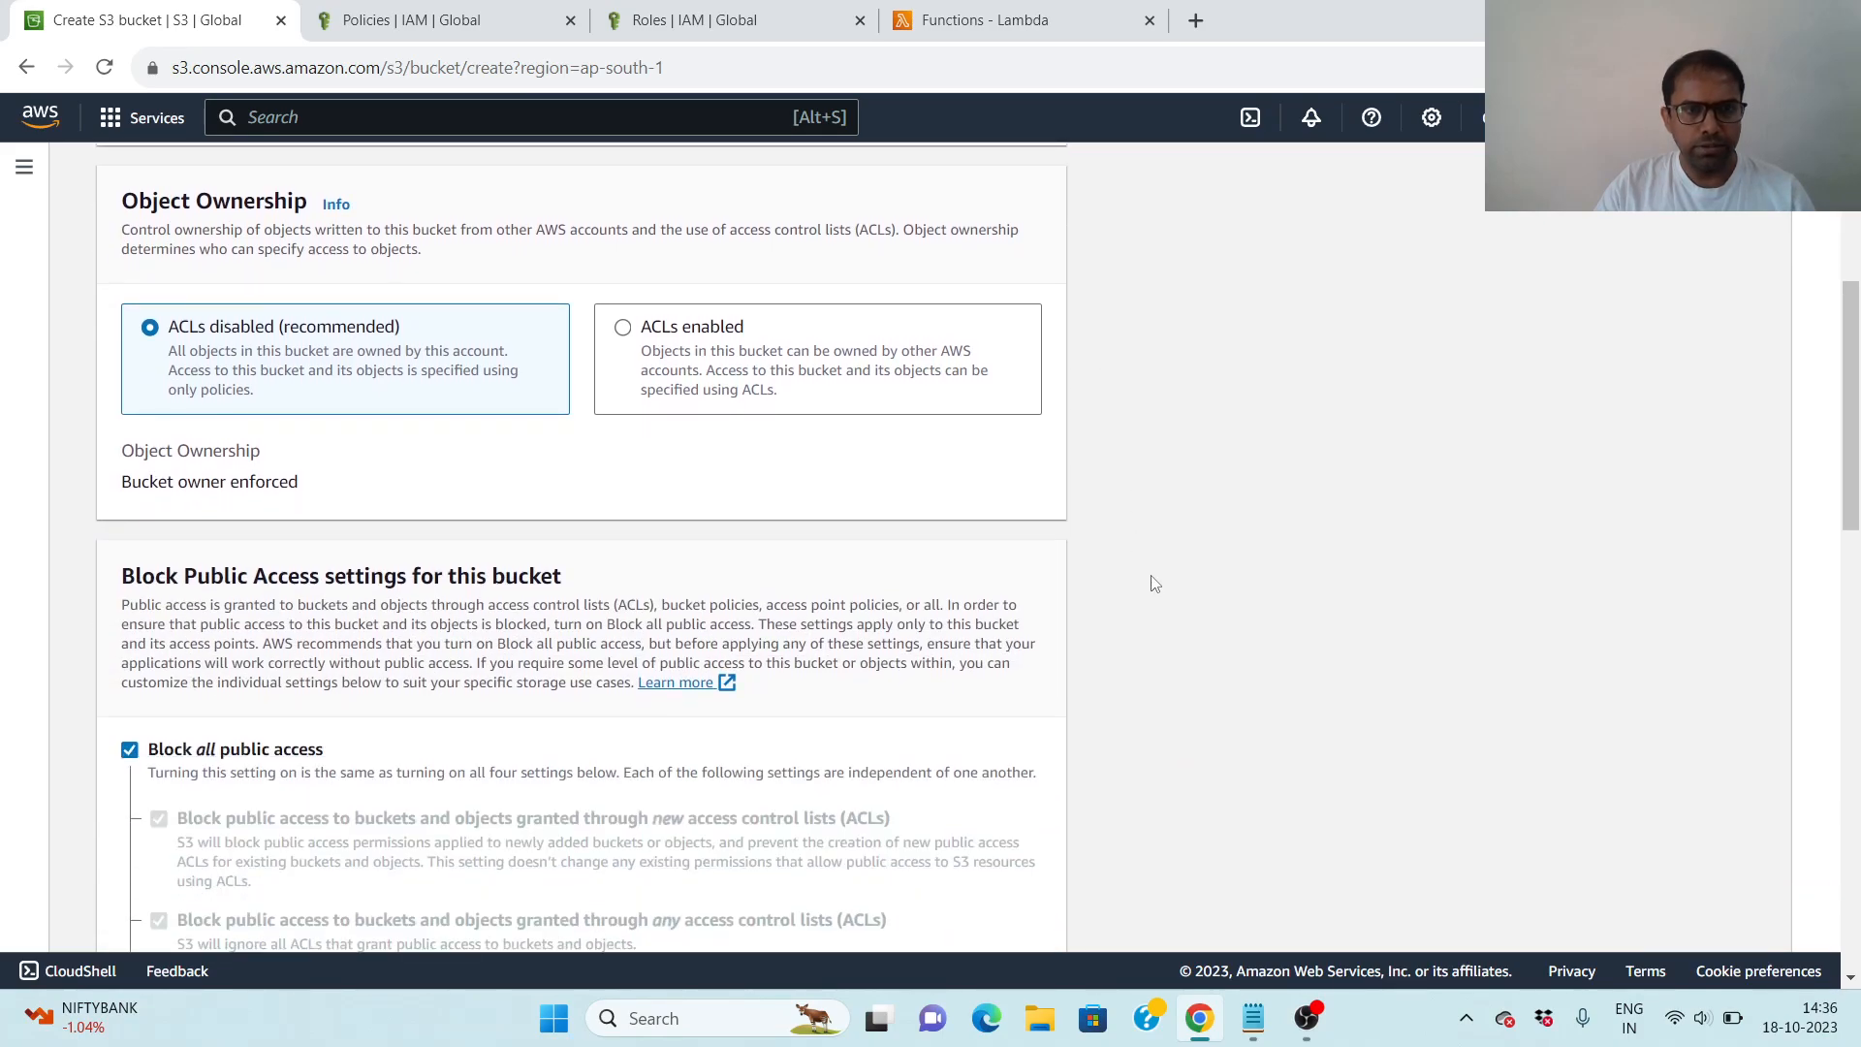
scroll(1154, 585, down, 3)
scroll(1181, 582, down, 8)
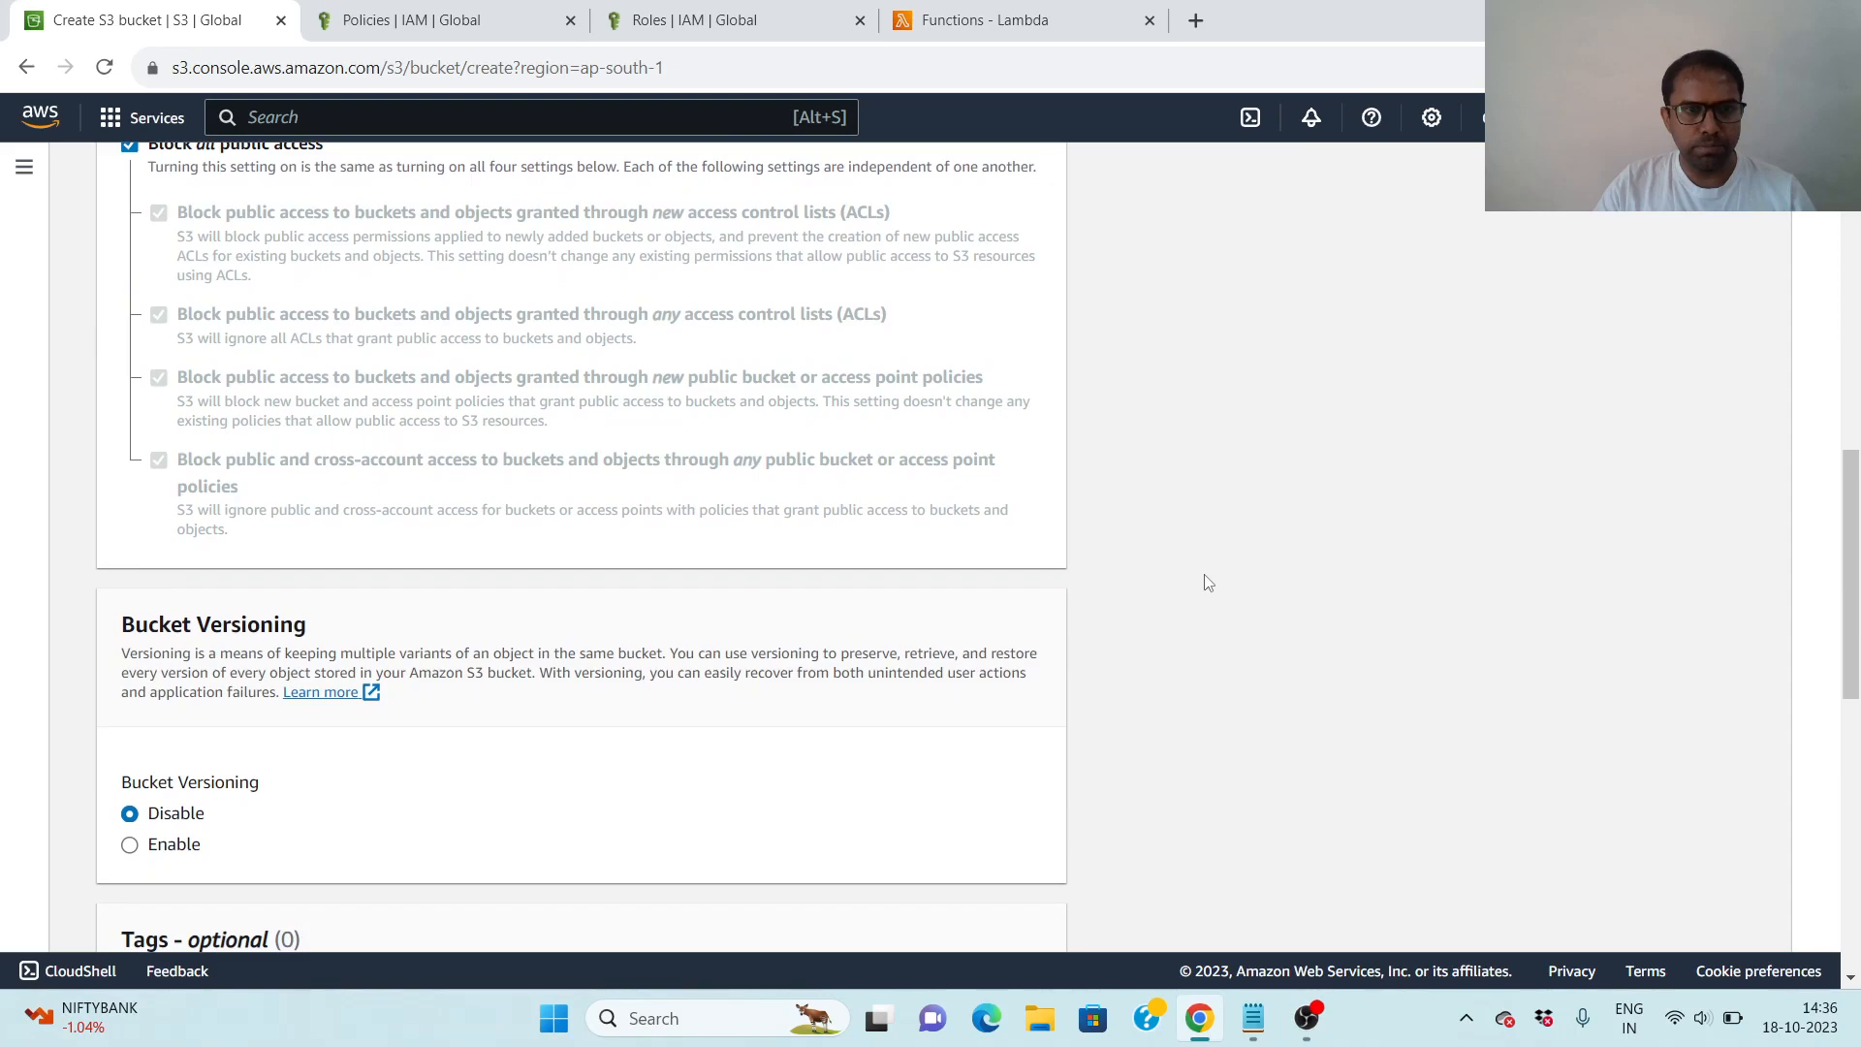
scroll(1240, 588, down, 5)
scroll(1241, 587, down, 1)
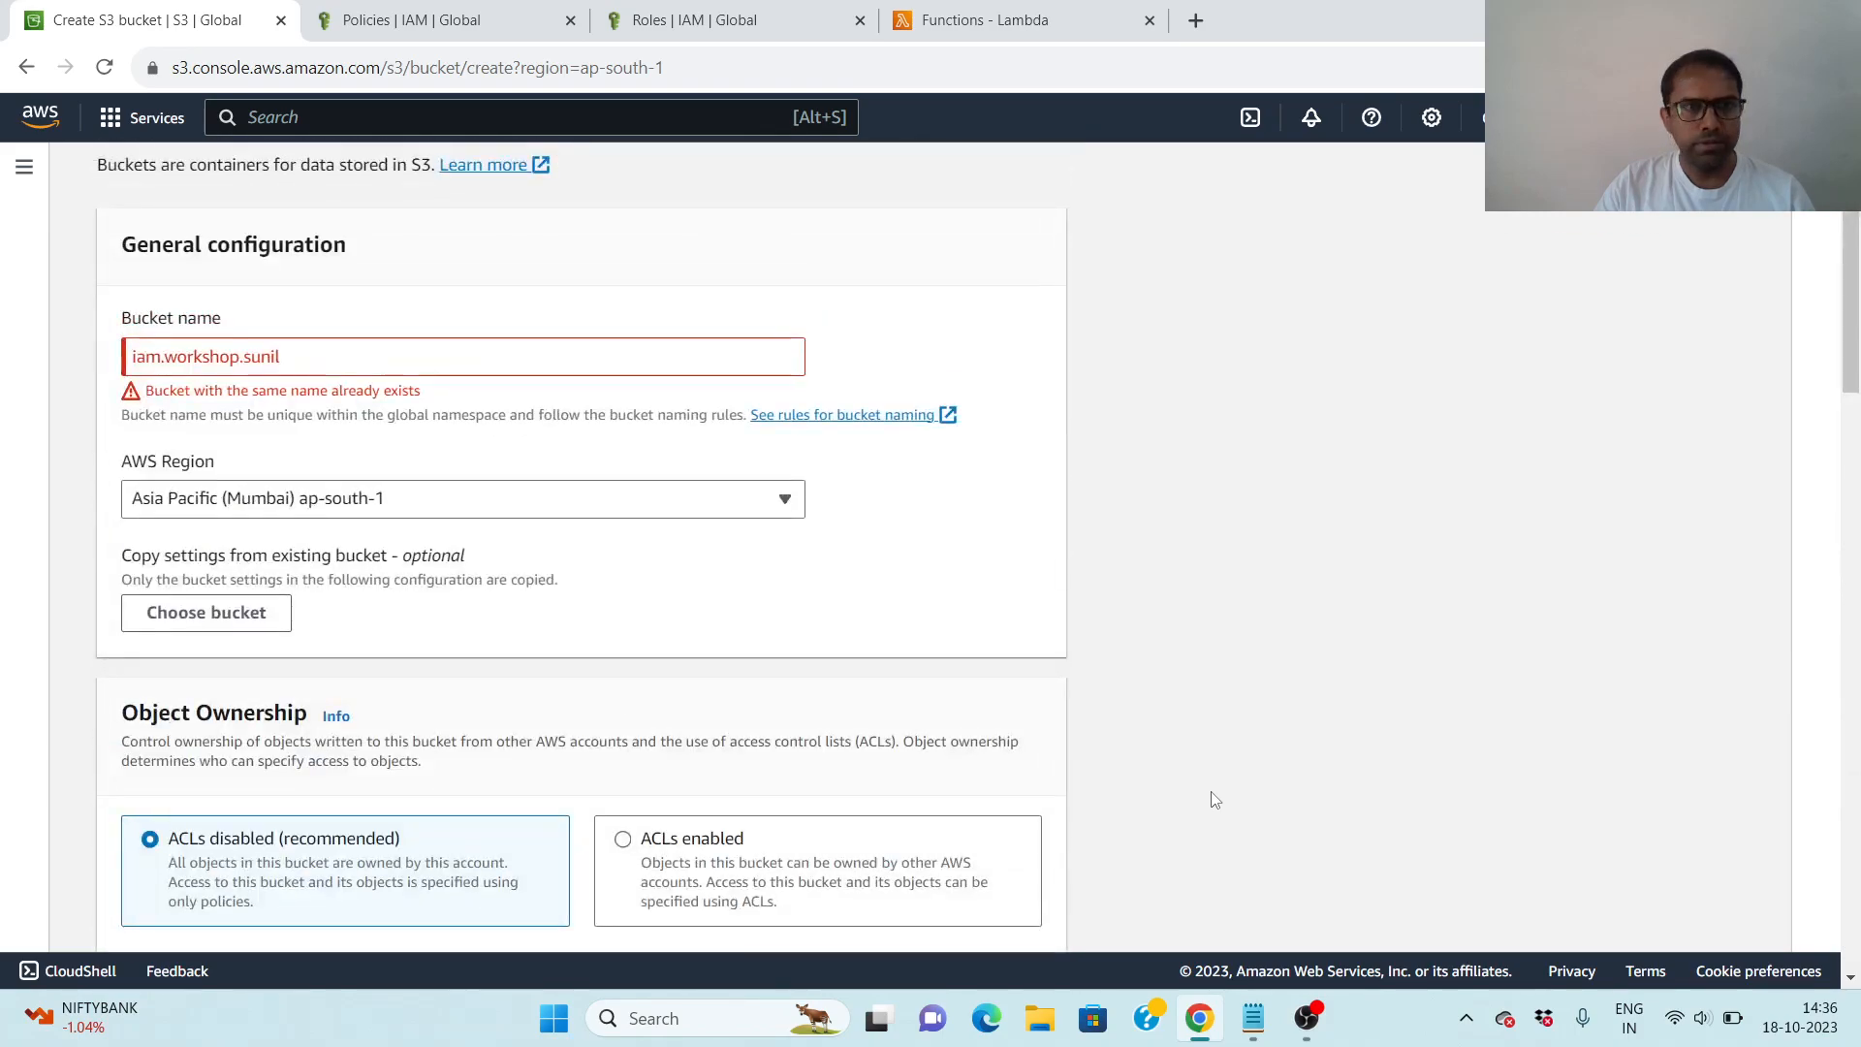
- Change the bucket name to iam.workshop.sunil1 and create the bucket with the default settings
click(300, 361)
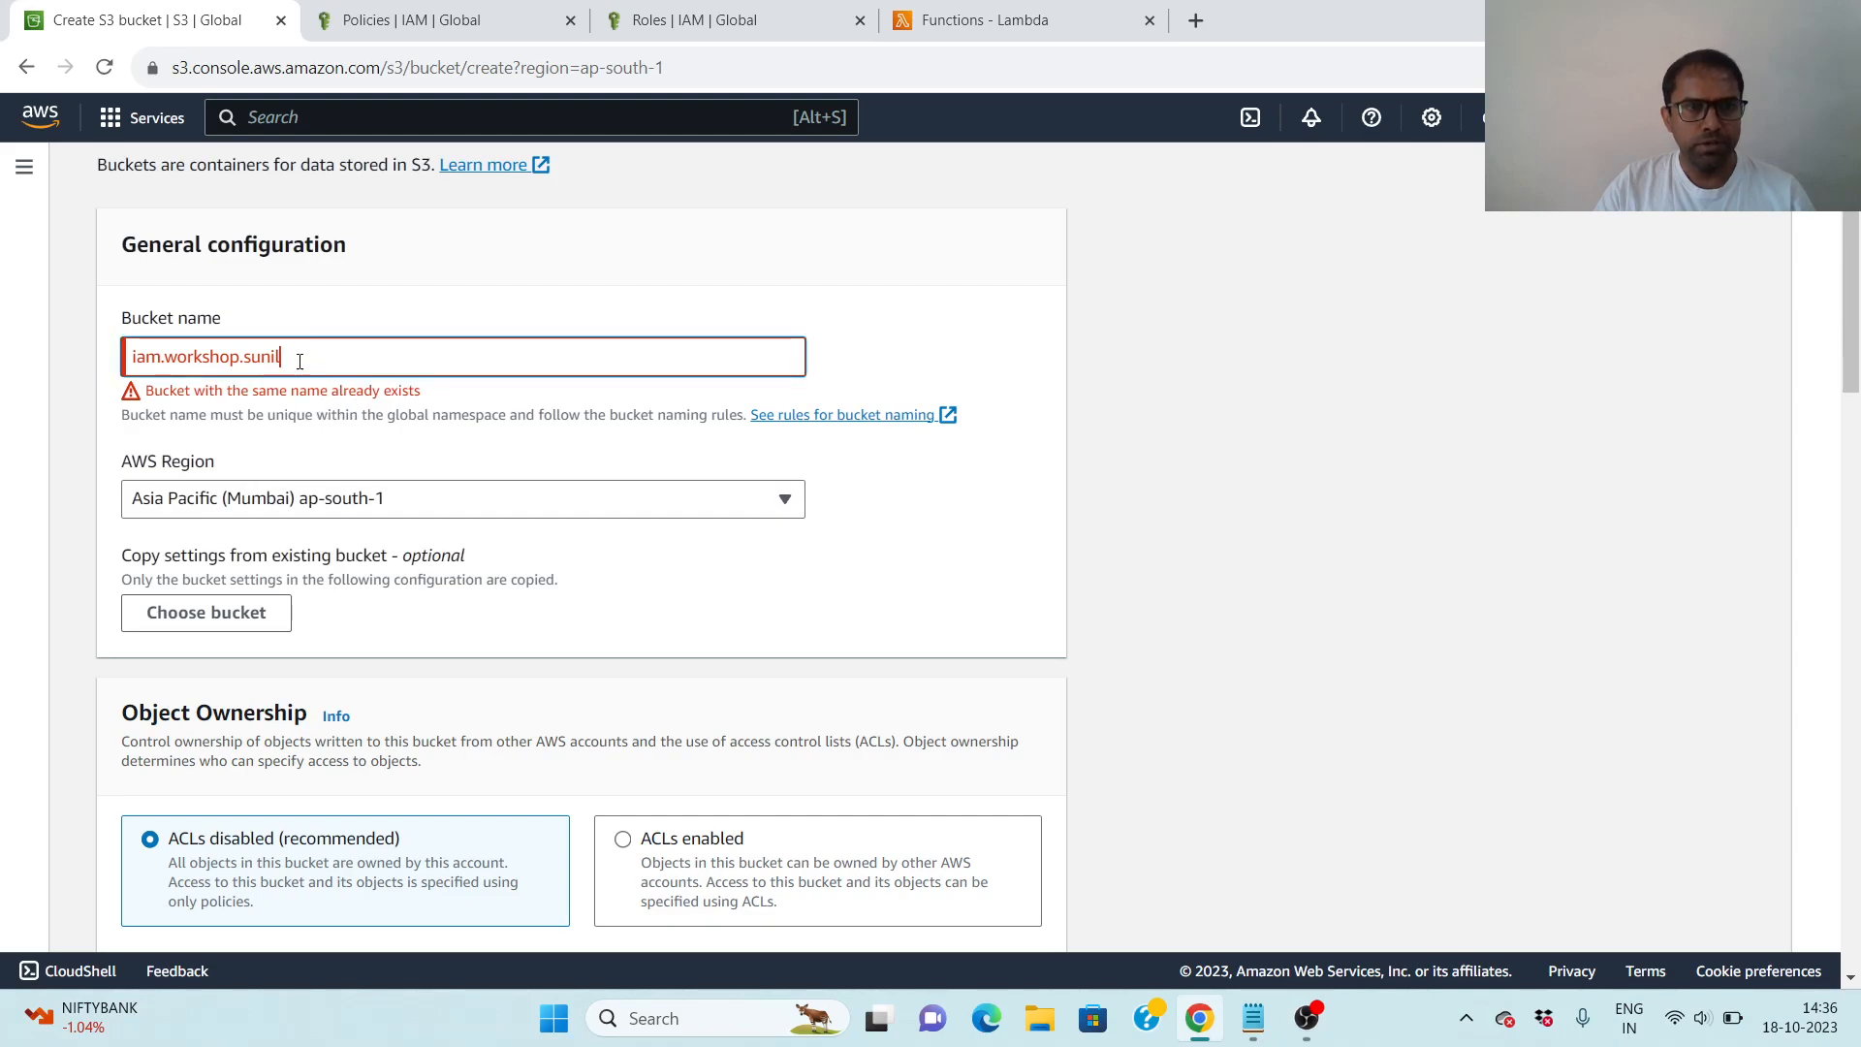
text(1)
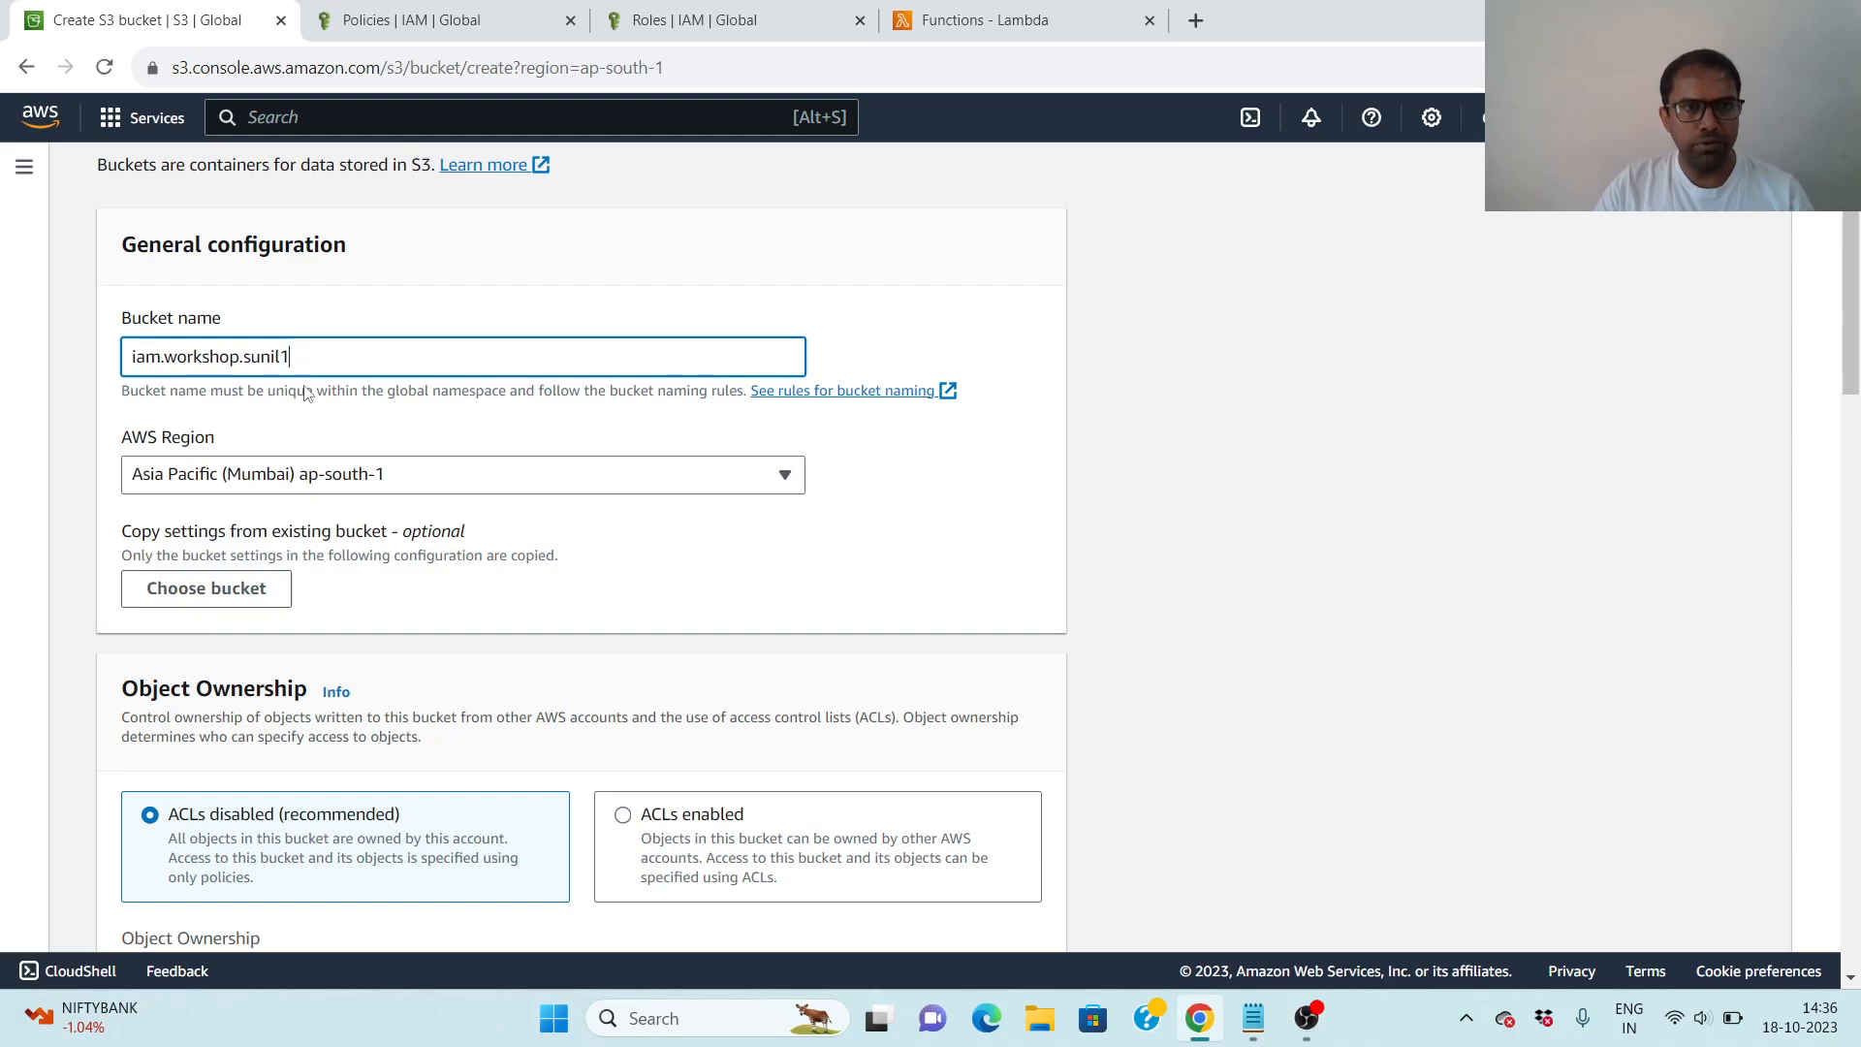
click(1247, 546)
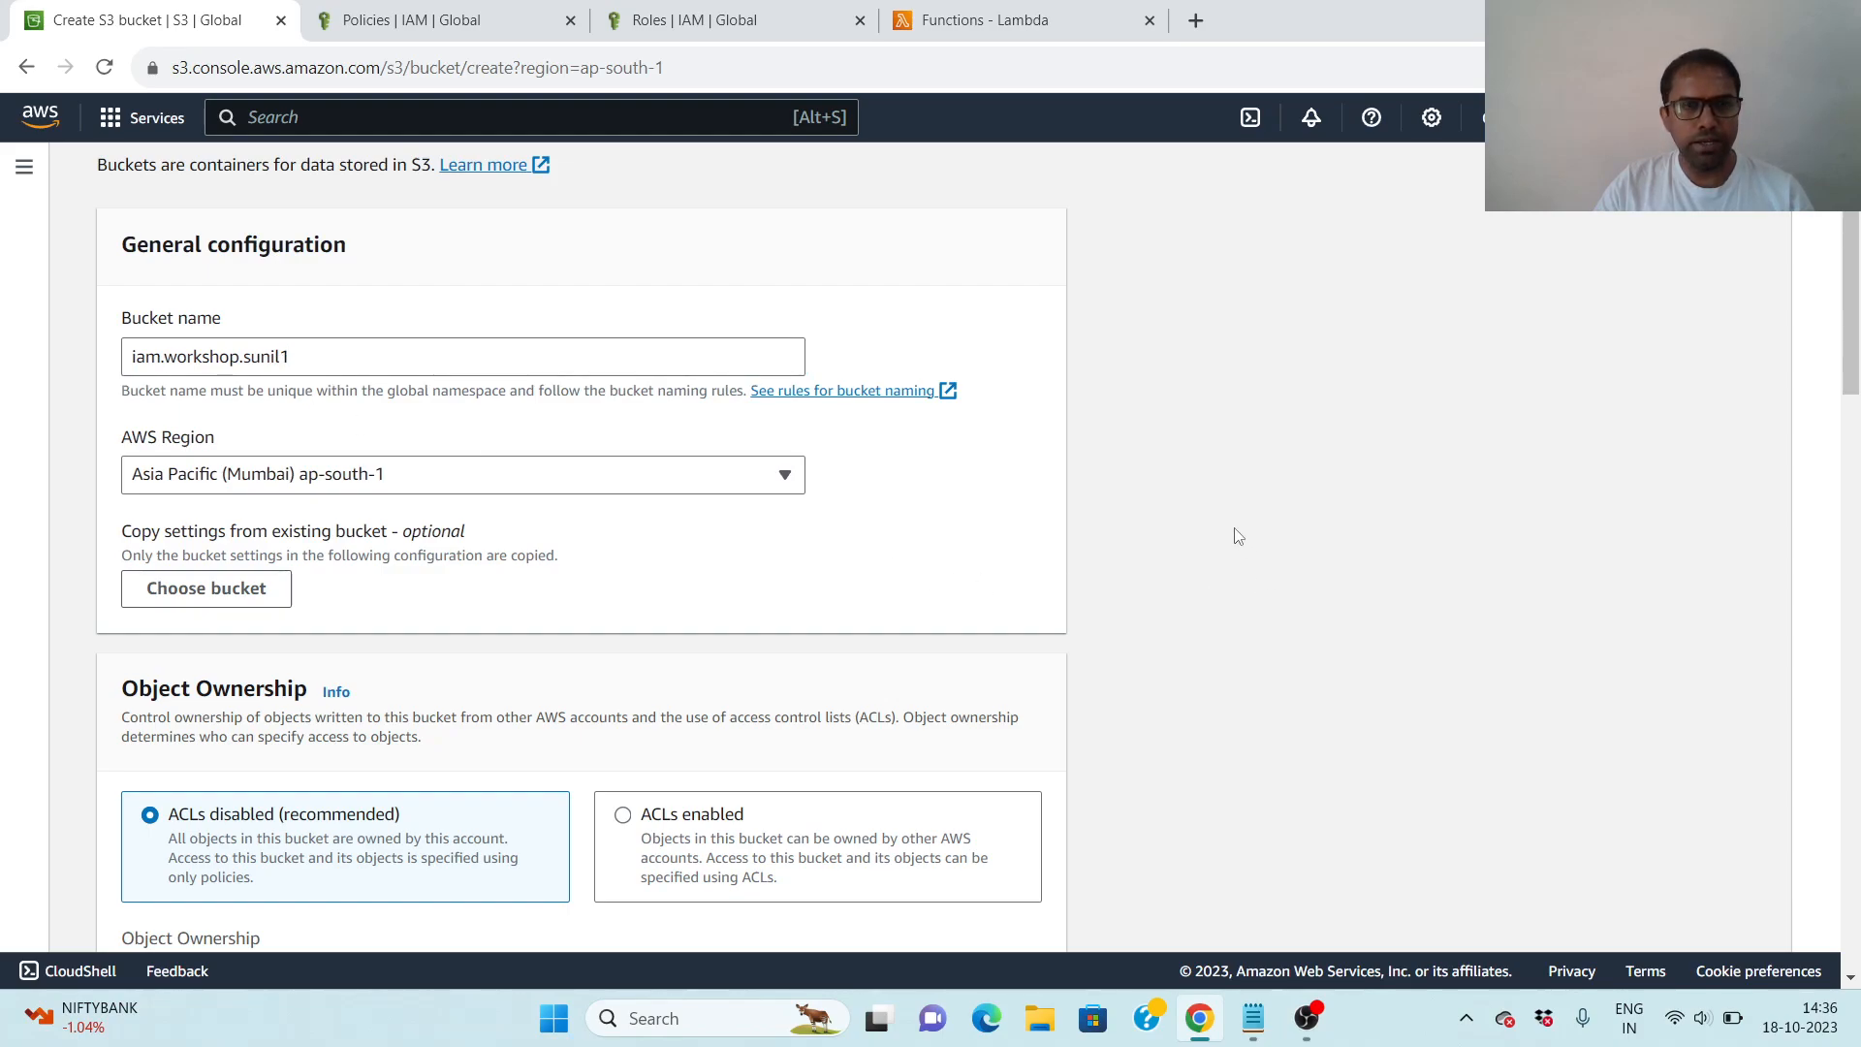
scroll(1238, 536, up, 1)
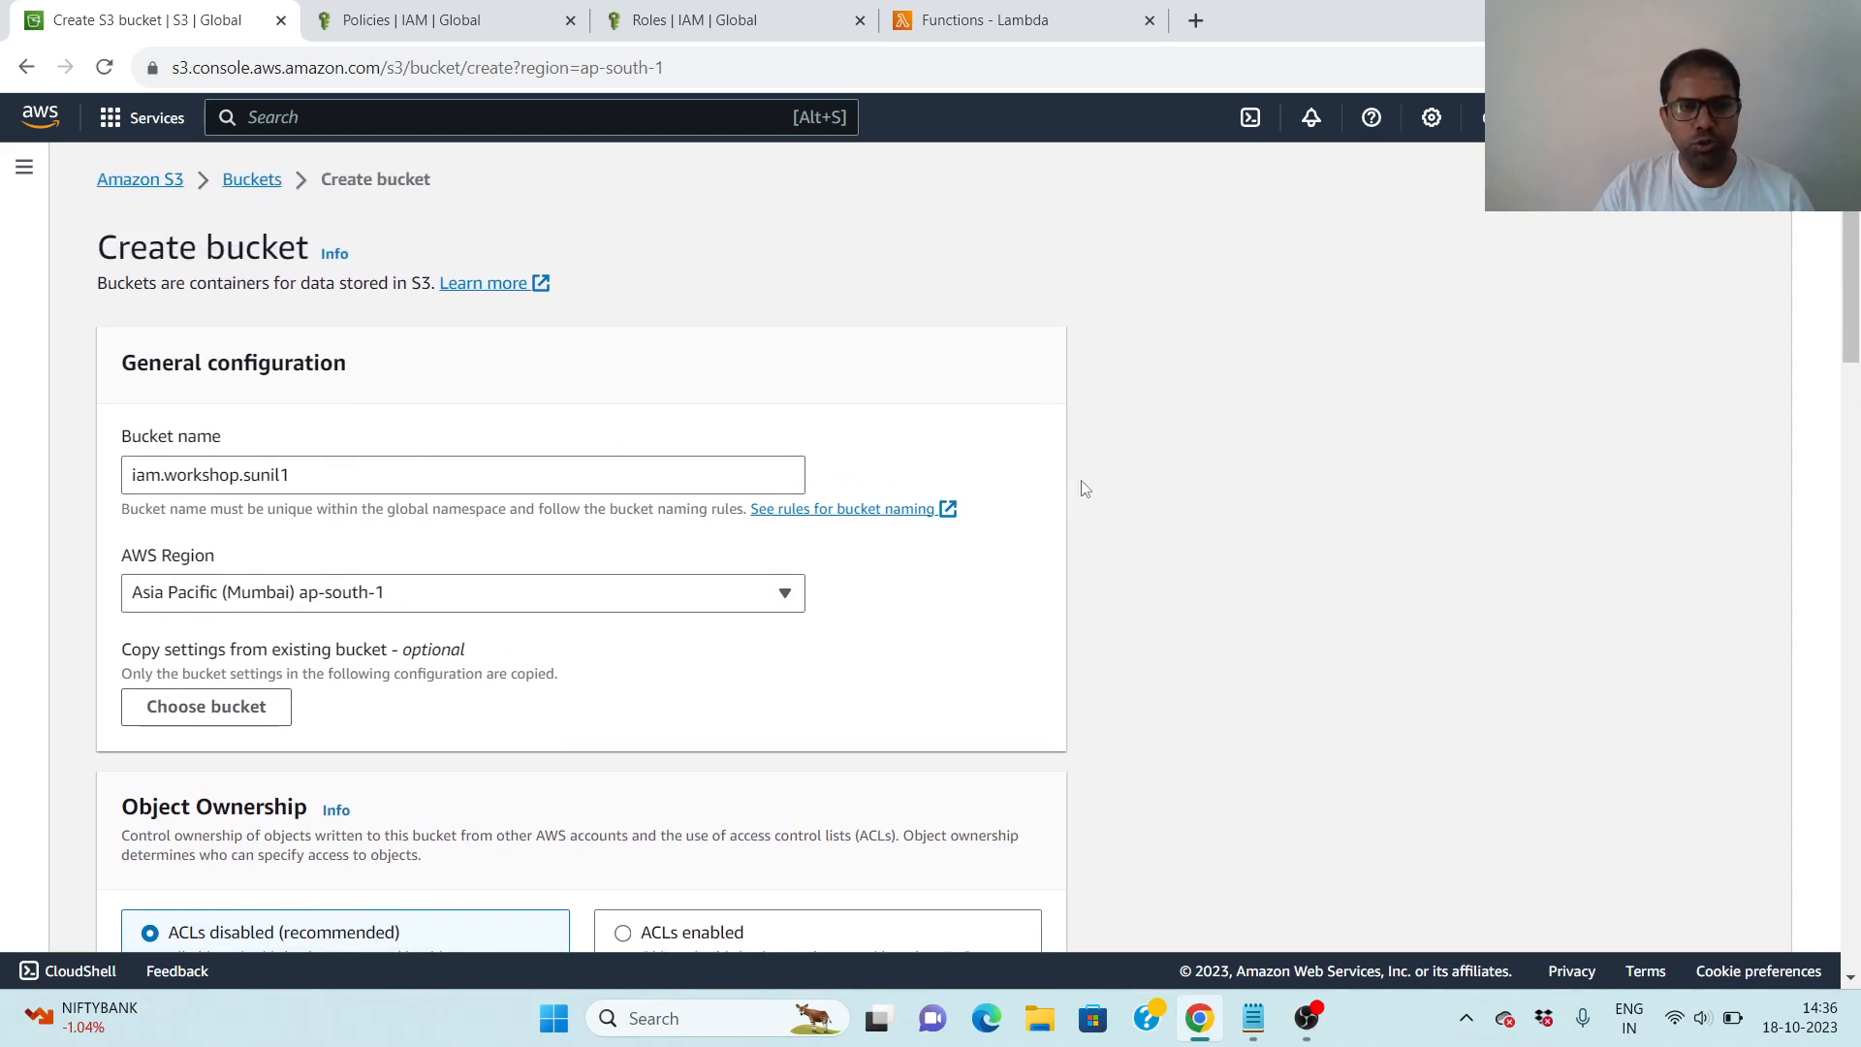
scroll(1333, 527, down, 18)
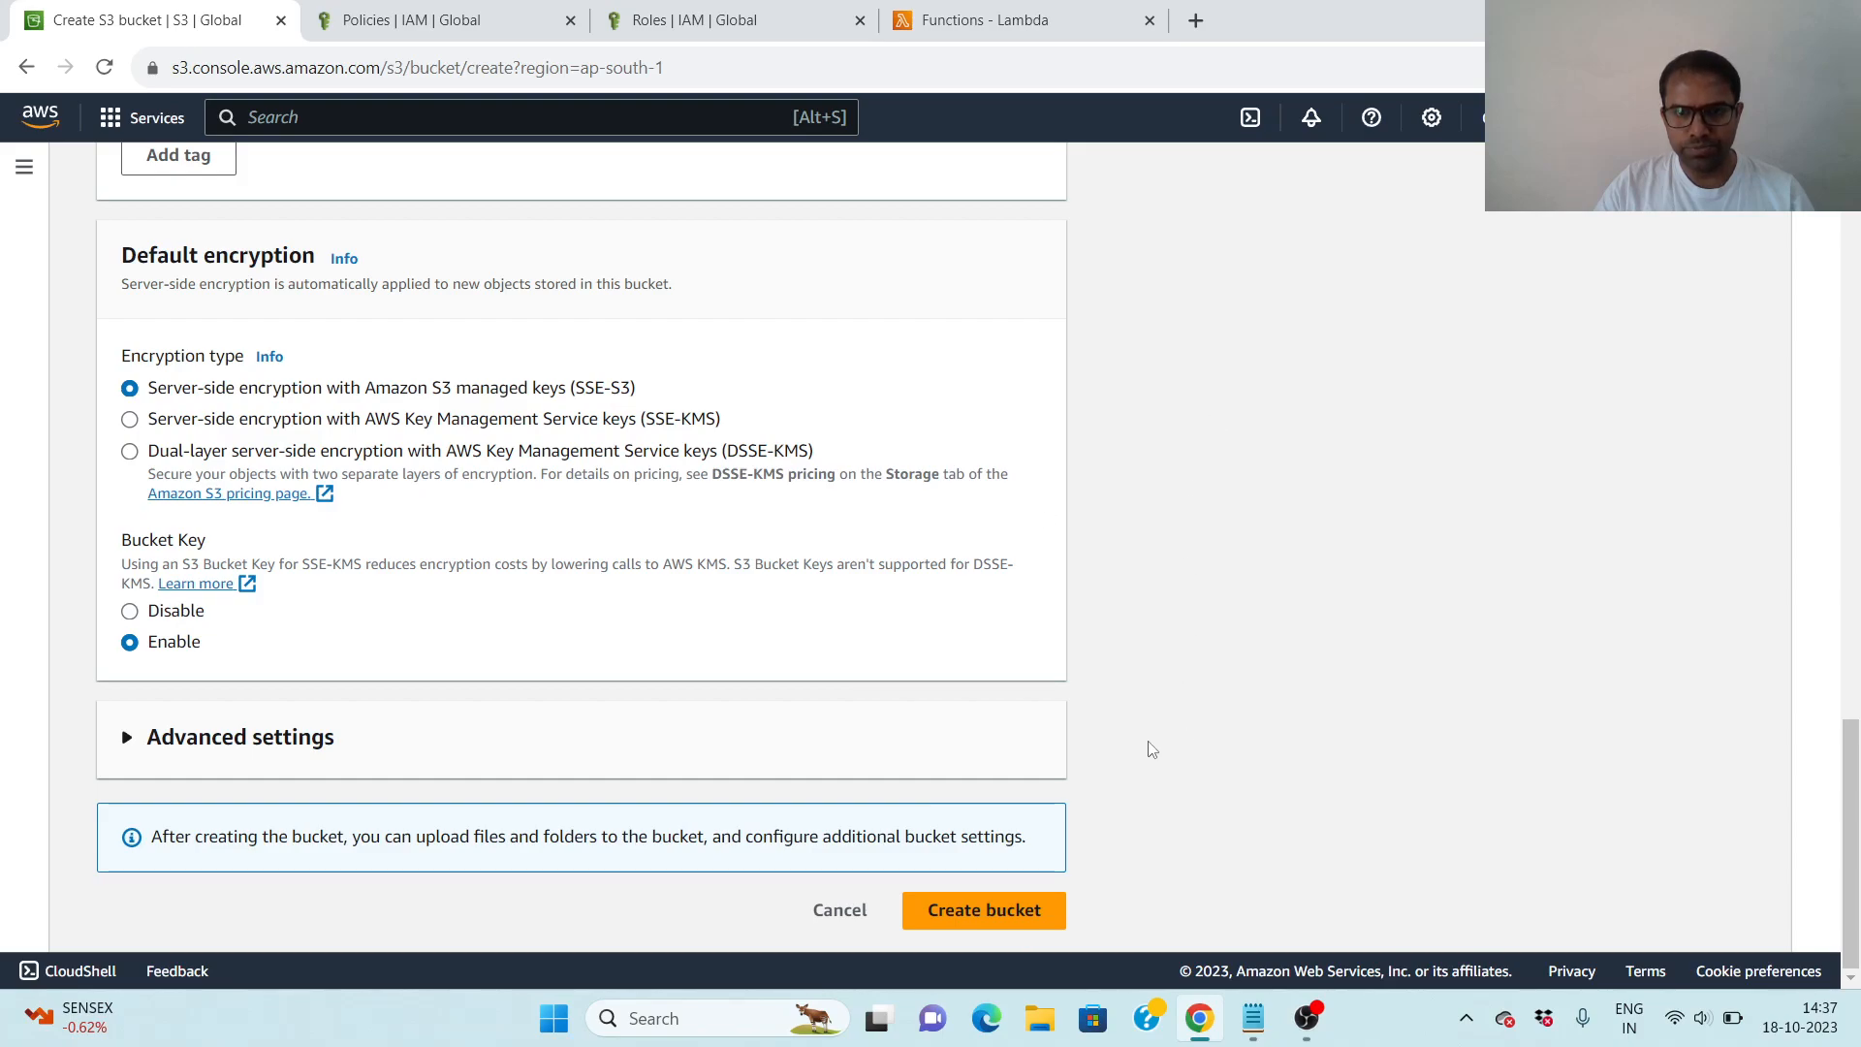
click(1019, 917)
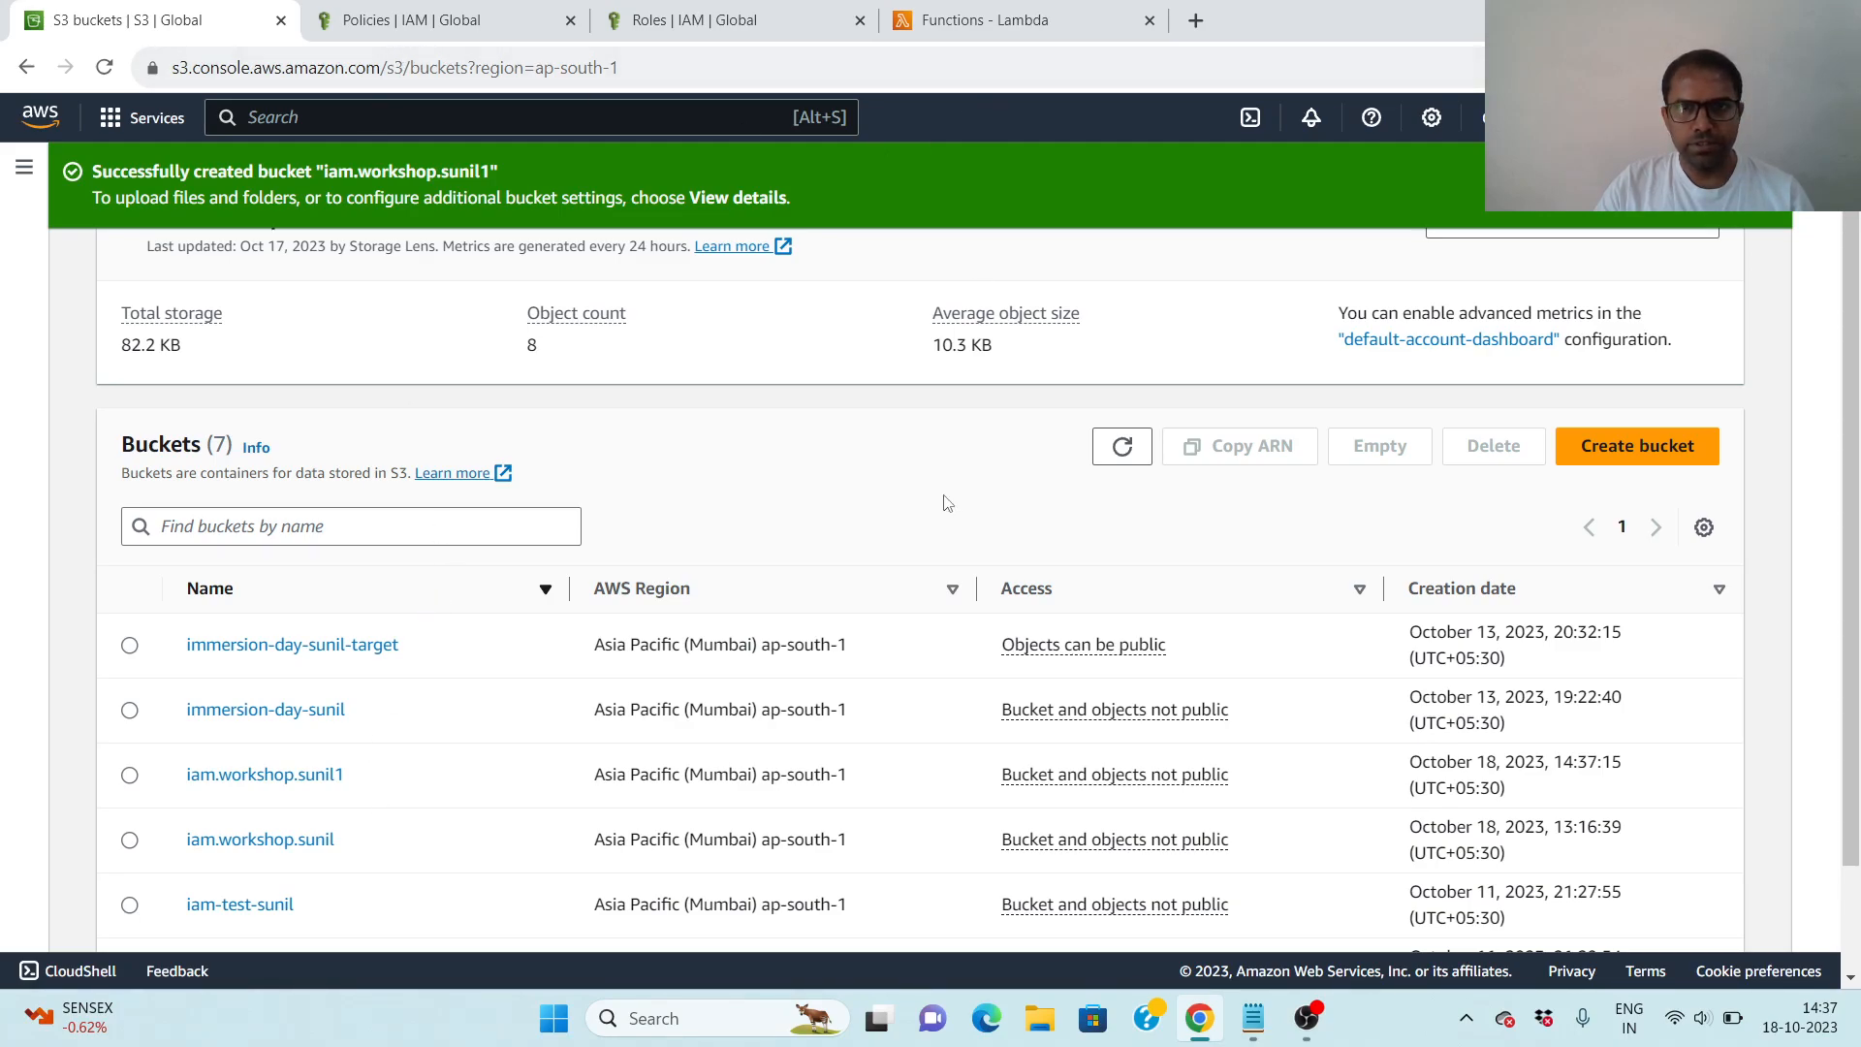
- Switch to the IAM Service Role Hands-on notes in Notepad and copy the policy name S3functionPolicy
mouse_move(1253, 1017)
click(1333, 913)
click(641, 513)
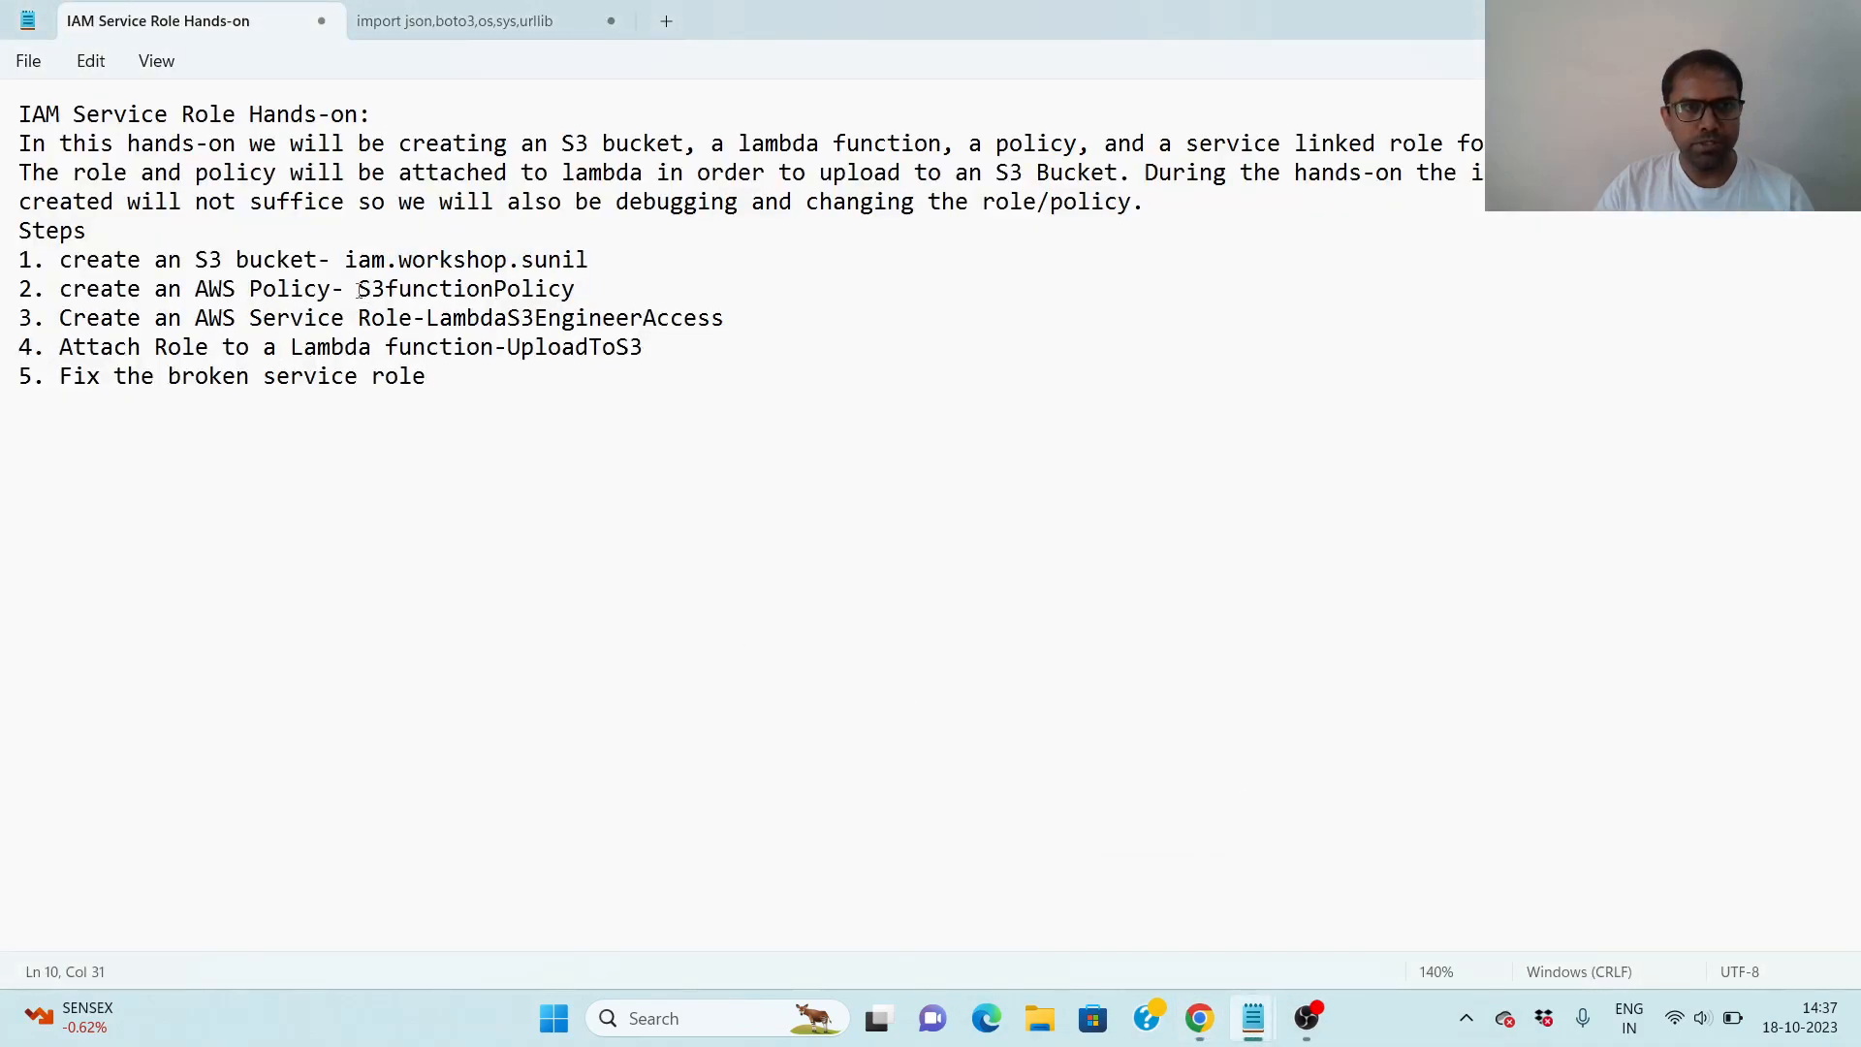
drag(355, 291, 580, 302)
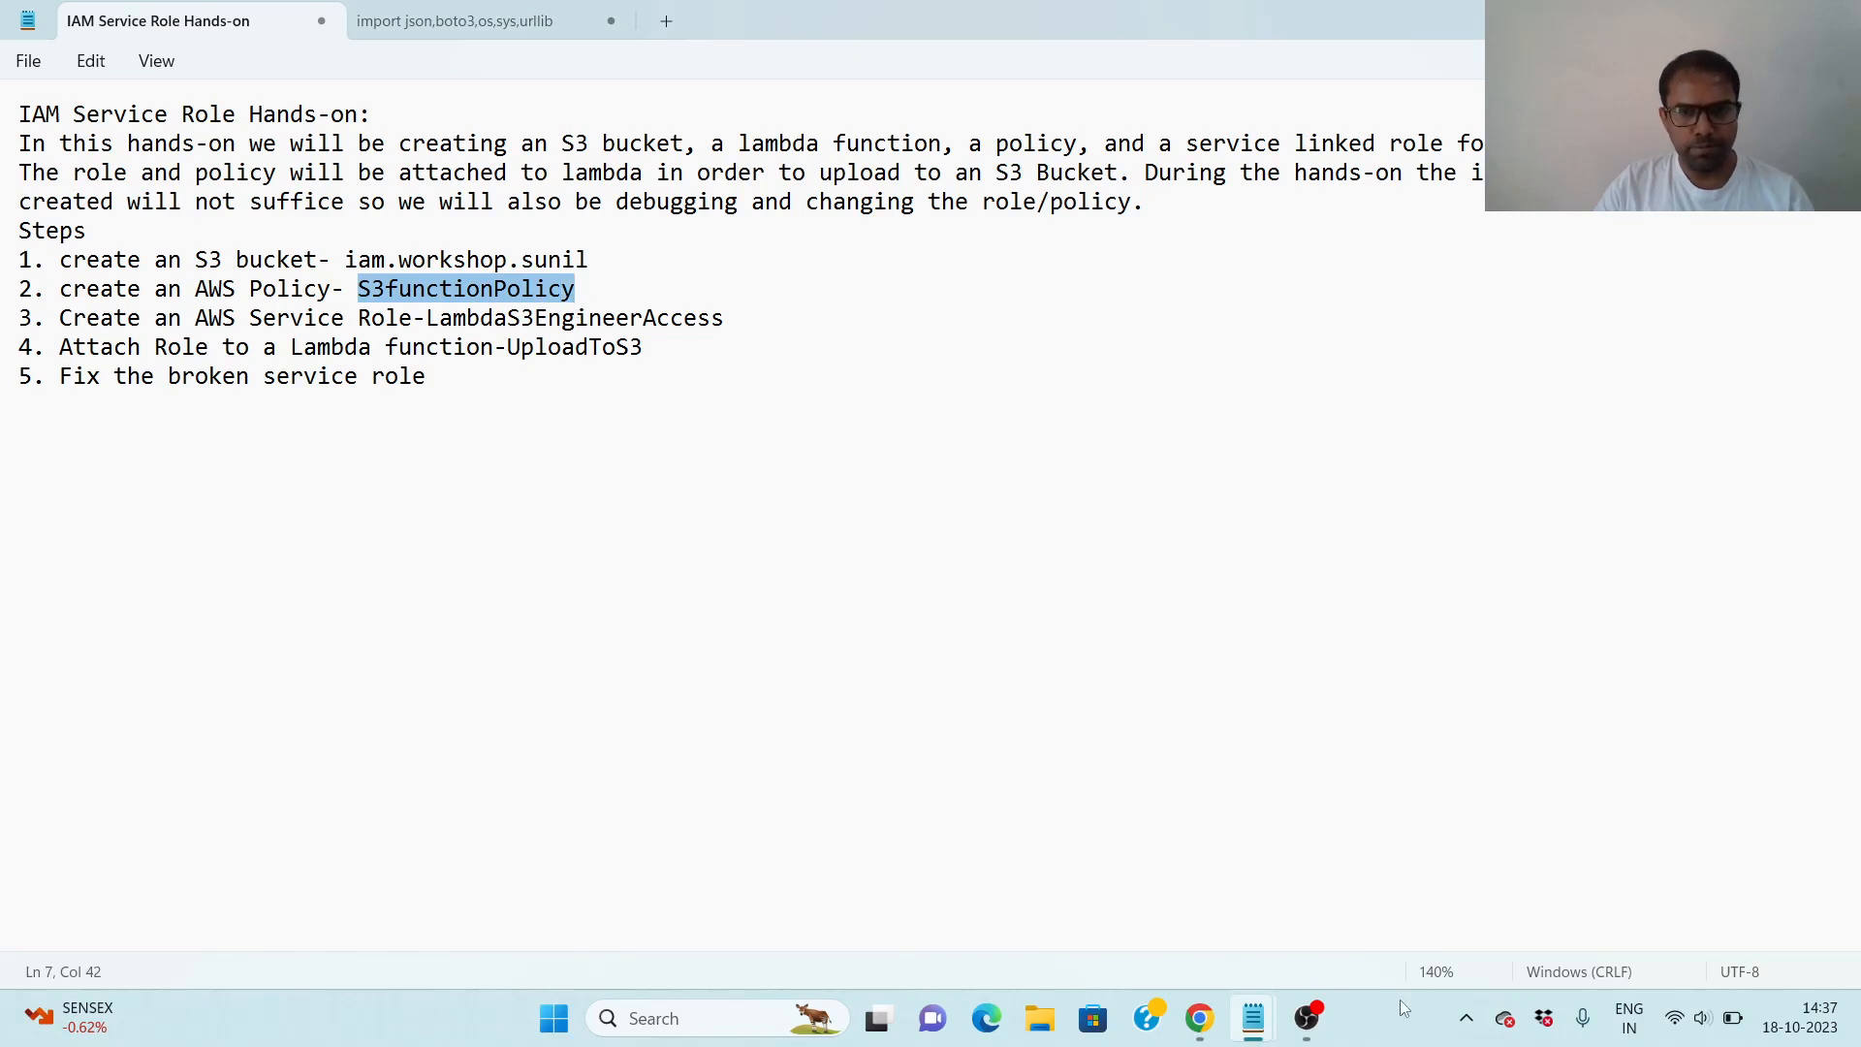
- Return to Chrome, start creating a new IAM policy and choose S3 as its service
click(1197, 1031)
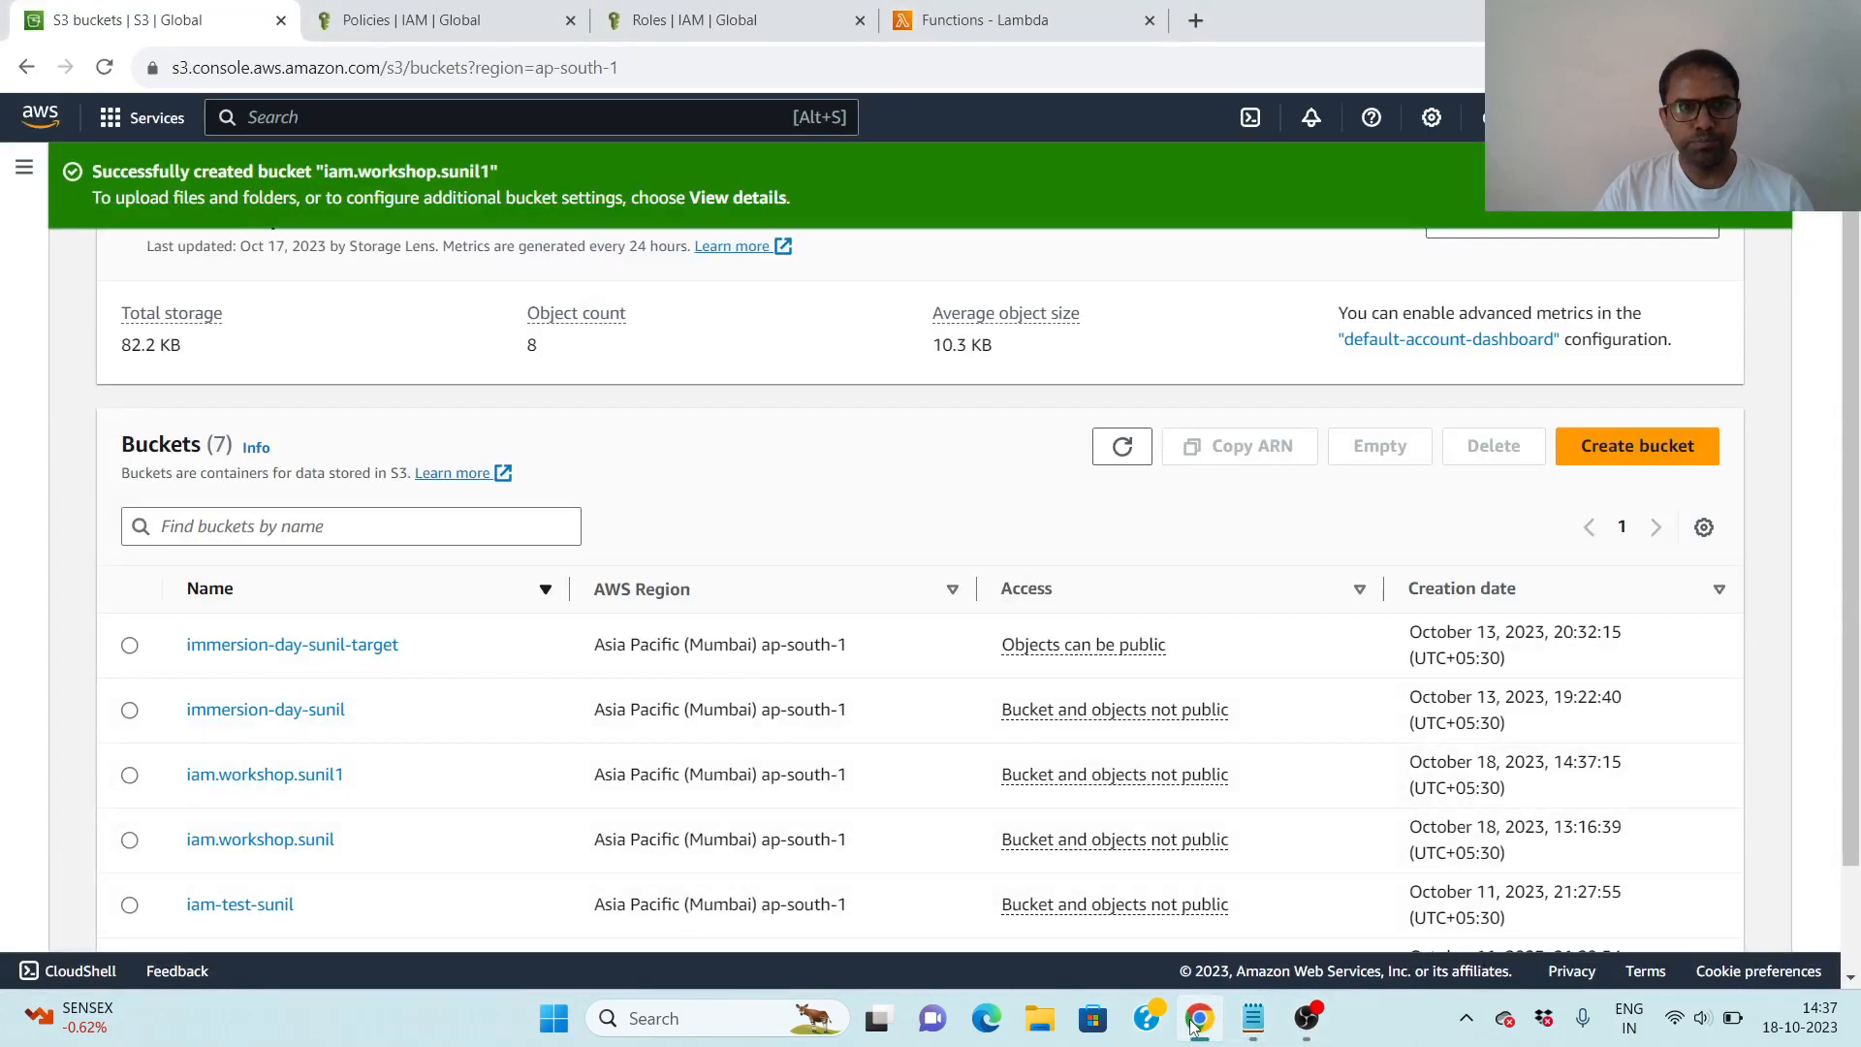
click(428, 21)
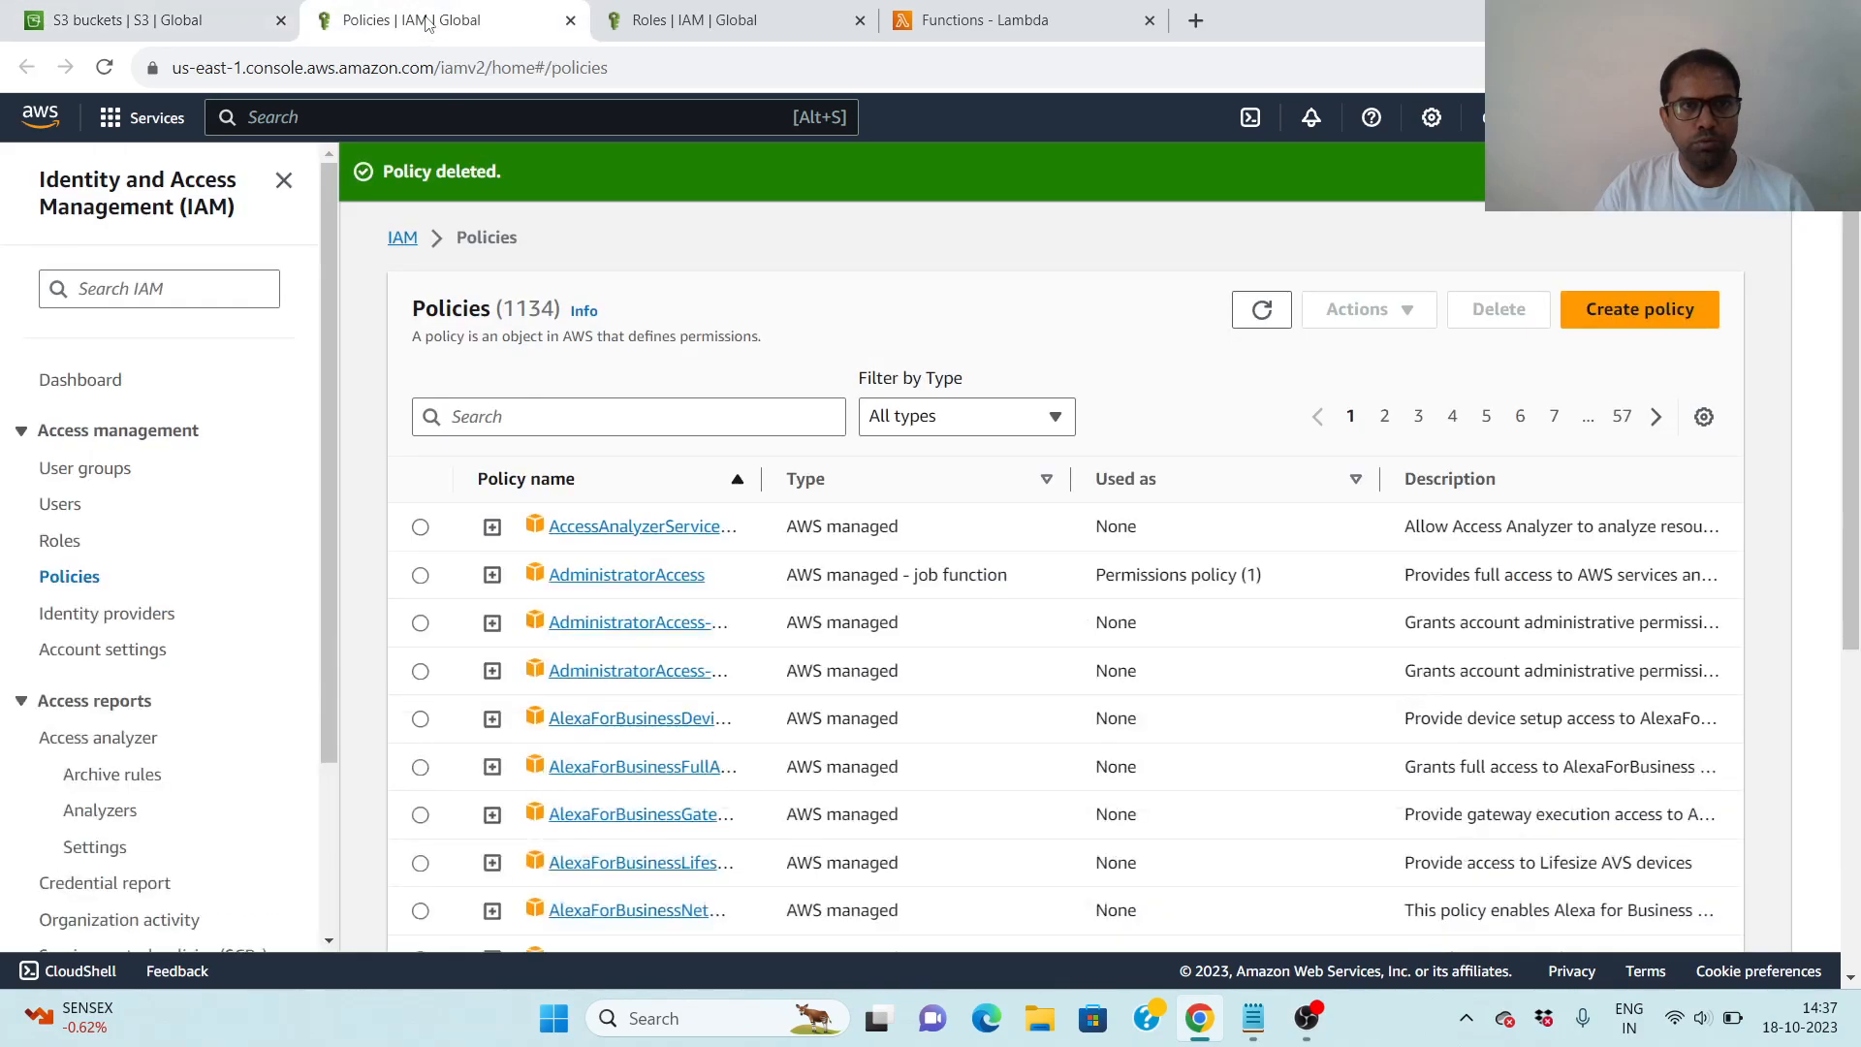
click(1656, 310)
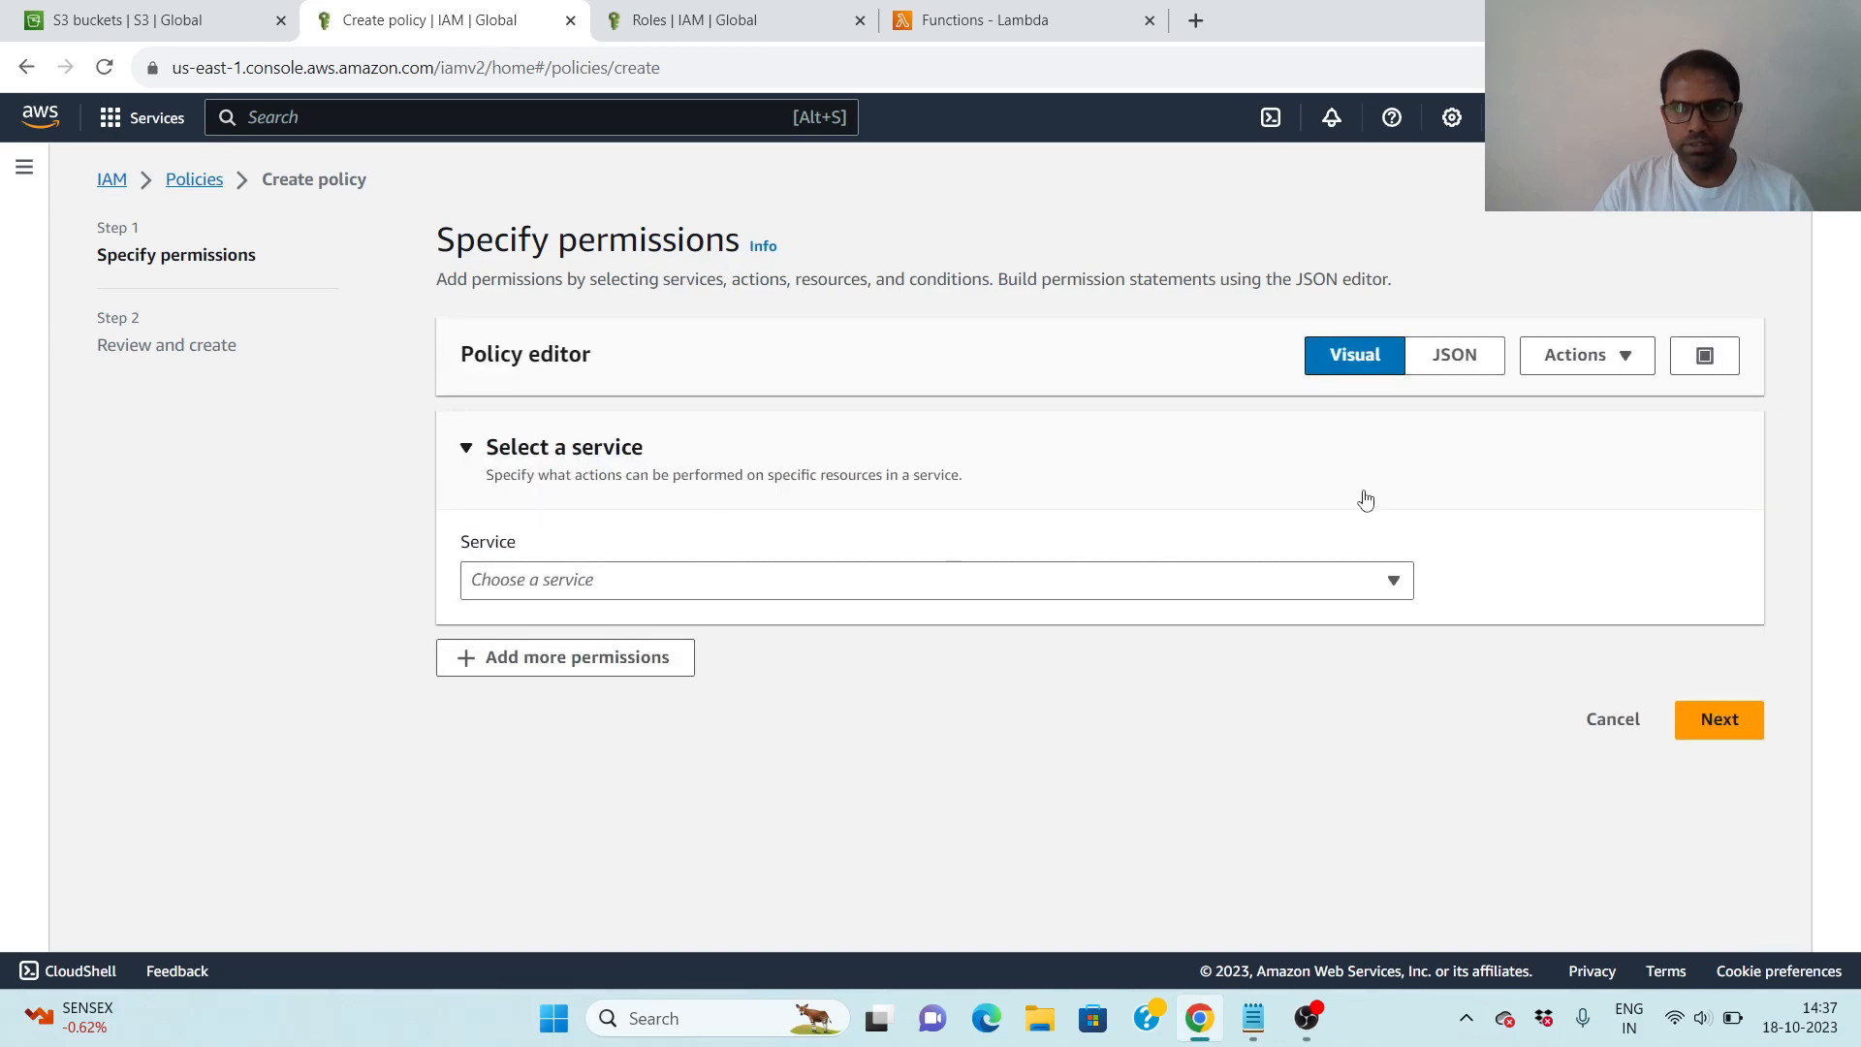
click(1393, 587)
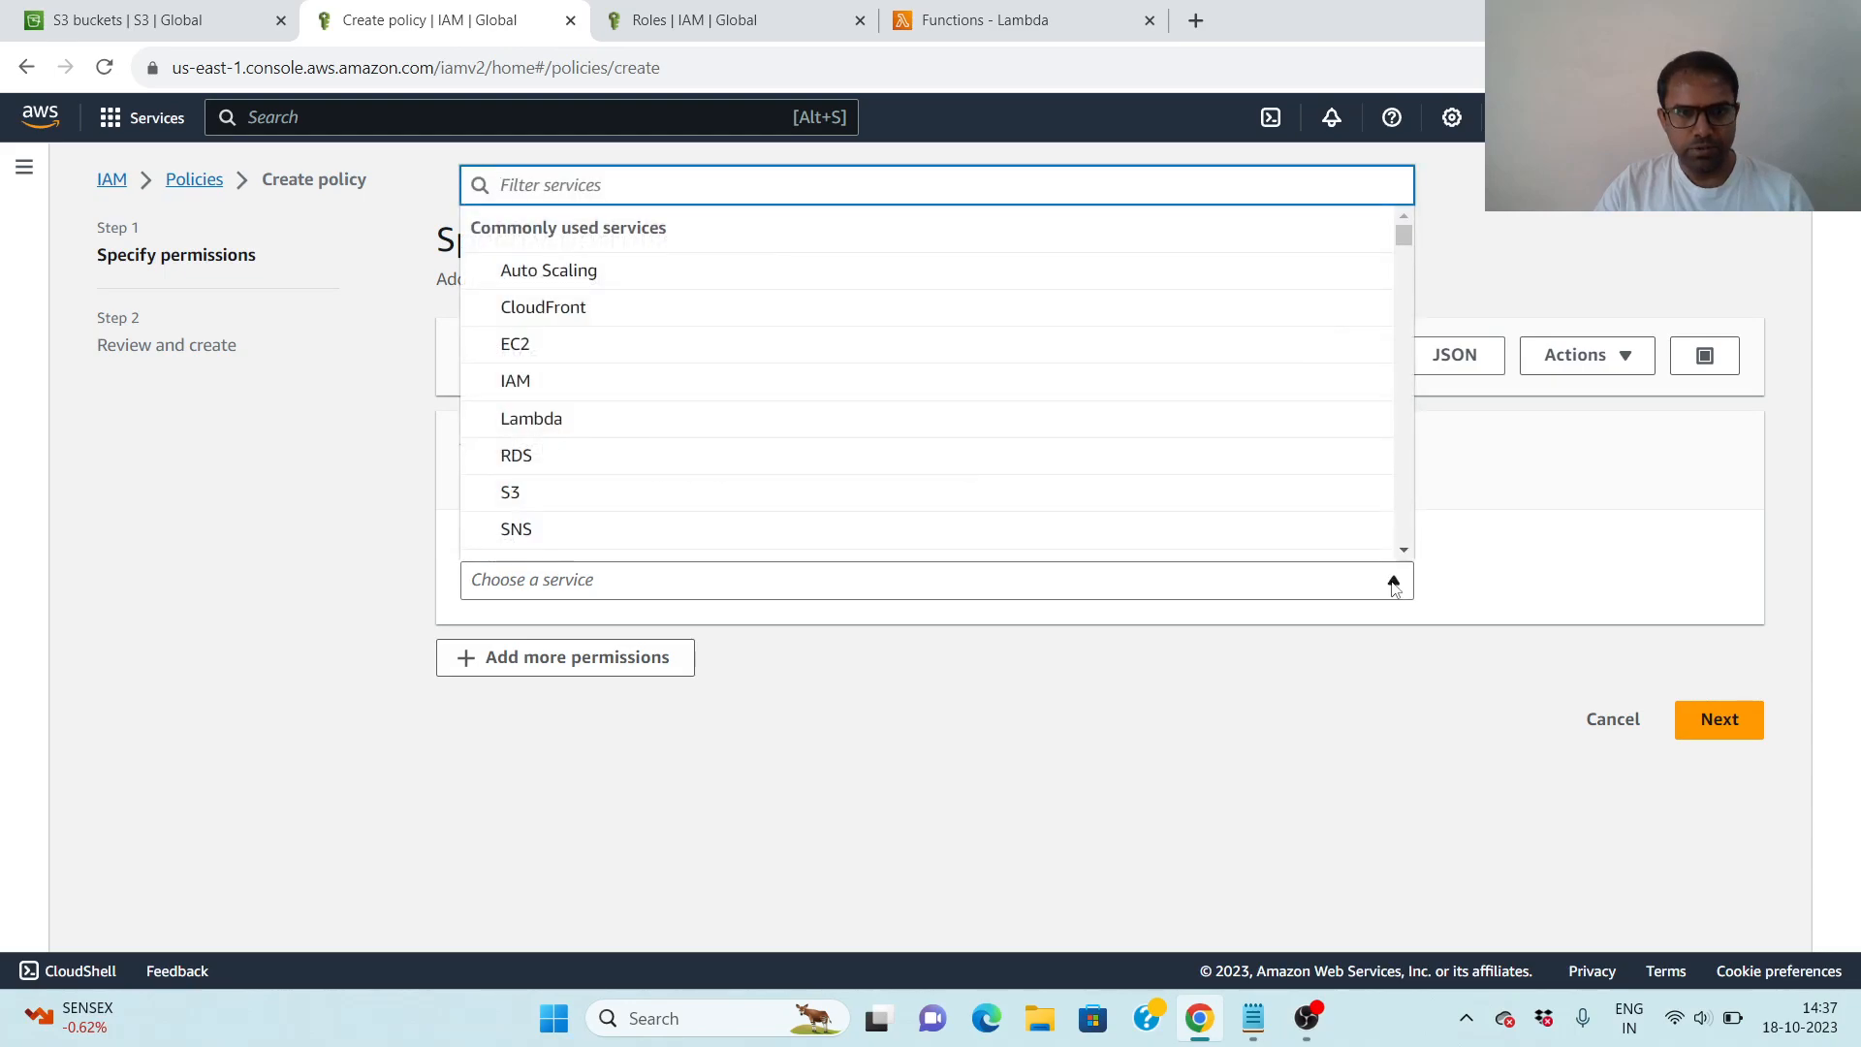
click(669, 496)
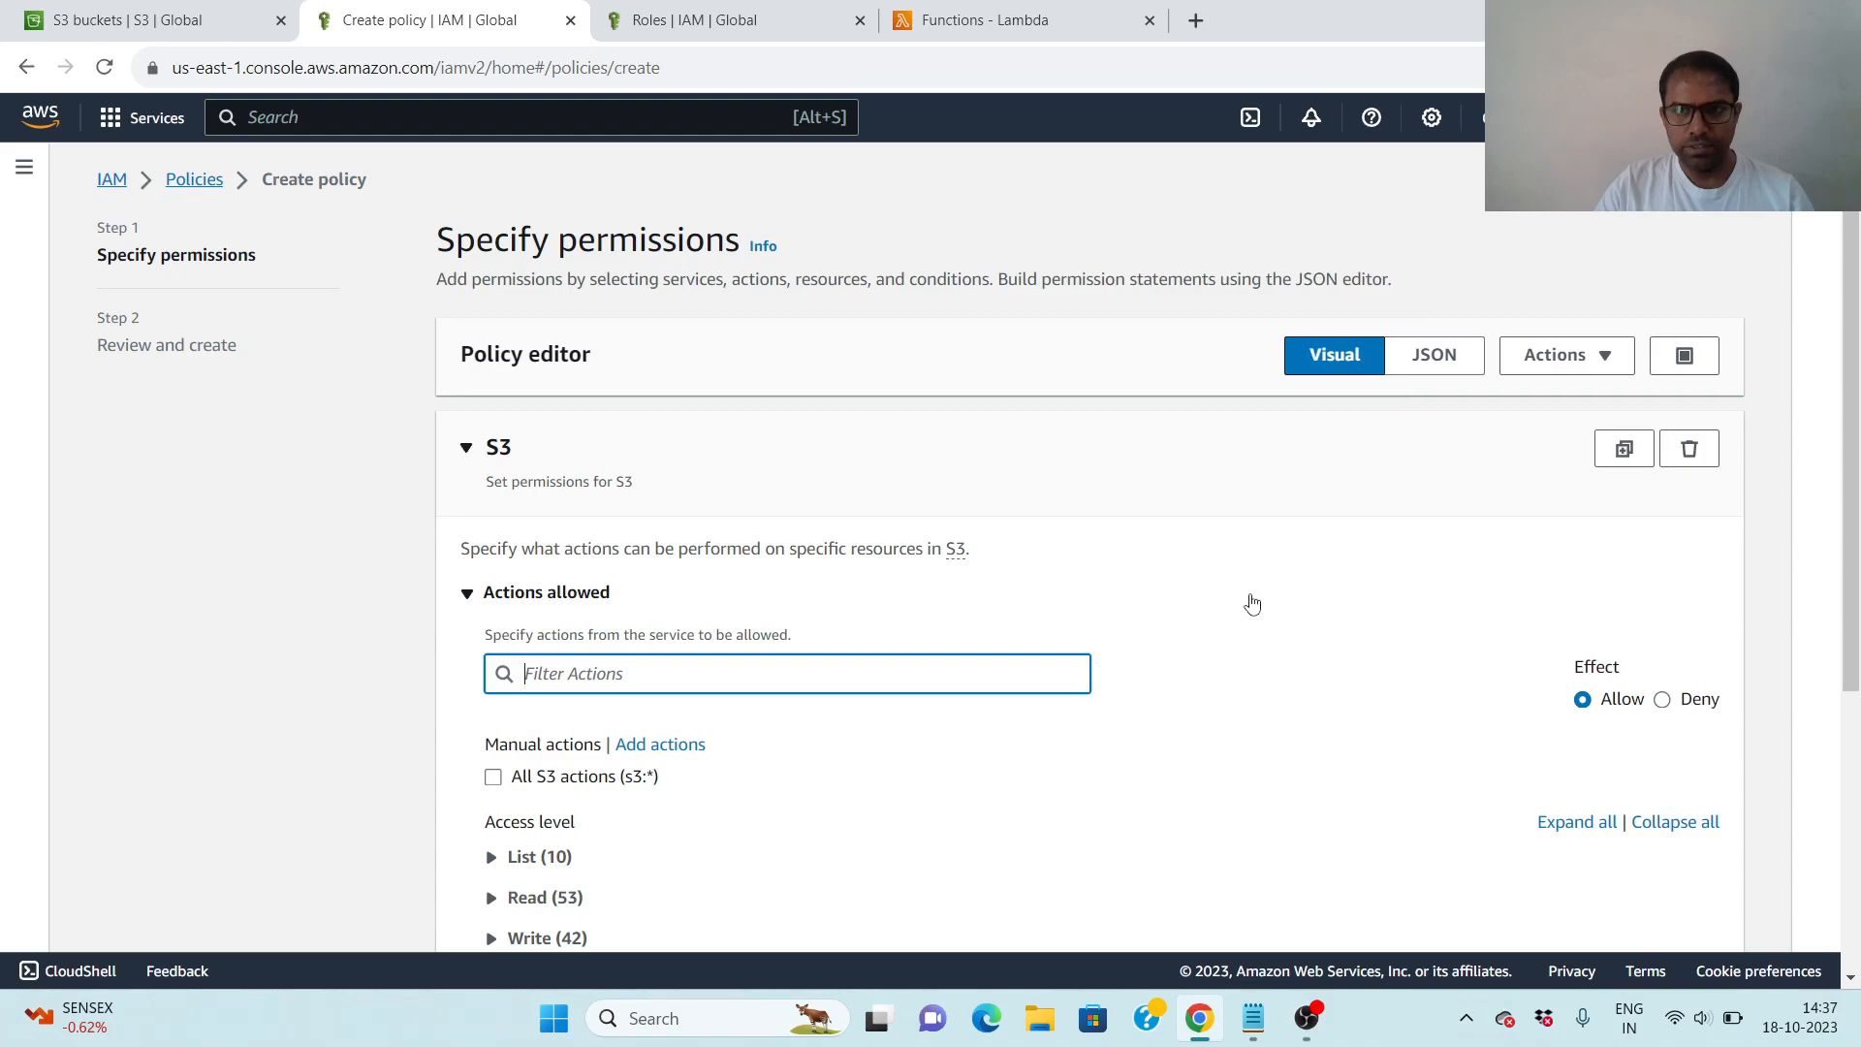
- Filter the S3 actions by "list" and allow every List action, including ListBucket, ListAllMyBuckets and ListMultiRegionAccessPoints
scroll(1252, 604, down, 4)
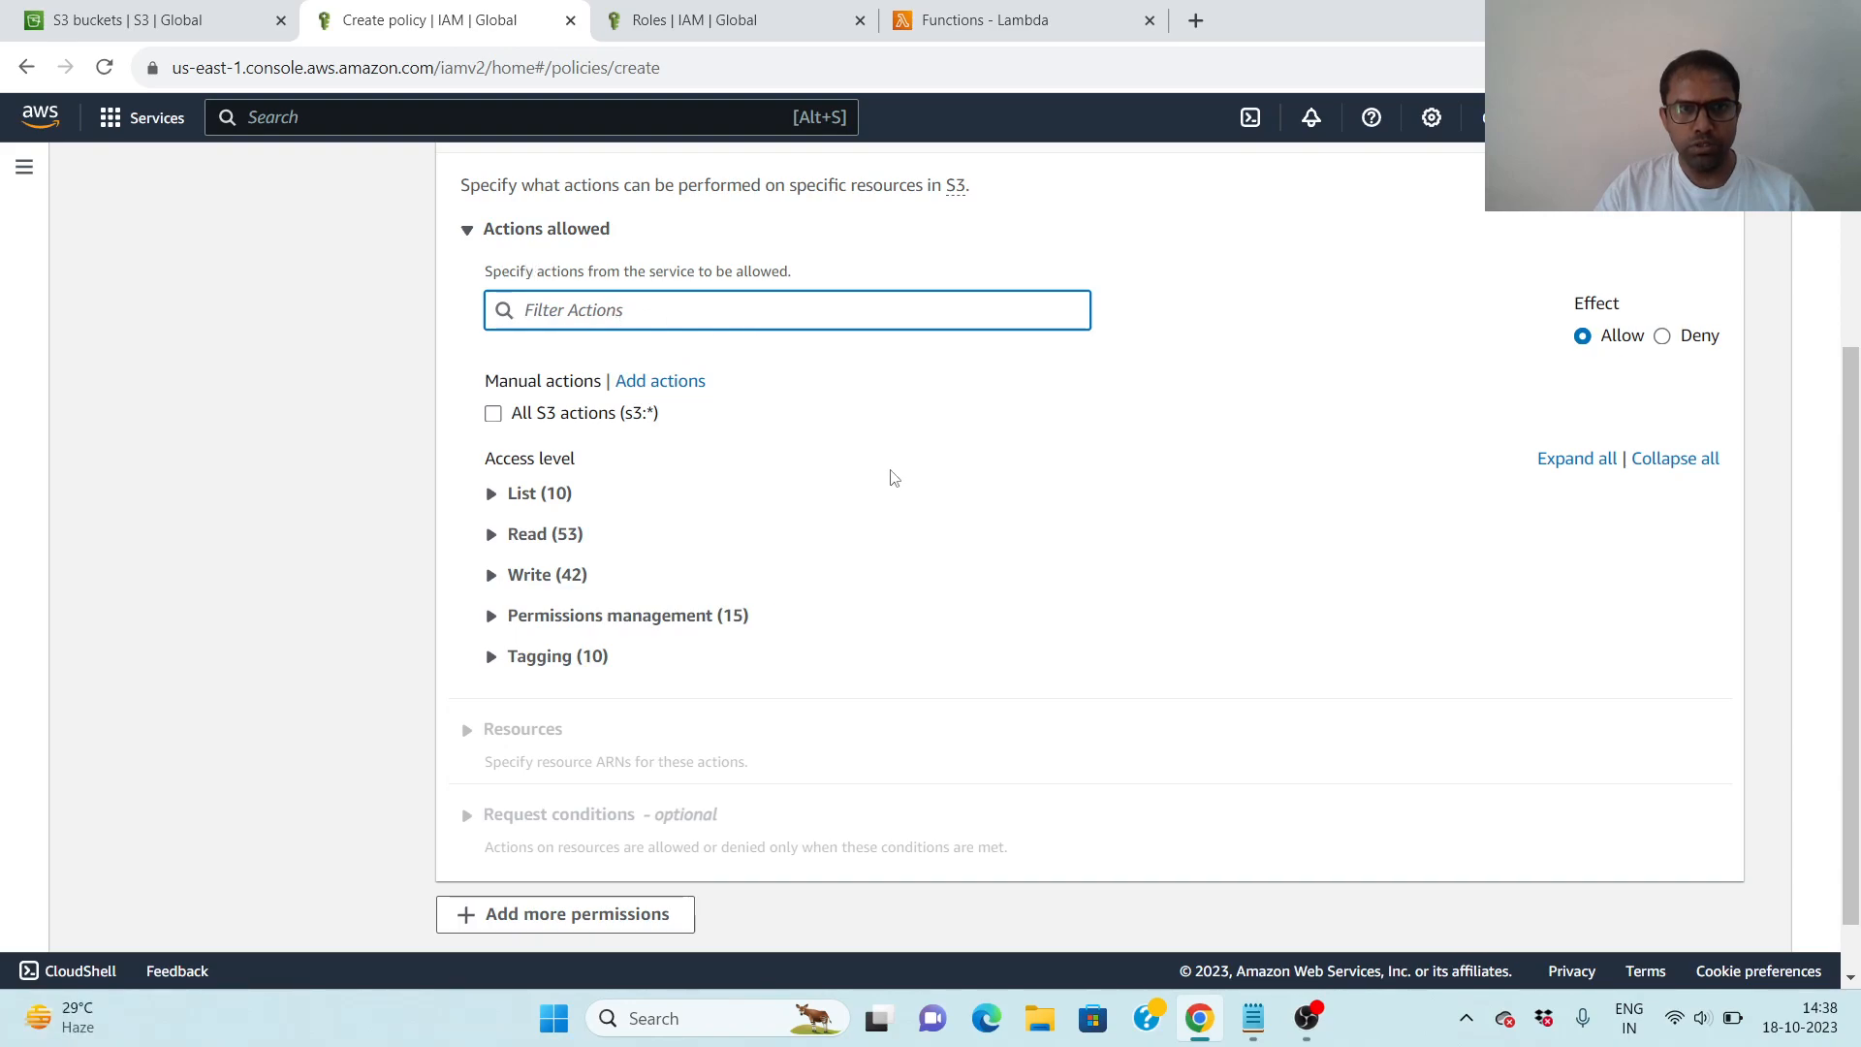
text(list)
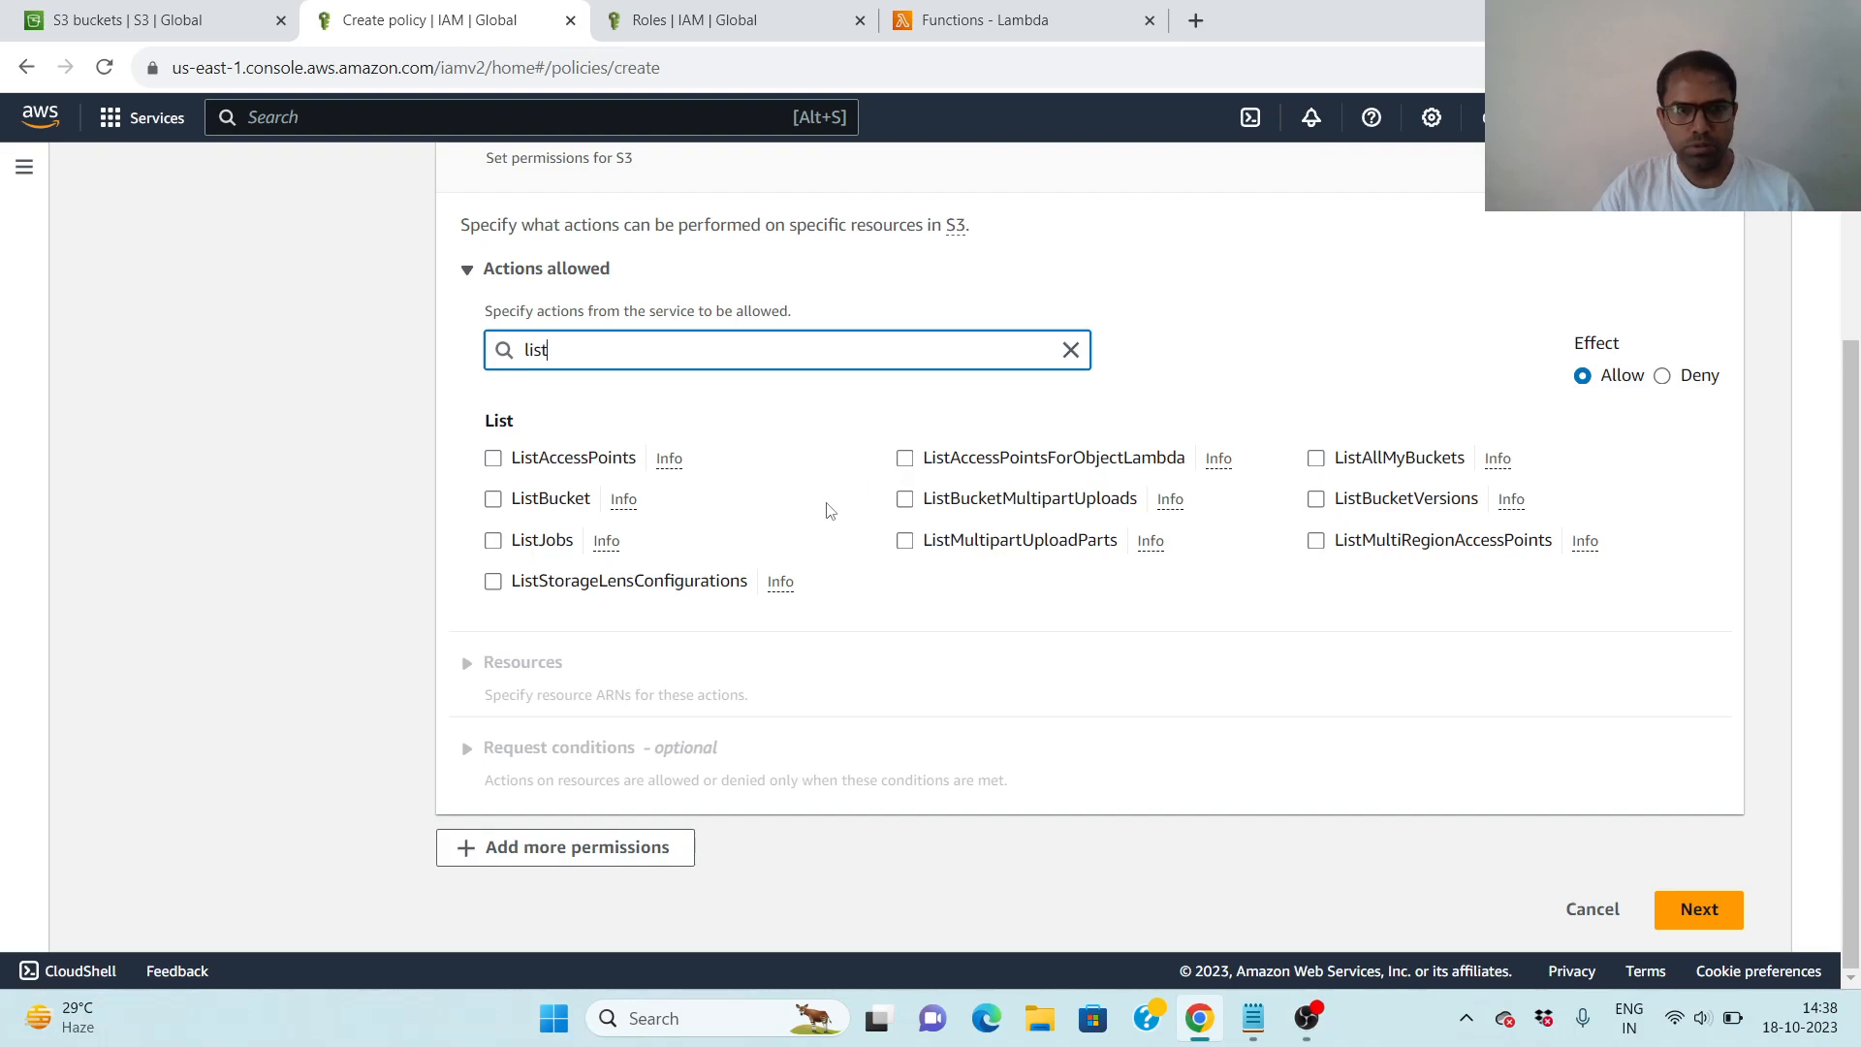
click(492, 458)
click(492, 485)
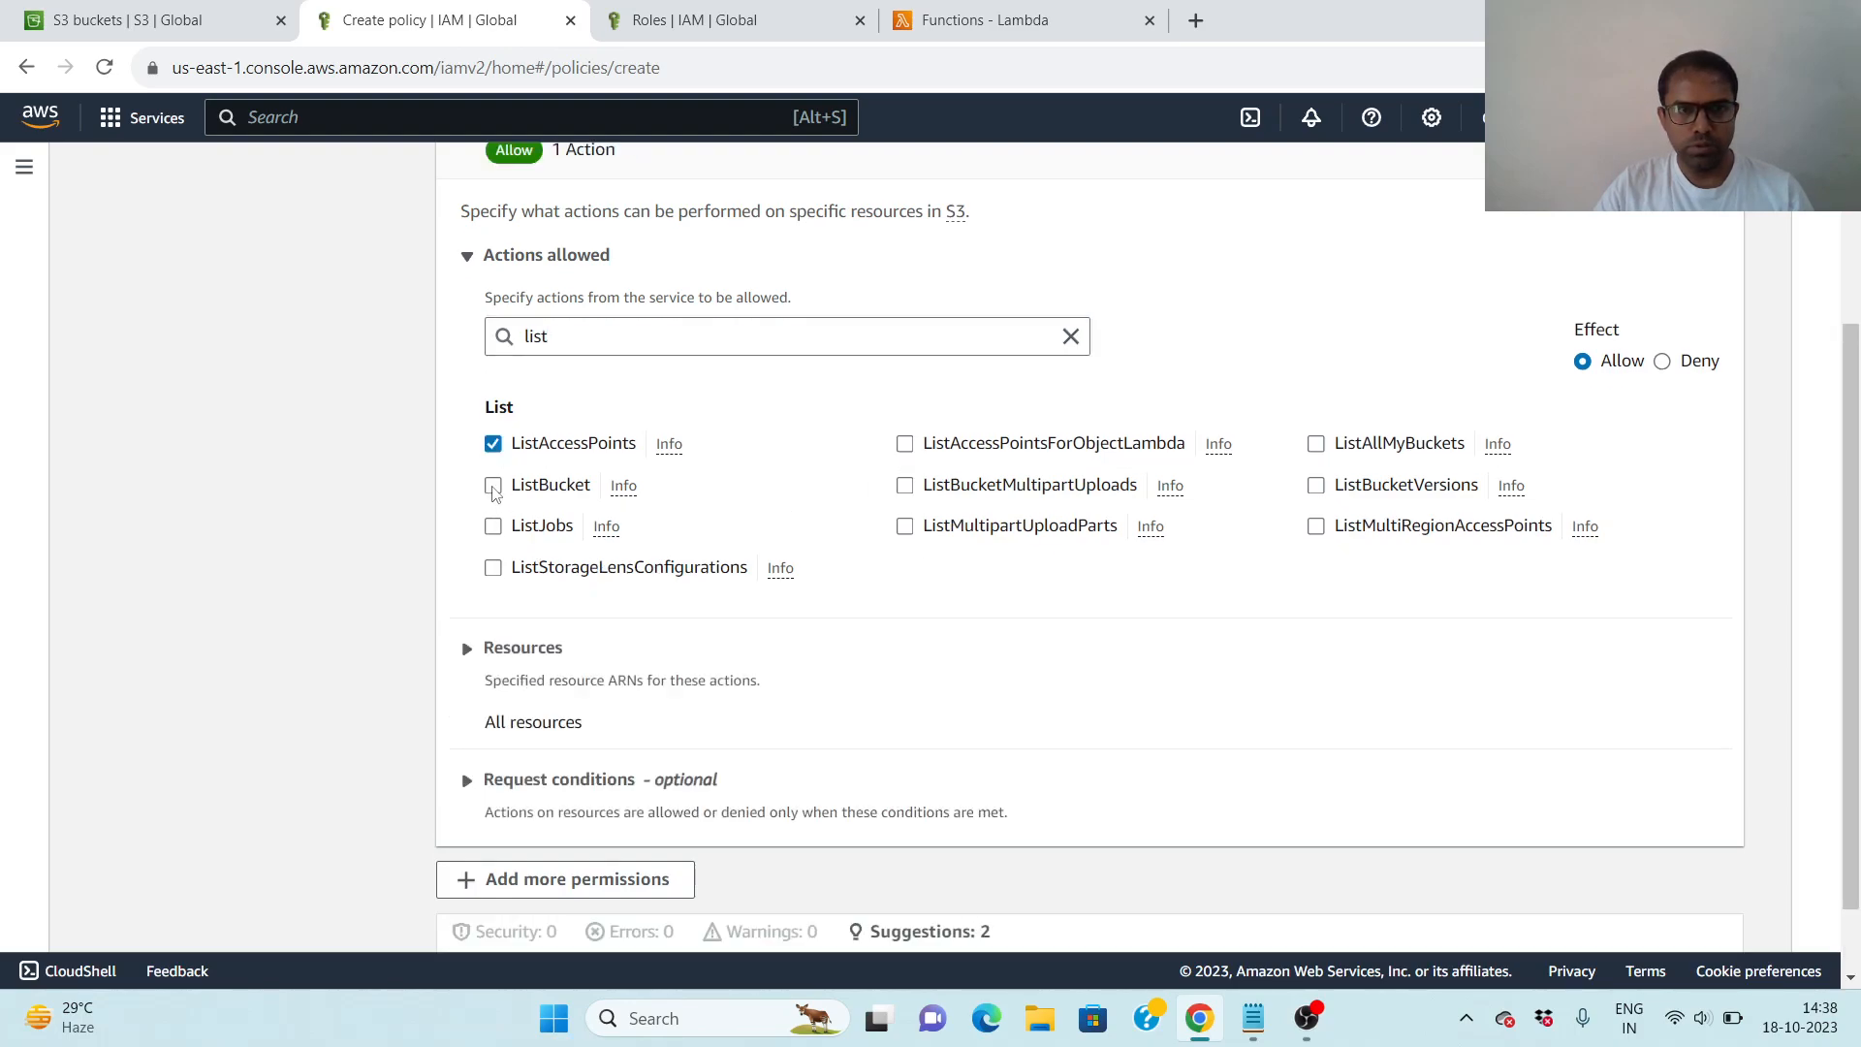
click(492, 525)
click(495, 569)
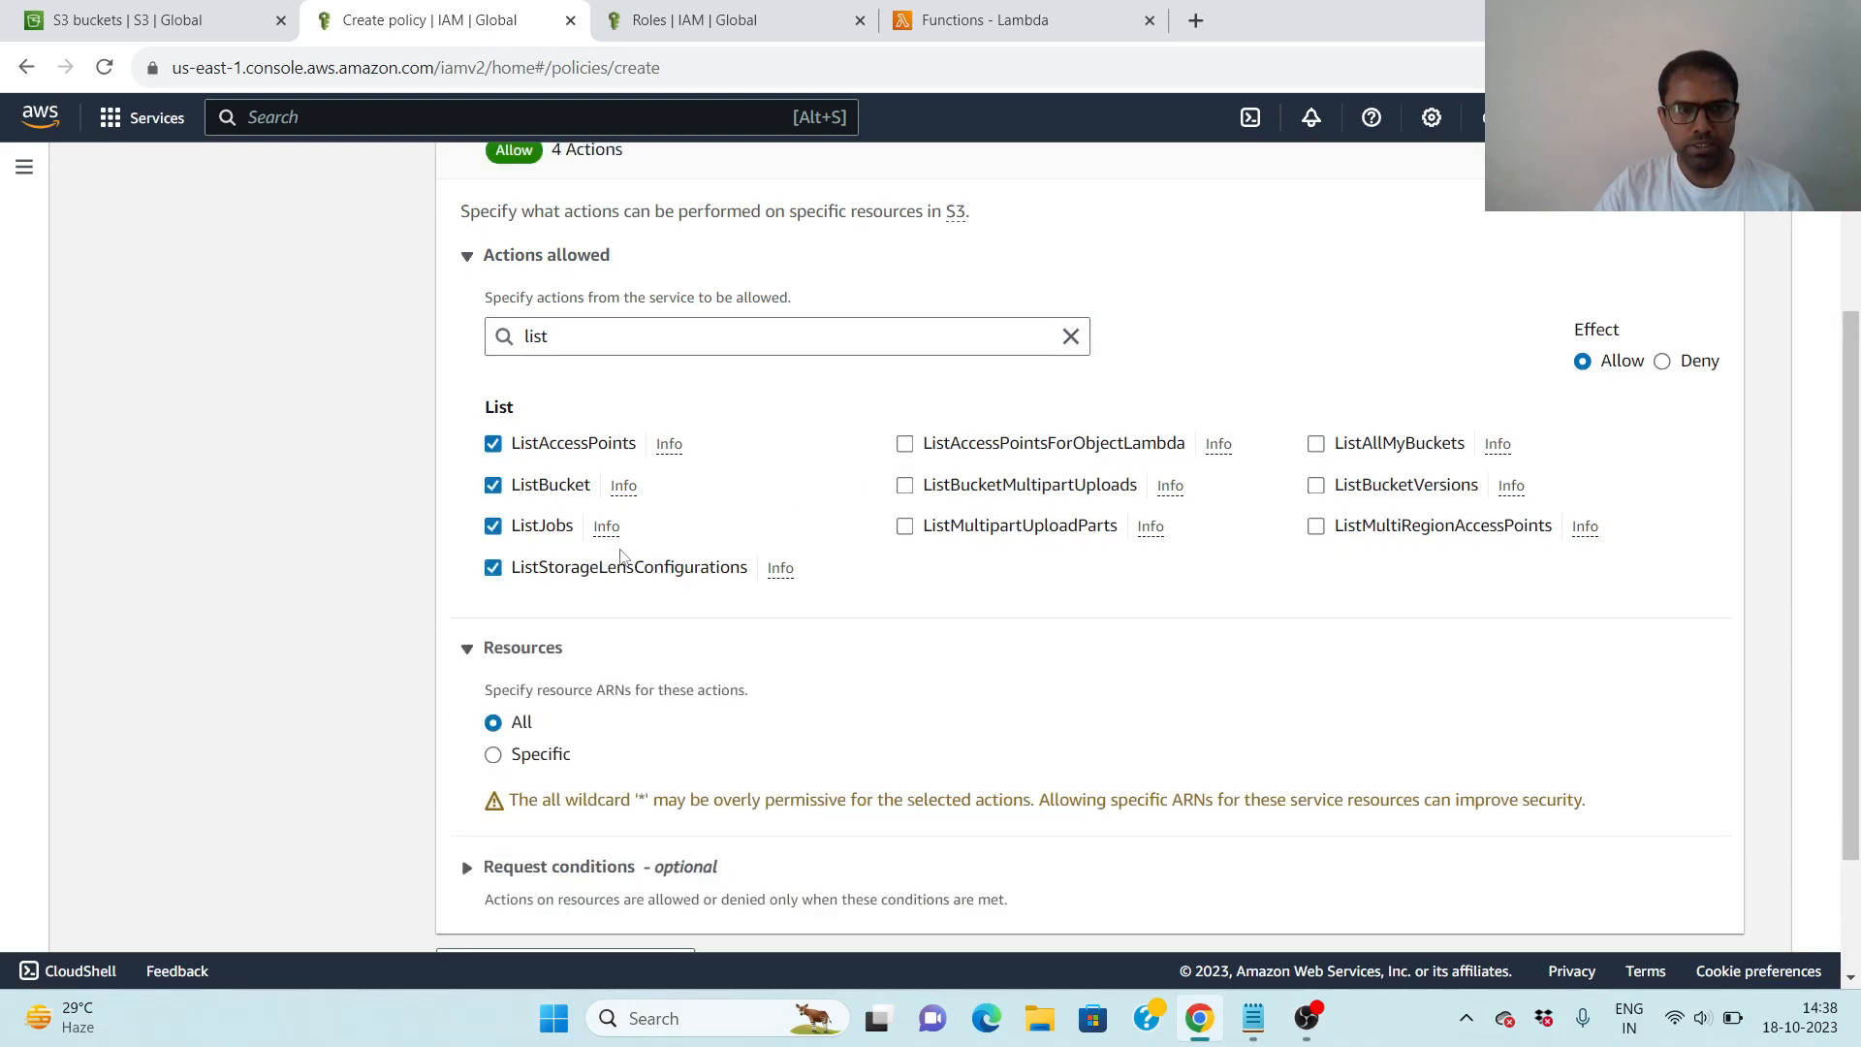
click(905, 448)
click(905, 487)
click(905, 525)
click(1318, 448)
click(1317, 487)
click(1317, 529)
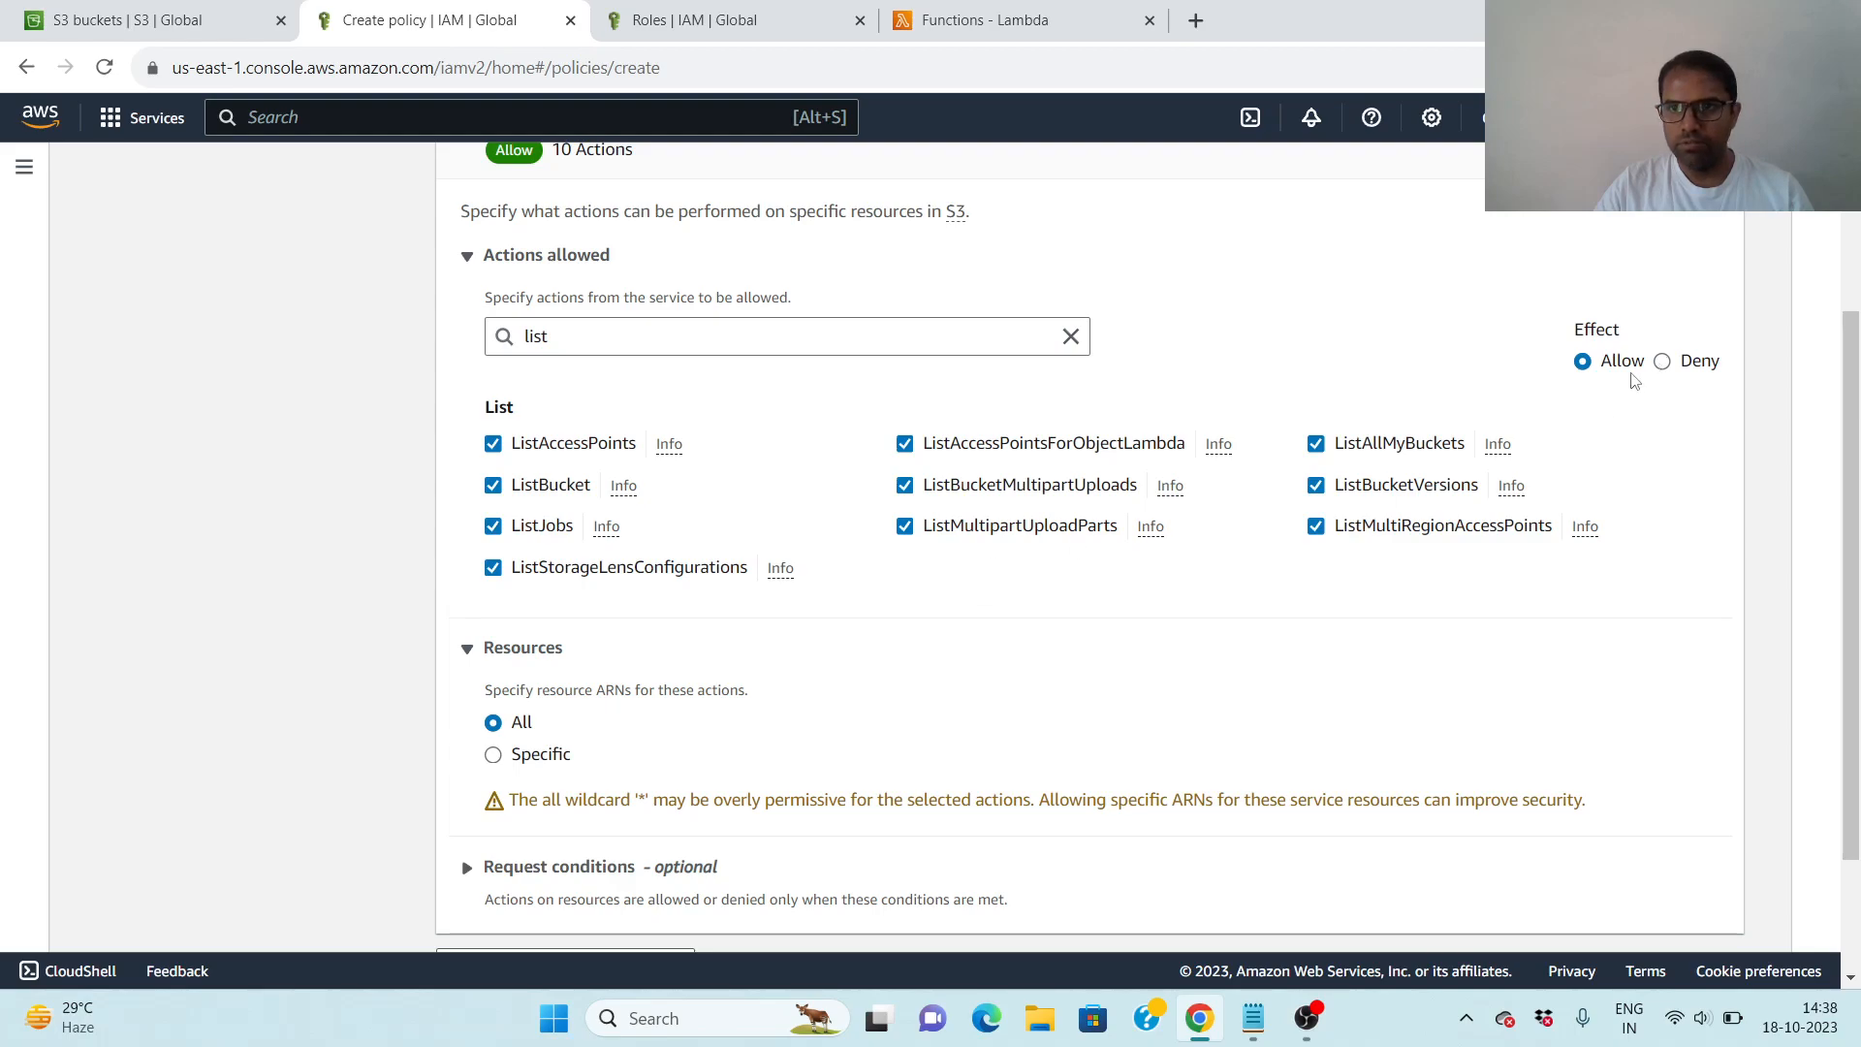
- Leave the policy's resources set to All and continue to the review and create stage
scroll(756, 640, down, 1)
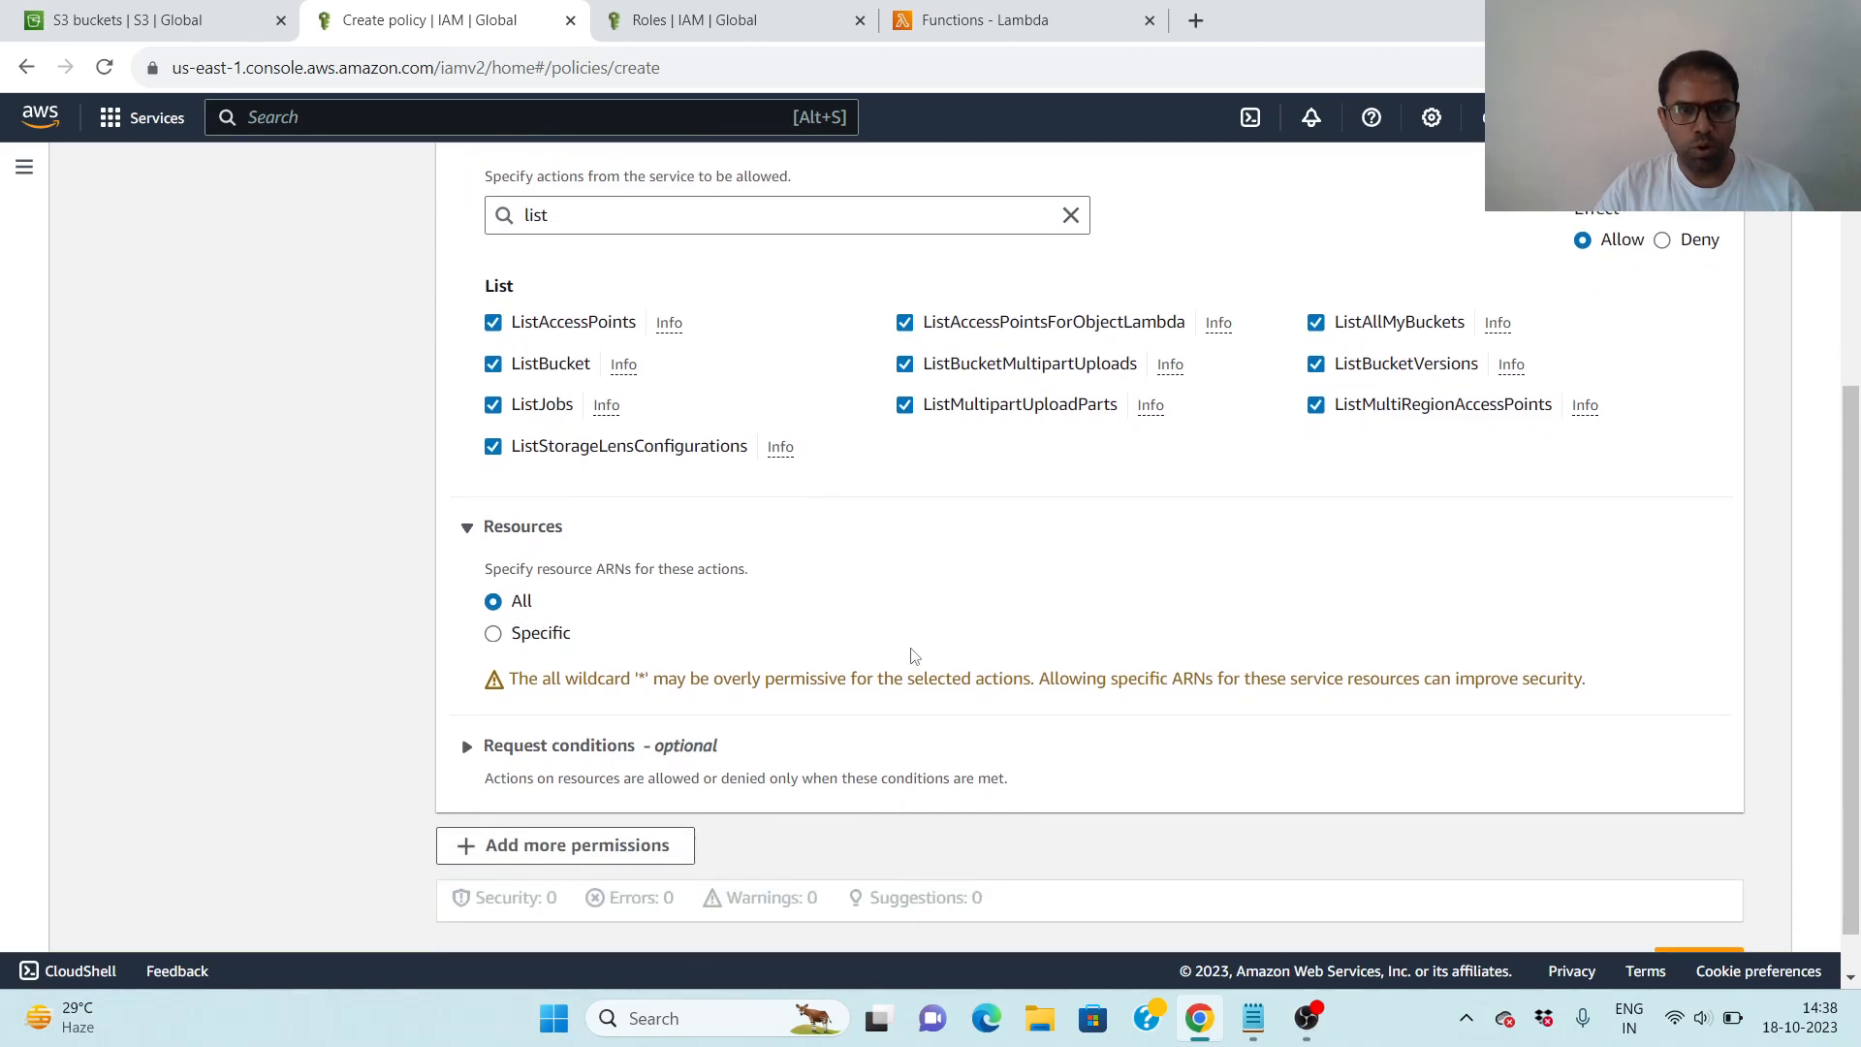
scroll(904, 654, down, 1)
click(1699, 911)
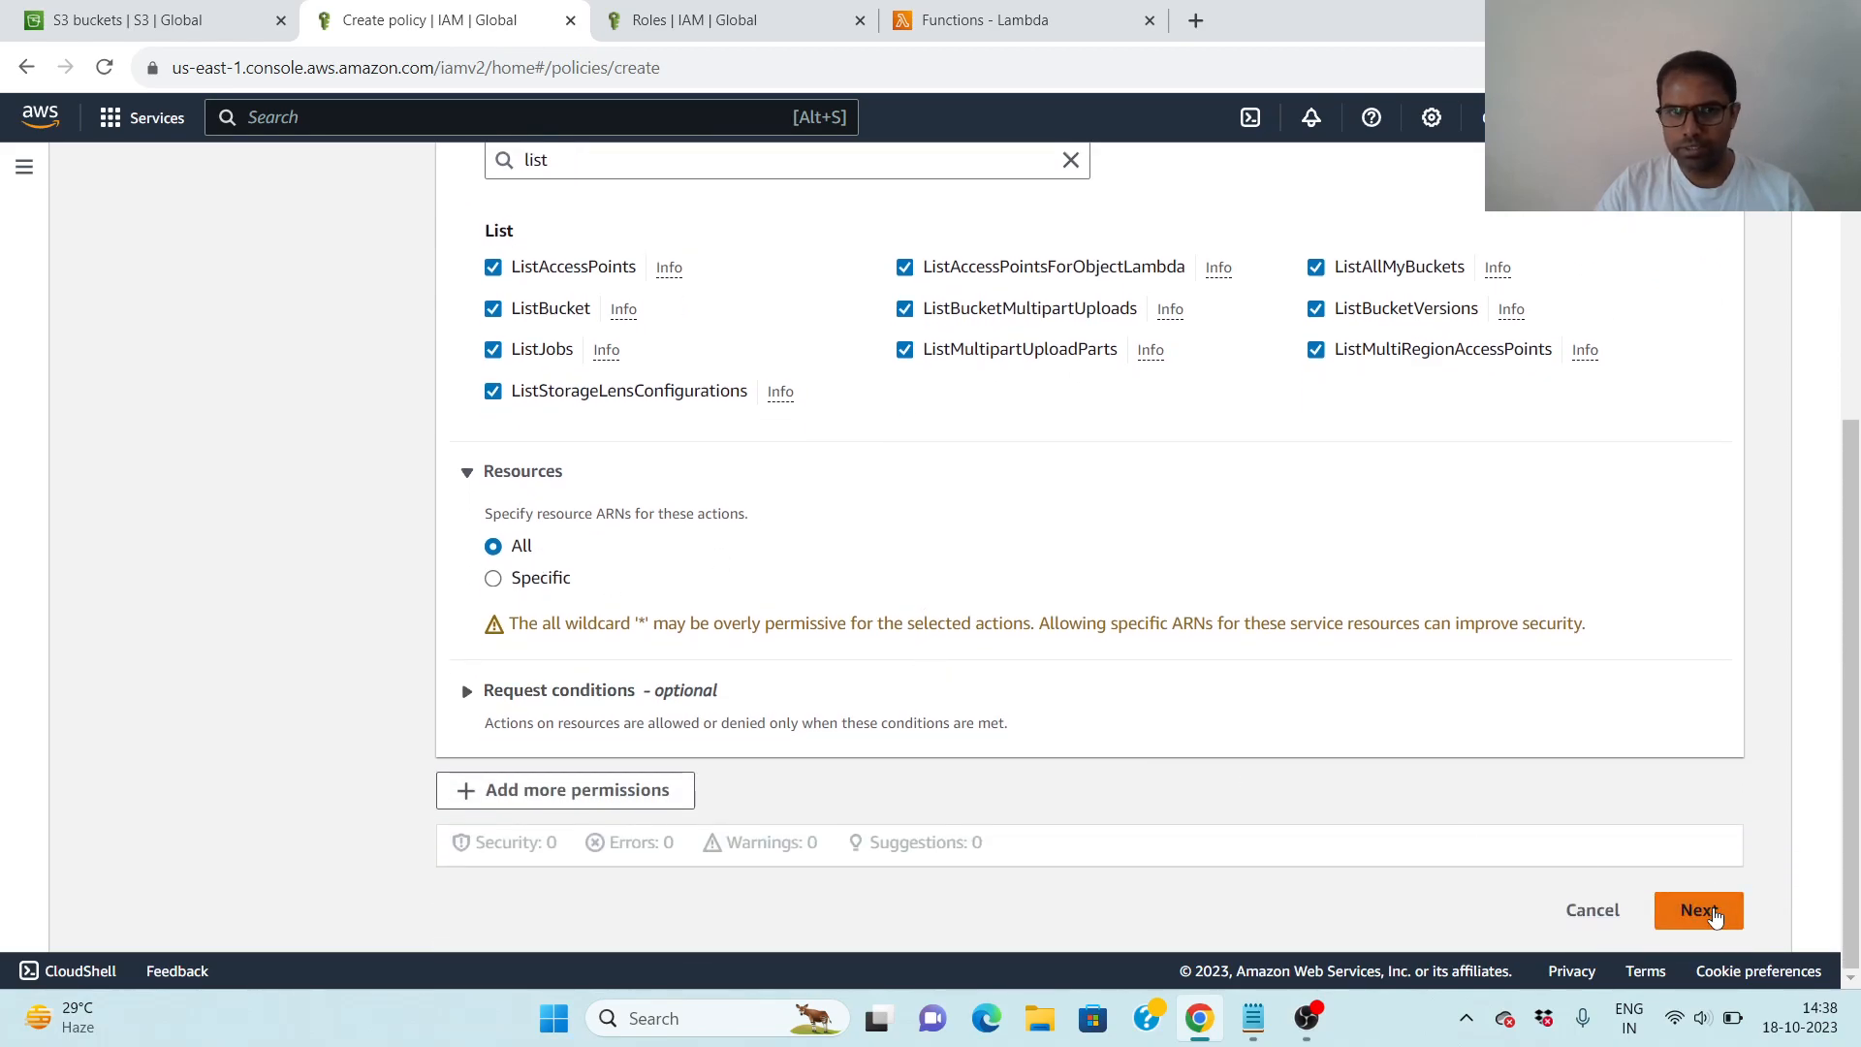
- Name the policy S3functionPolicy, enter the same text as its description, and review its permissions and tags
scroll(563, 543, down, 2)
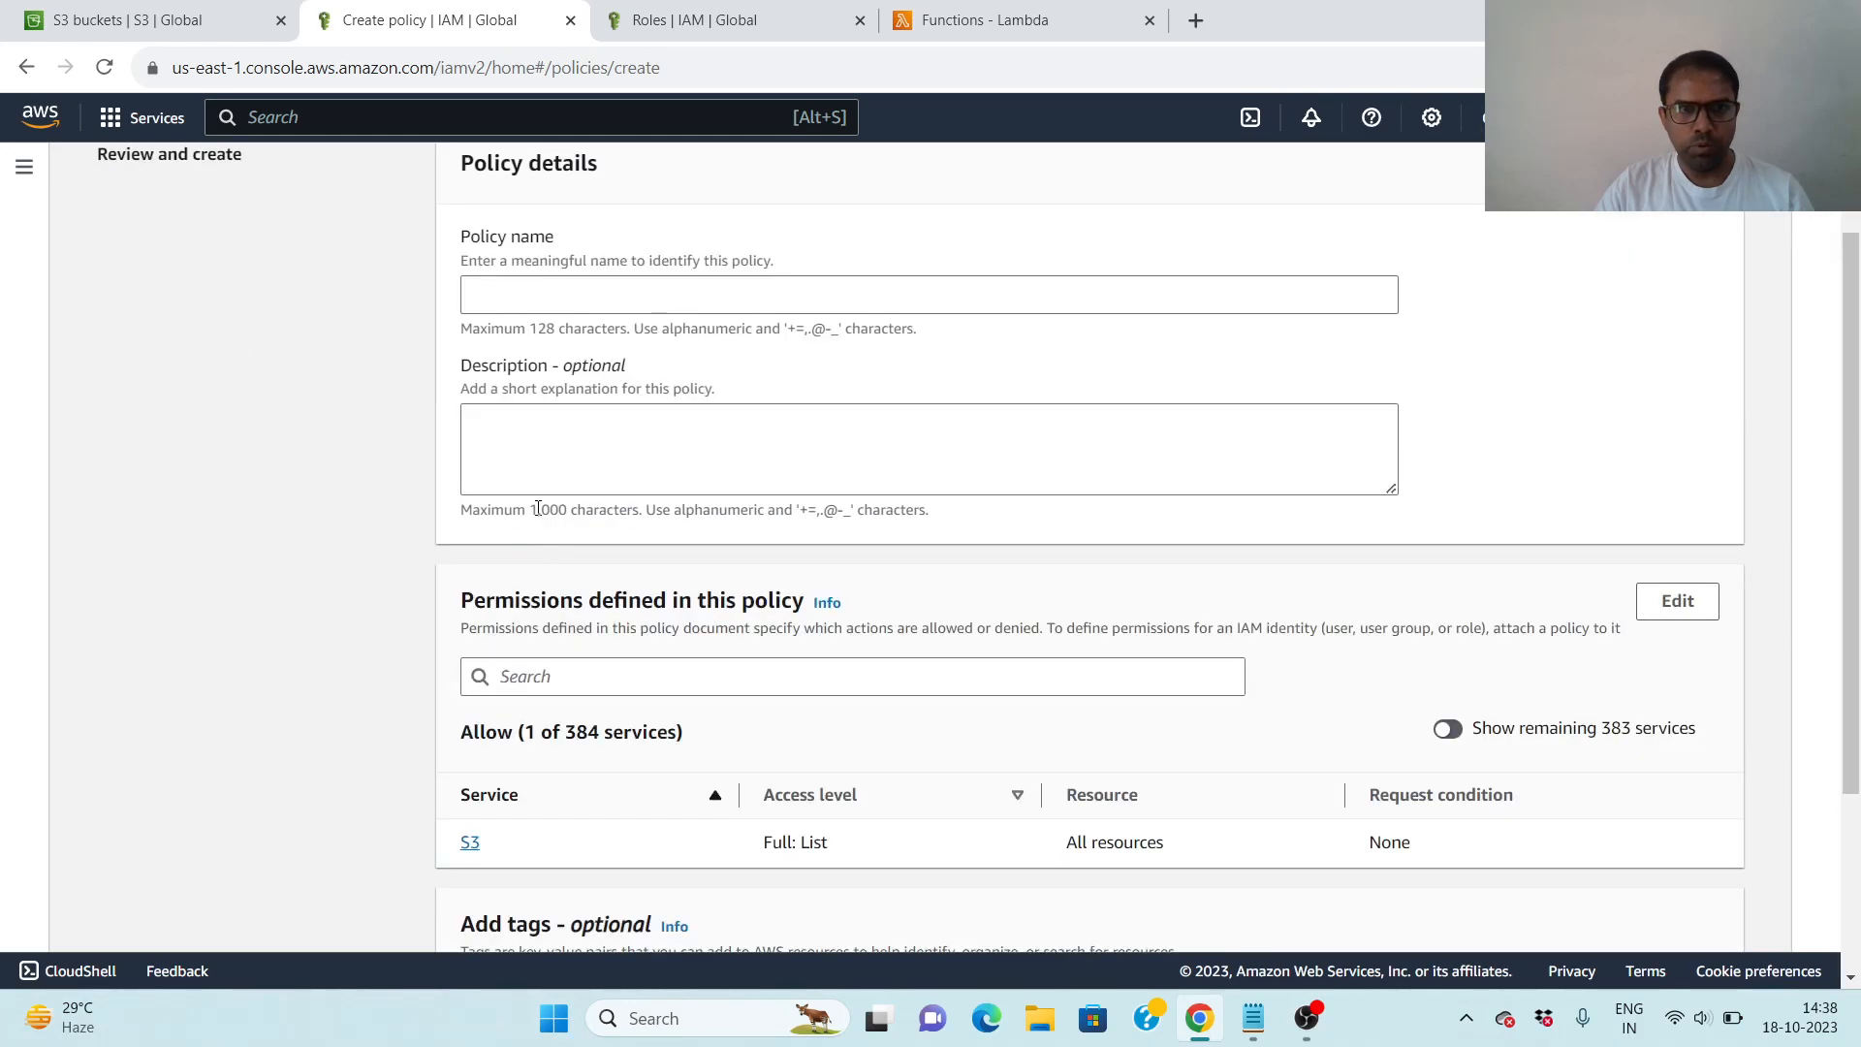
click(504, 302)
text(S3functionPolicy)
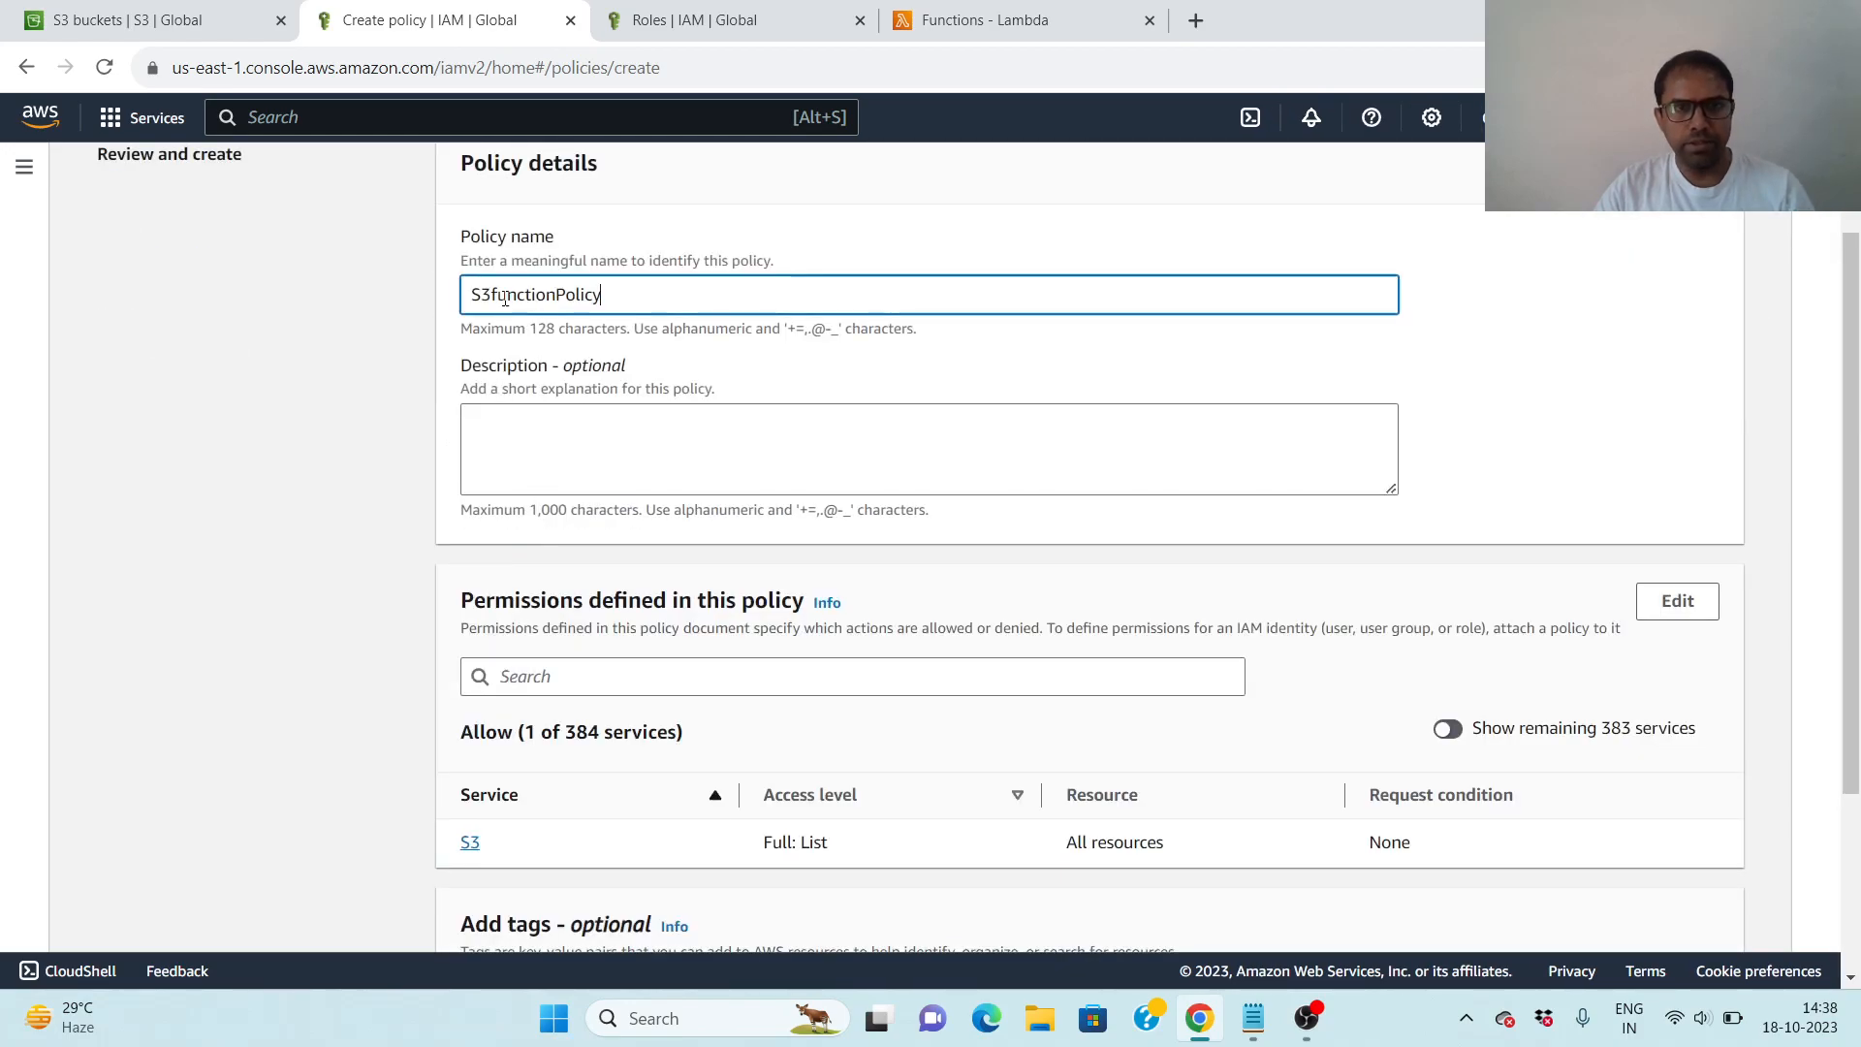
click(512, 433)
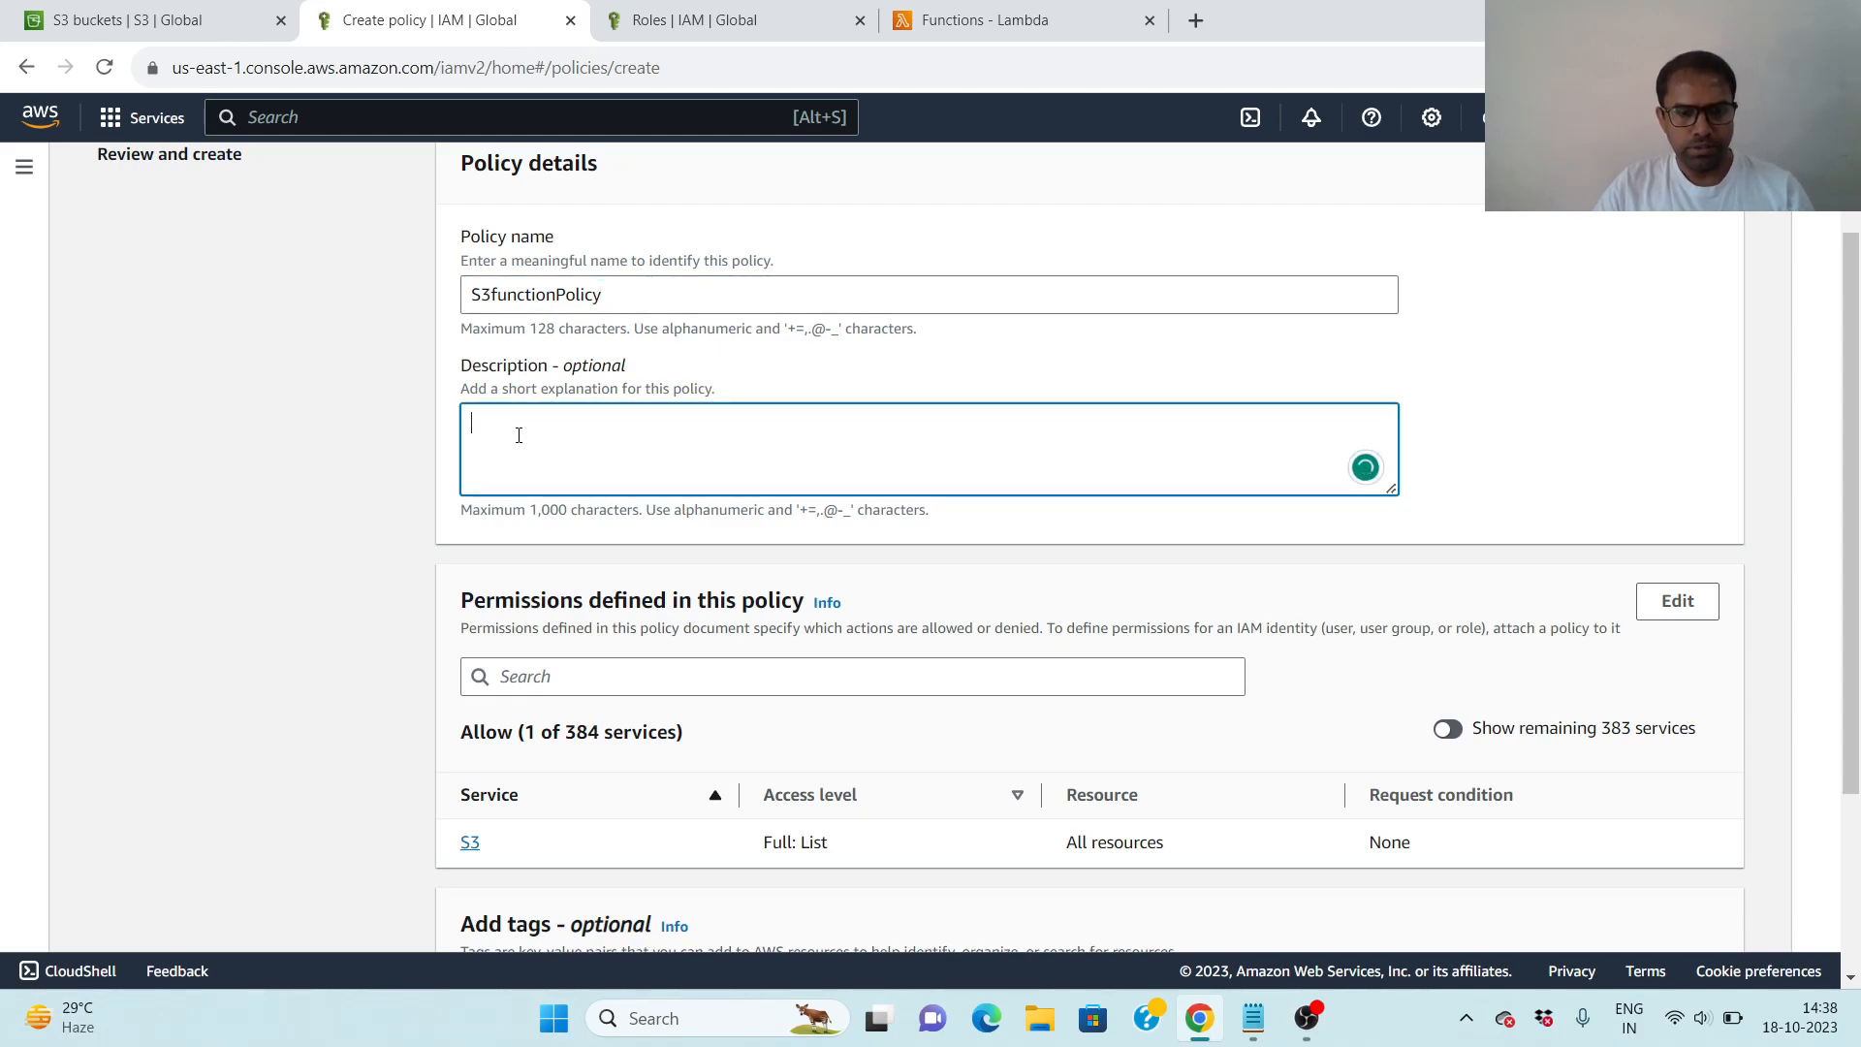
text(S3functionPolicy)
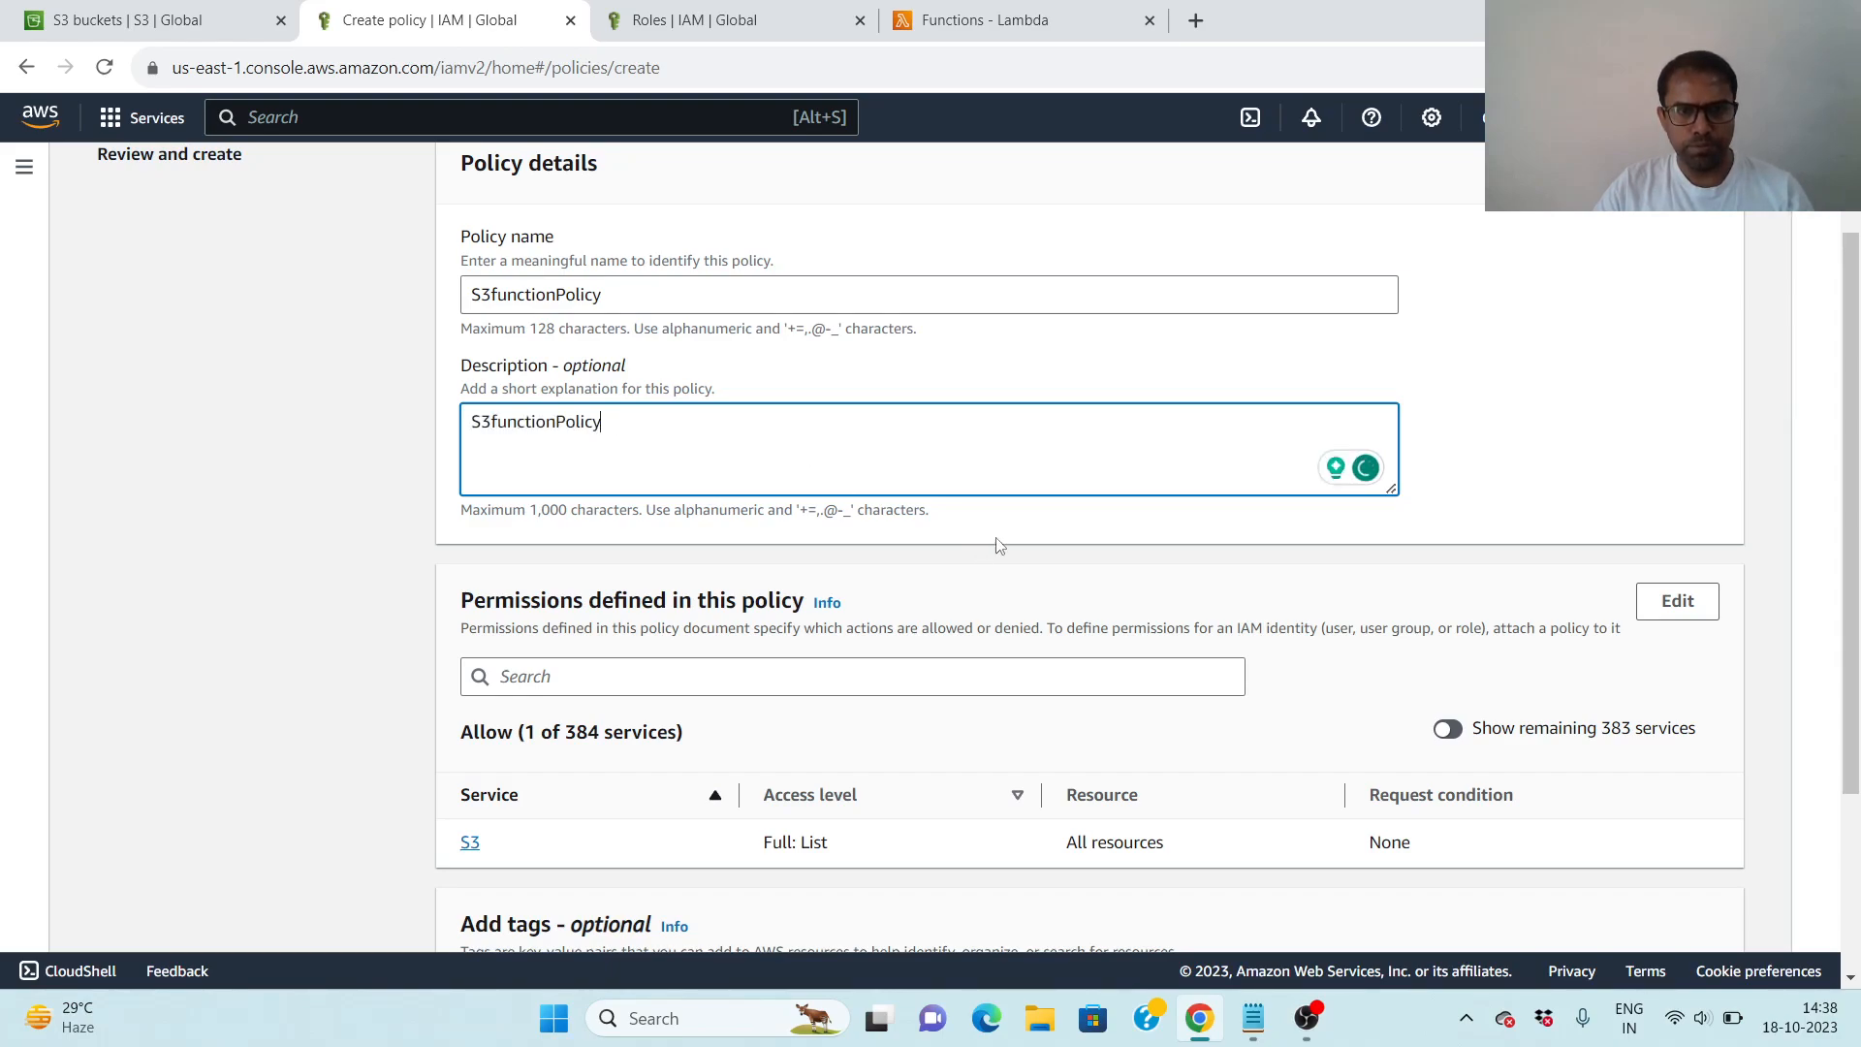
scroll(999, 542, down, 3)
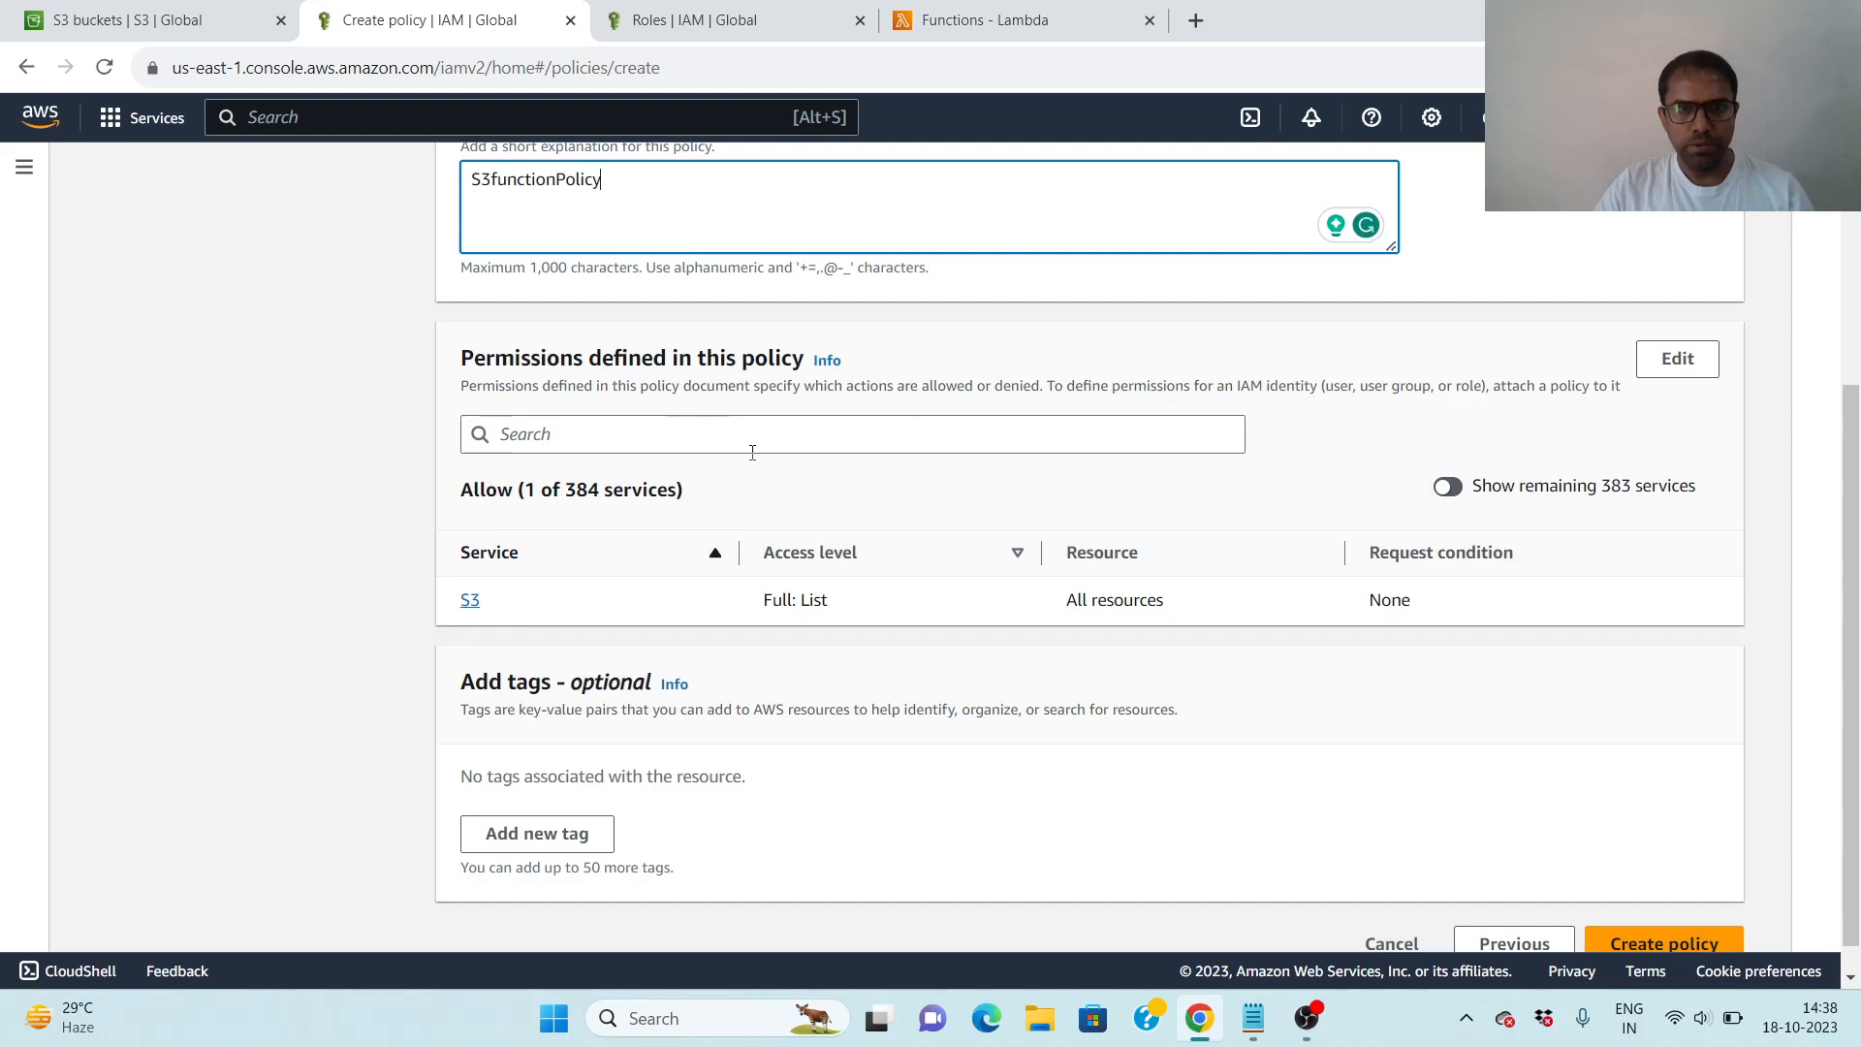
scroll(970, 478, up, 4)
scroll(985, 487, down, 2)
scroll(1052, 546, down, 1)
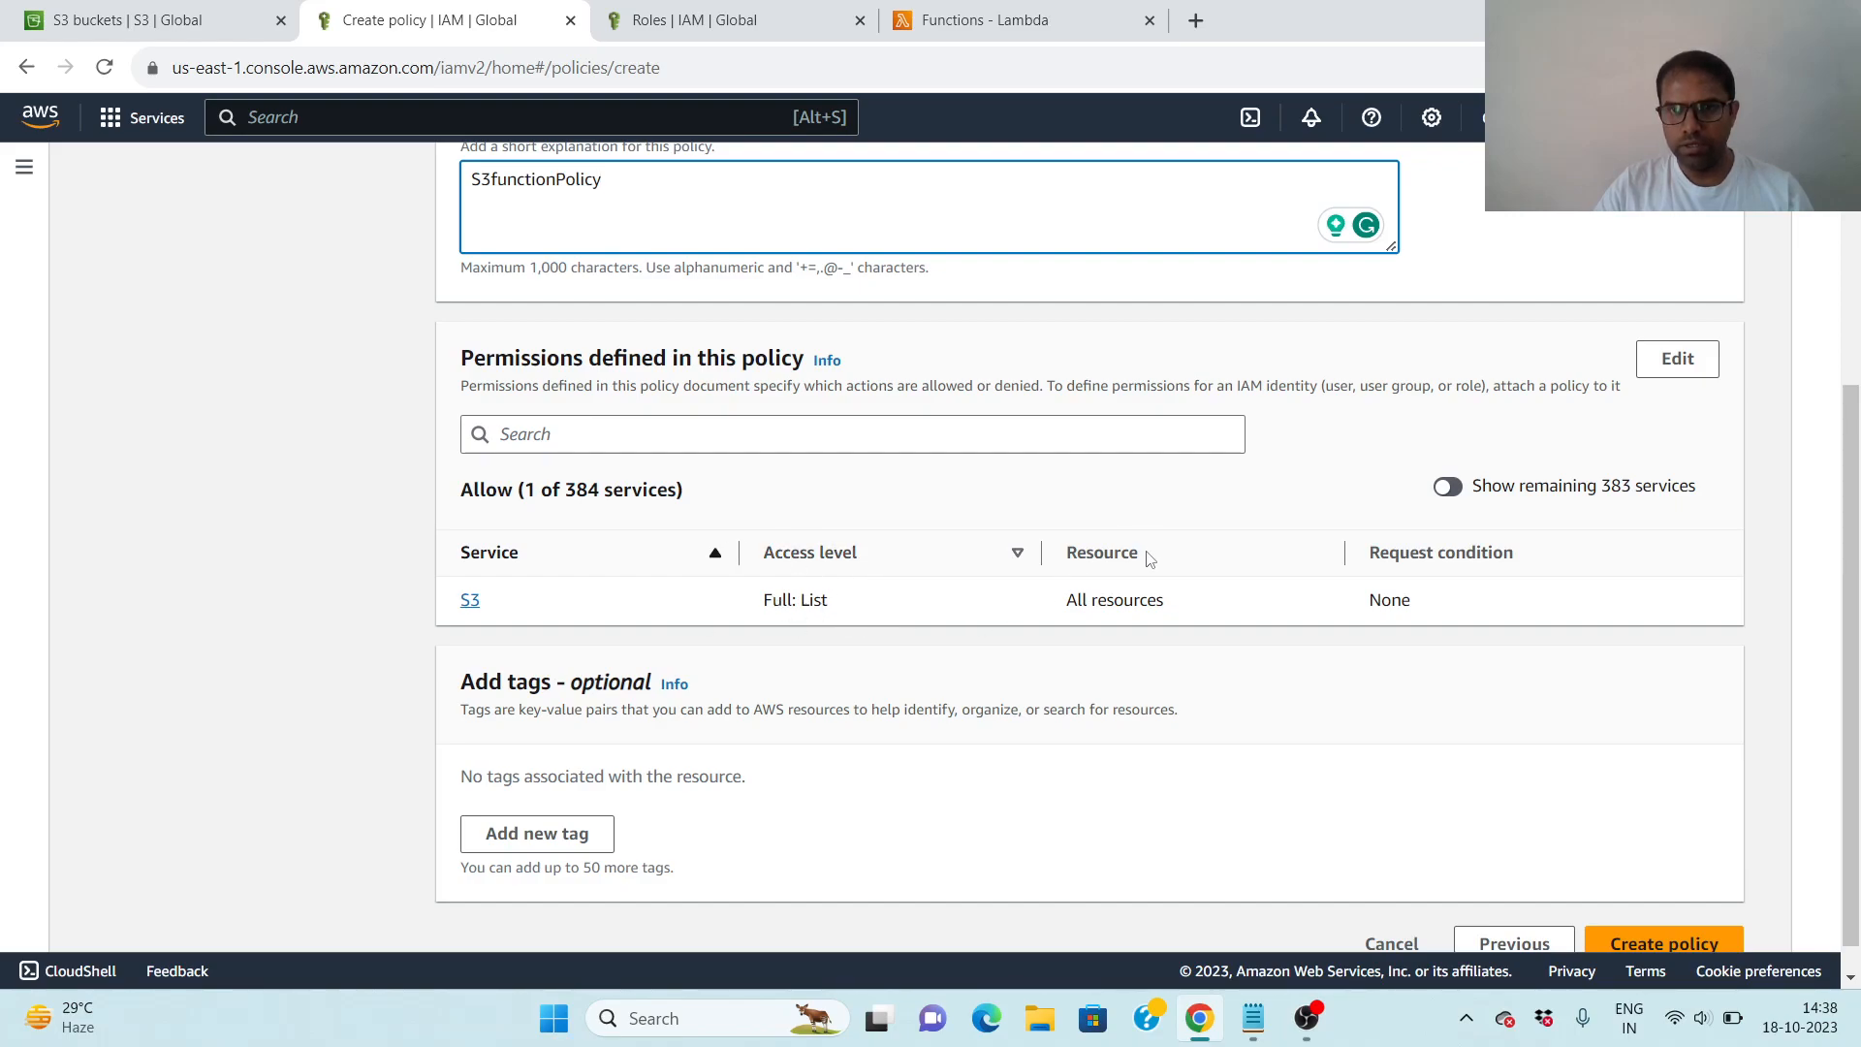
- Finish creating the S3functionPolicy policy
scroll(1571, 675, down, 1)
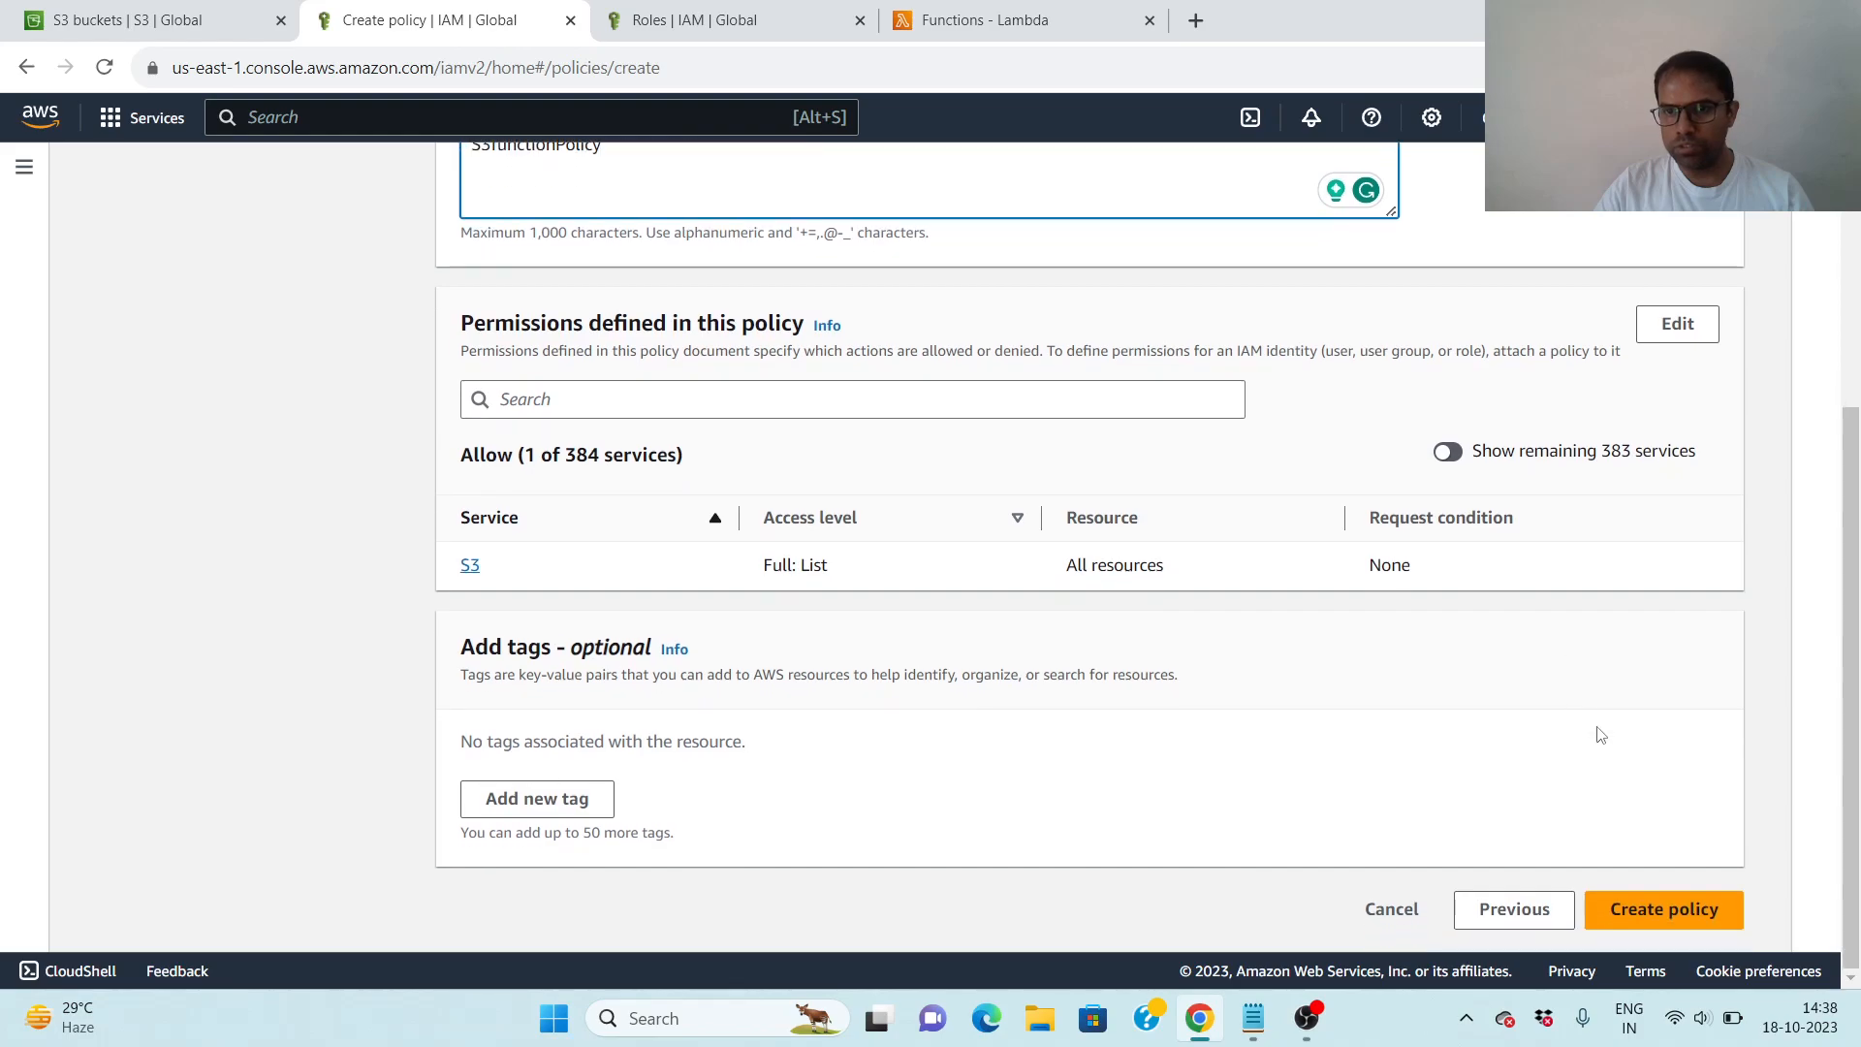
click(1698, 926)
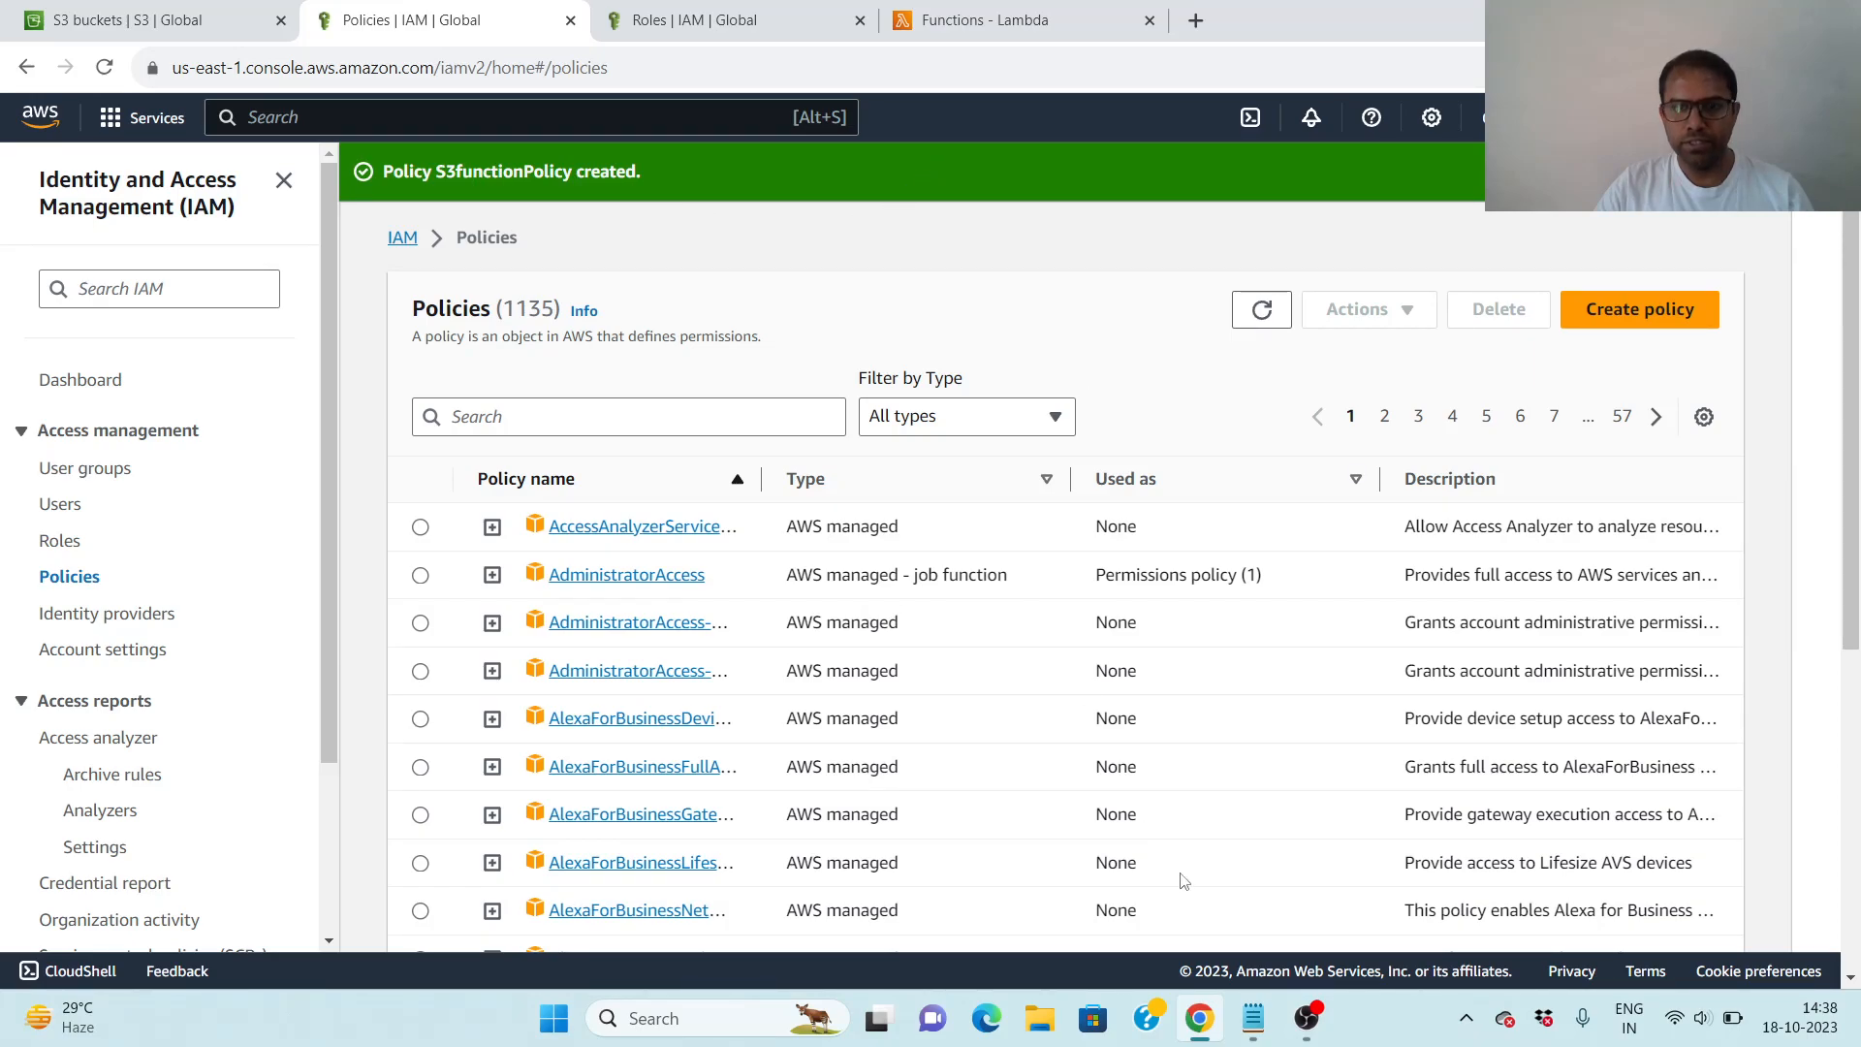
- Switch to the IAM Service Role Hands-on notes in Notepad and copy the role name LambdaS3EngineerAccess
mouse_move(1253, 1018)
click(1253, 845)
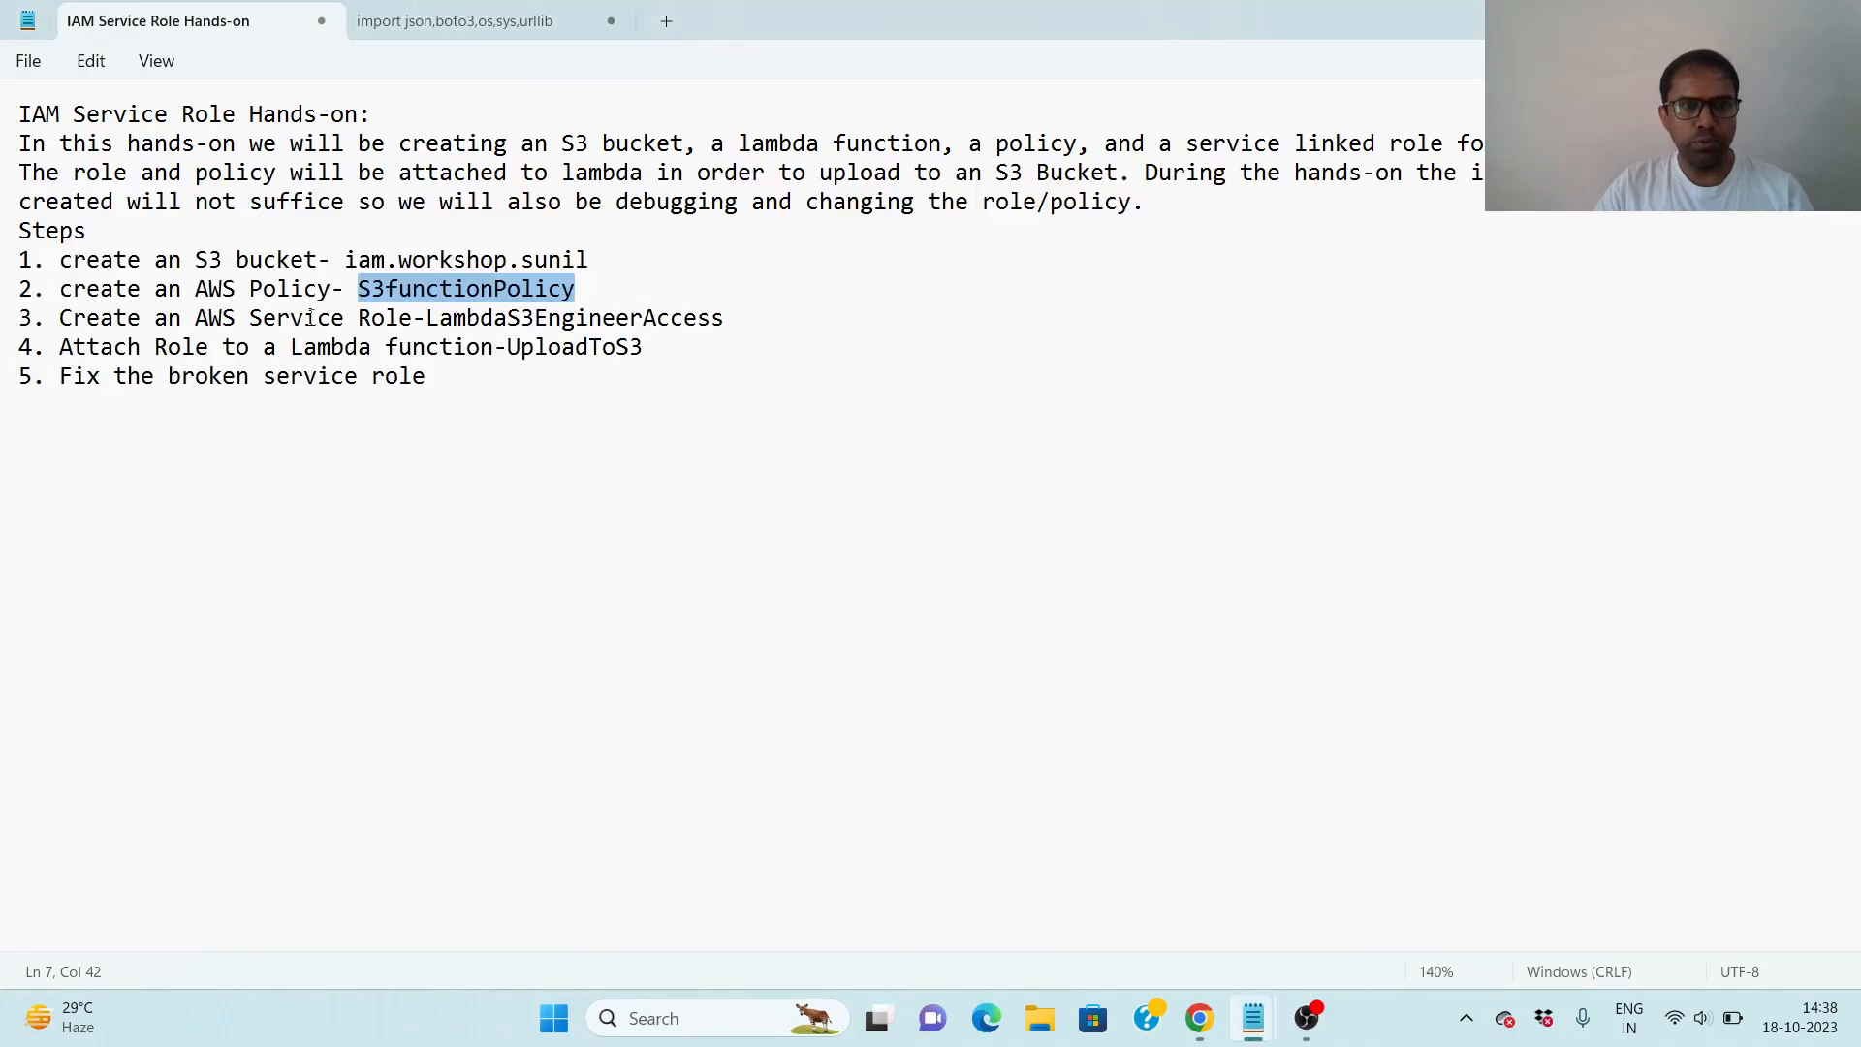
drag(427, 320, 725, 320)
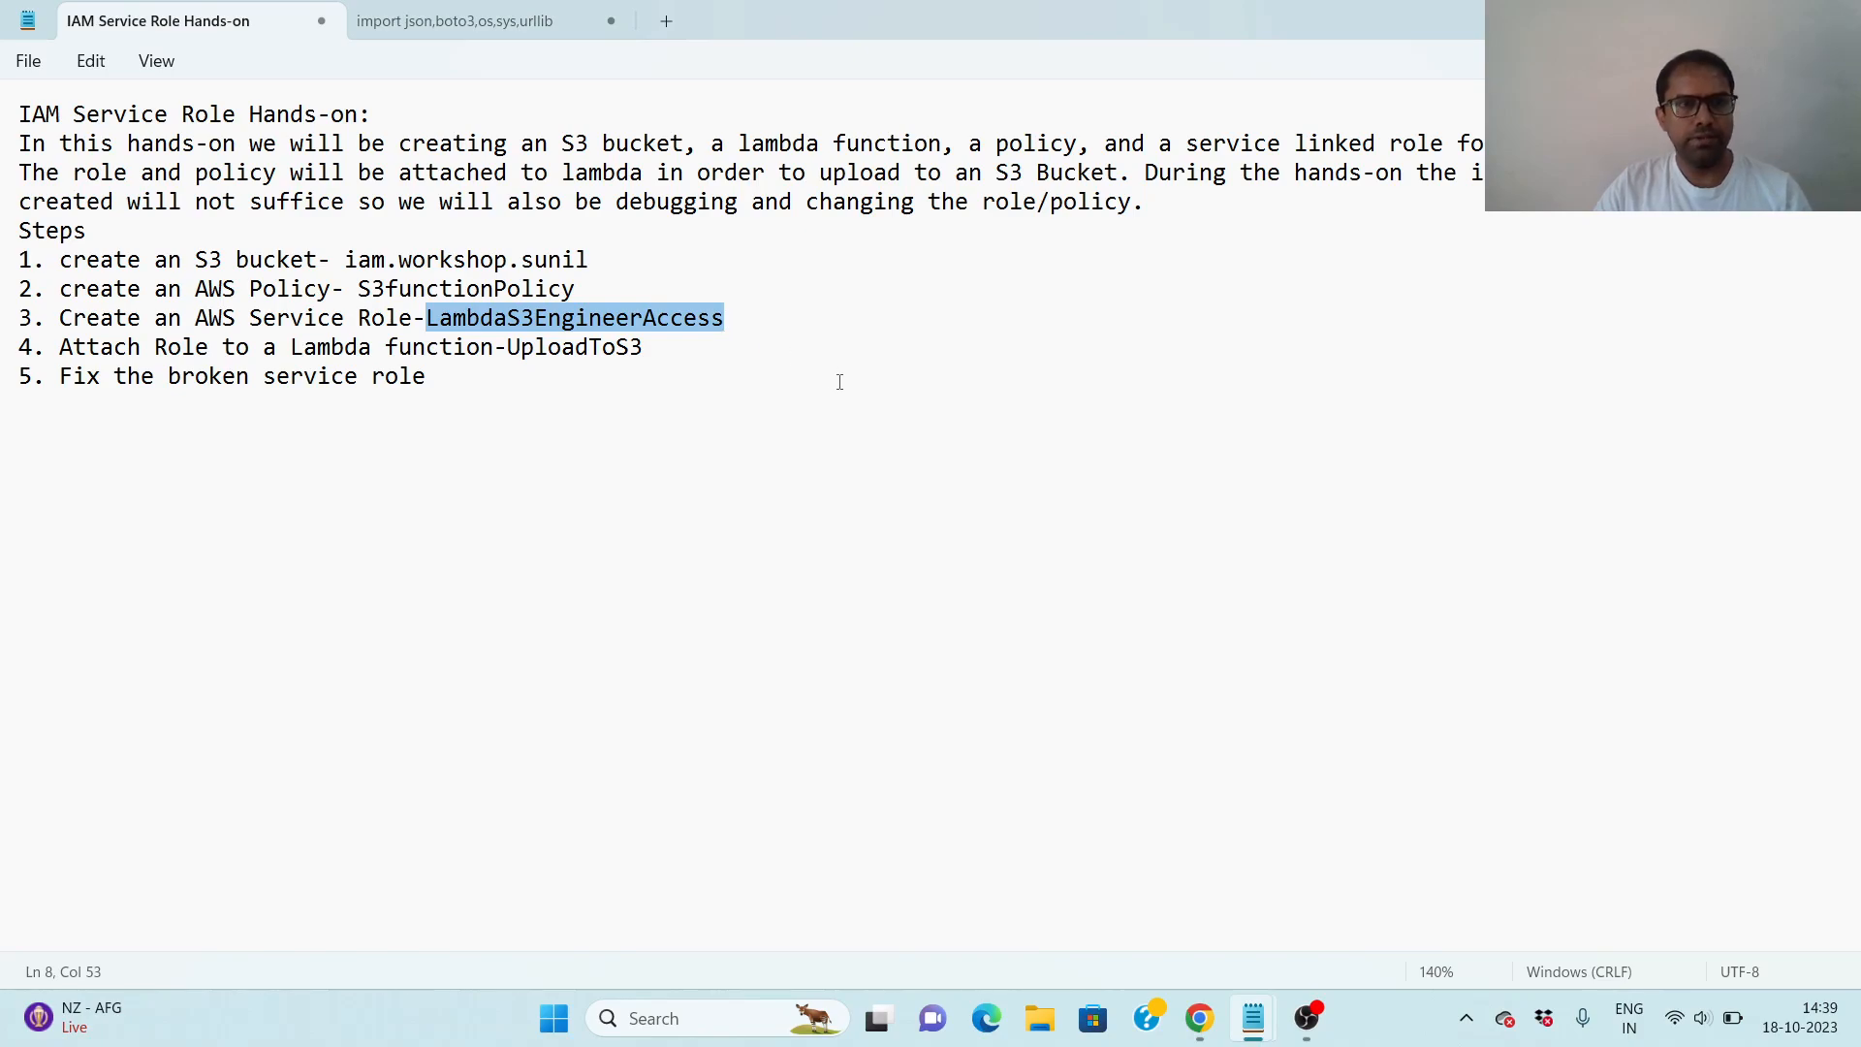
- Return to Chrome, start creating an IAM role for an AWS service with the Lambda use case, and continue to its permissions
click(1199, 1018)
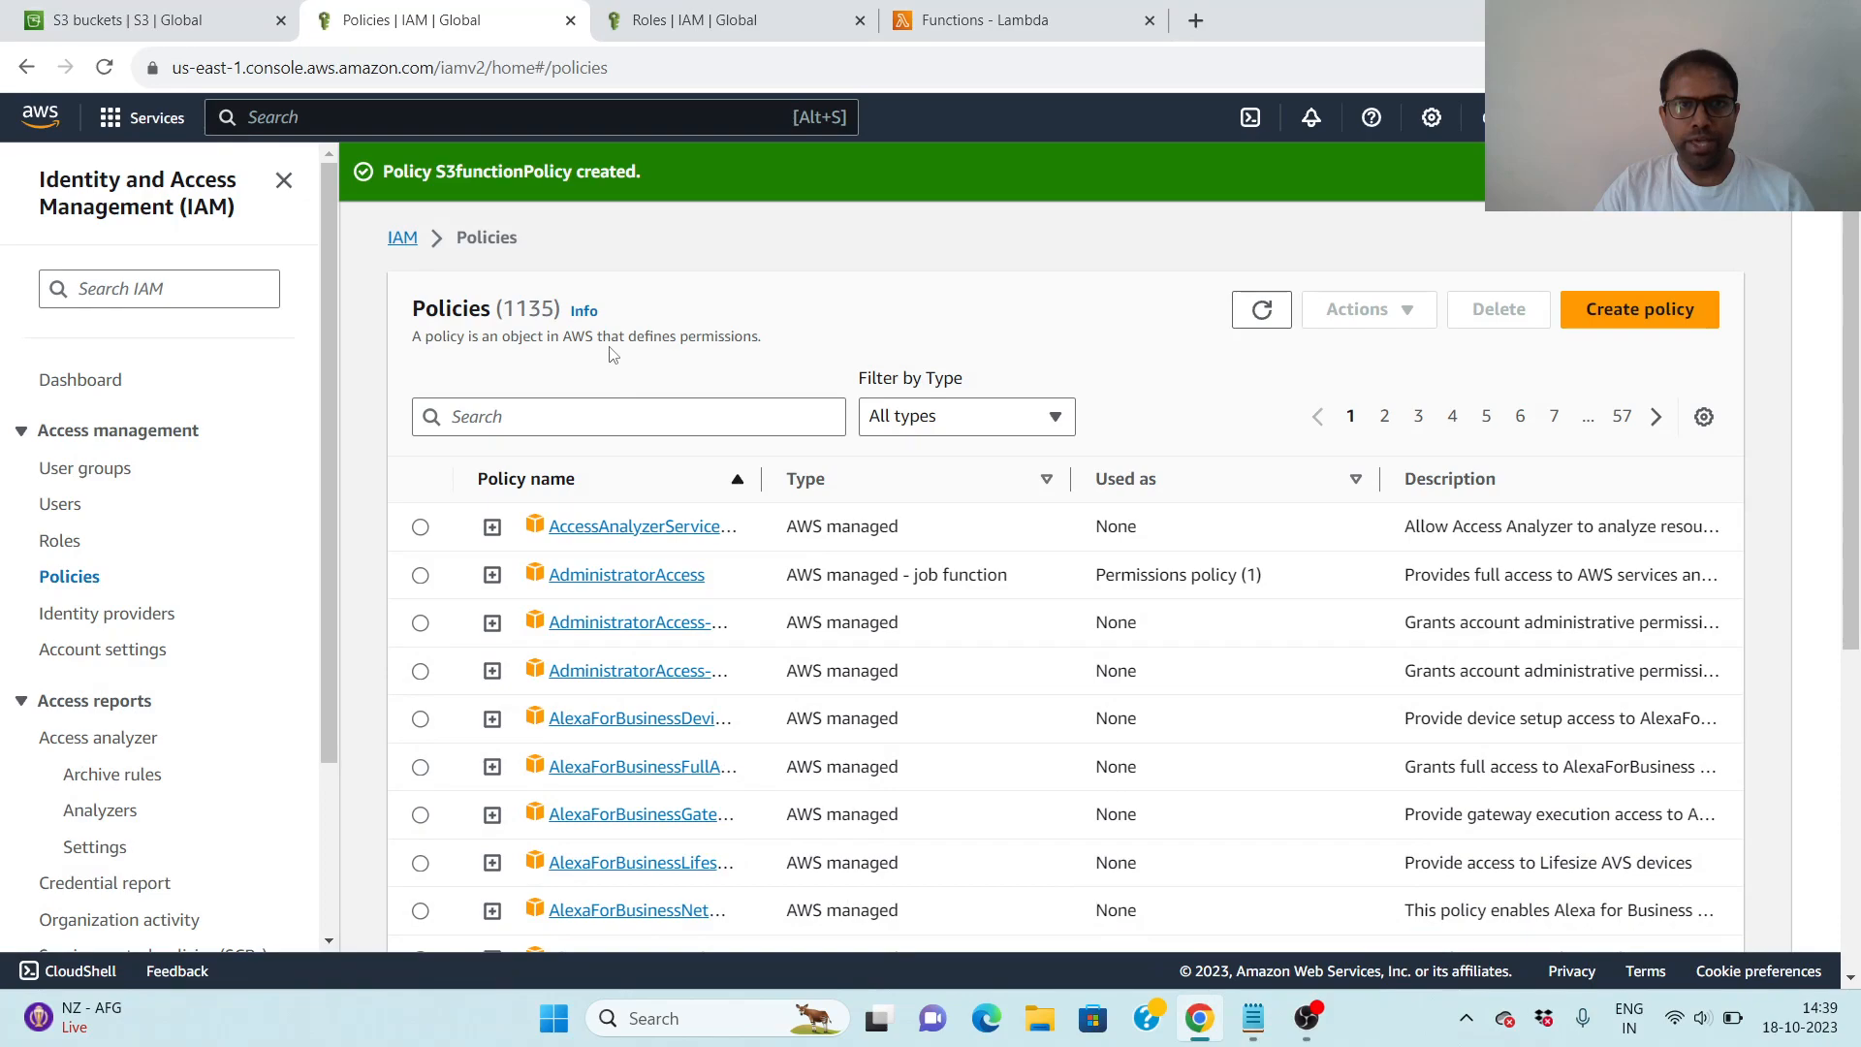
click(689, 19)
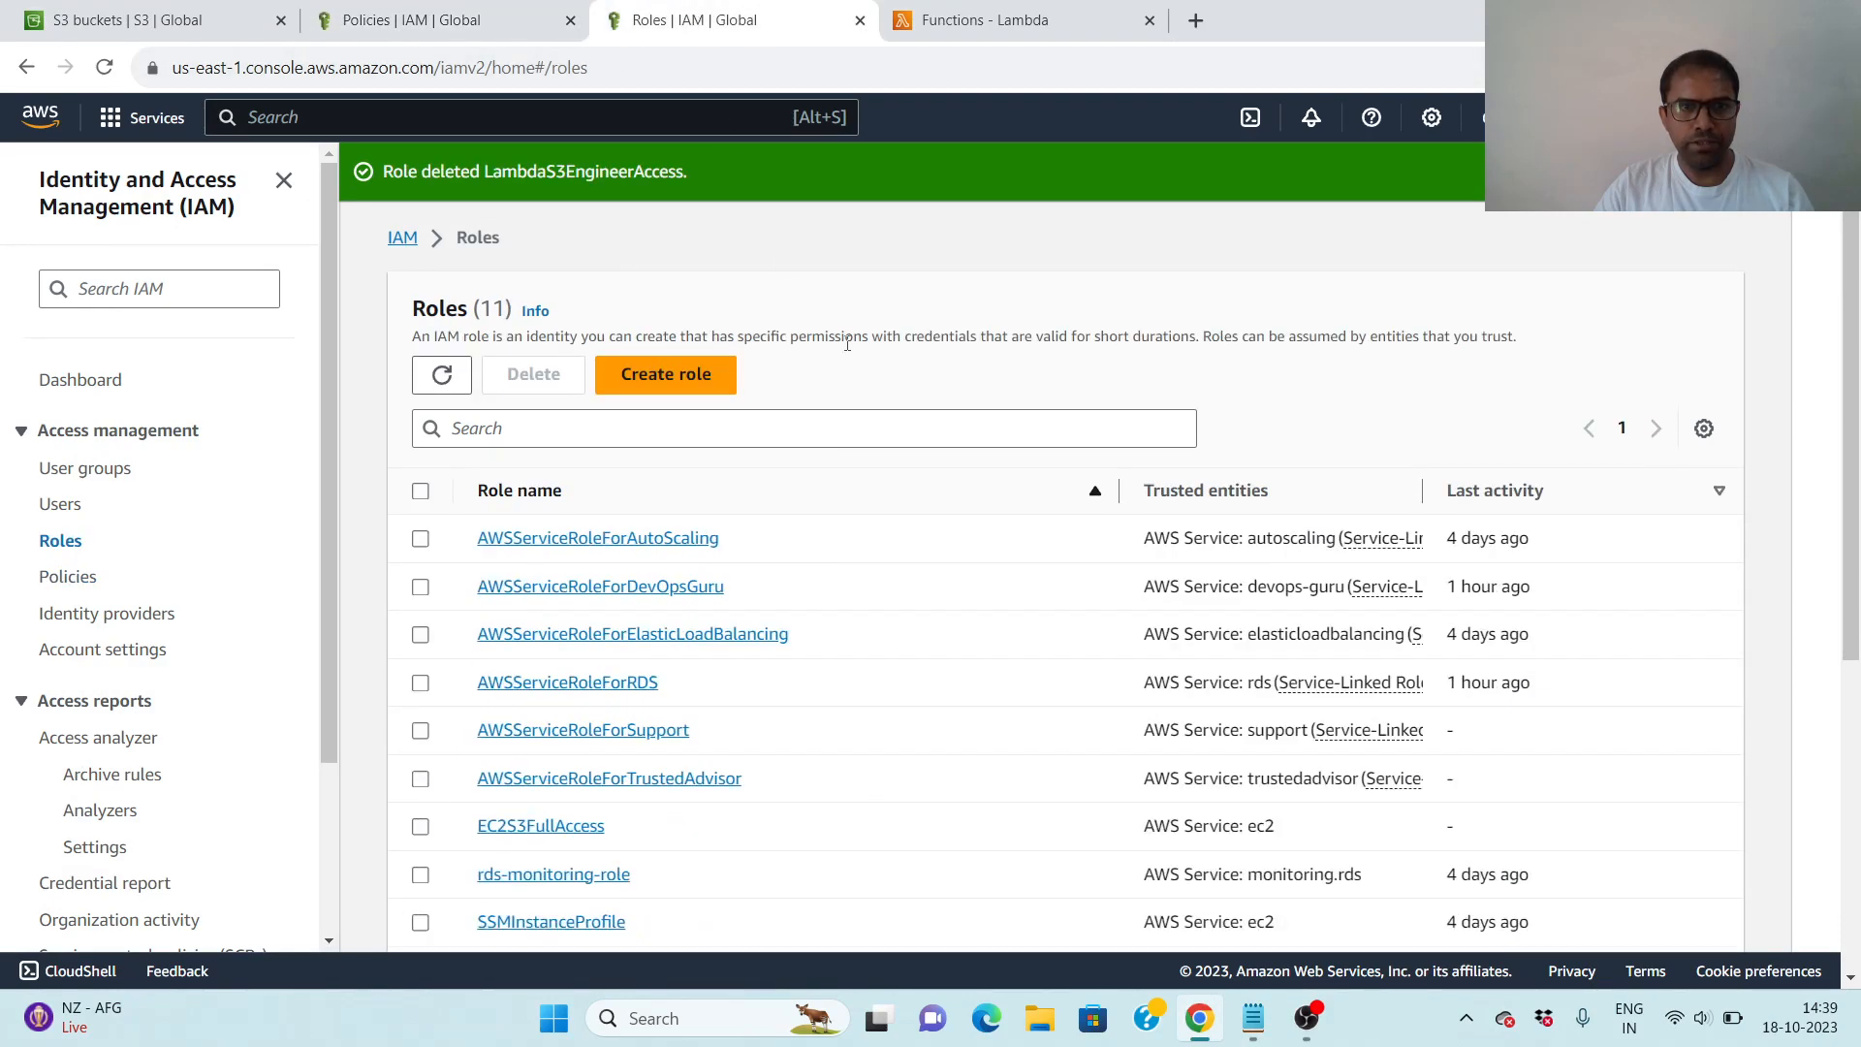
click(697, 381)
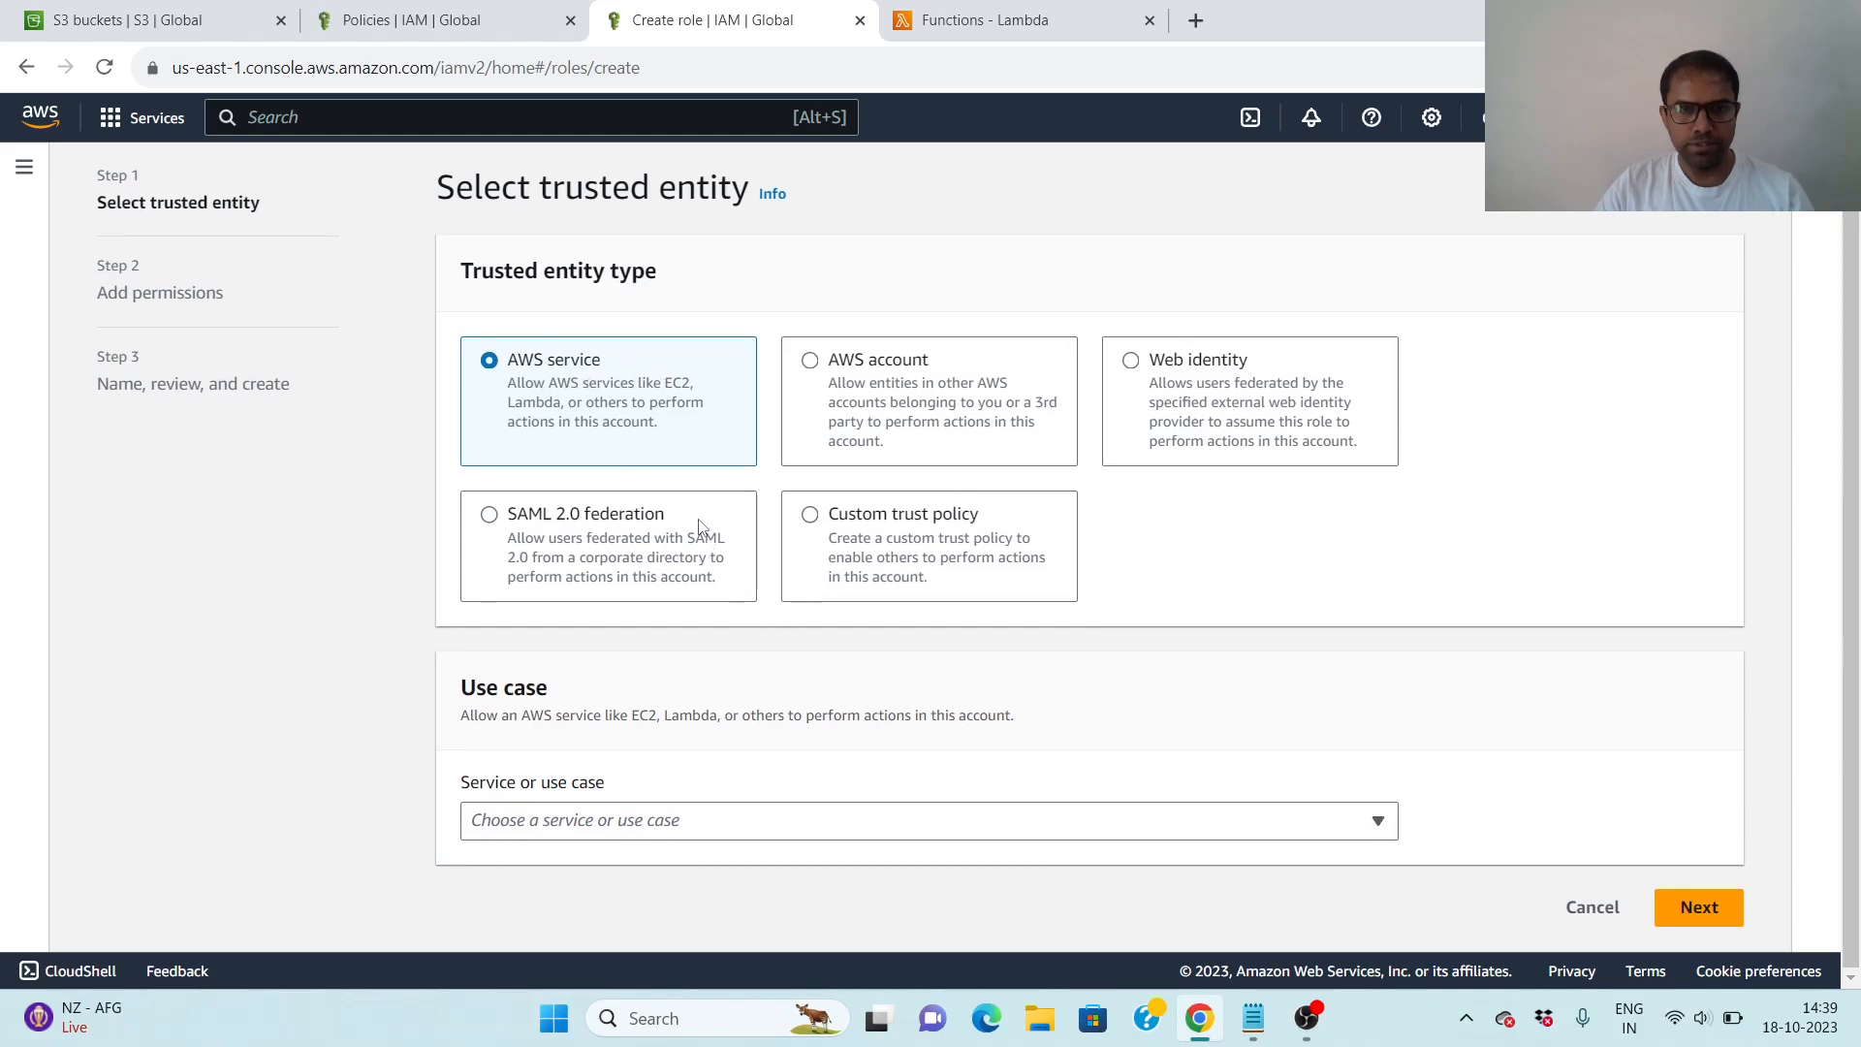
click(1380, 825)
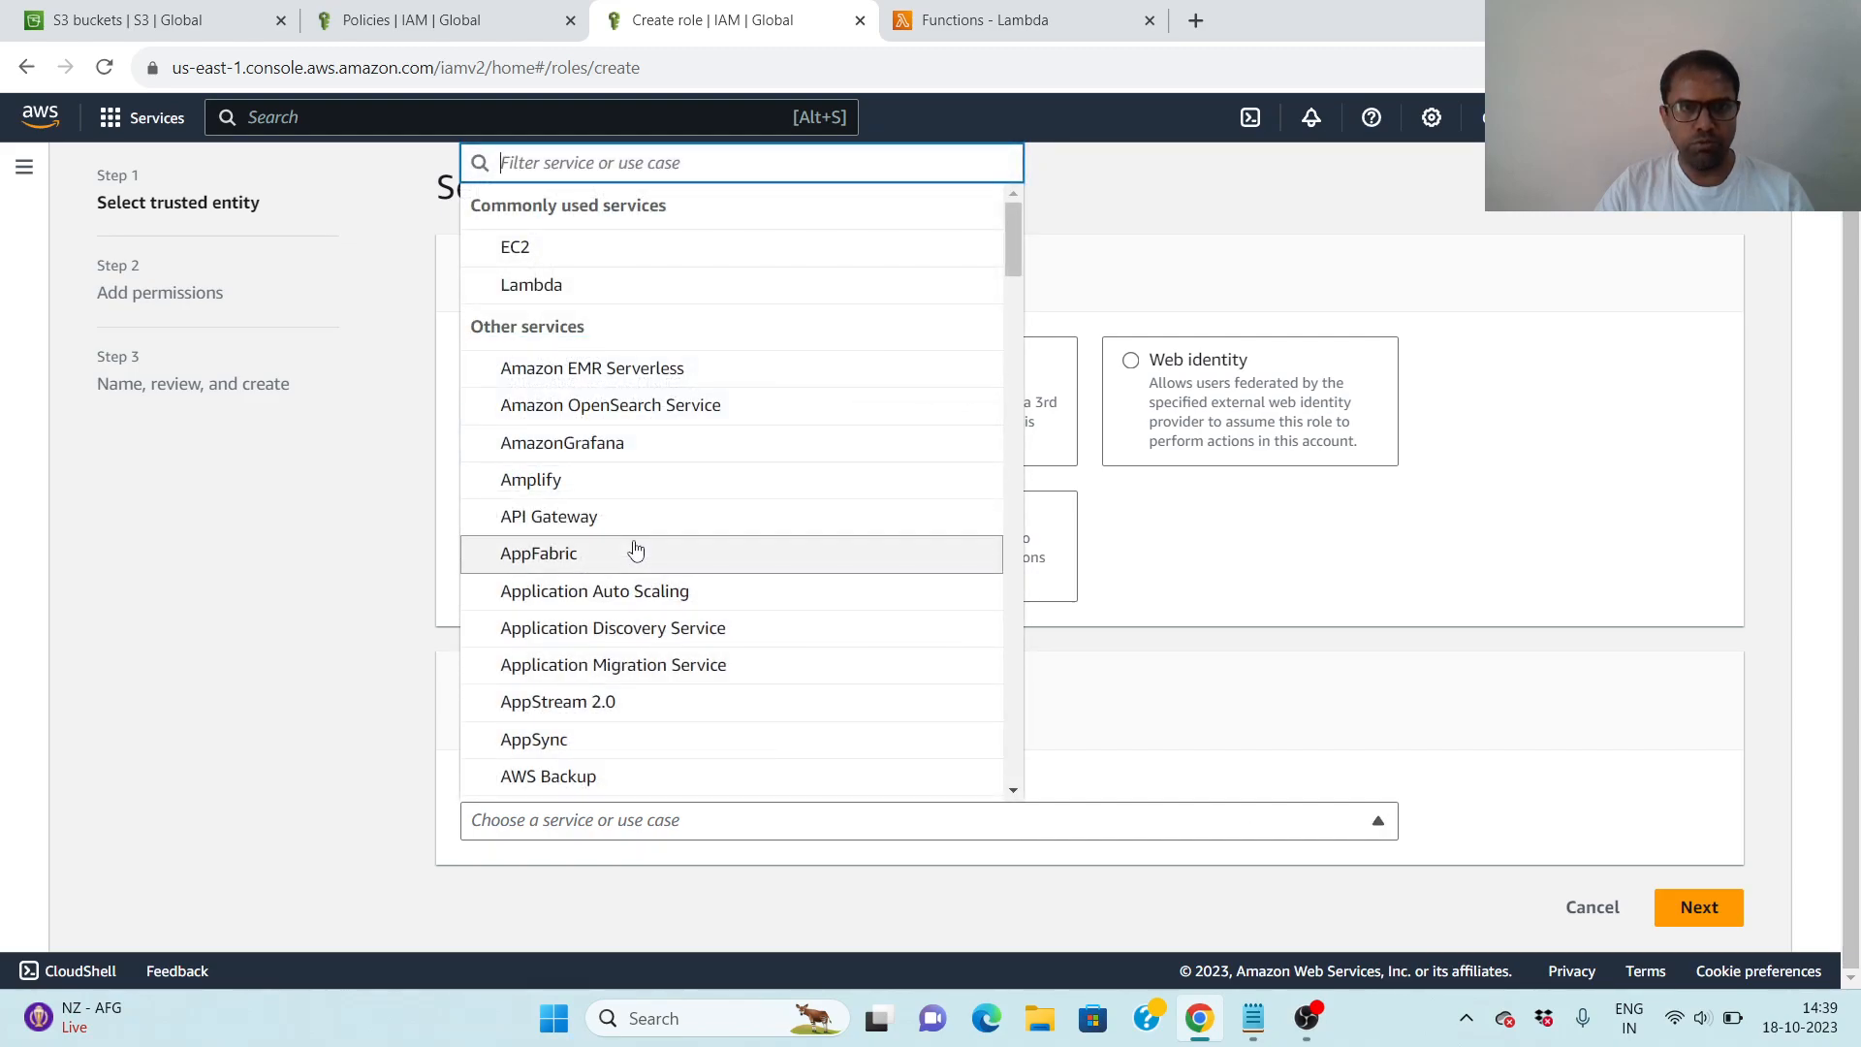
click(587, 302)
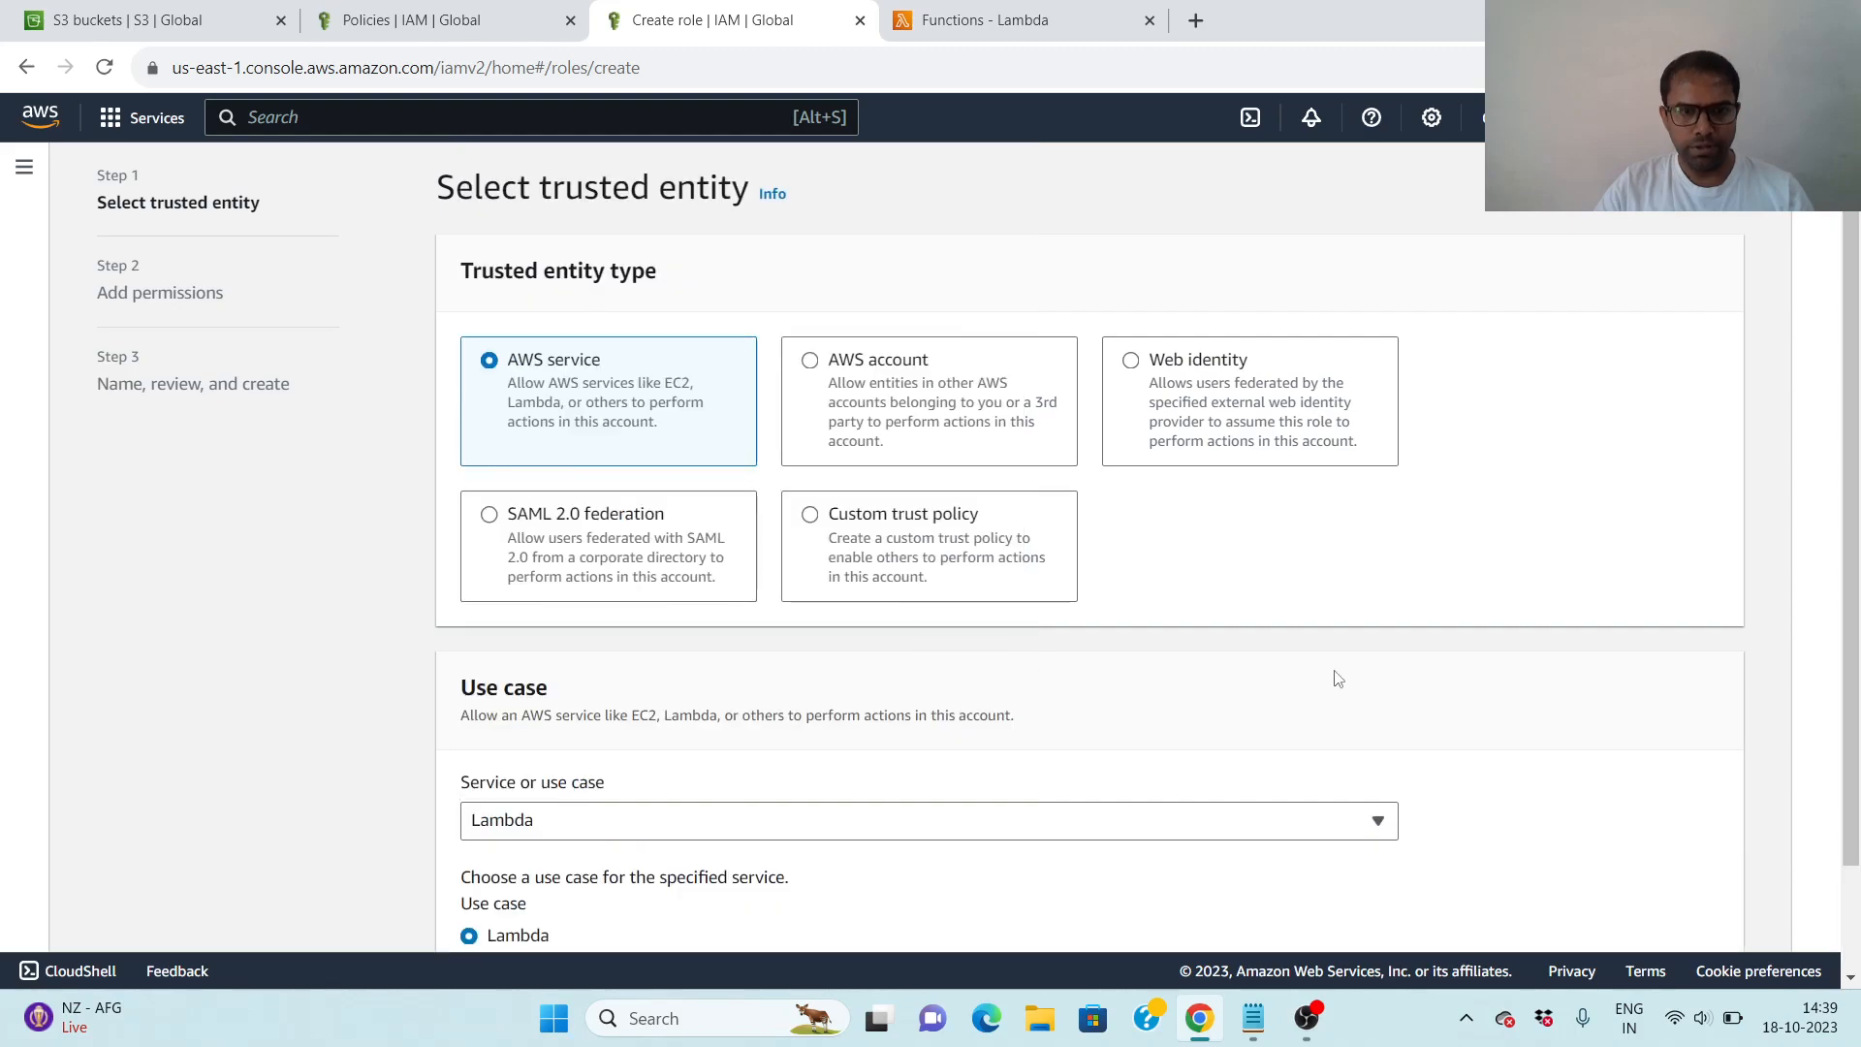
scroll(1433, 636, down, 2)
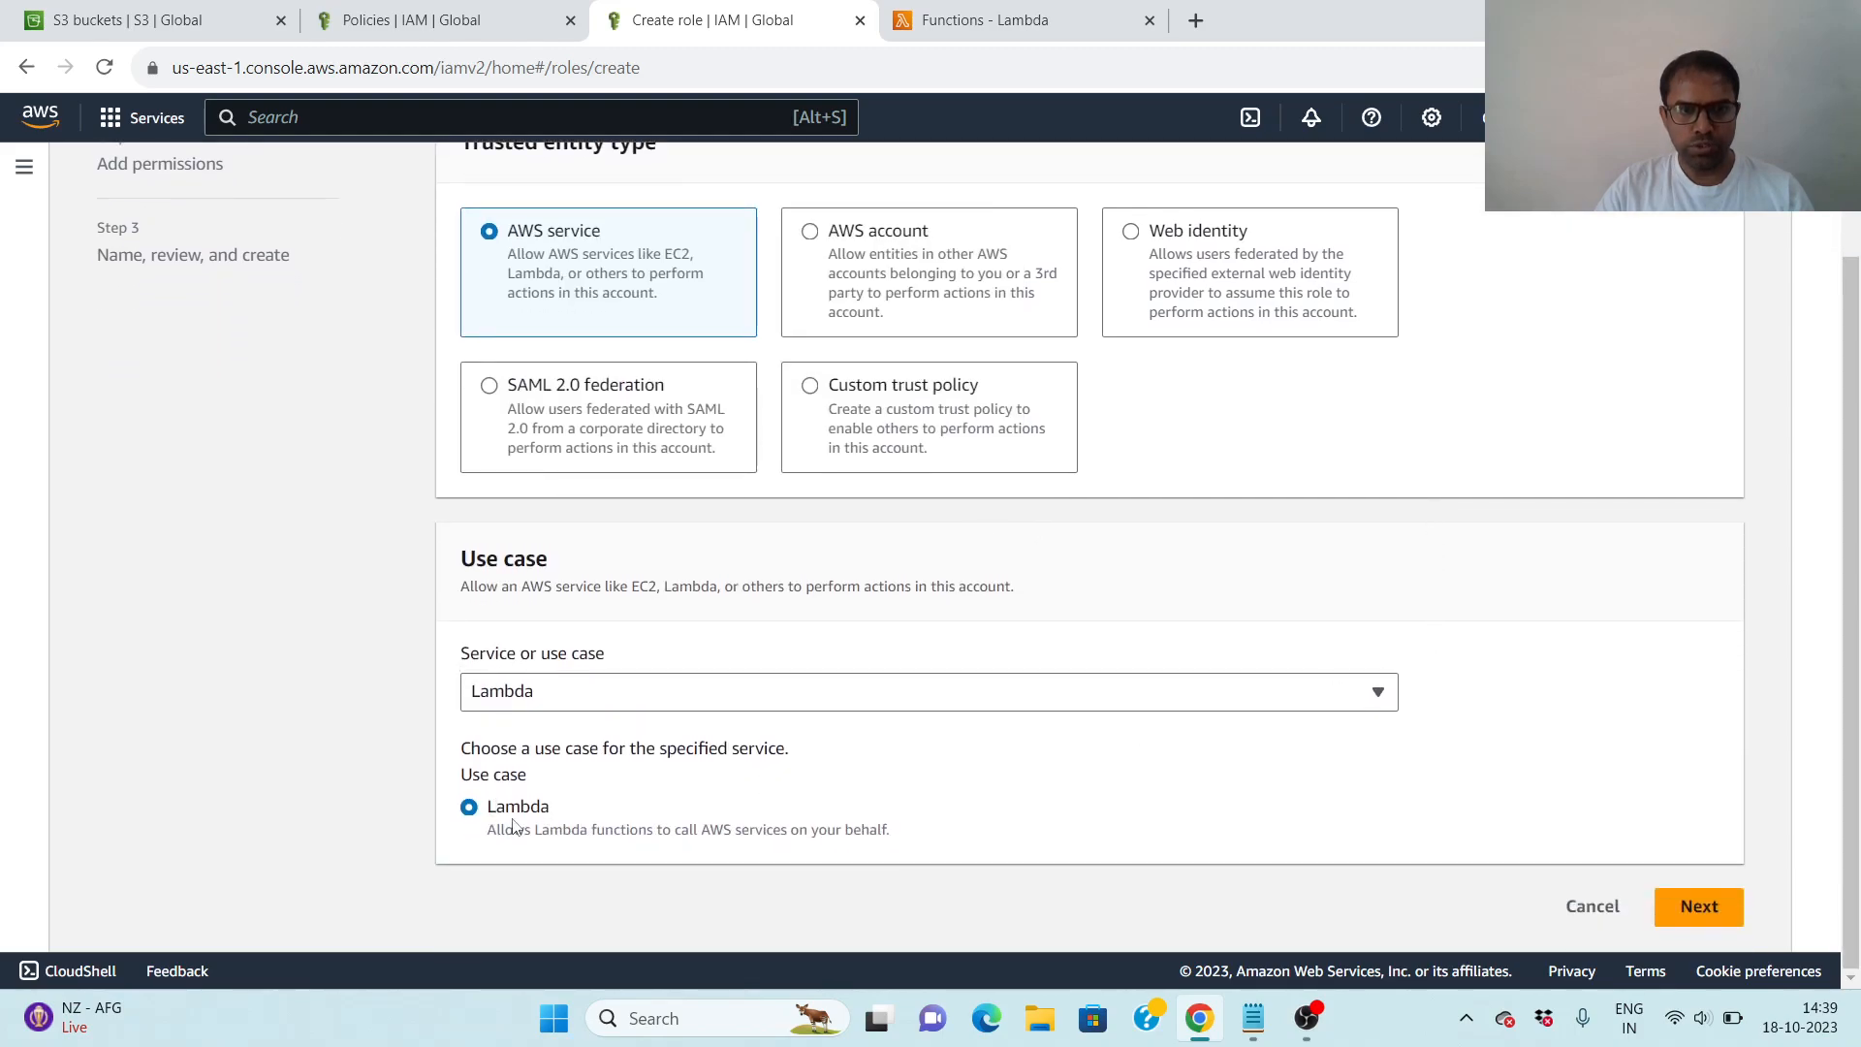
click(1700, 908)
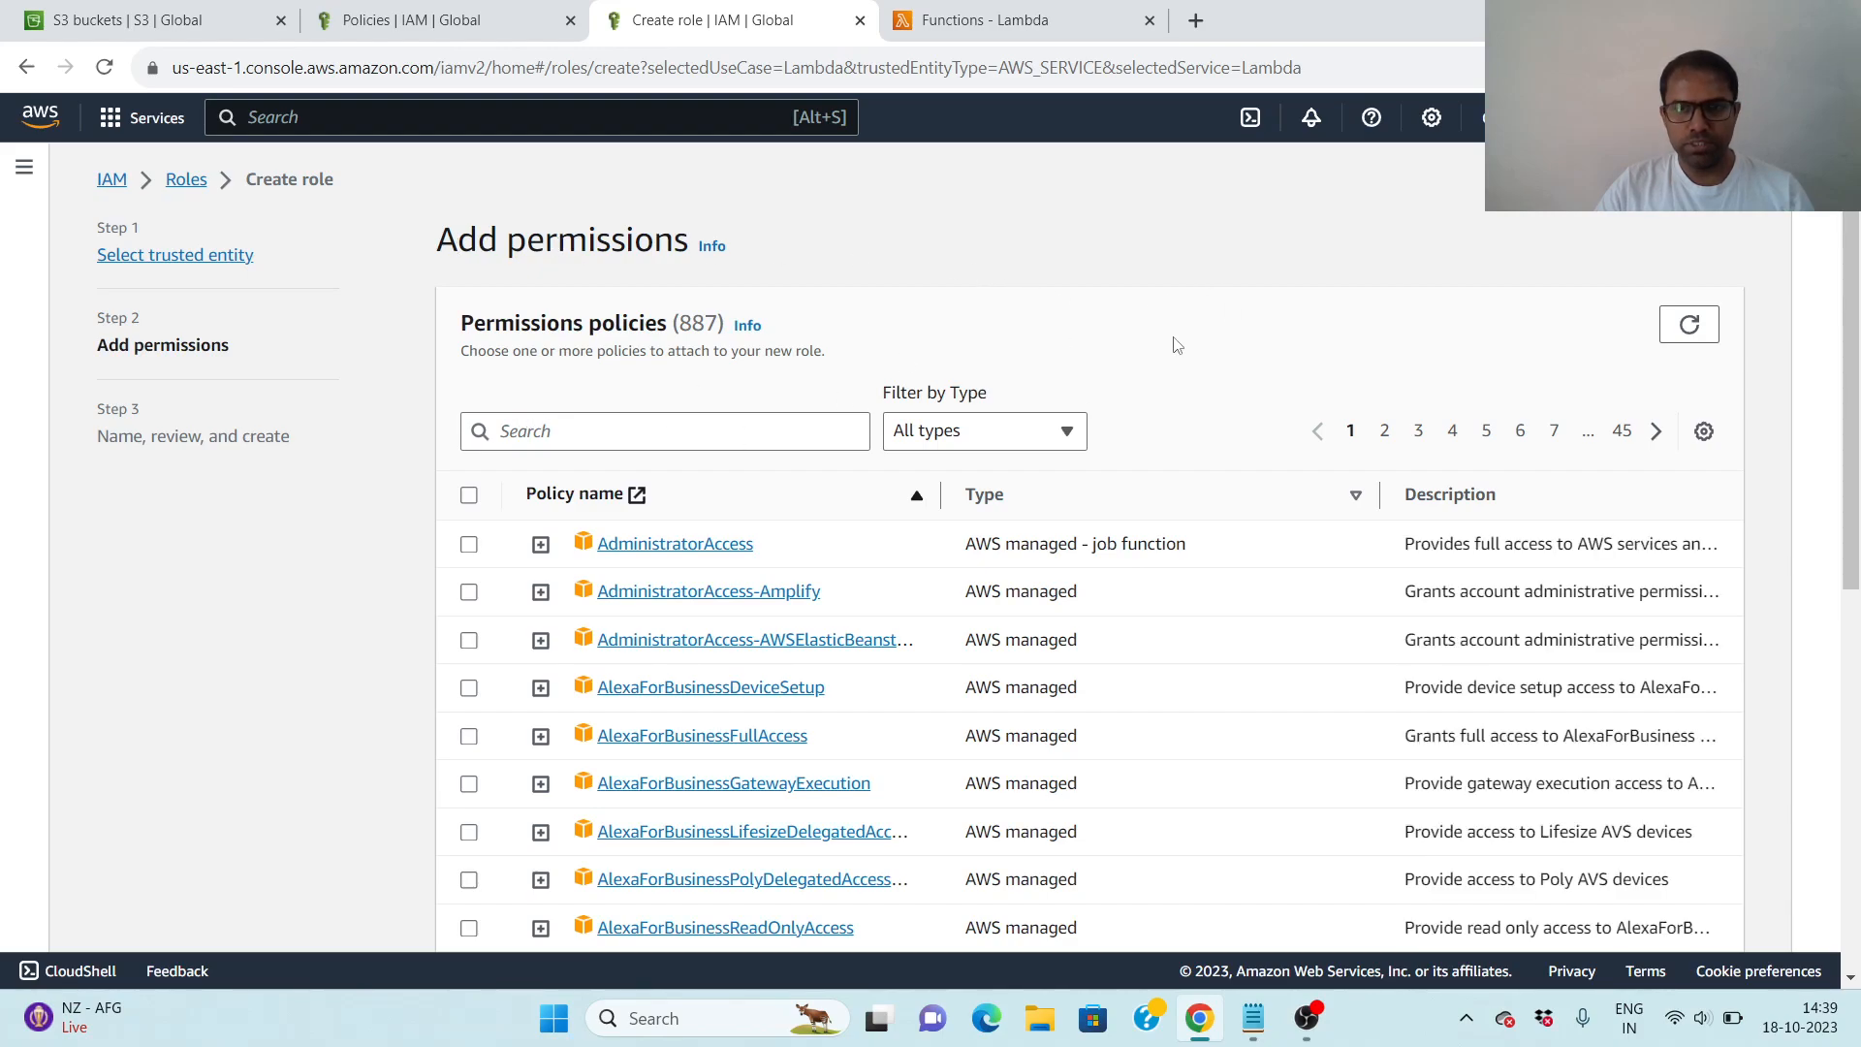
- Filter the permissions policies by "s3f", attach S3FunctionPolicy to the role and continue to the naming and review stage
click(645, 429)
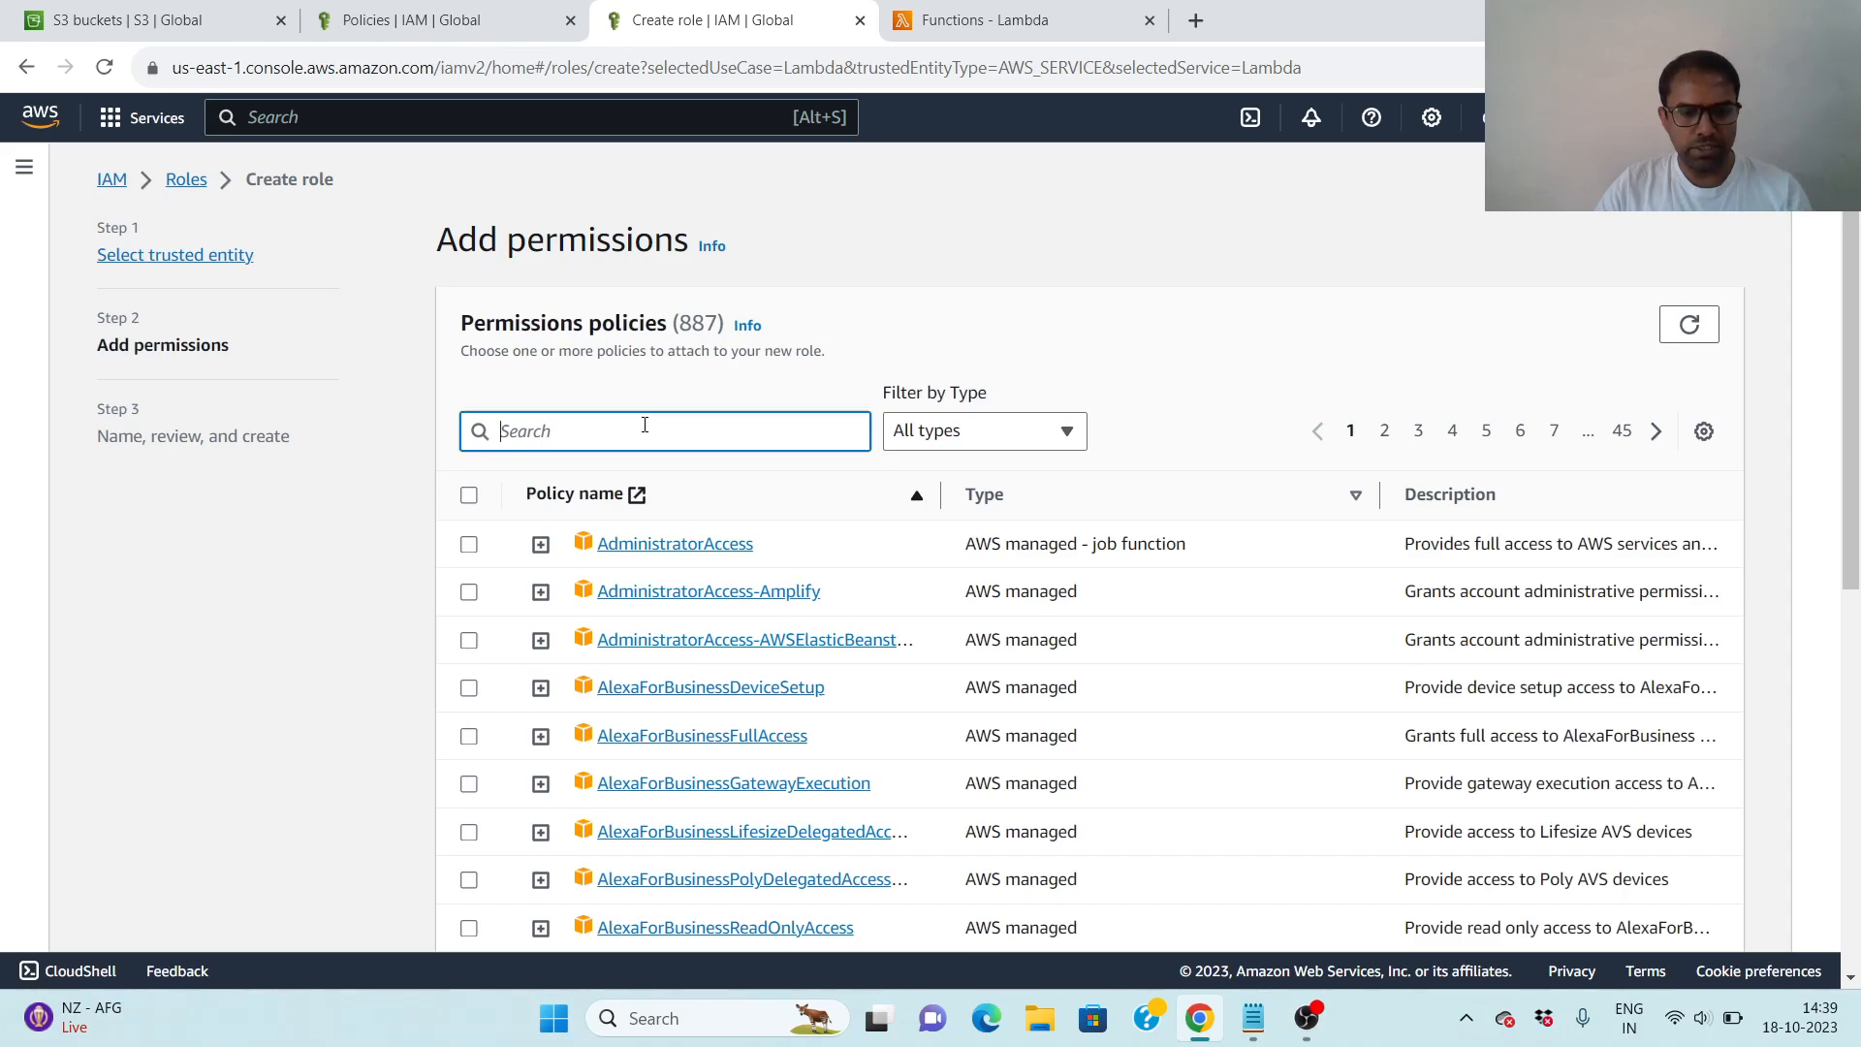
text(s)
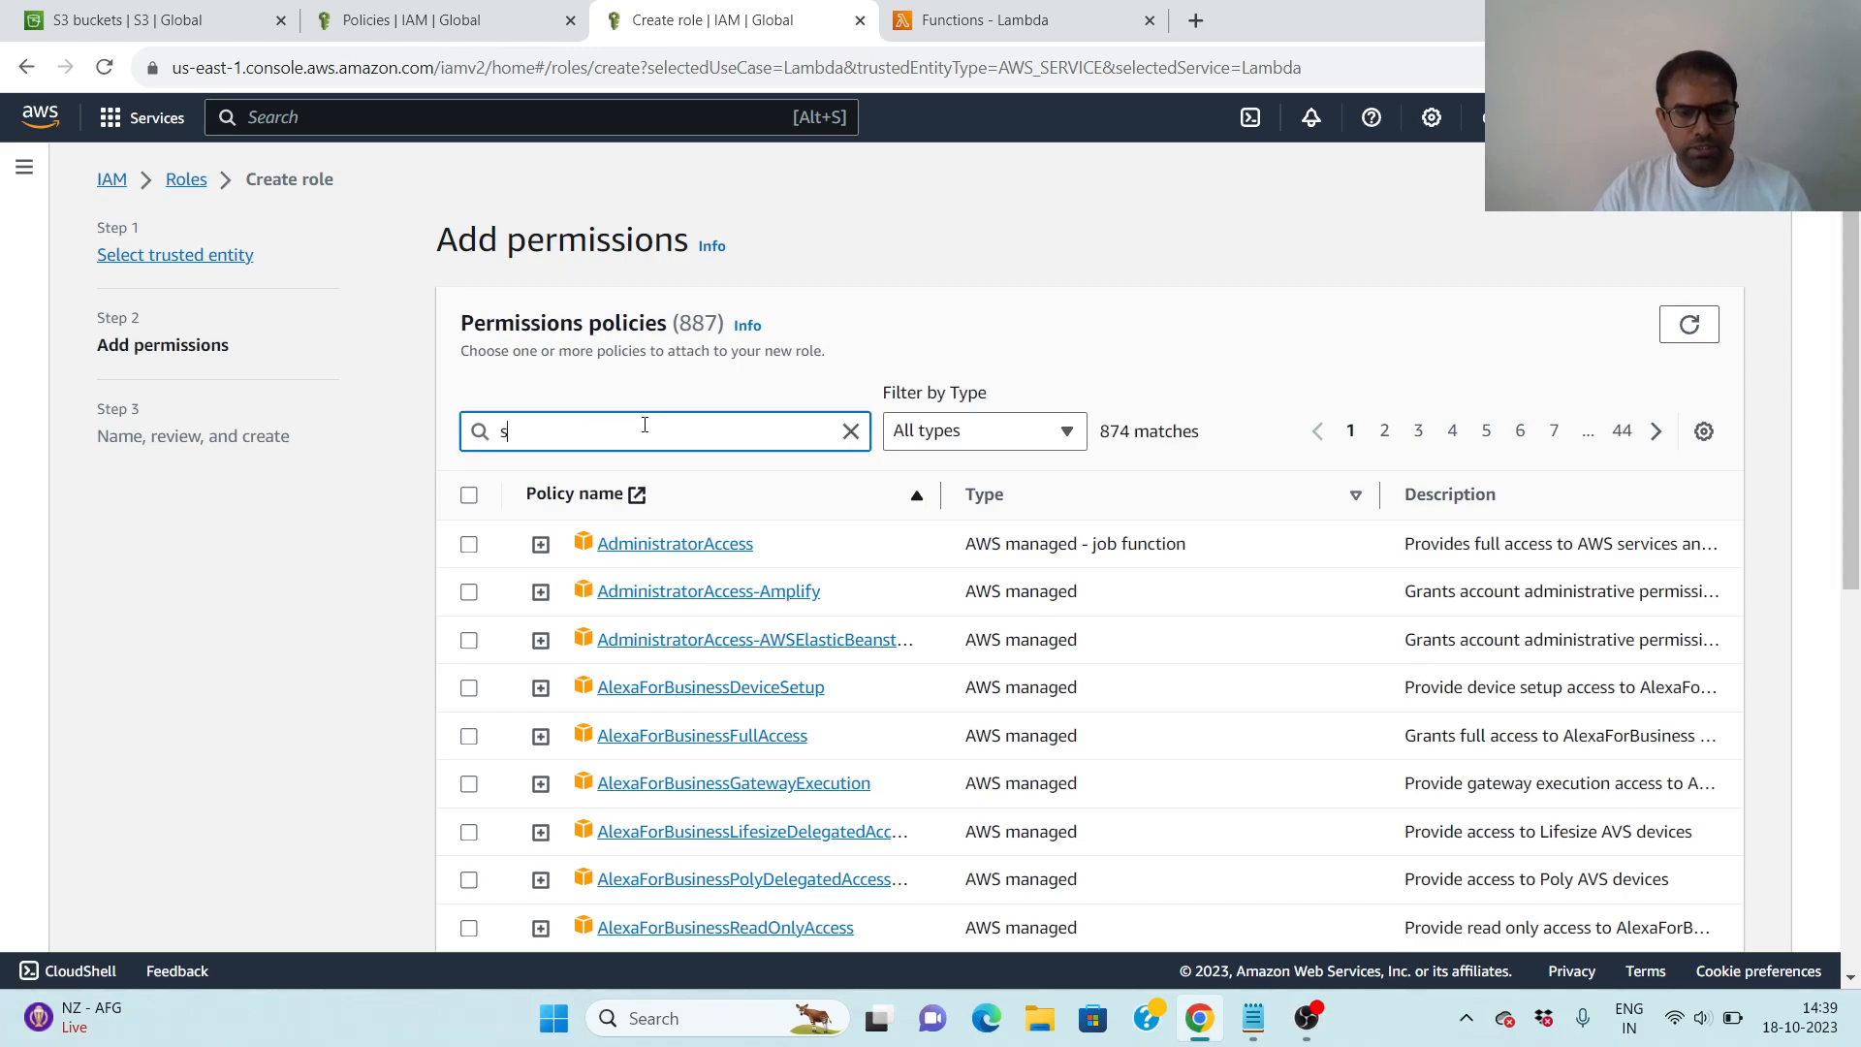
text(3f)
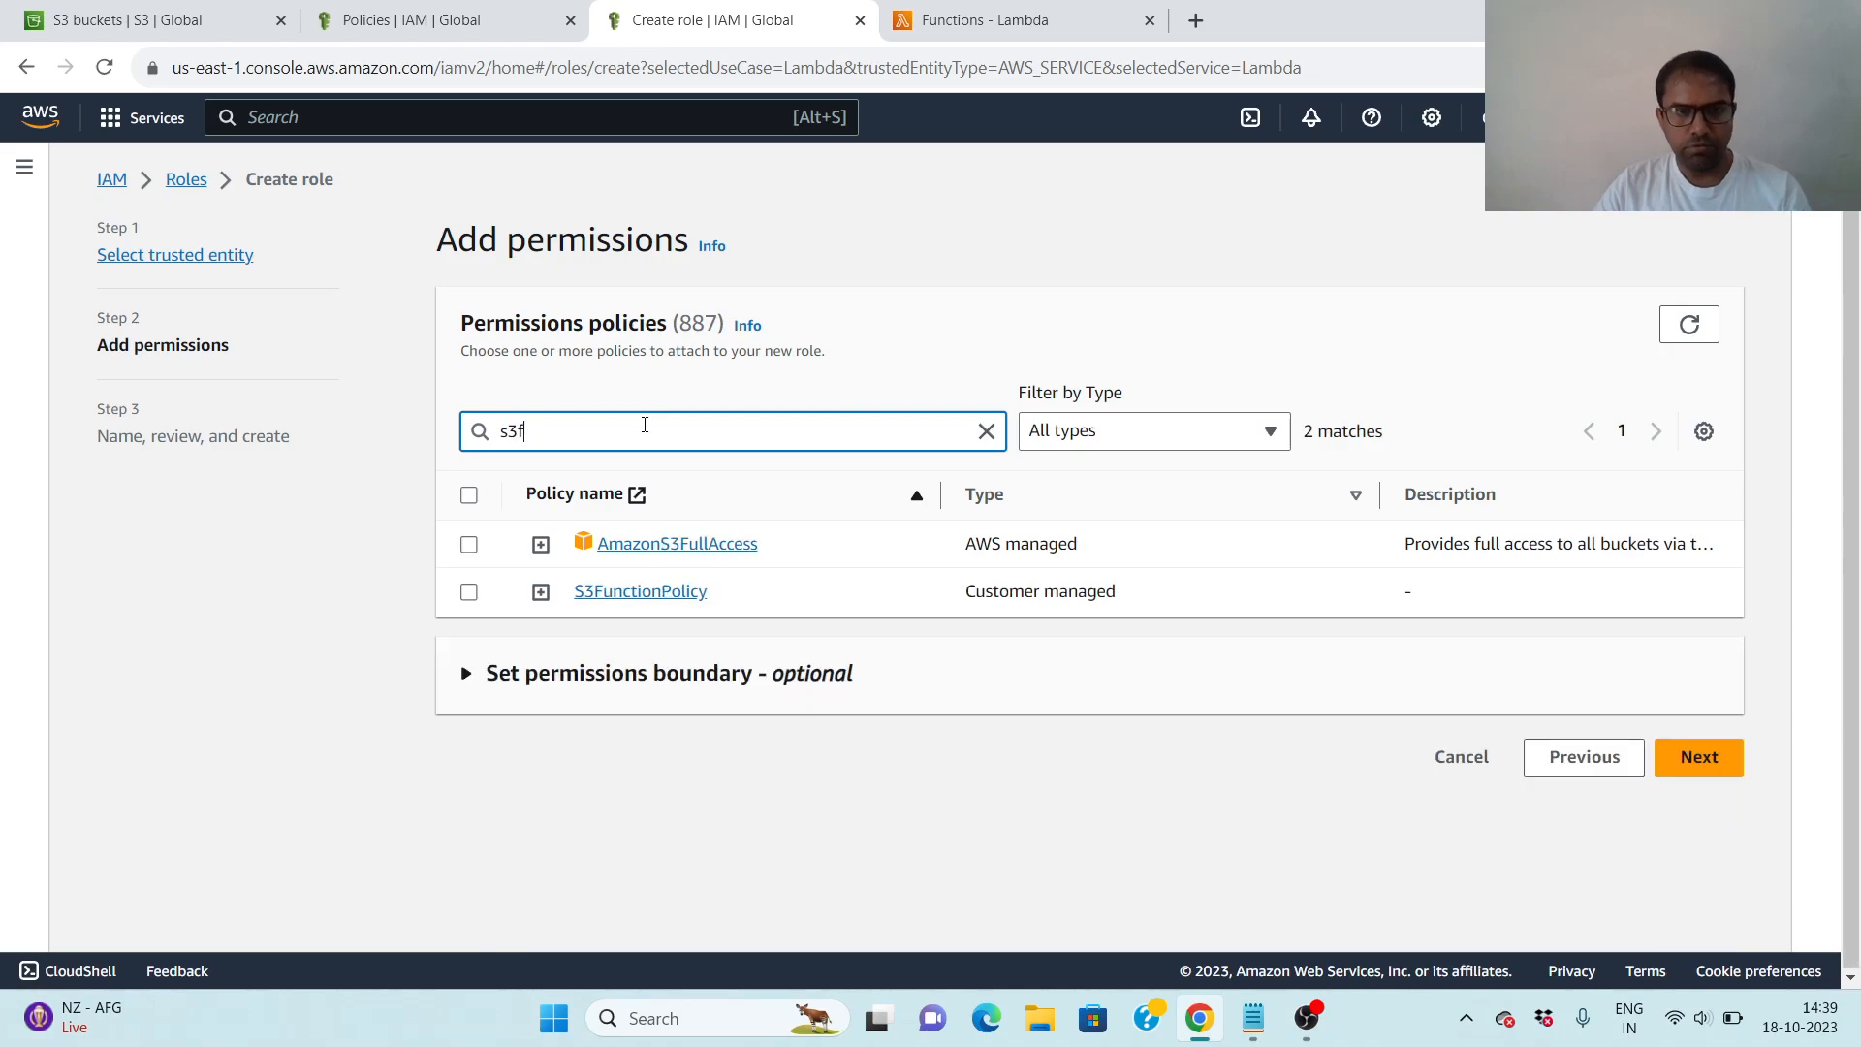
click(469, 593)
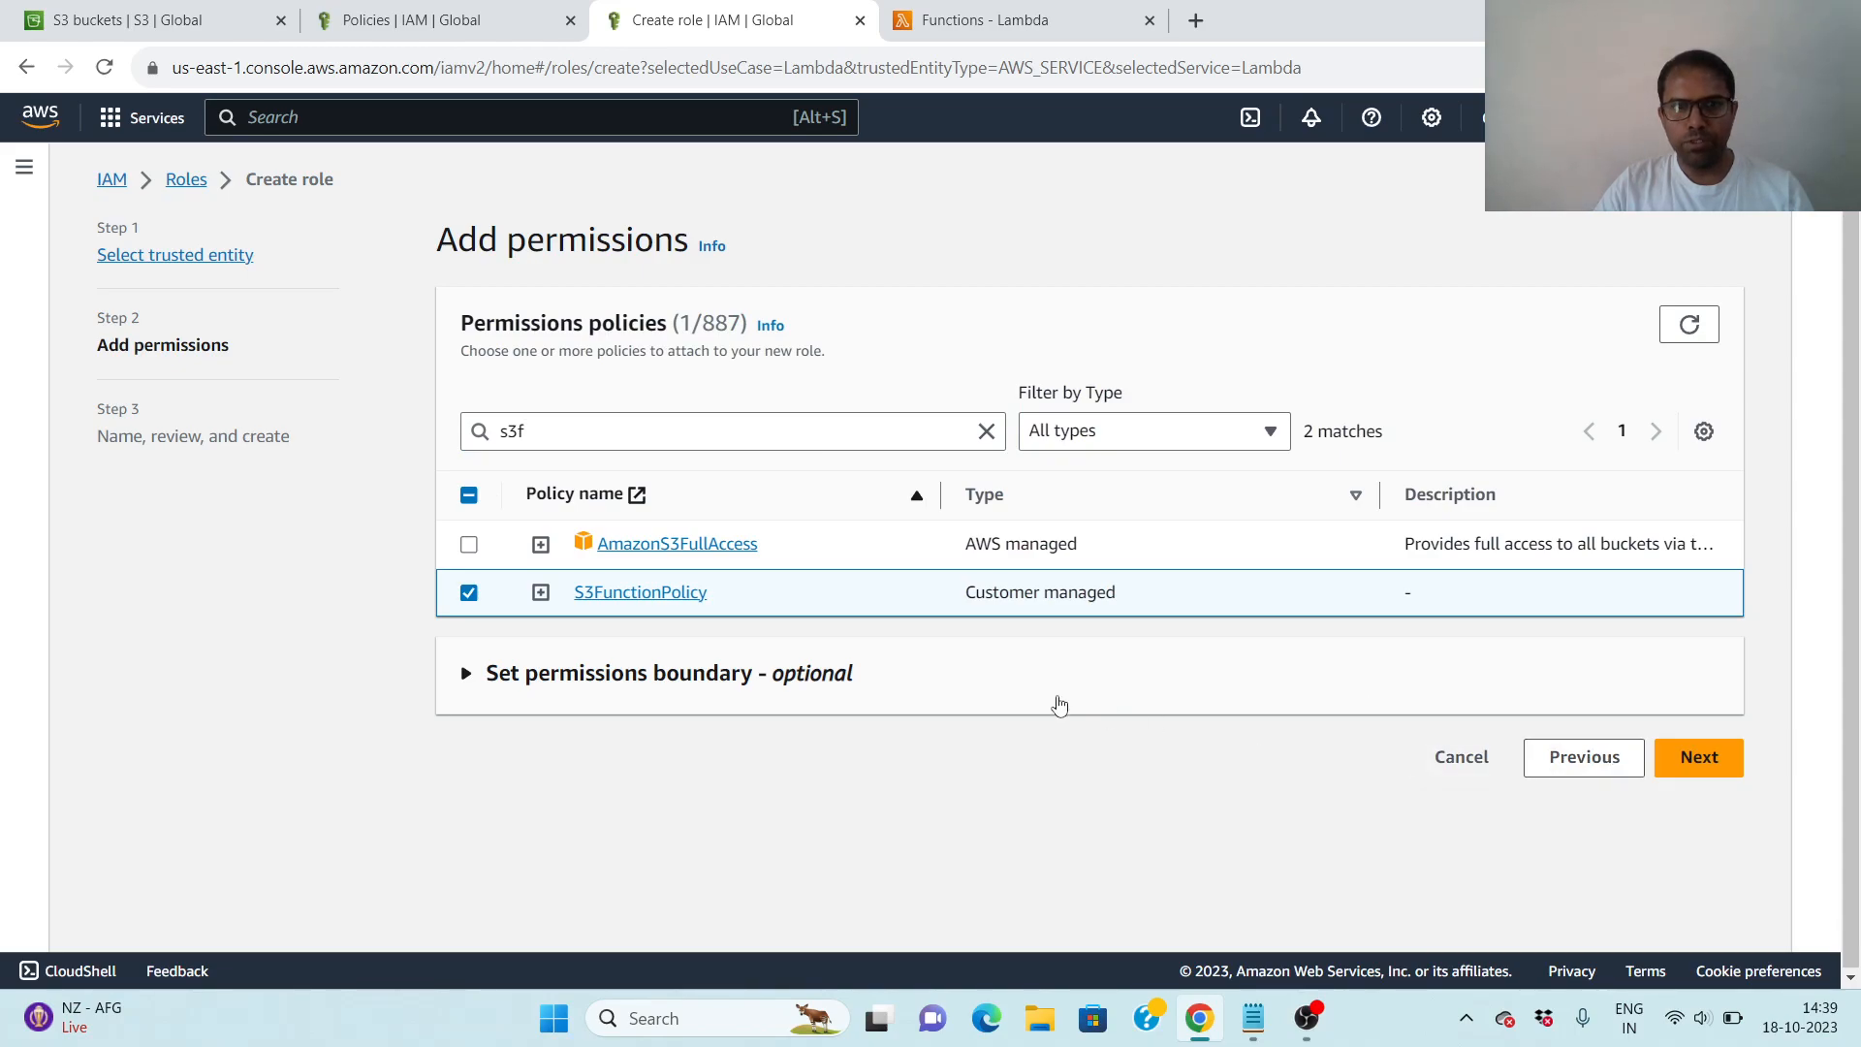
click(1721, 761)
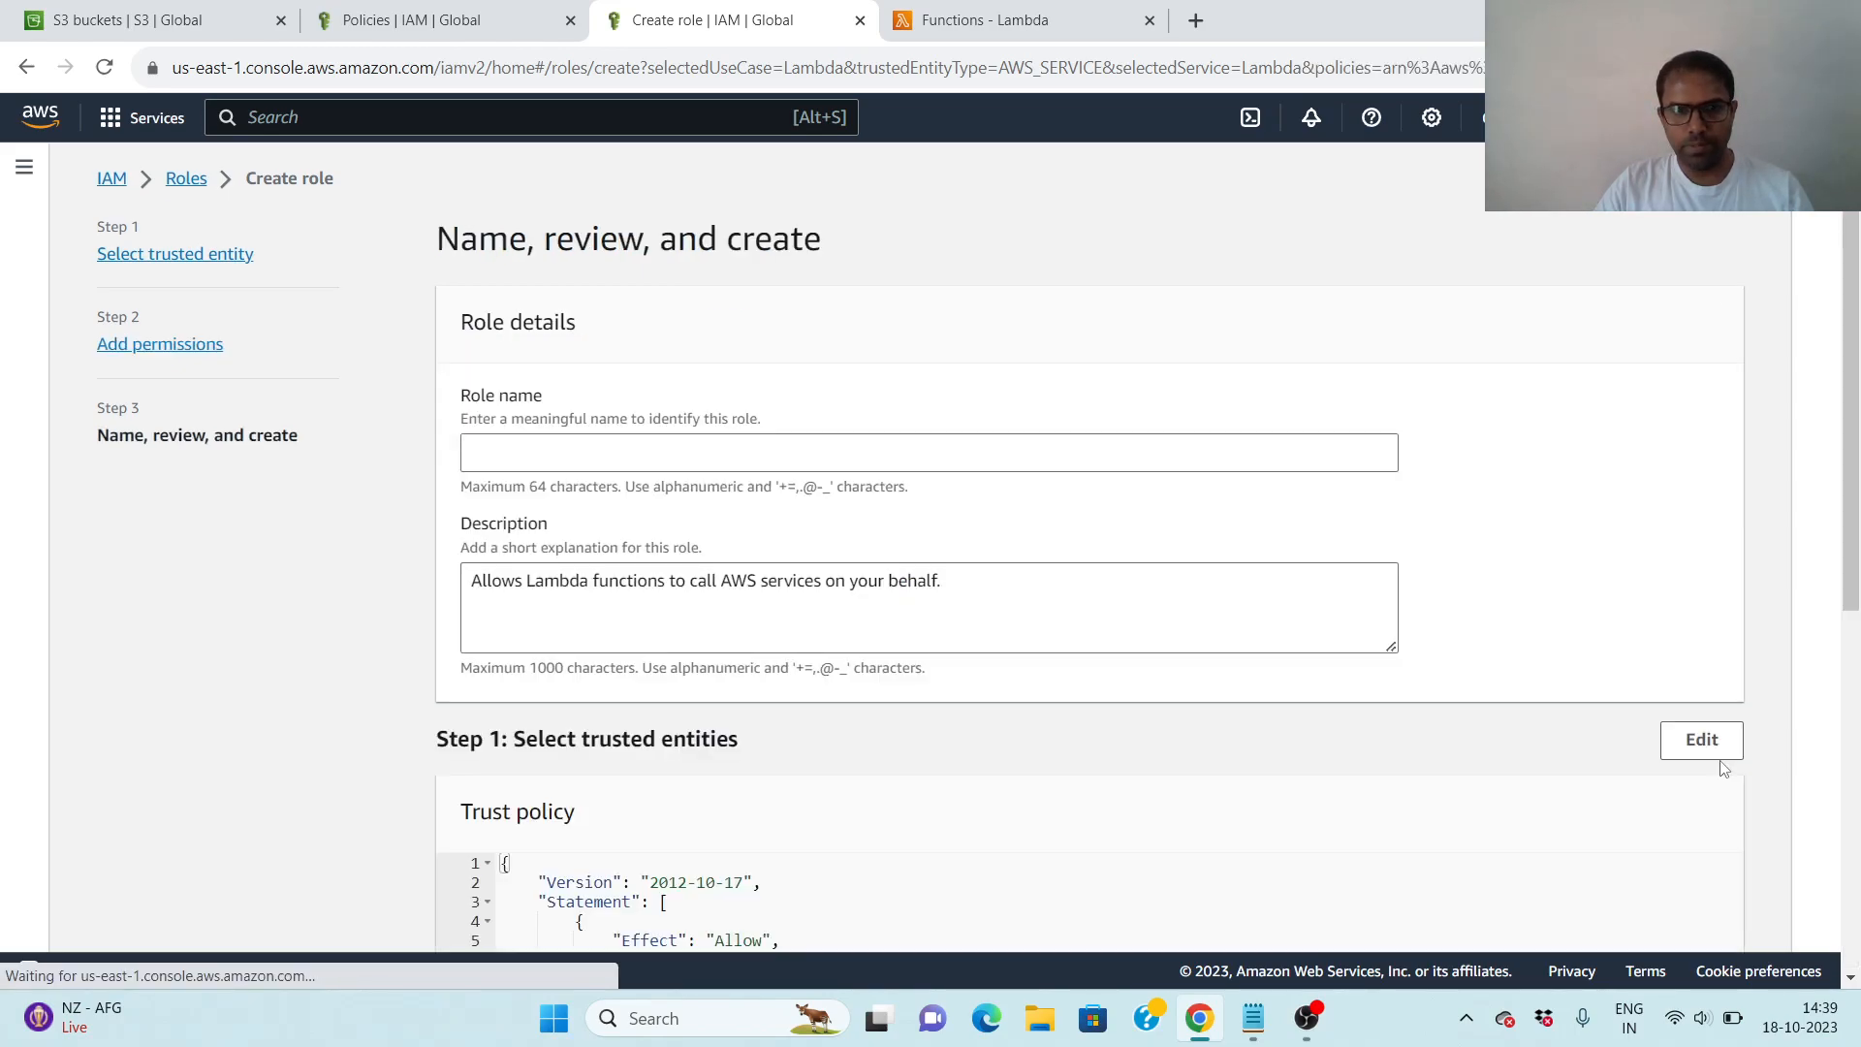
- Name the role LambdaS3EngineerAccess, keep the default description, review its trust policy and create the role
click(572, 450)
text(LambdaS3EngineerAccess)
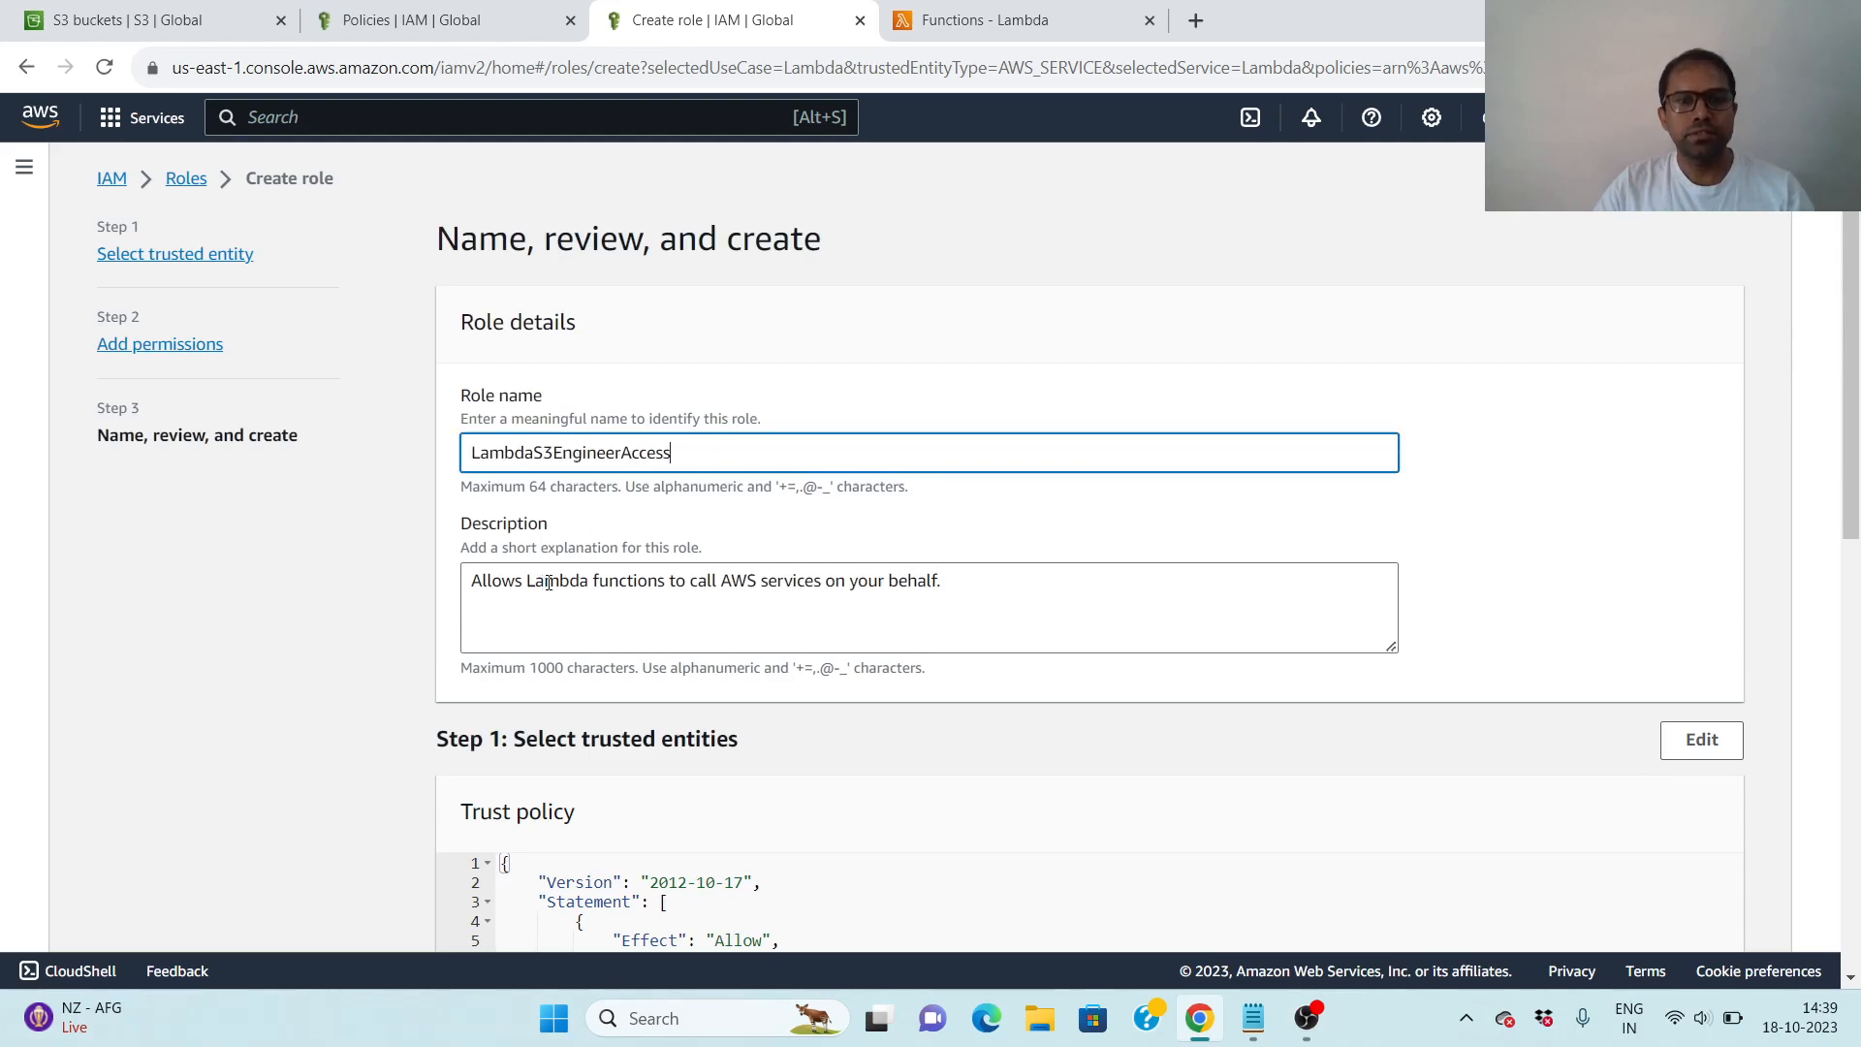
scroll(1154, 594, down, 3)
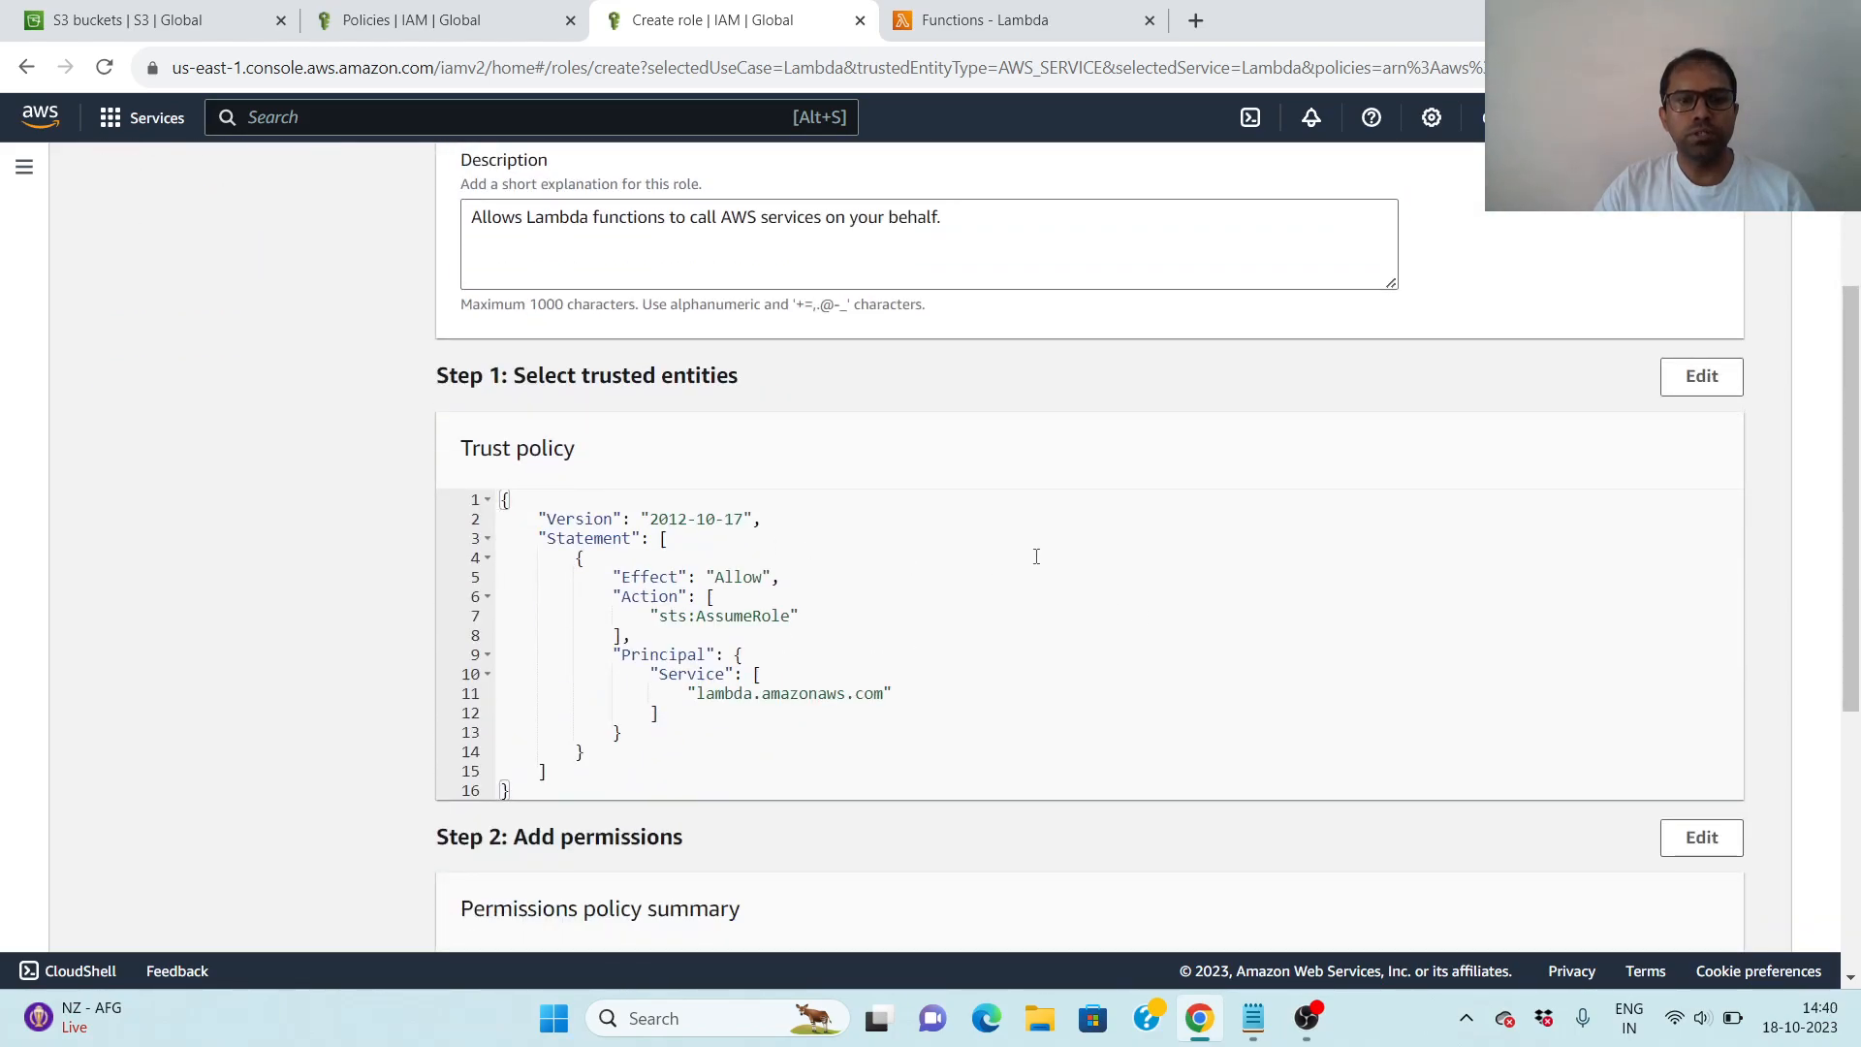
scroll(1037, 555, down, 5)
click(1710, 911)
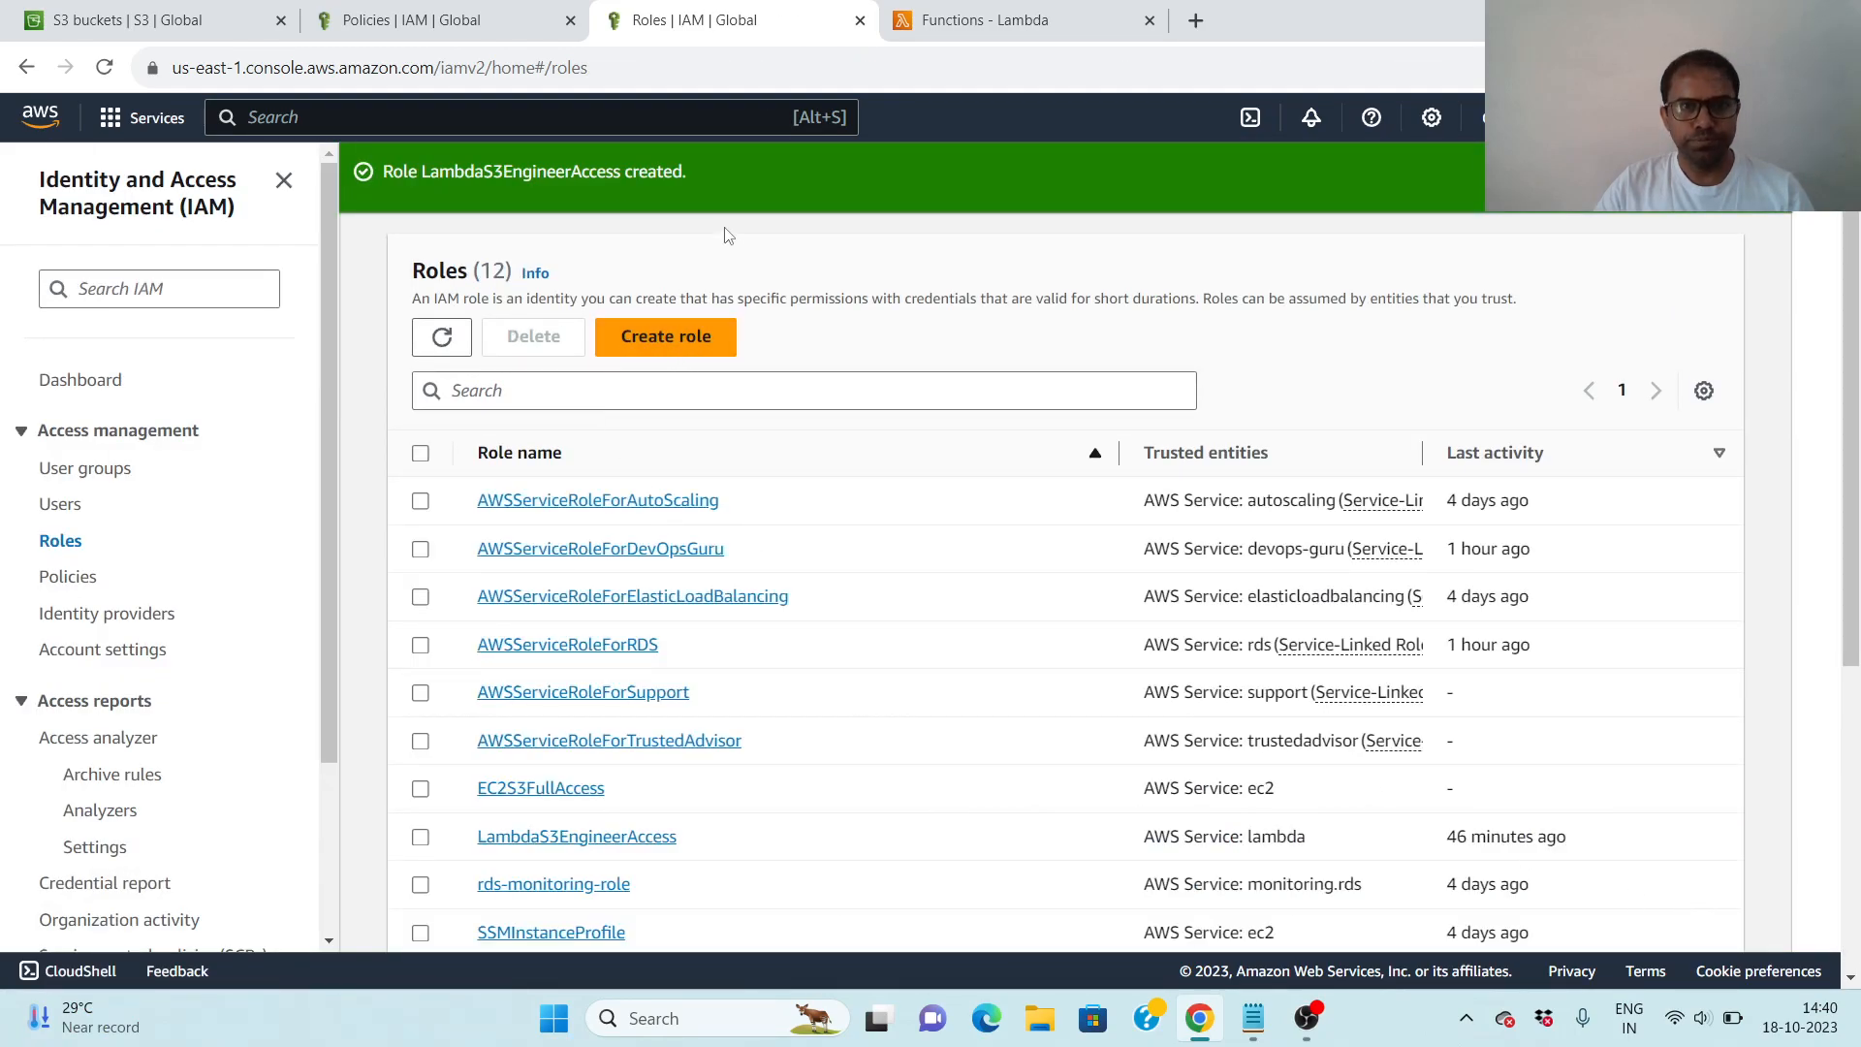
- Switch to the Notepad notes and check the step about attaching the role to a Lambda function
mouse_move(1253, 1018)
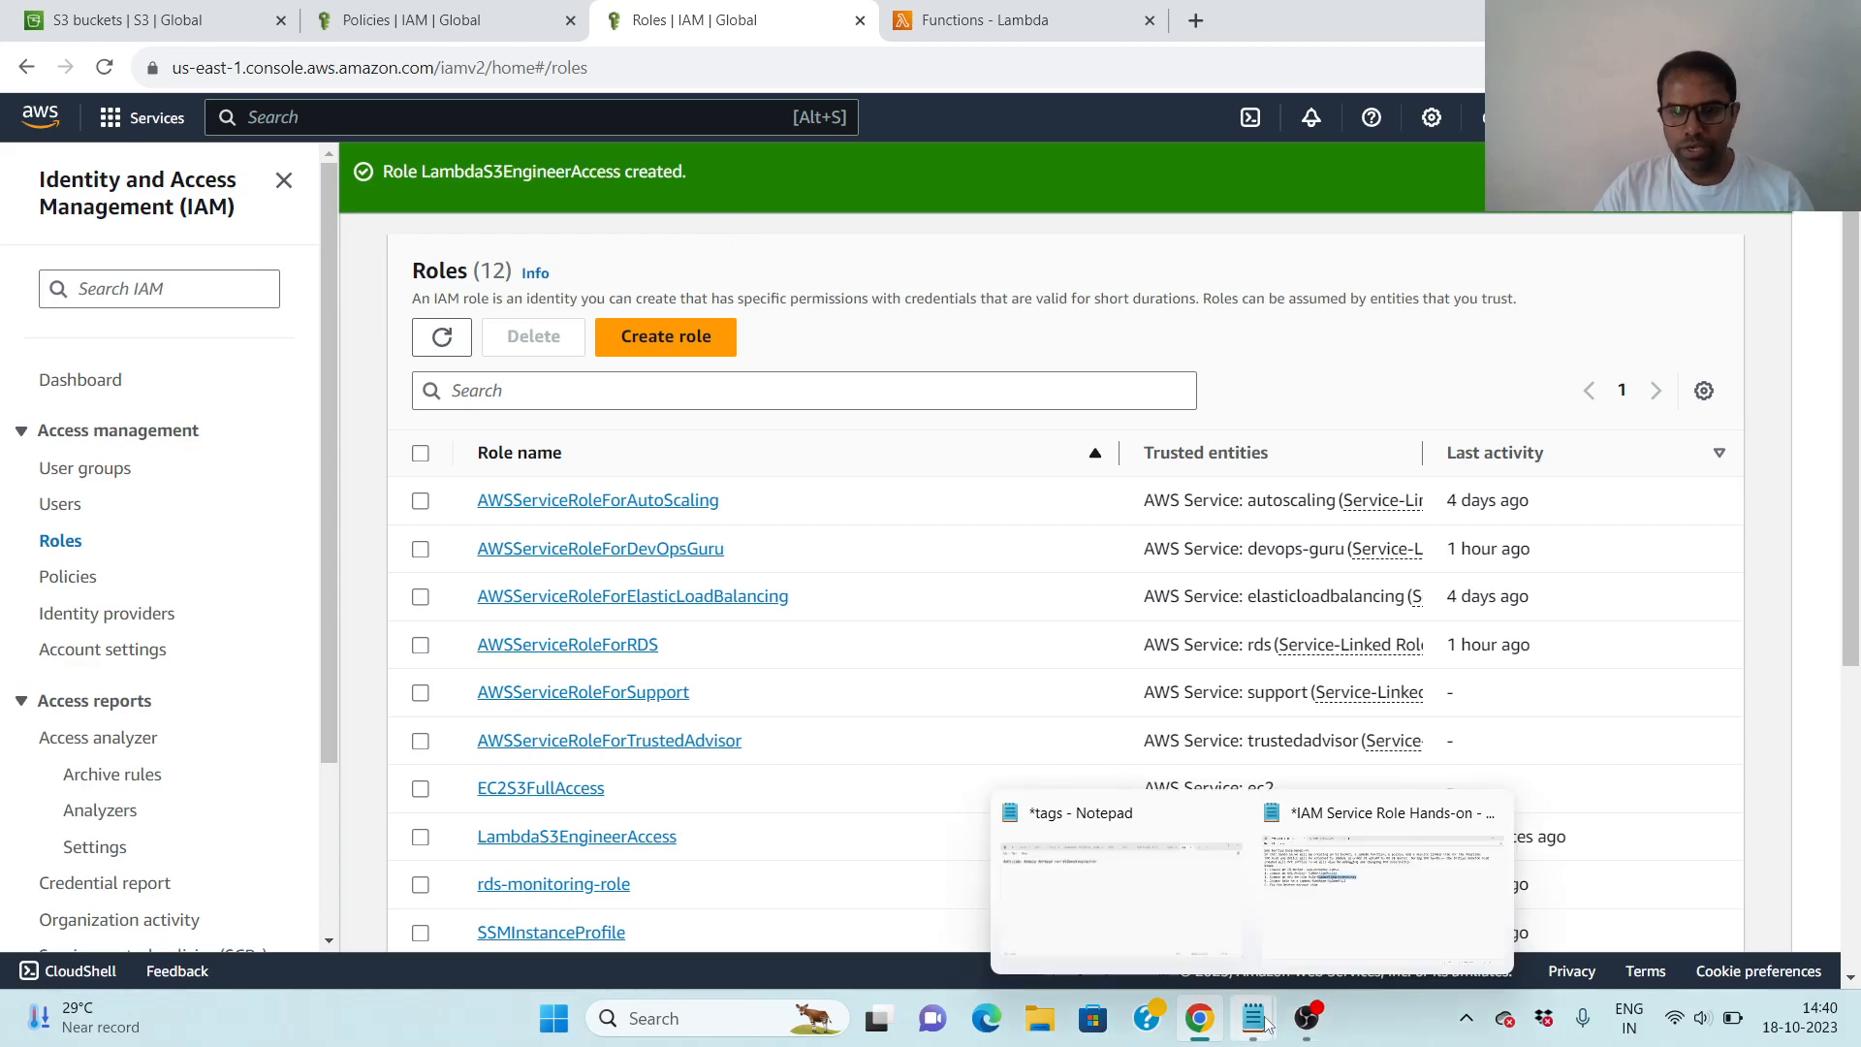
click(1336, 913)
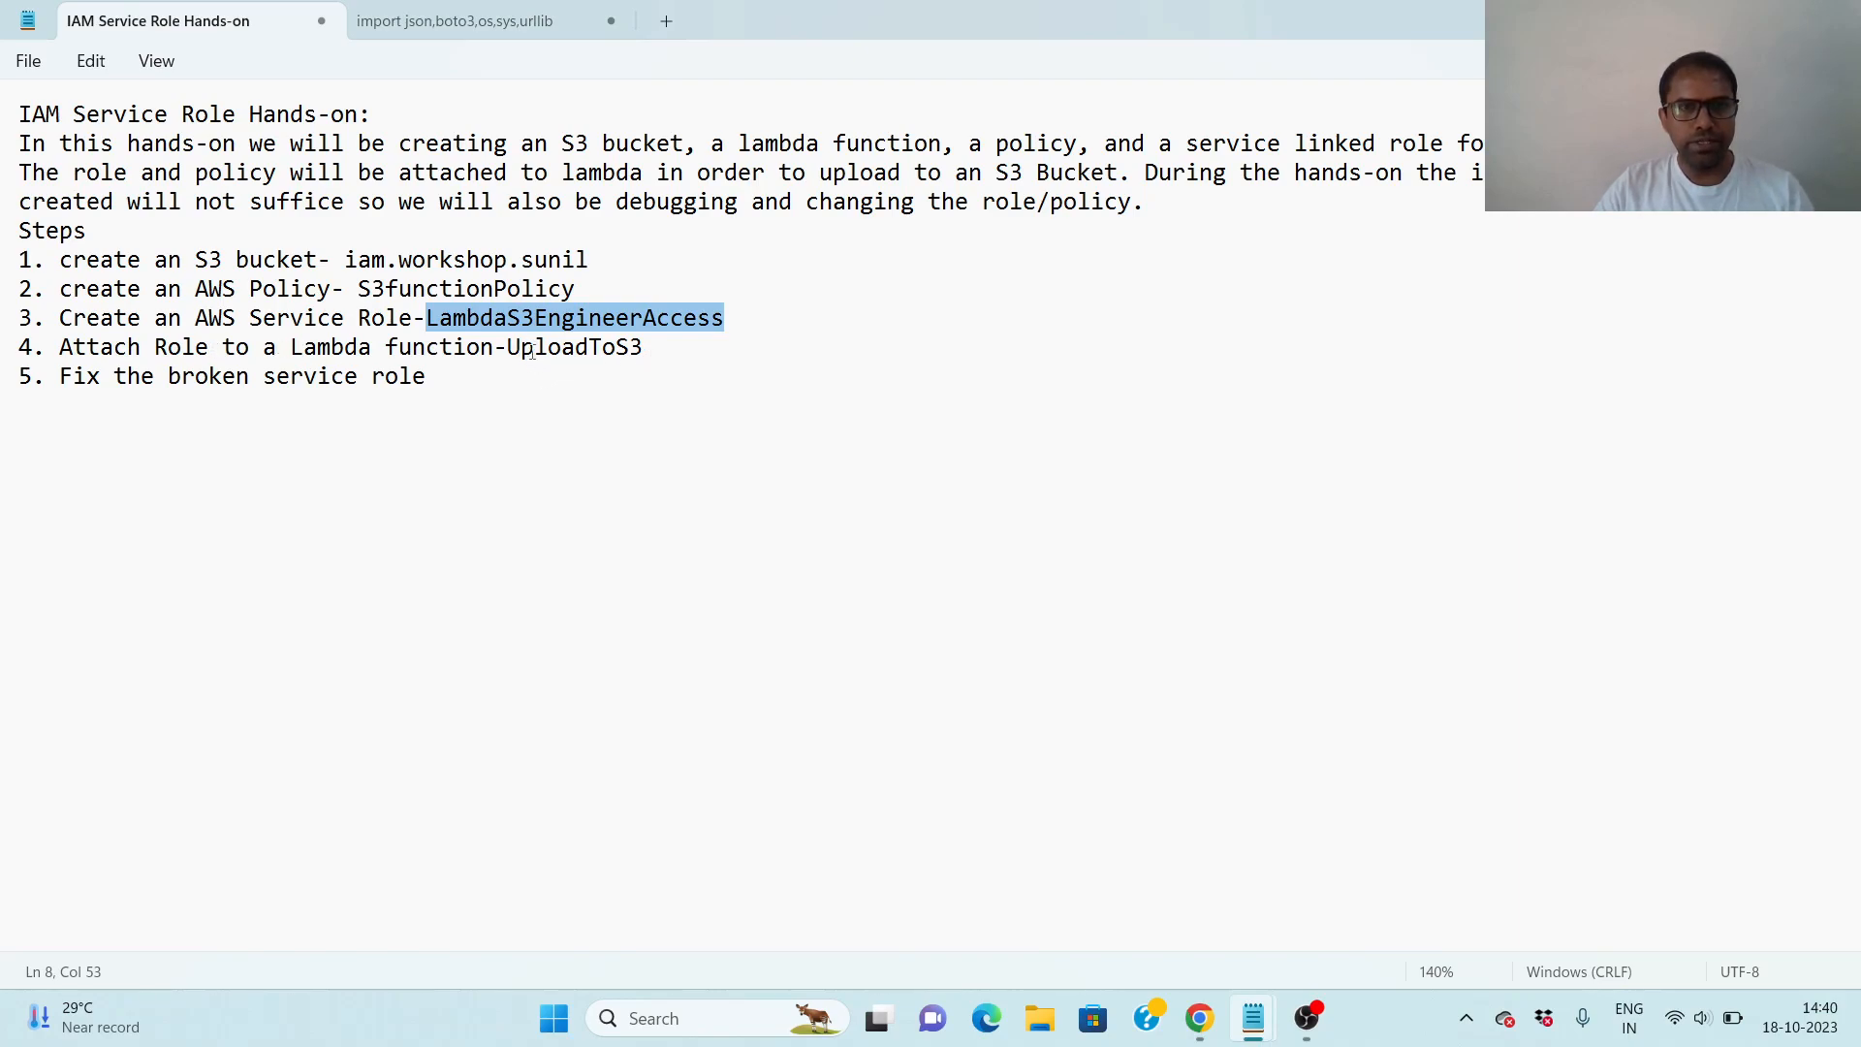
drag(514, 354, 661, 357)
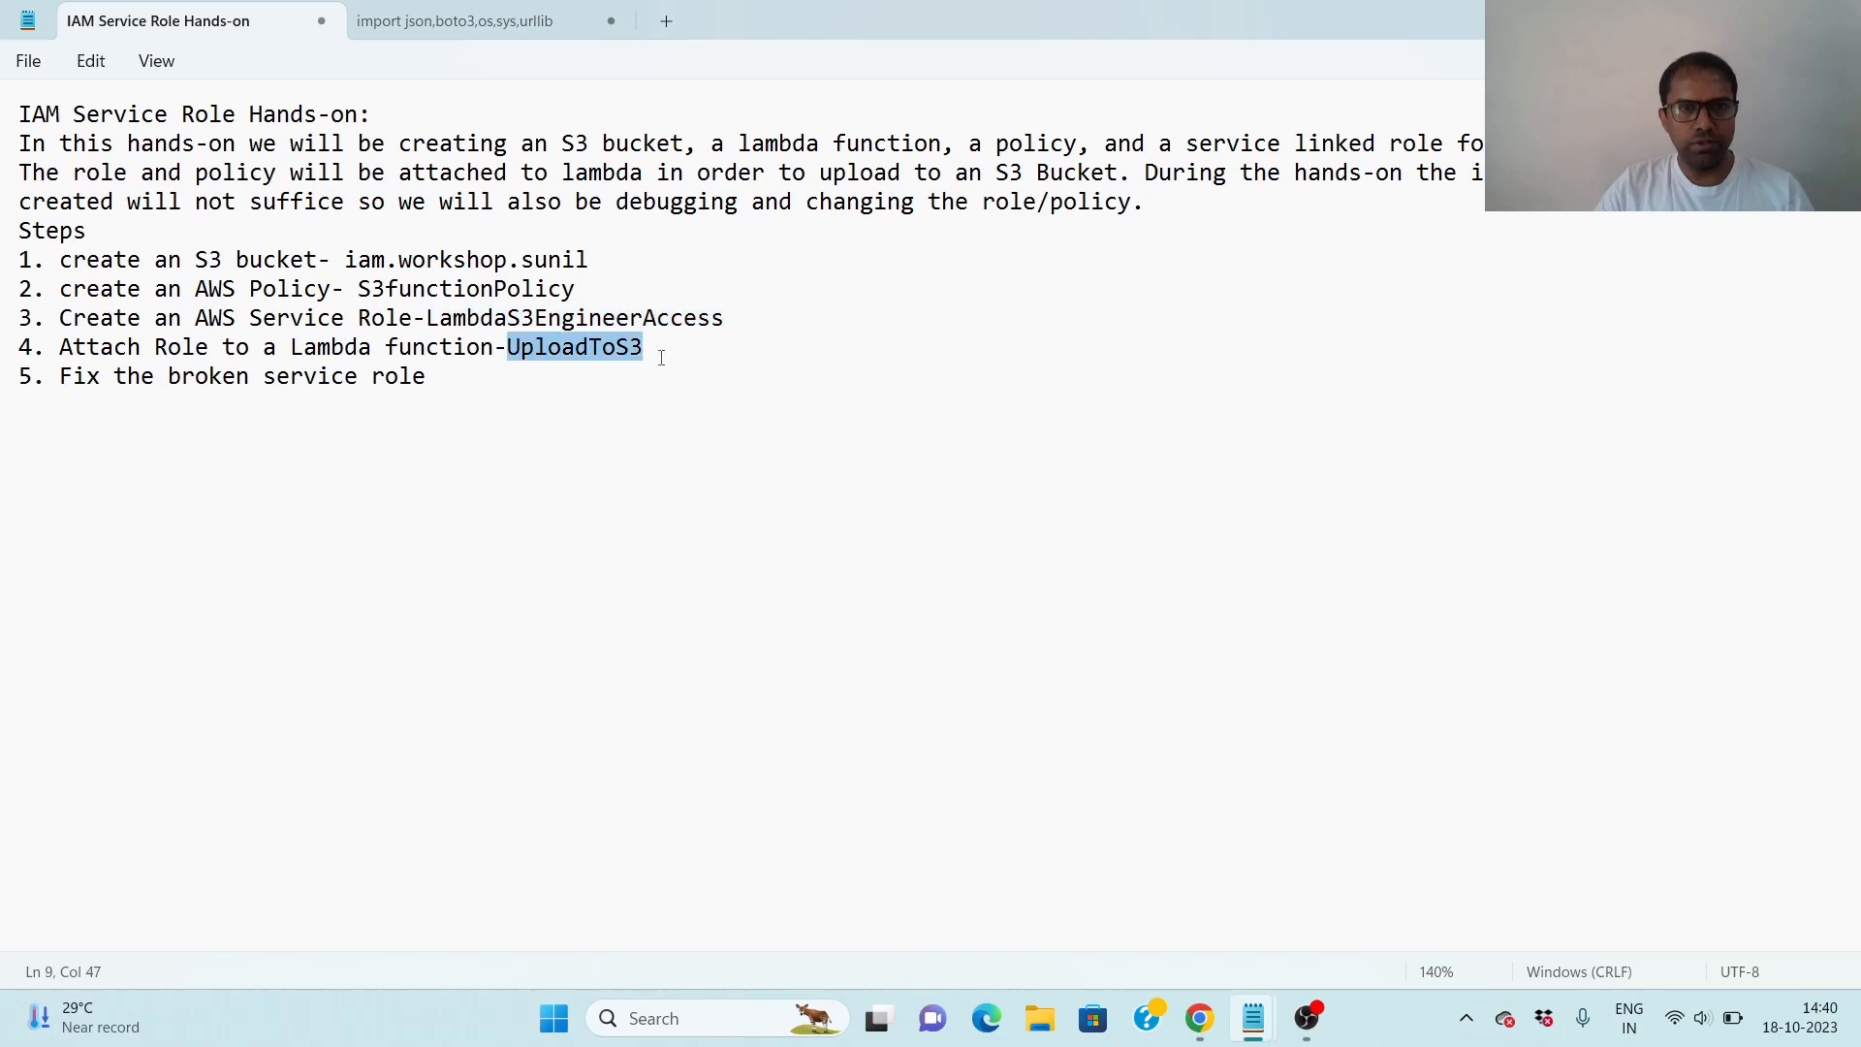
click(686, 354)
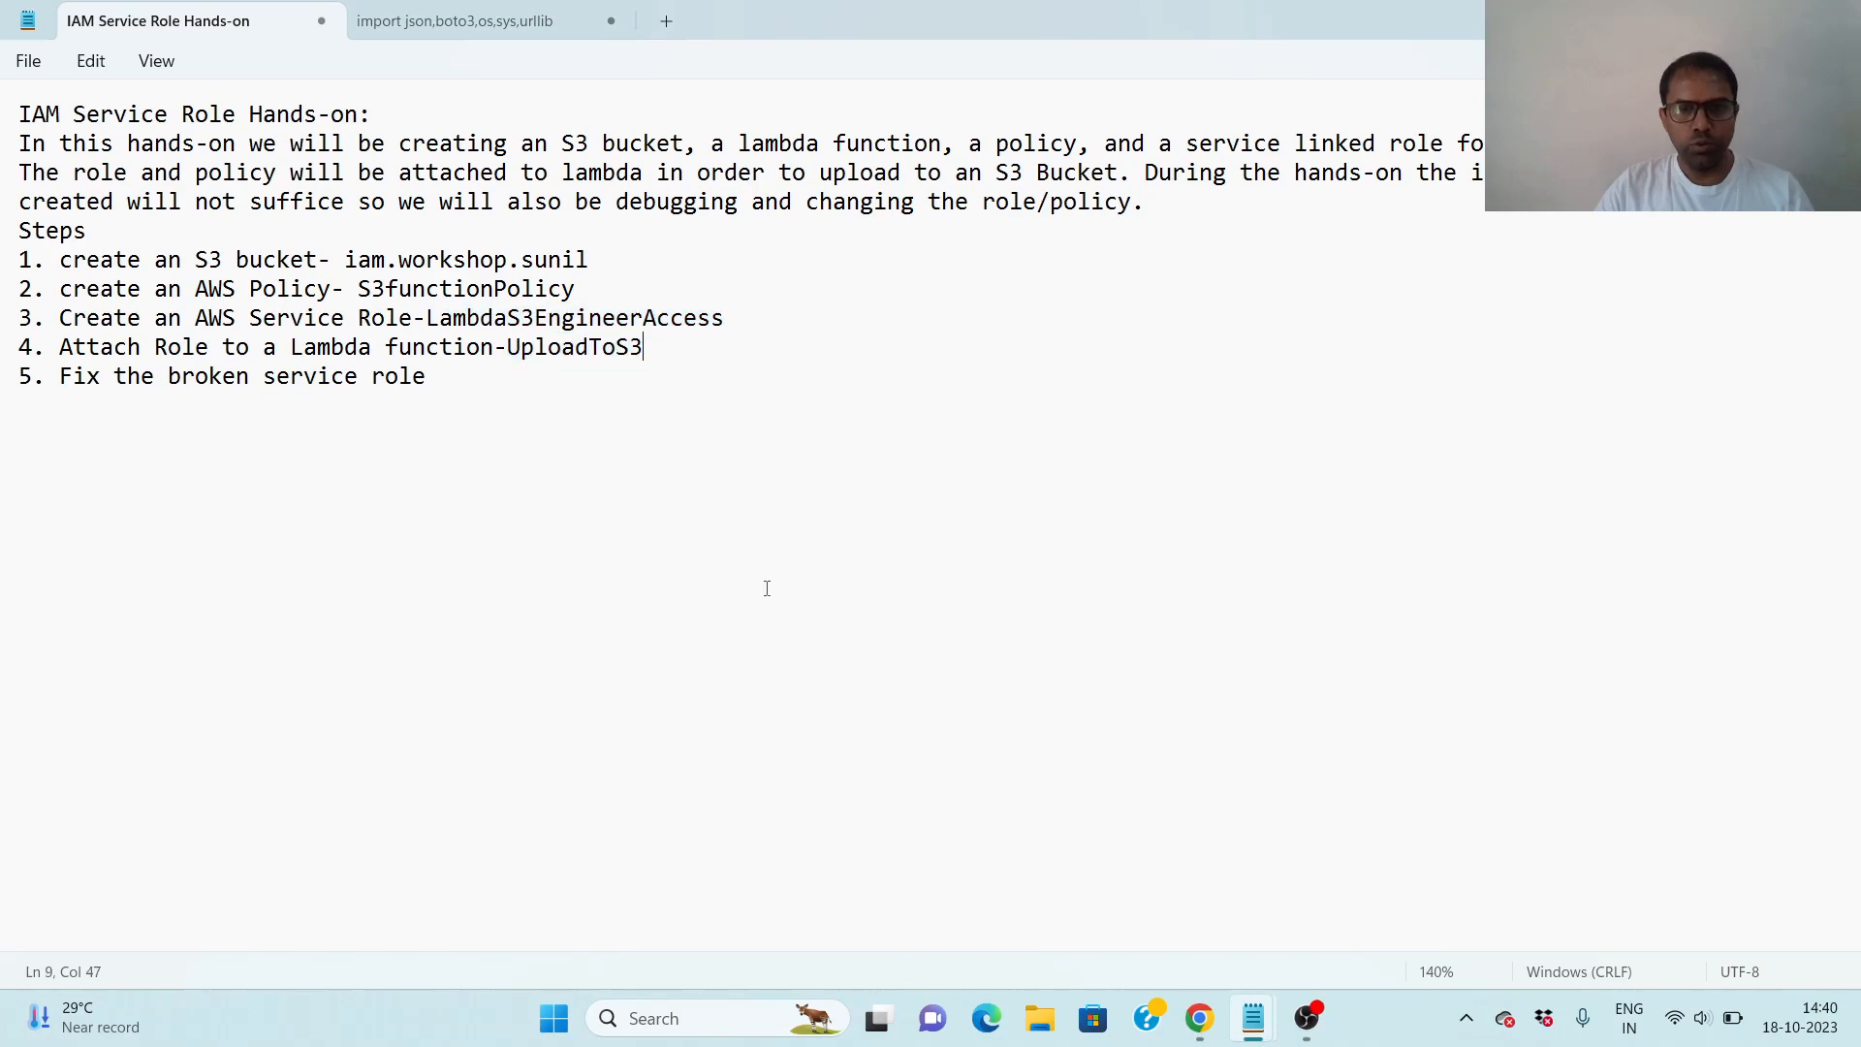
- Return to Chrome, go to the Lambda functions page and start creating a new function
click(1199, 1018)
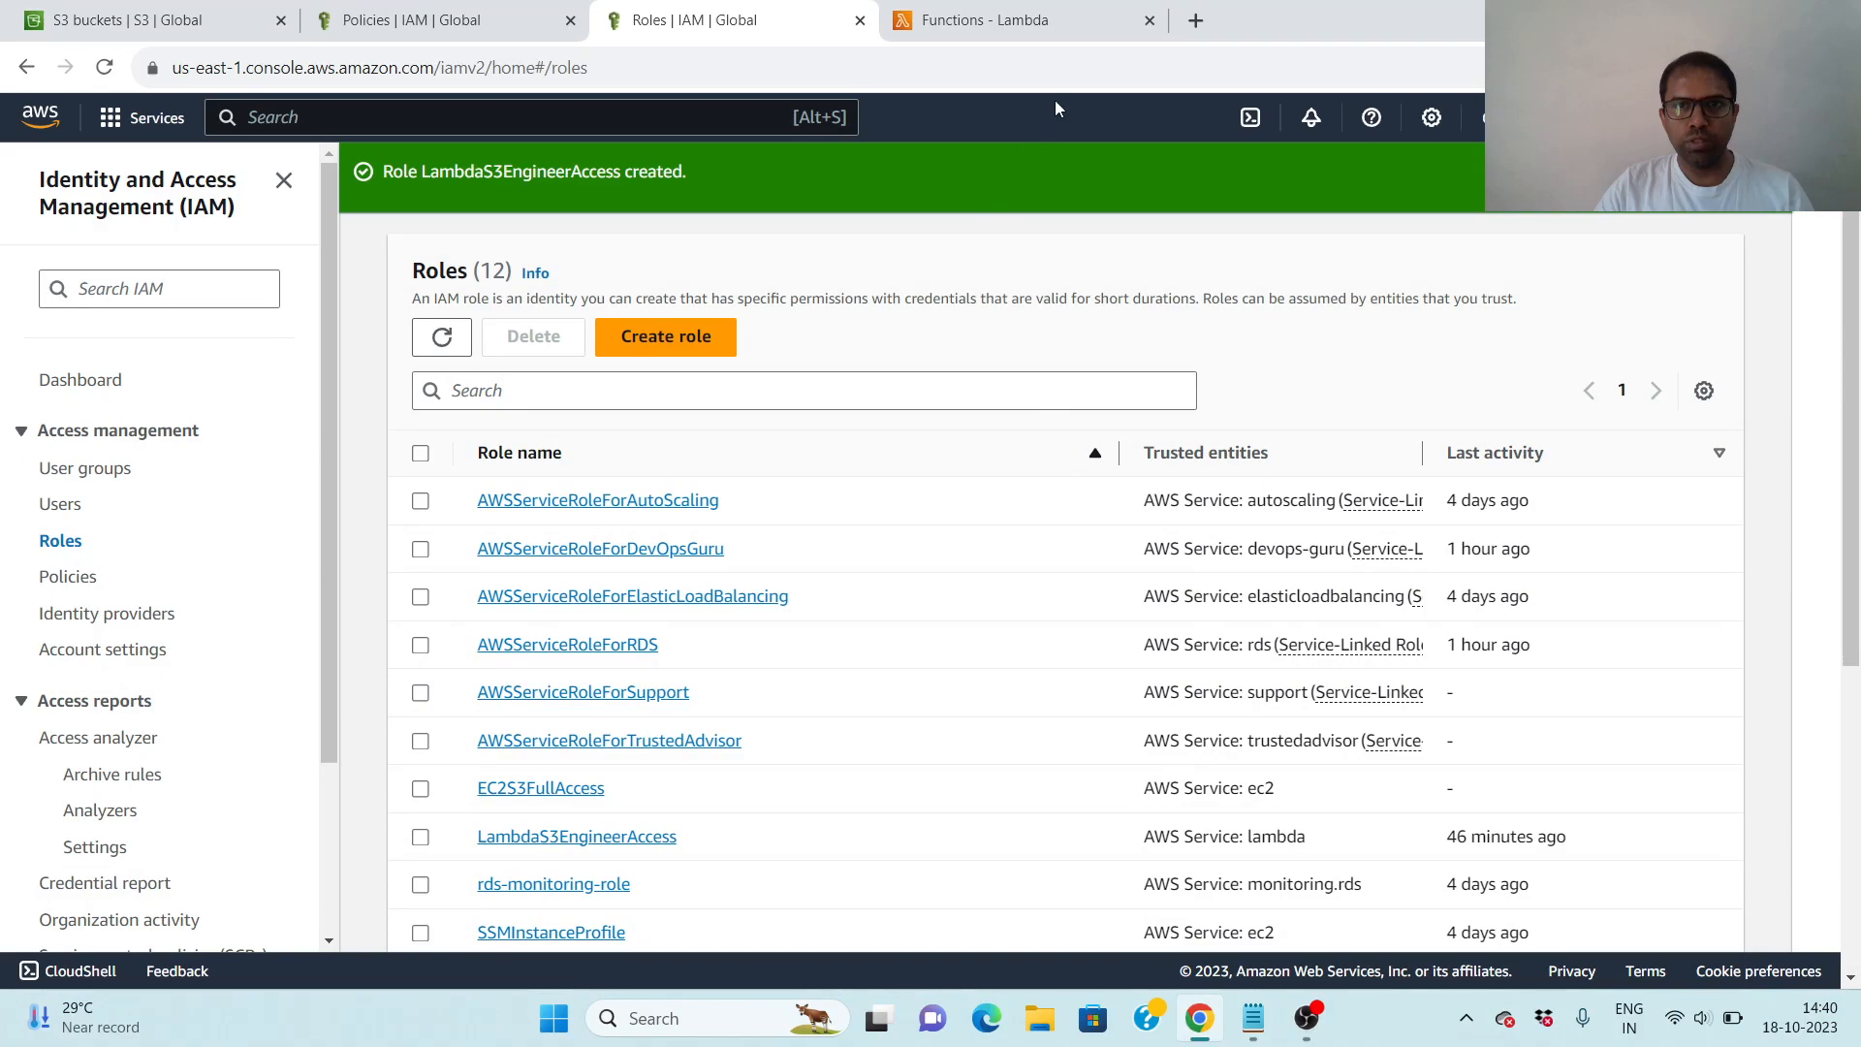
click(1039, 24)
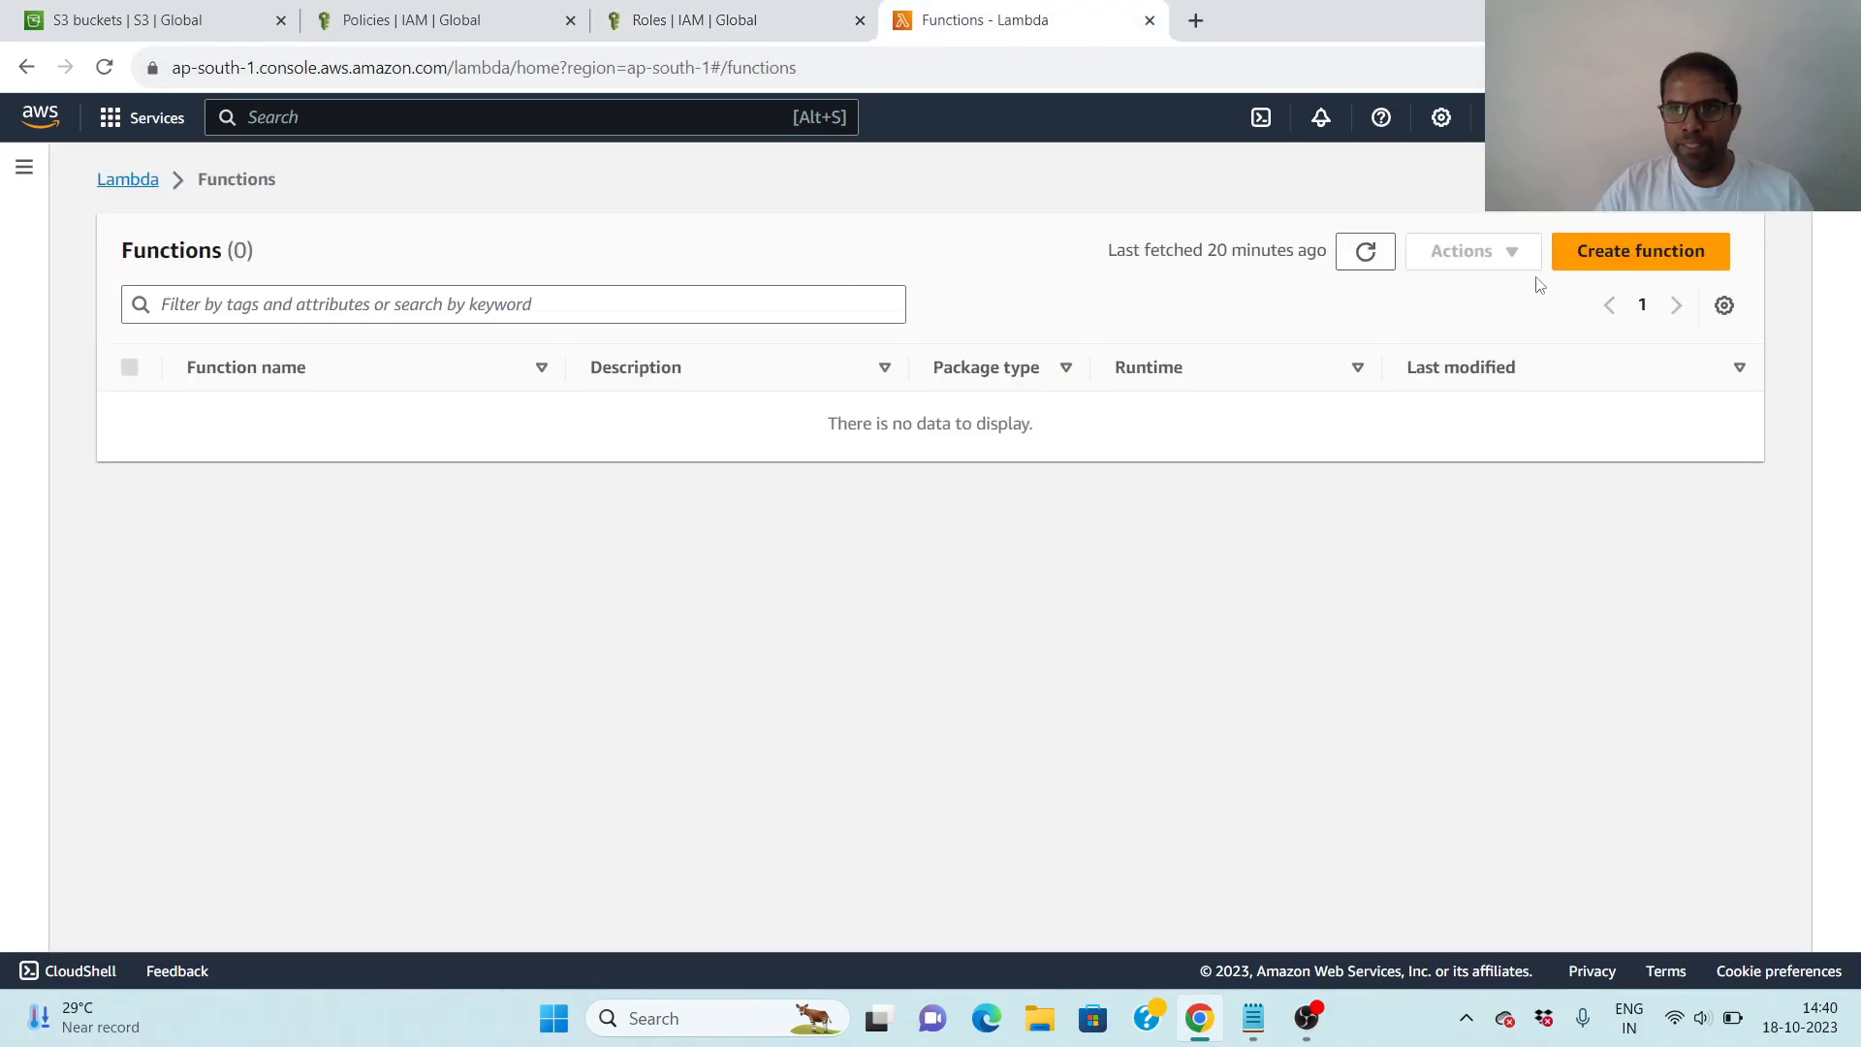
click(1638, 257)
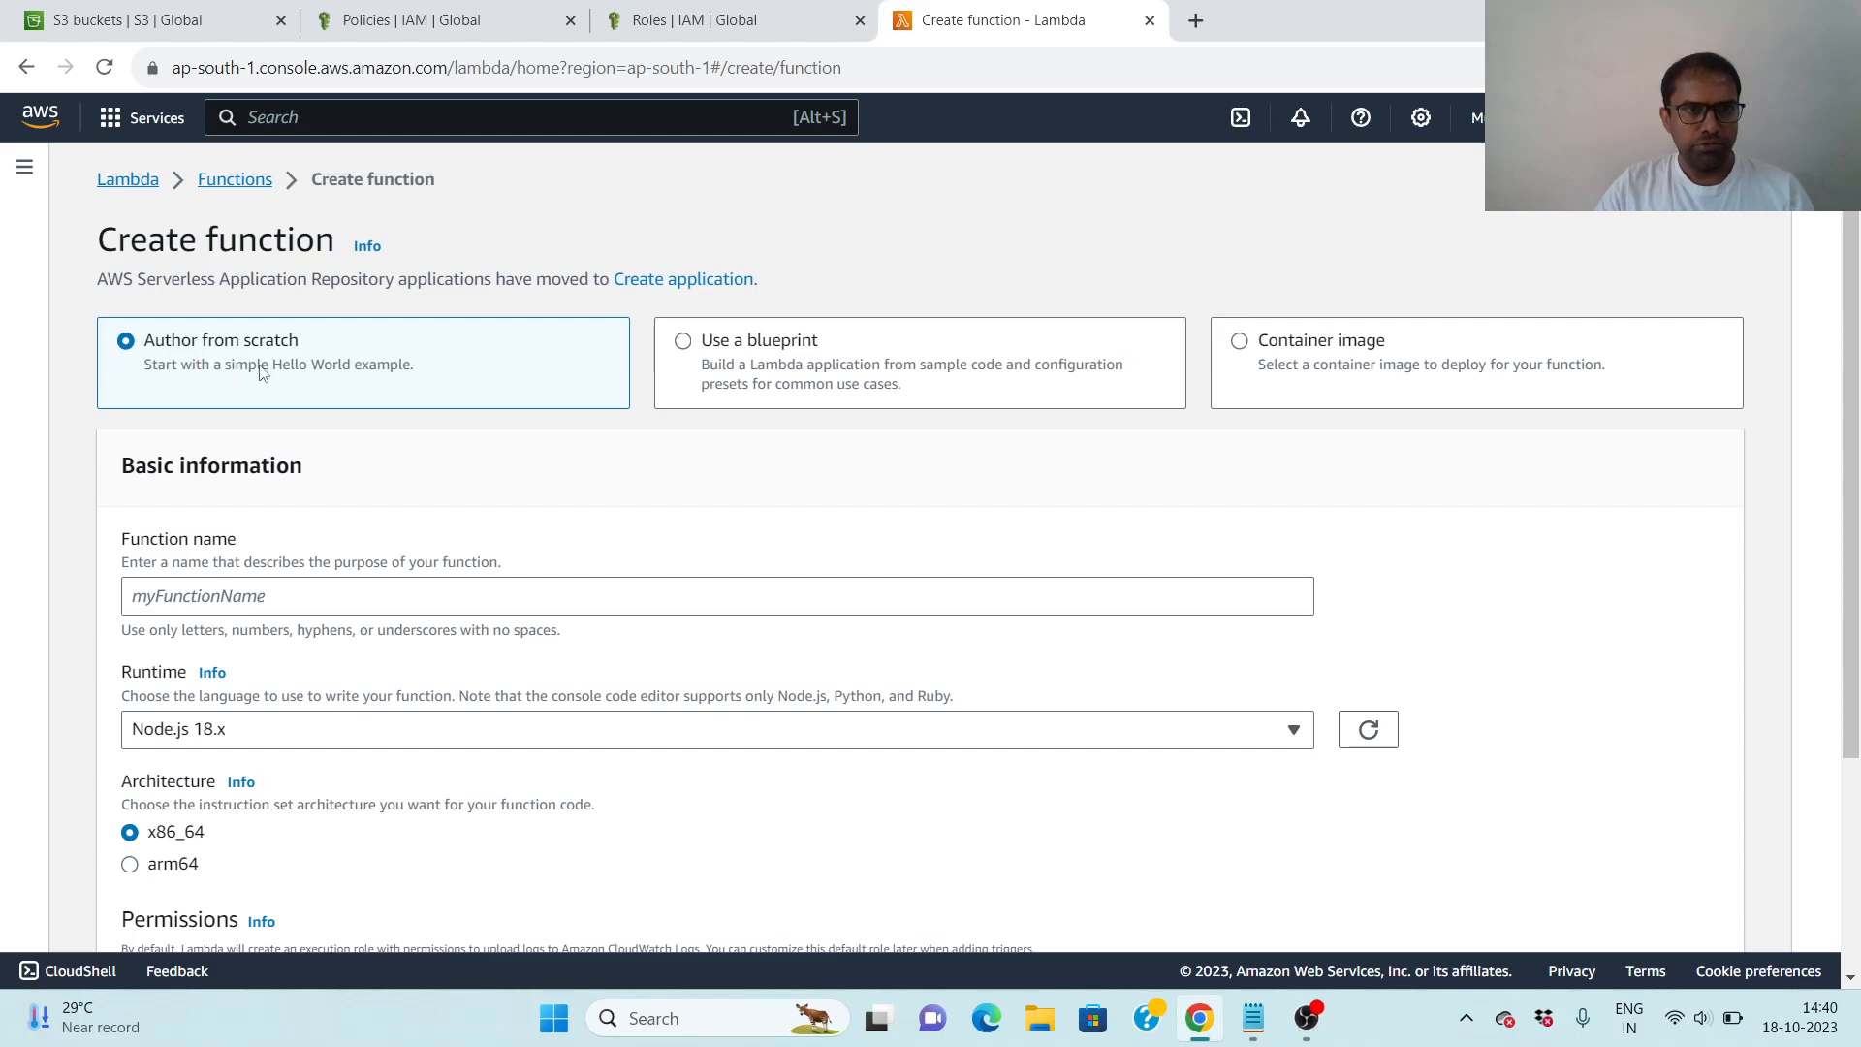
- Copy the function name UploadToS3 from the Notepad notes and enter it as the new Lambda function's name in Chrome
click(373, 596)
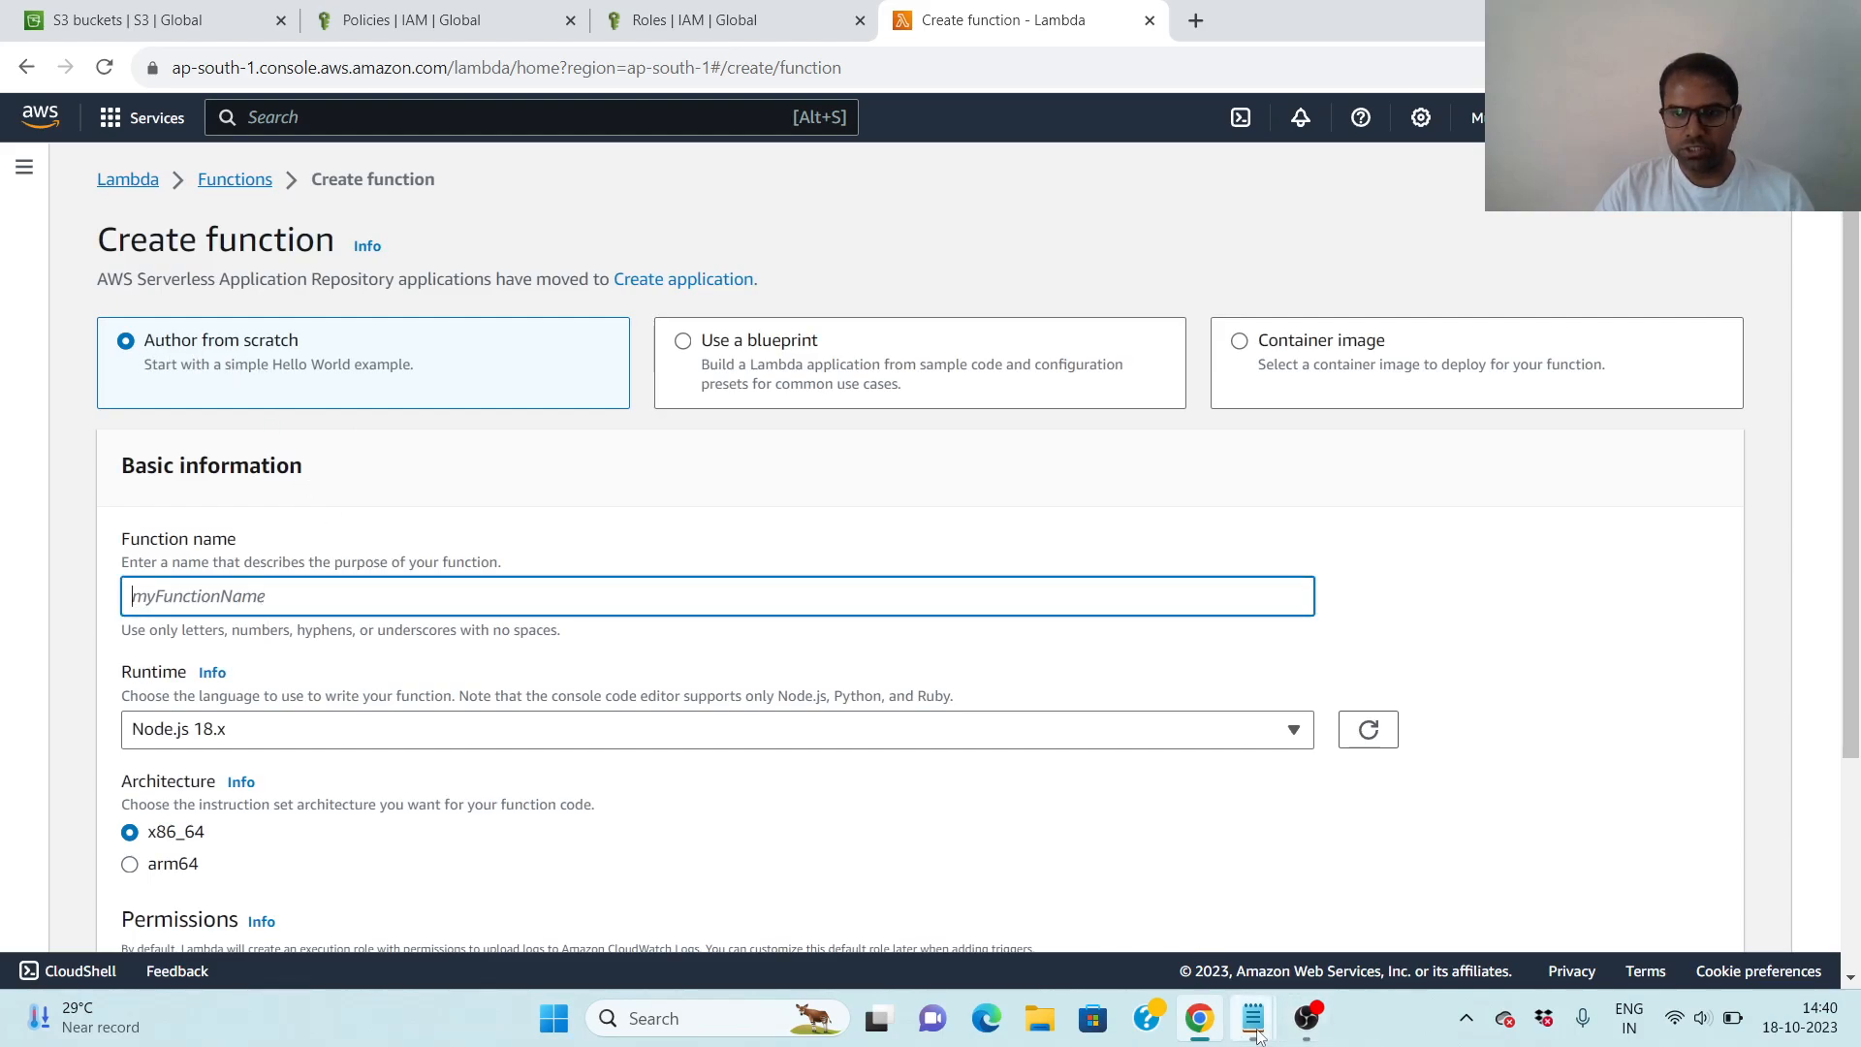
mouse_move(1254, 1018)
click(1368, 917)
drag(515, 351, 684, 351)
key(ctrl+c)
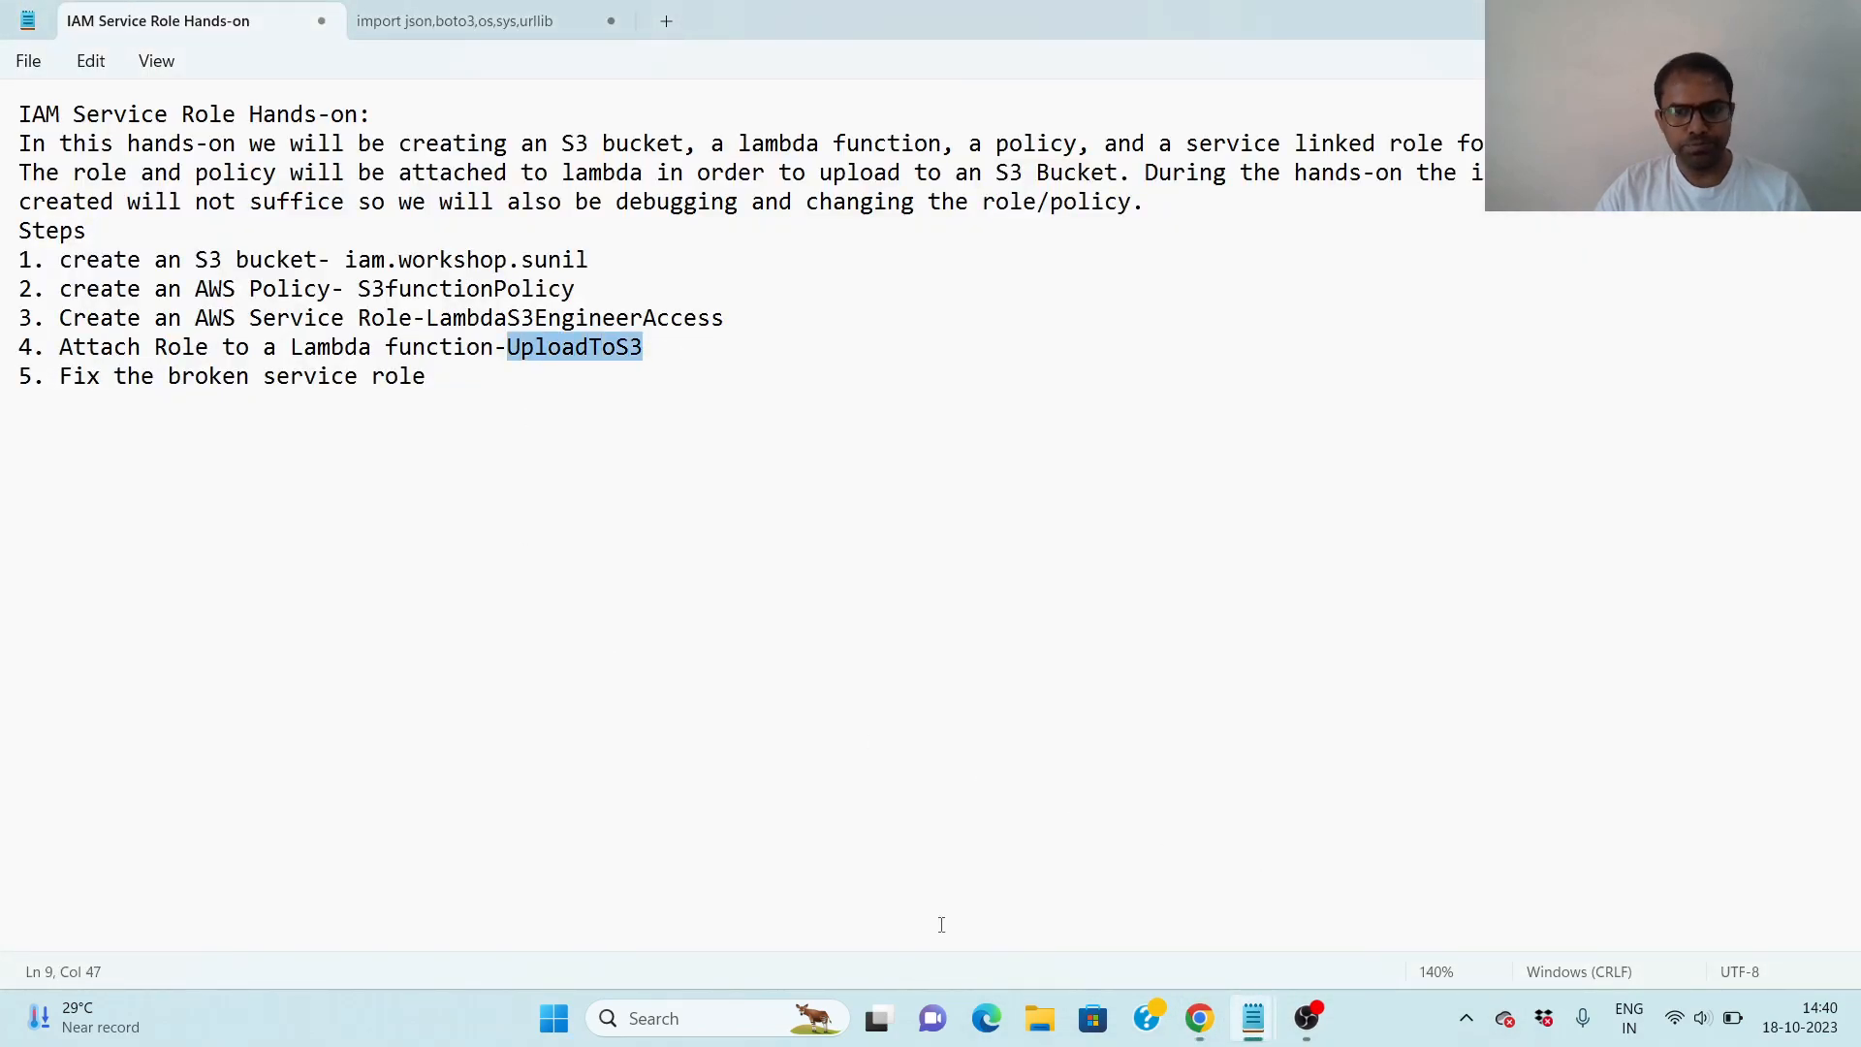
mouse_move(1275, 1030)
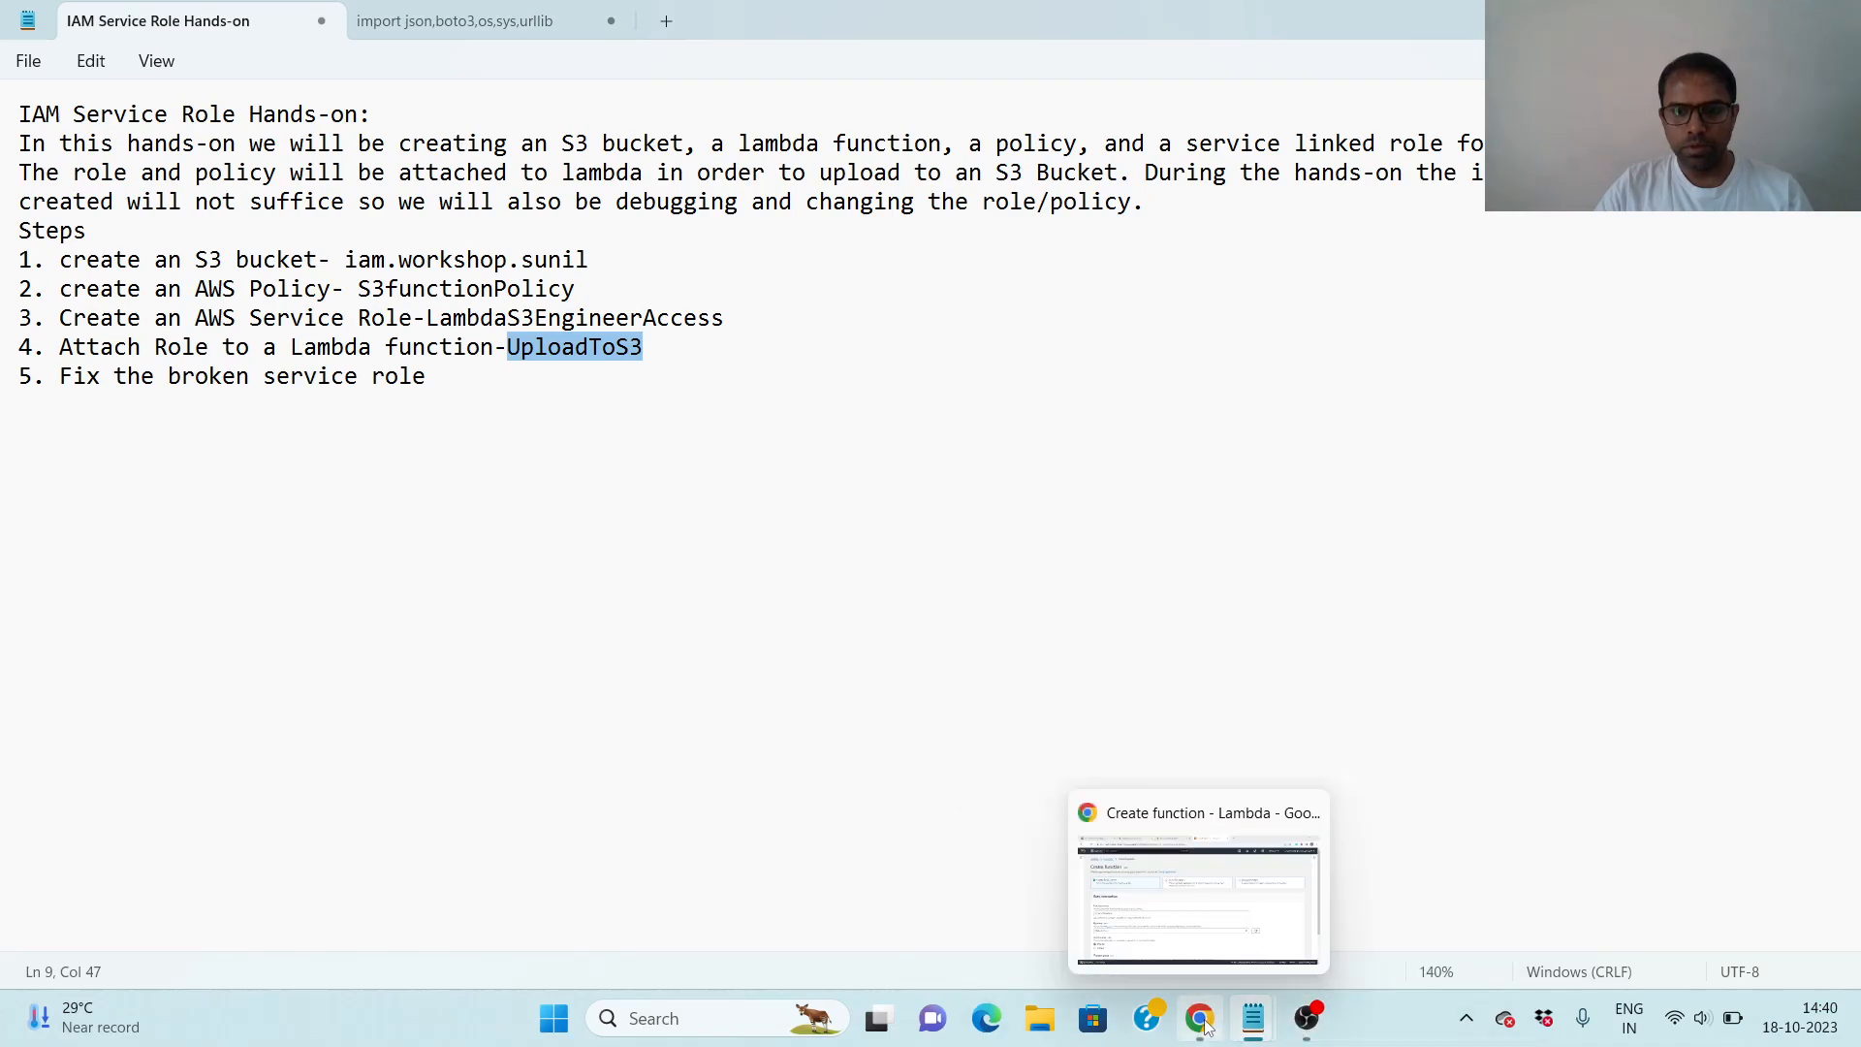
click(1197, 897)
key(ctrl+v)
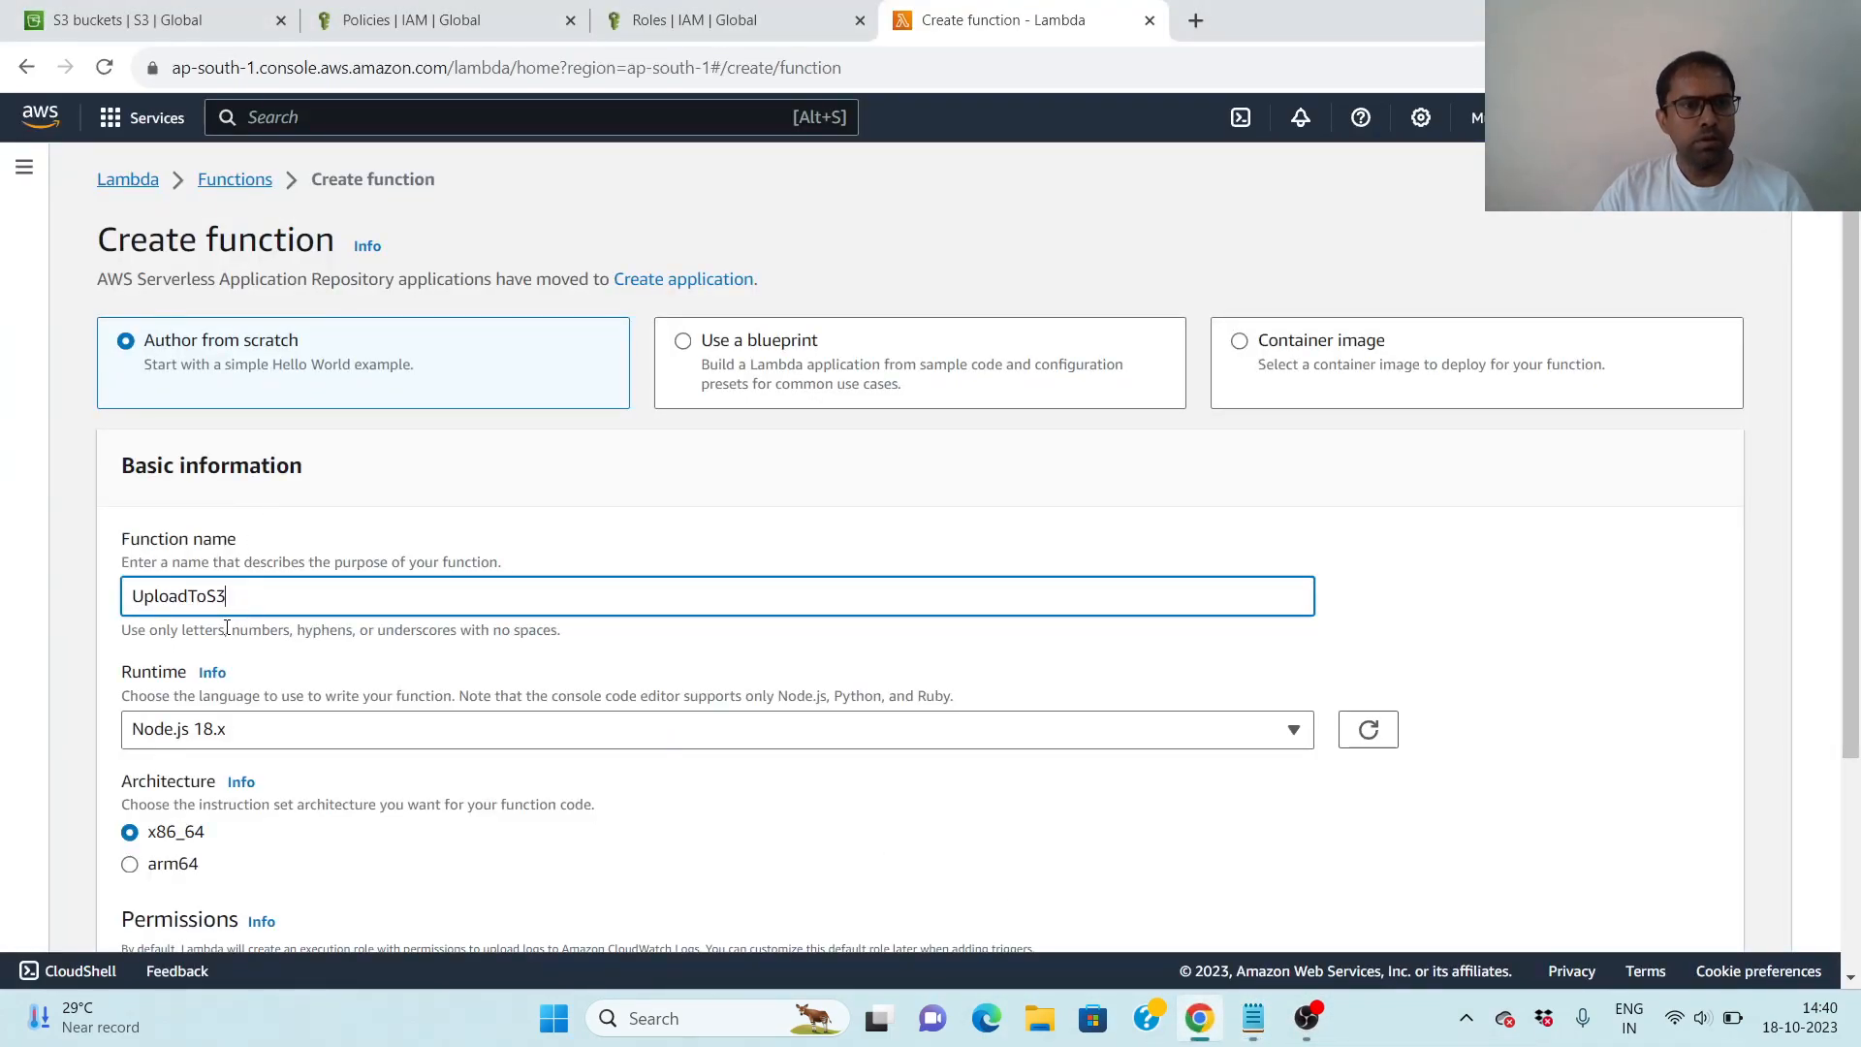
- Set the function's runtime to Python 3.9 and leave the architecture at x86_64
scroll(1489, 607, down, 2)
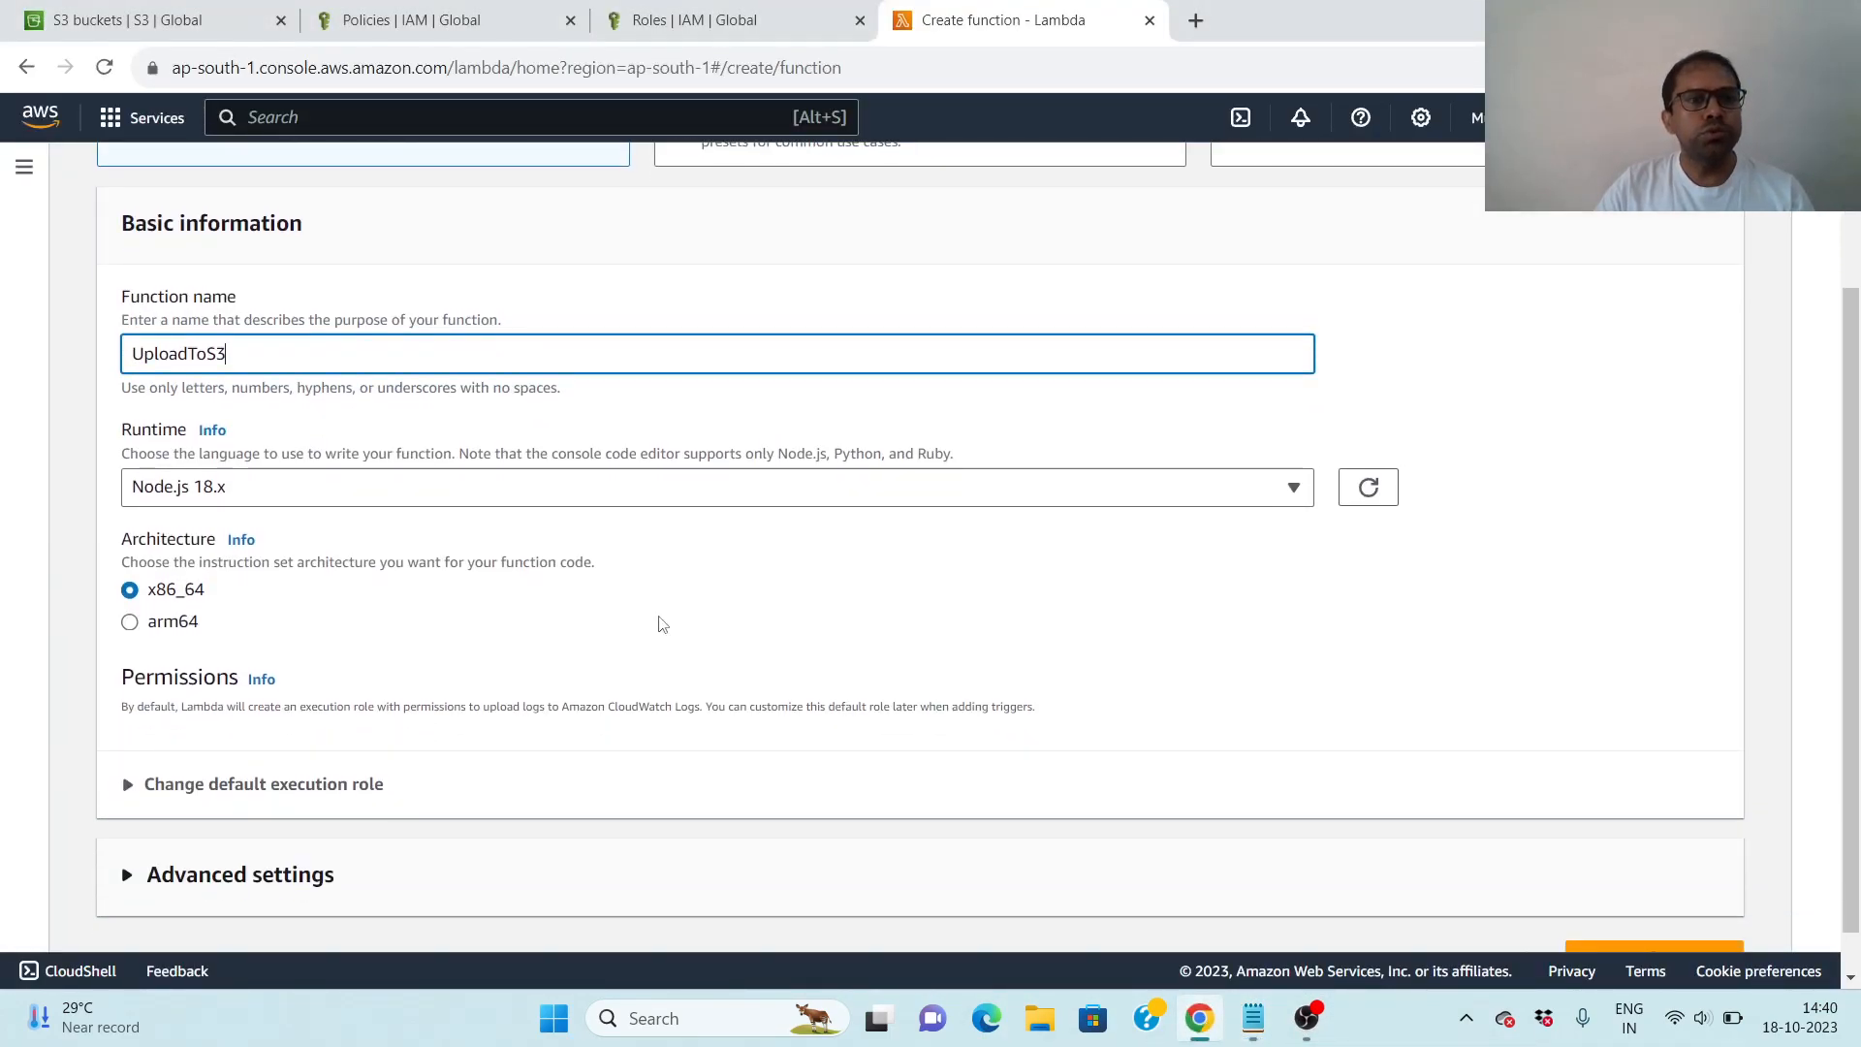
click(1295, 491)
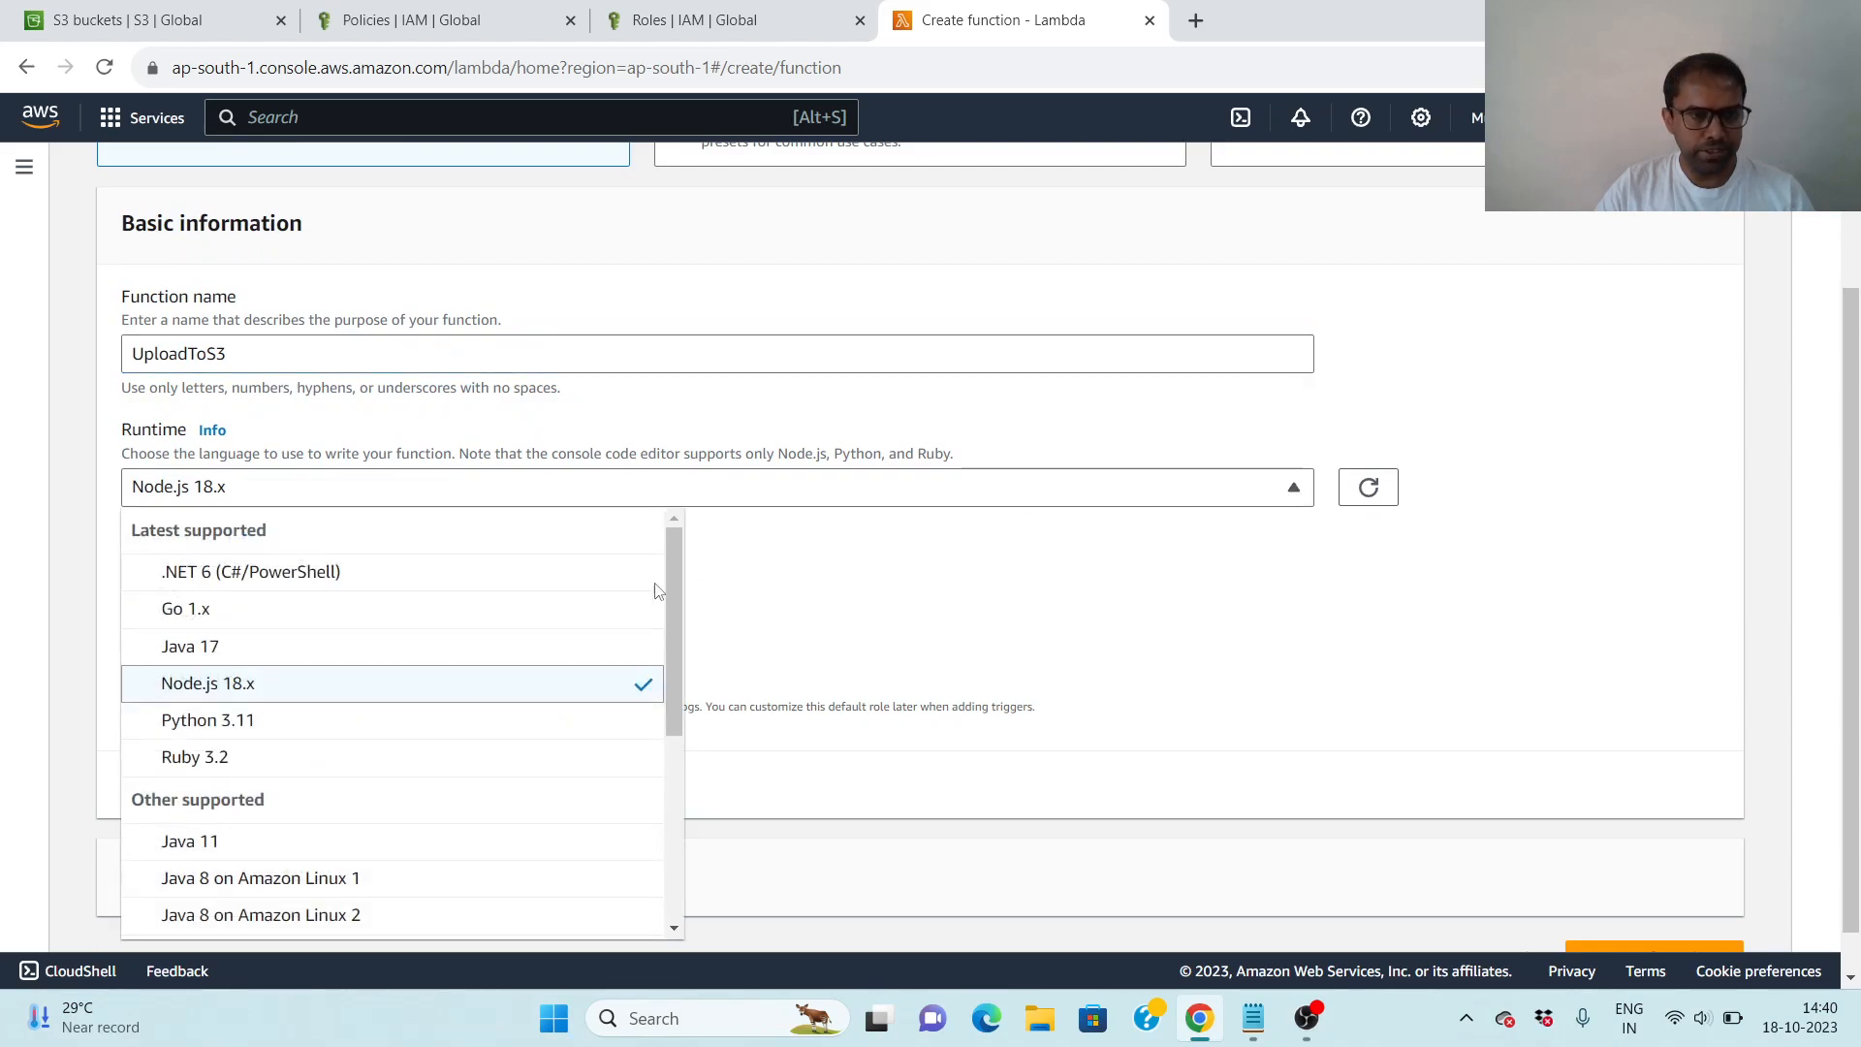
scroll(498, 780, down, 3)
scroll(501, 784, down, 1)
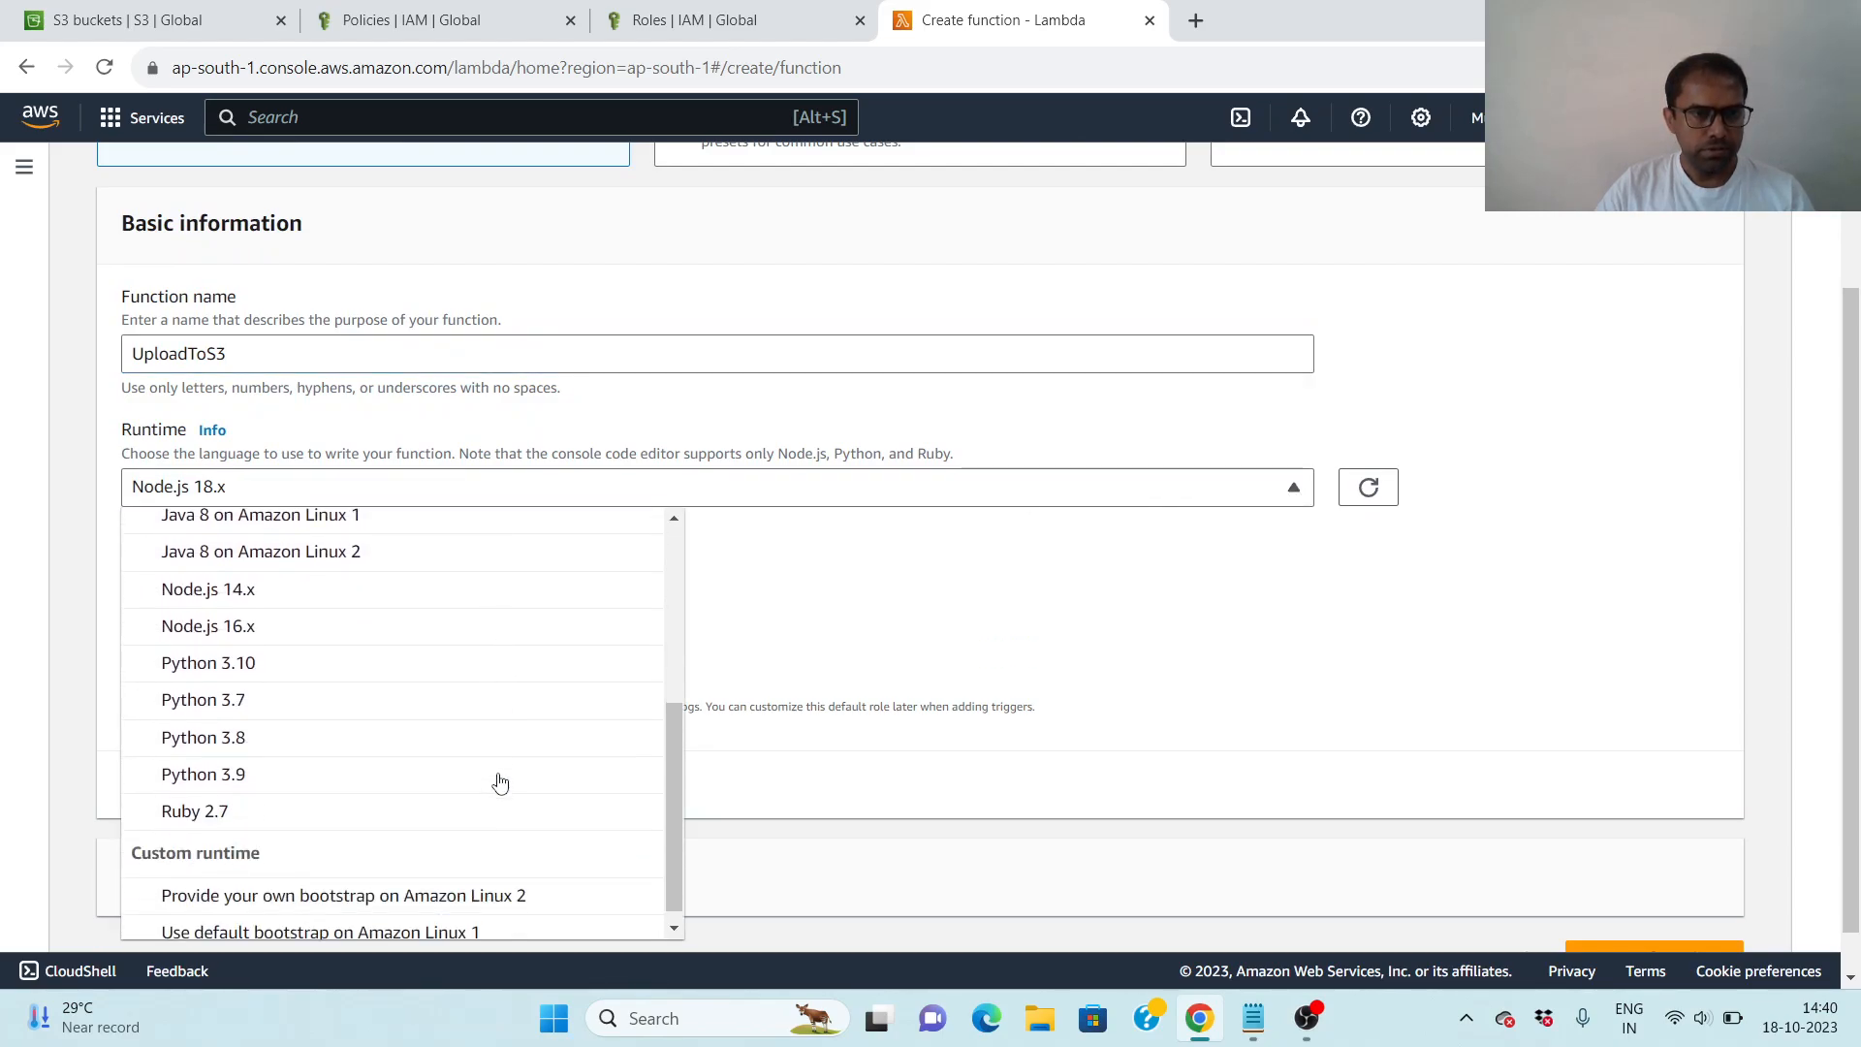
click(273, 785)
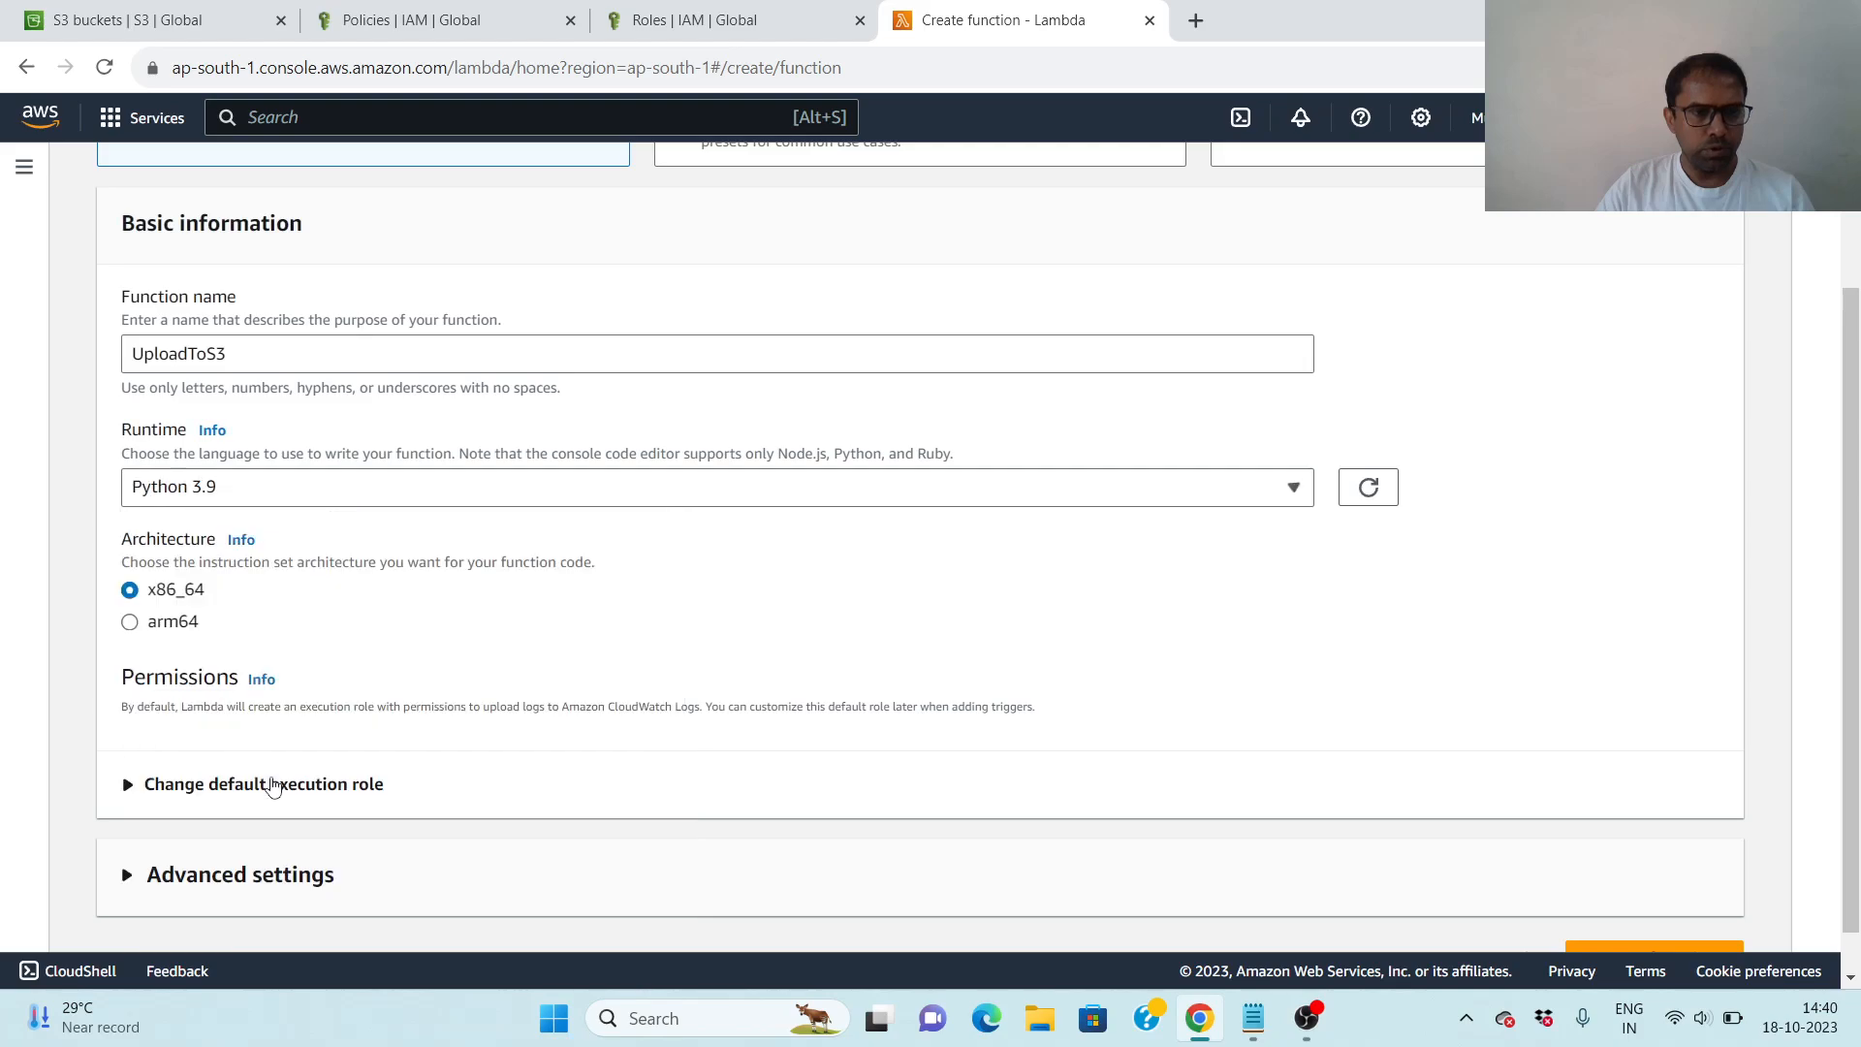
scroll(1054, 637, down, 1)
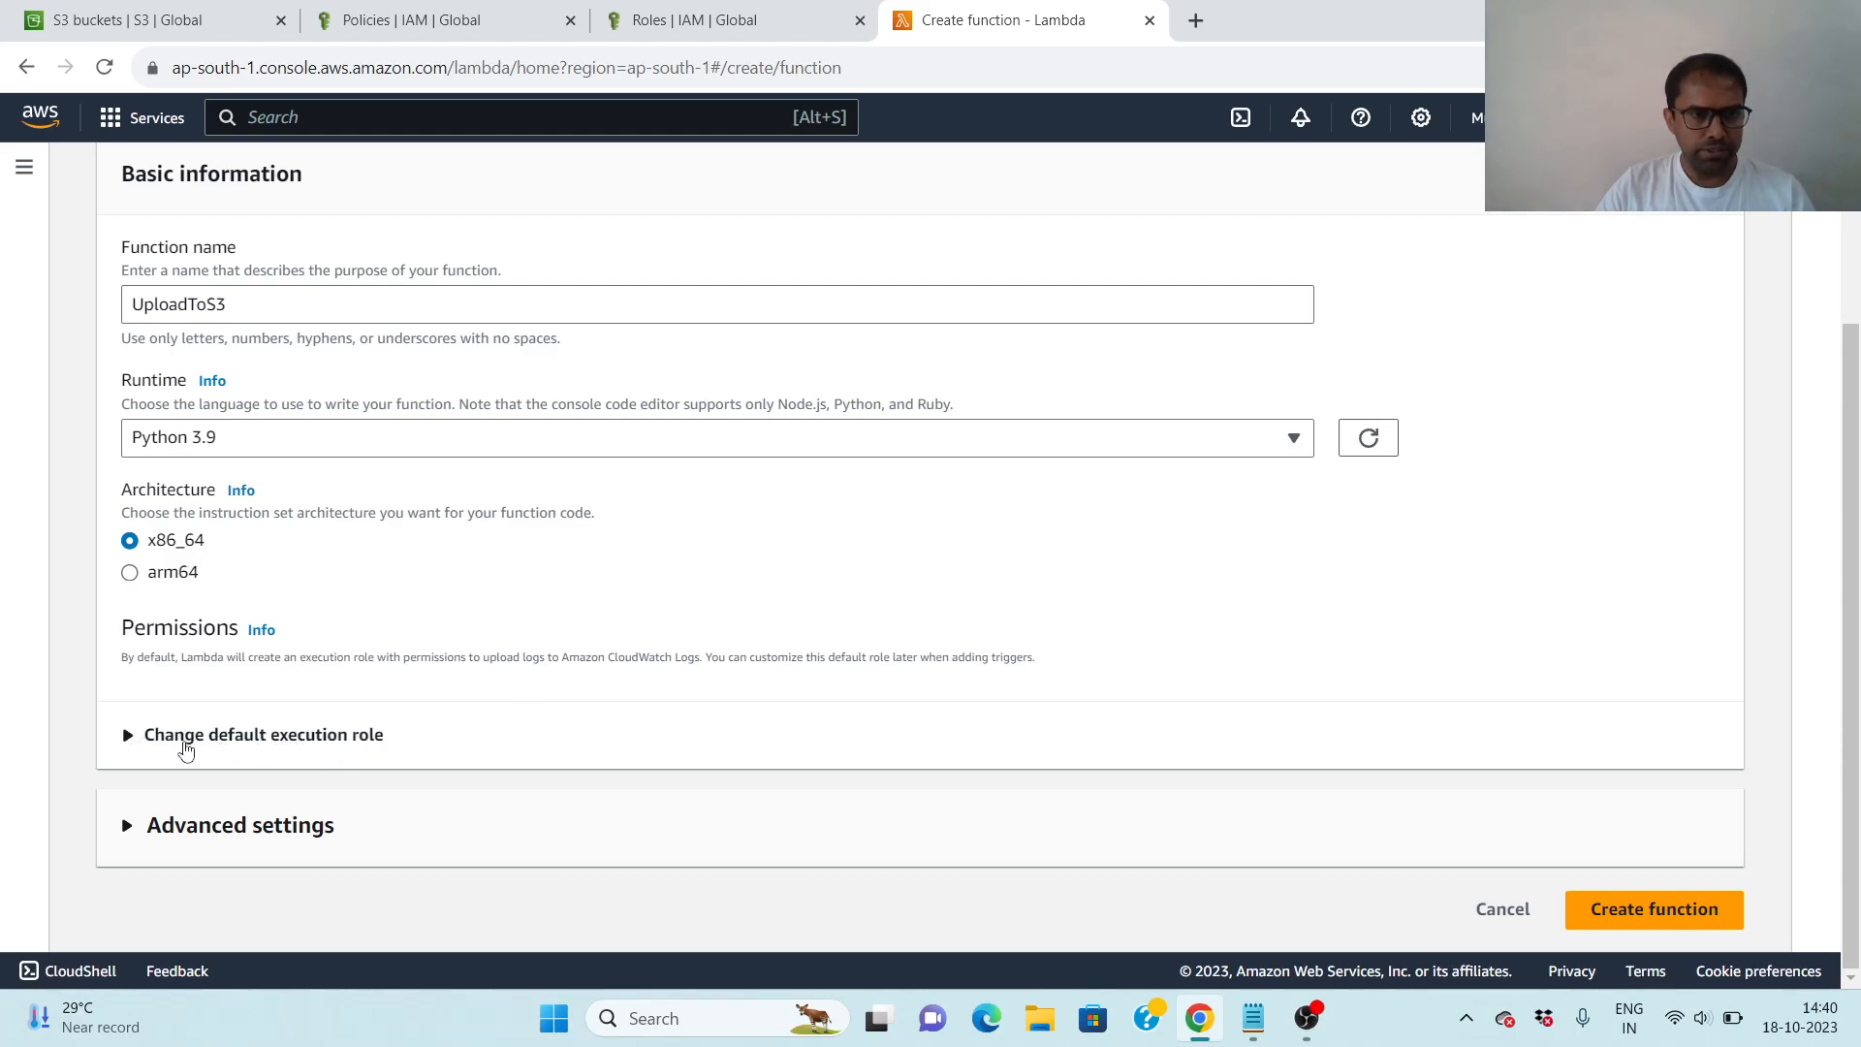
- Set the execution role to the existing role LambdaS3EngineerAccess and create the UploadToS3 function
click(245, 737)
scroll(694, 702, down, 2)
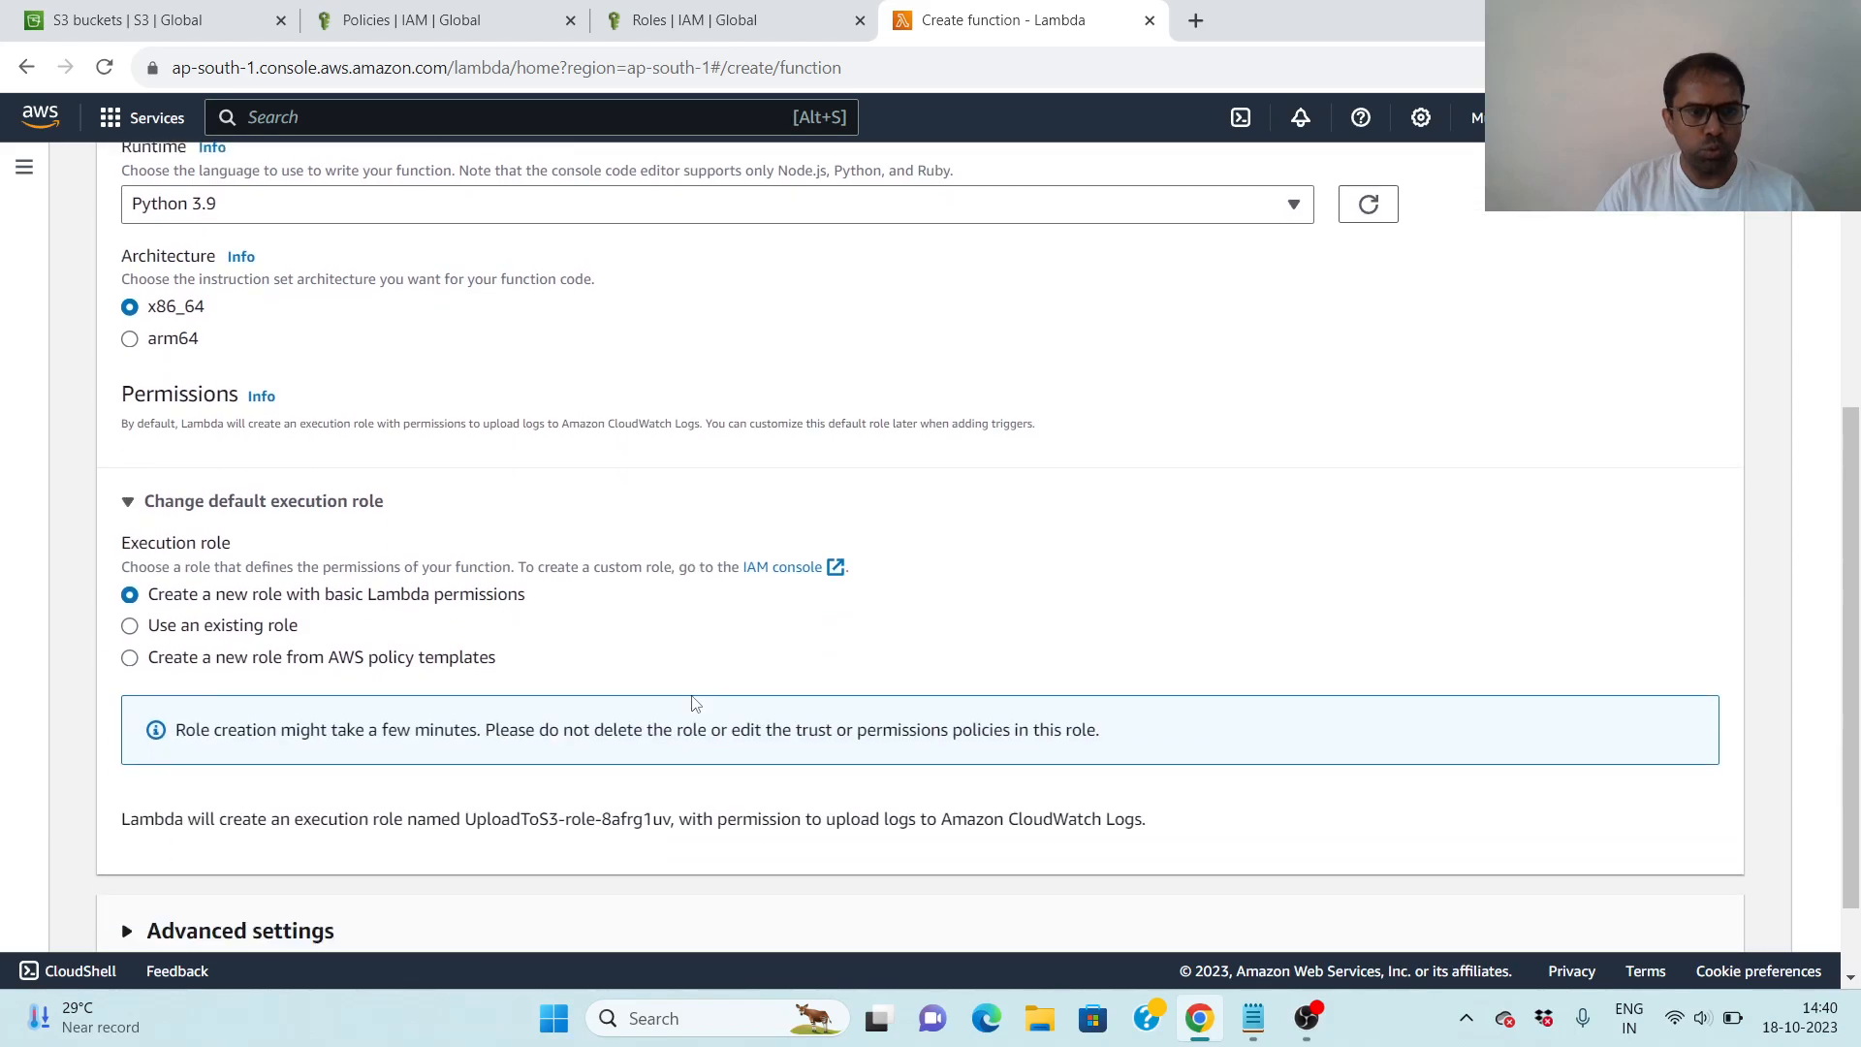
scroll(695, 703, down, 1)
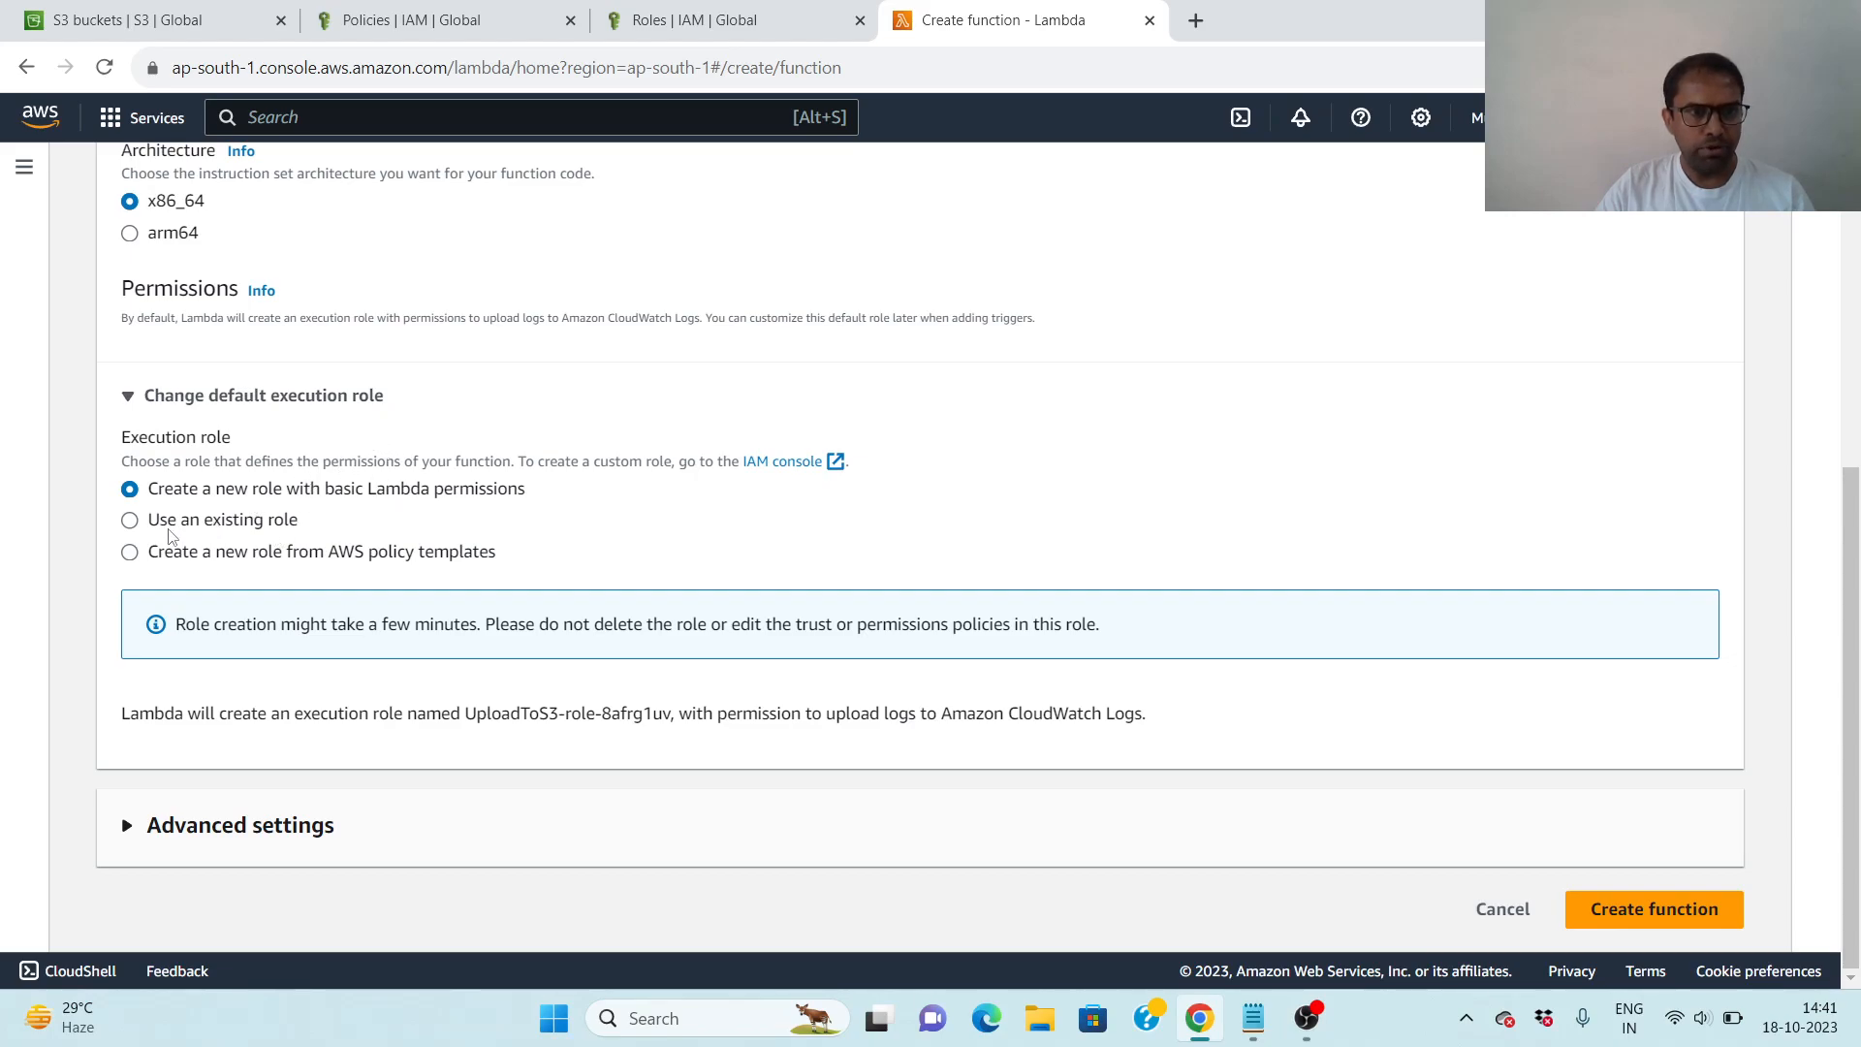
click(221, 523)
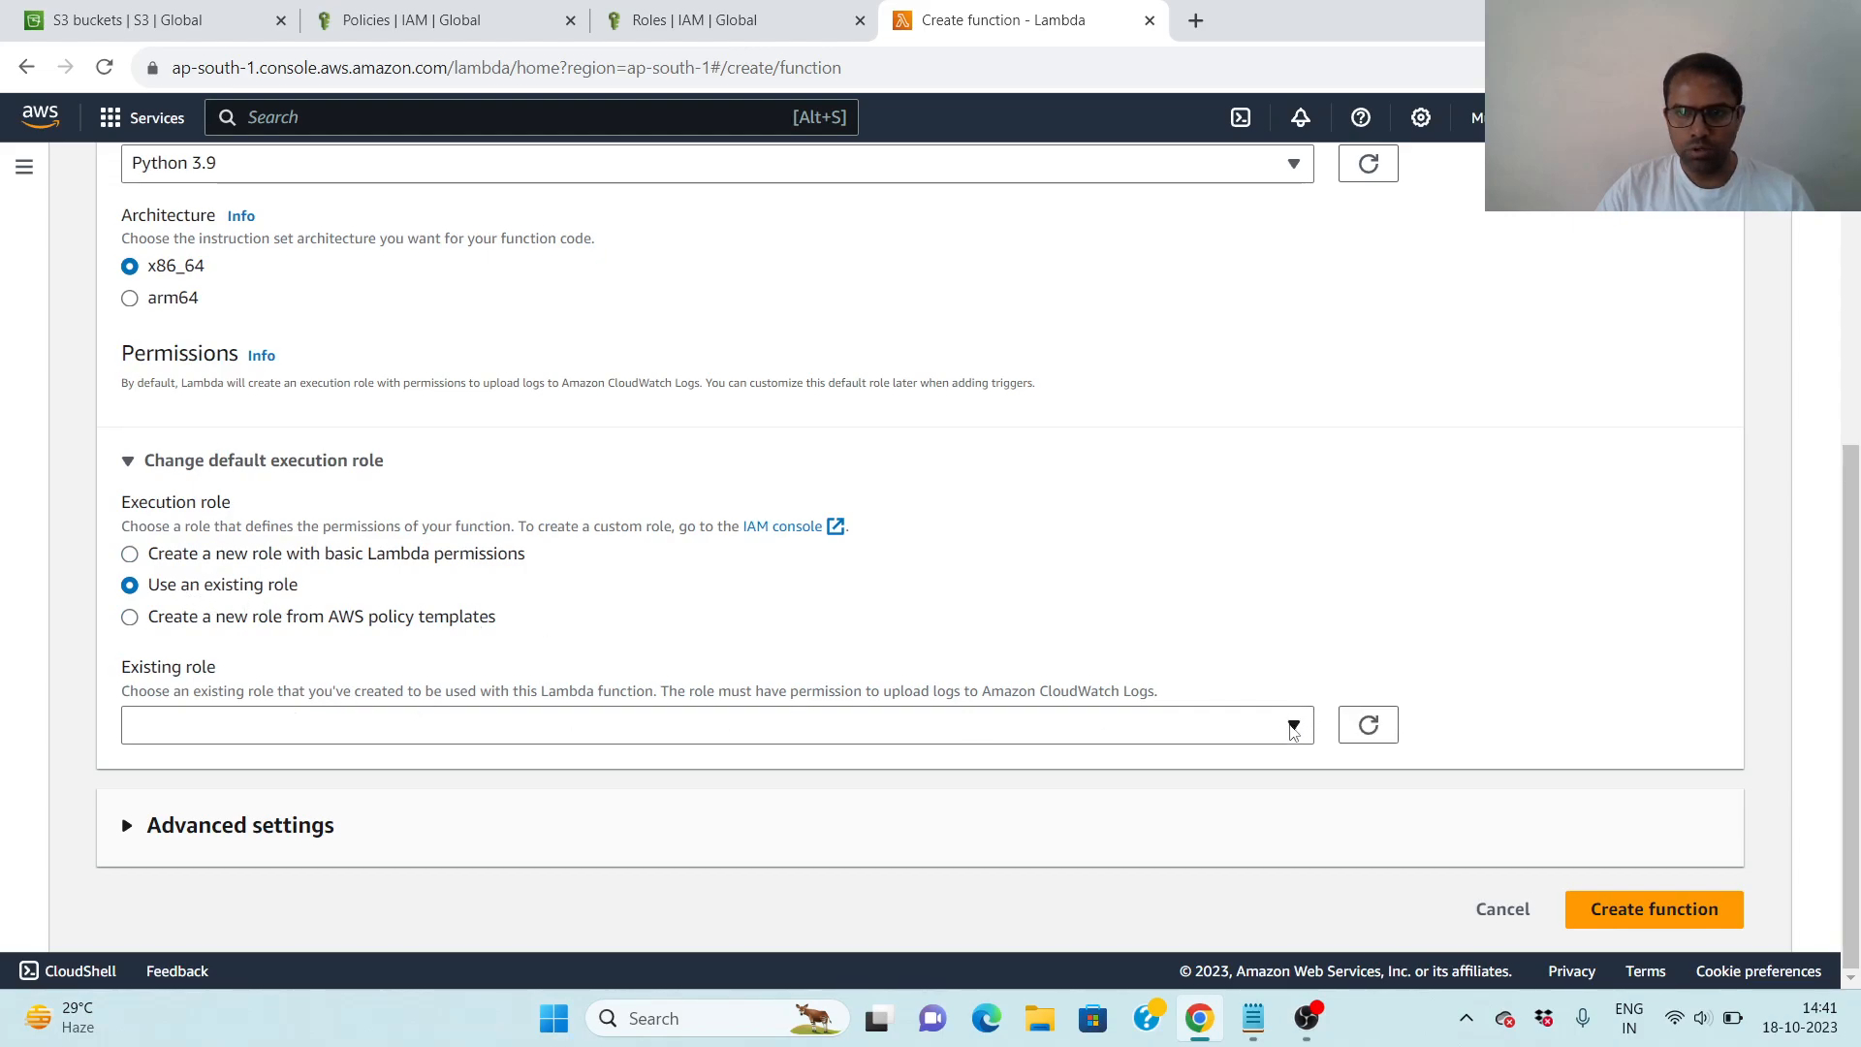
click(1295, 725)
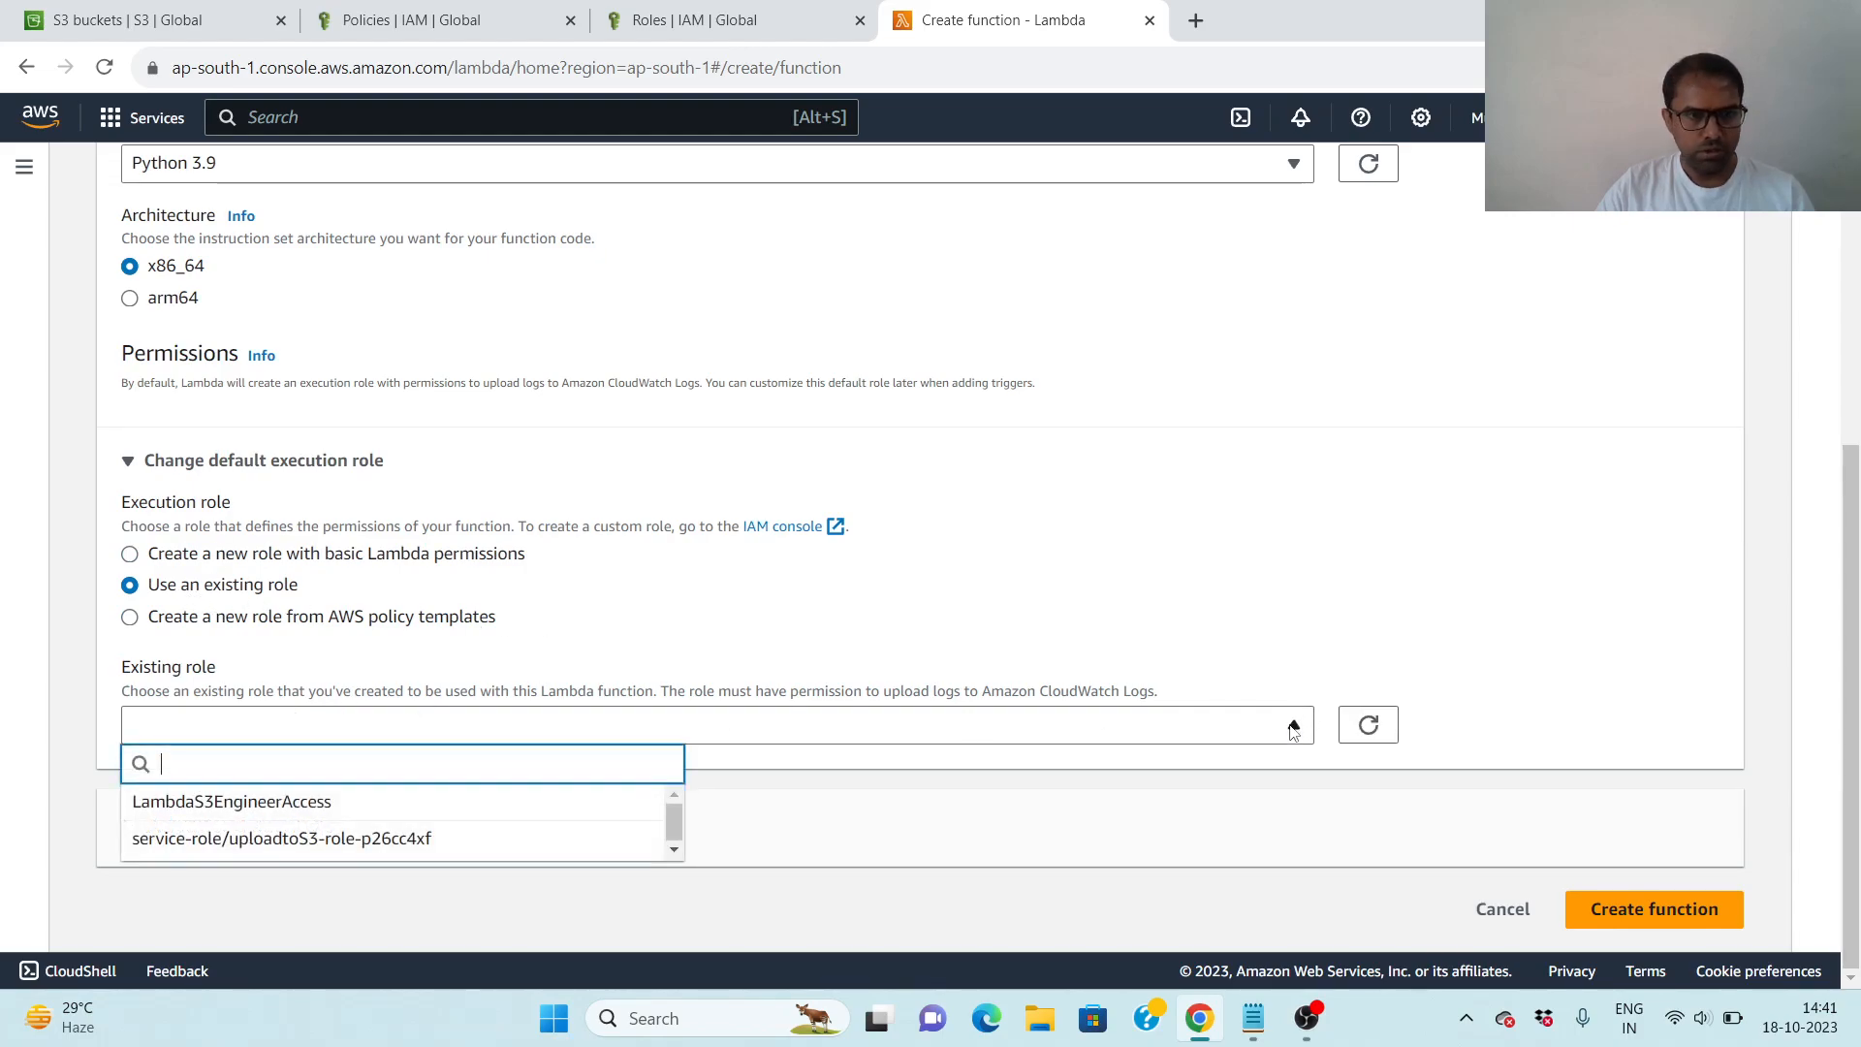
click(223, 811)
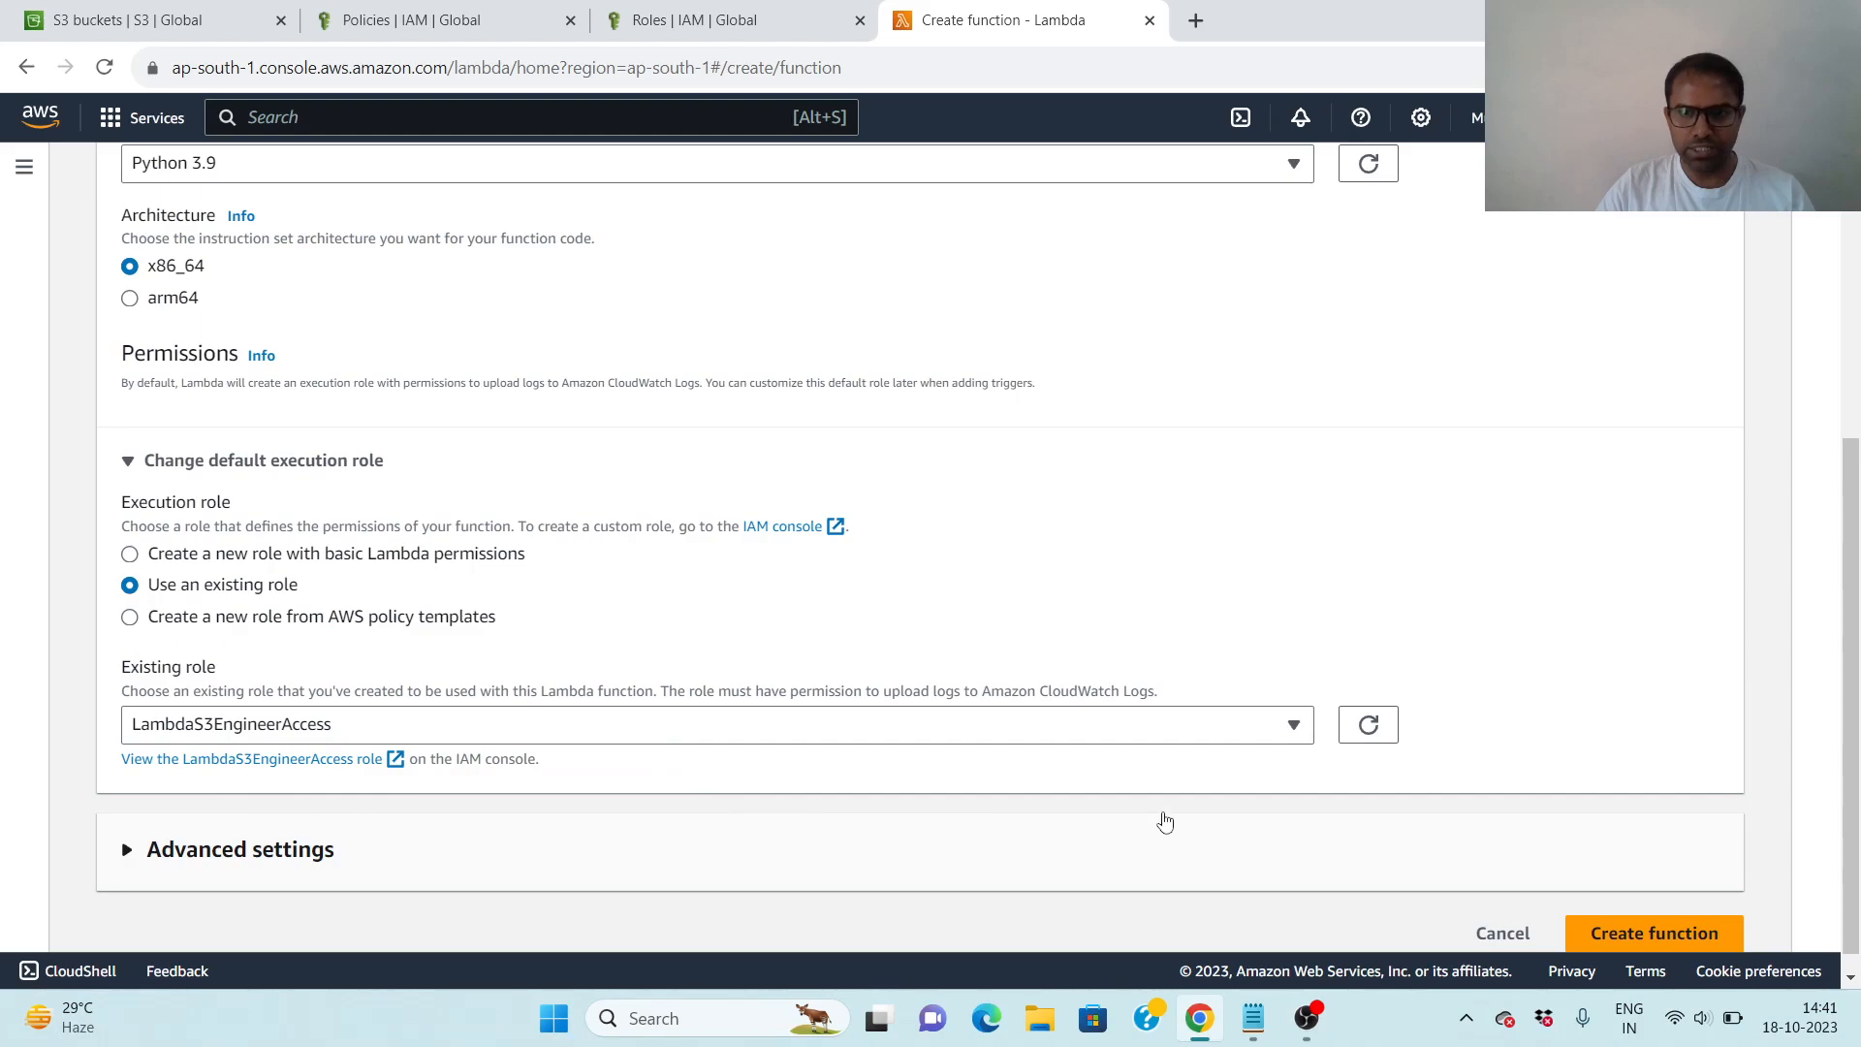
scroll(1157, 825, down, 1)
click(1672, 914)
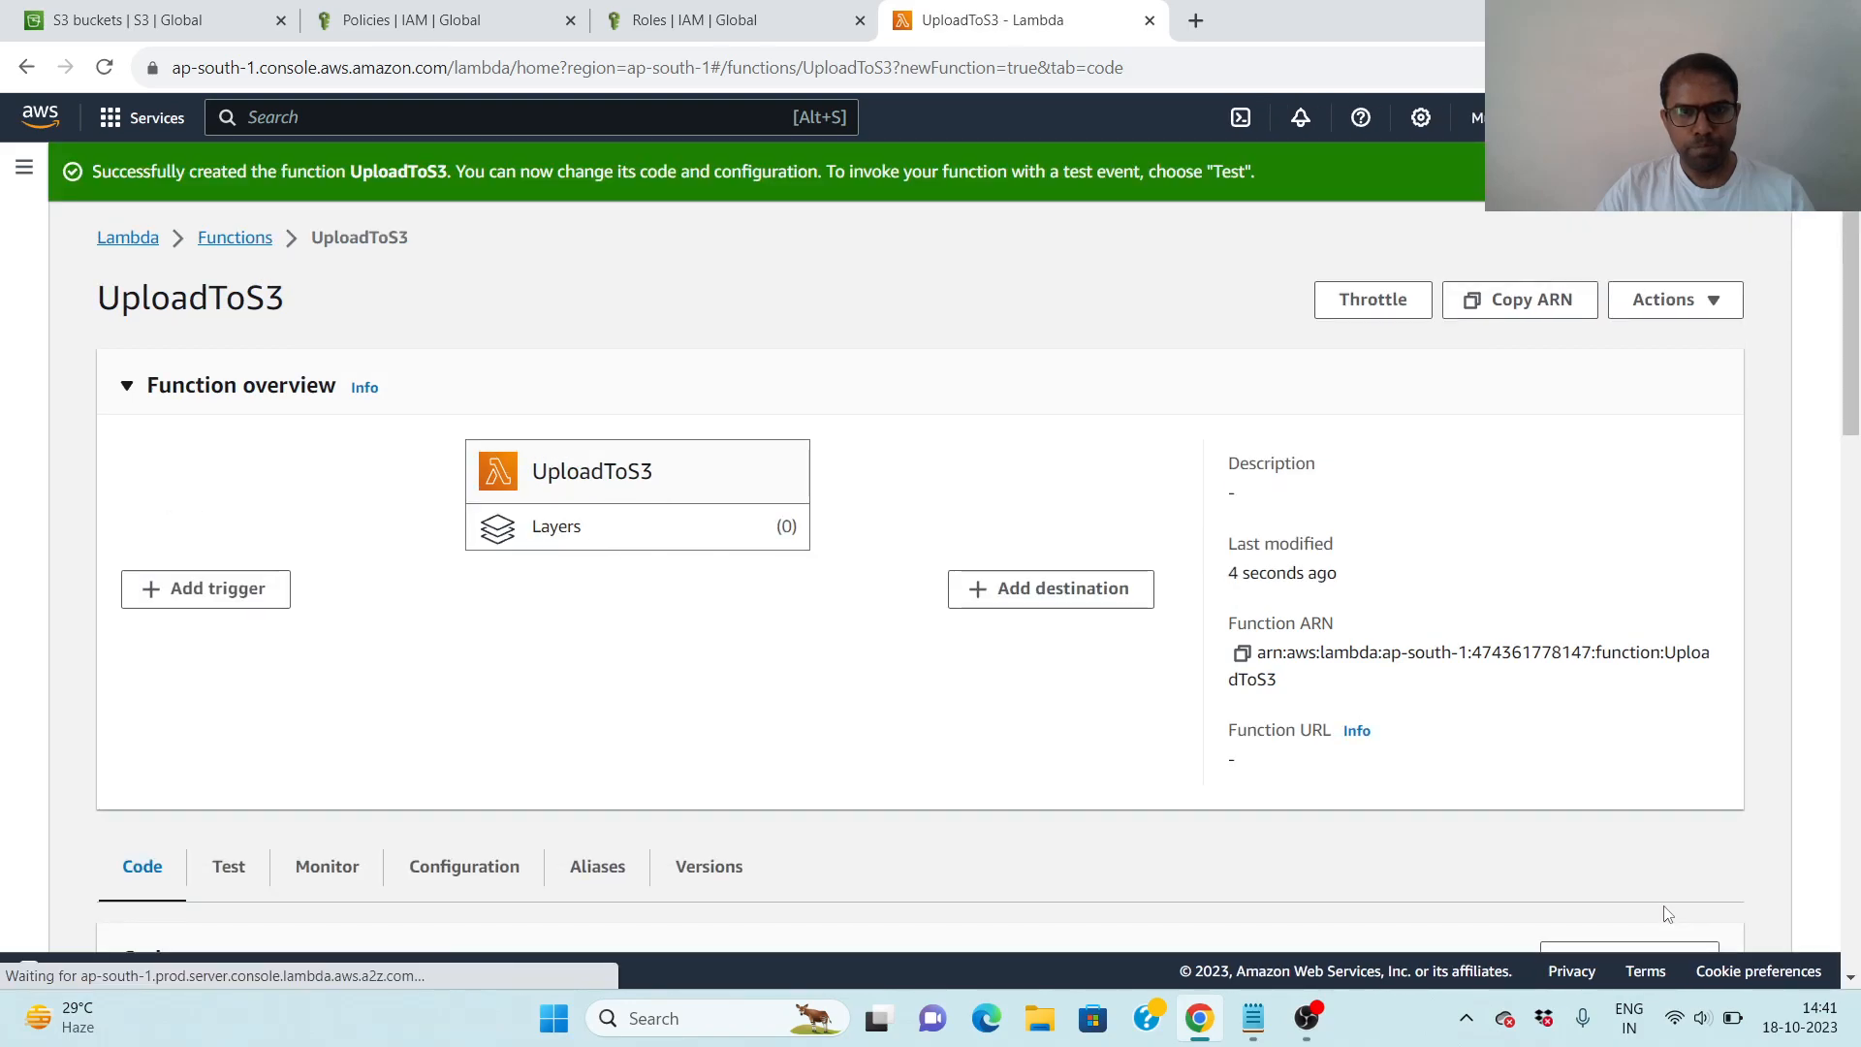
- Copy the boto3 upload handler code from the second Notepad note and replace the default lambda_function code with it in Chrome
scroll(1049, 766, down, 2)
scroll(1050, 766, down, 3)
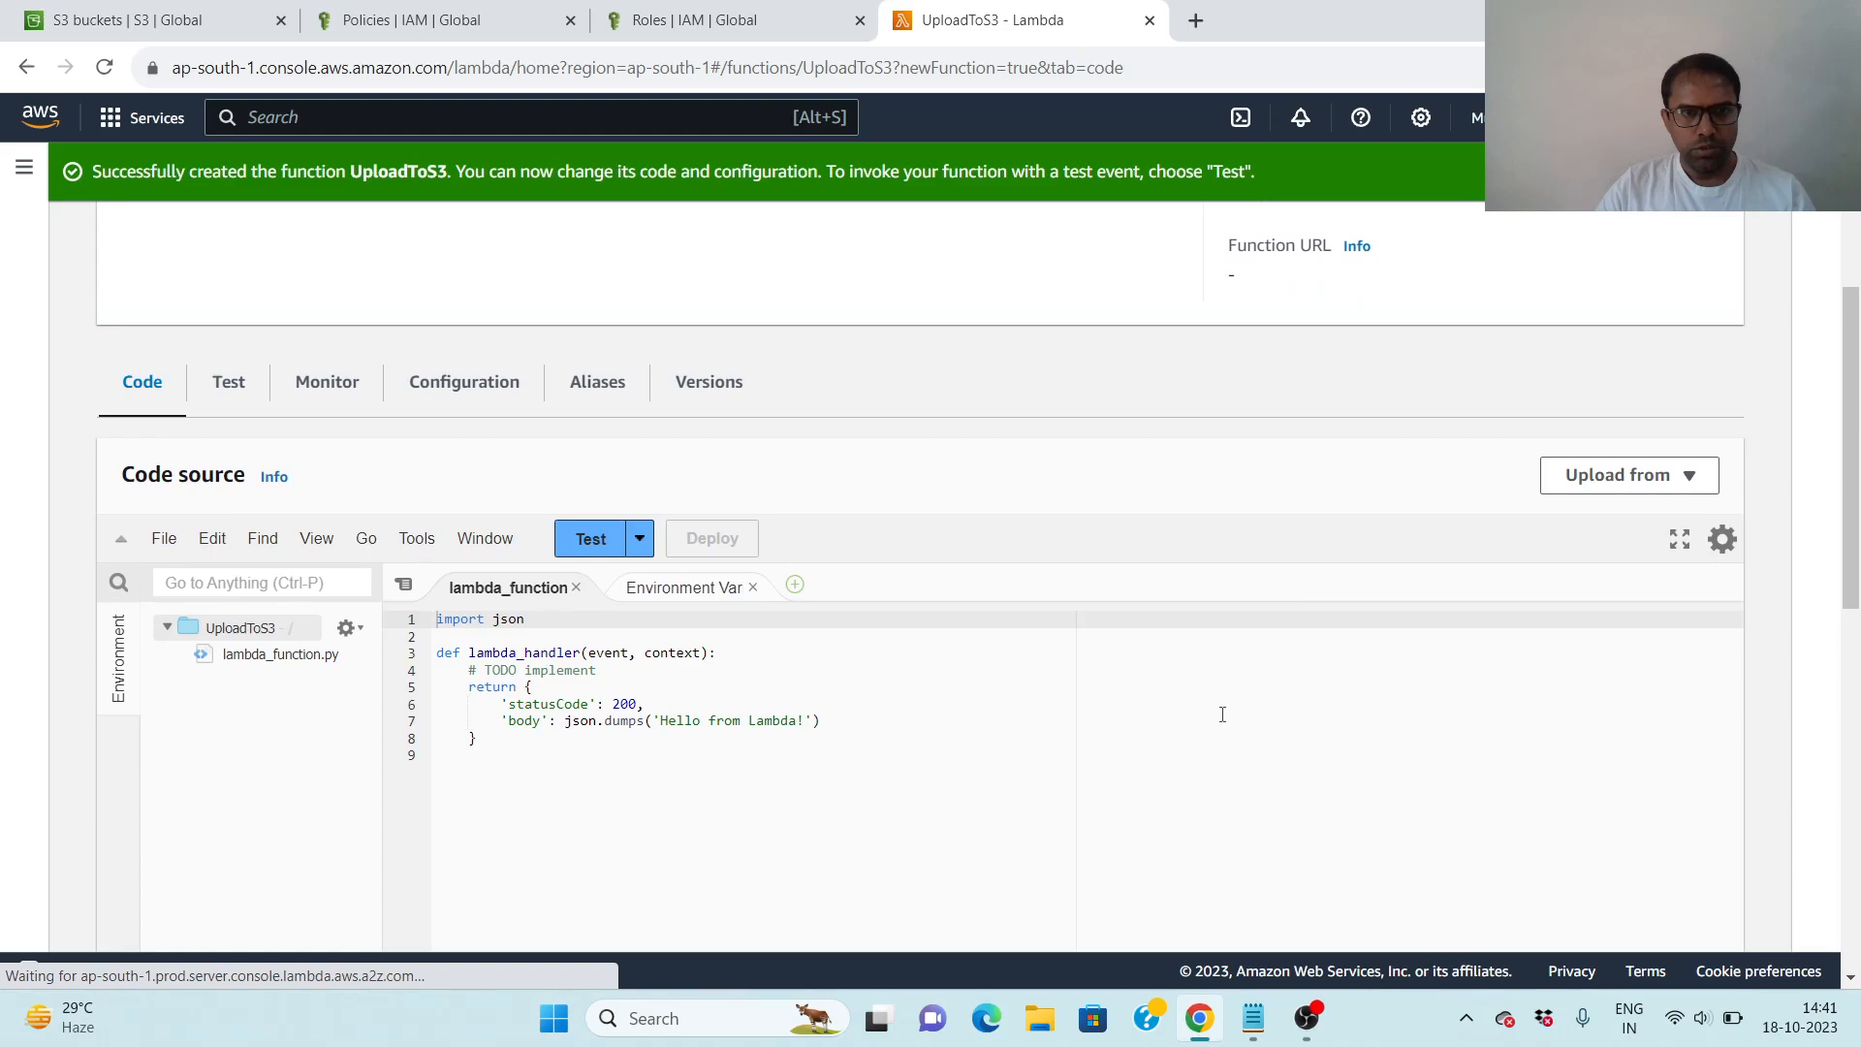
scroll(1222, 714, down, 1)
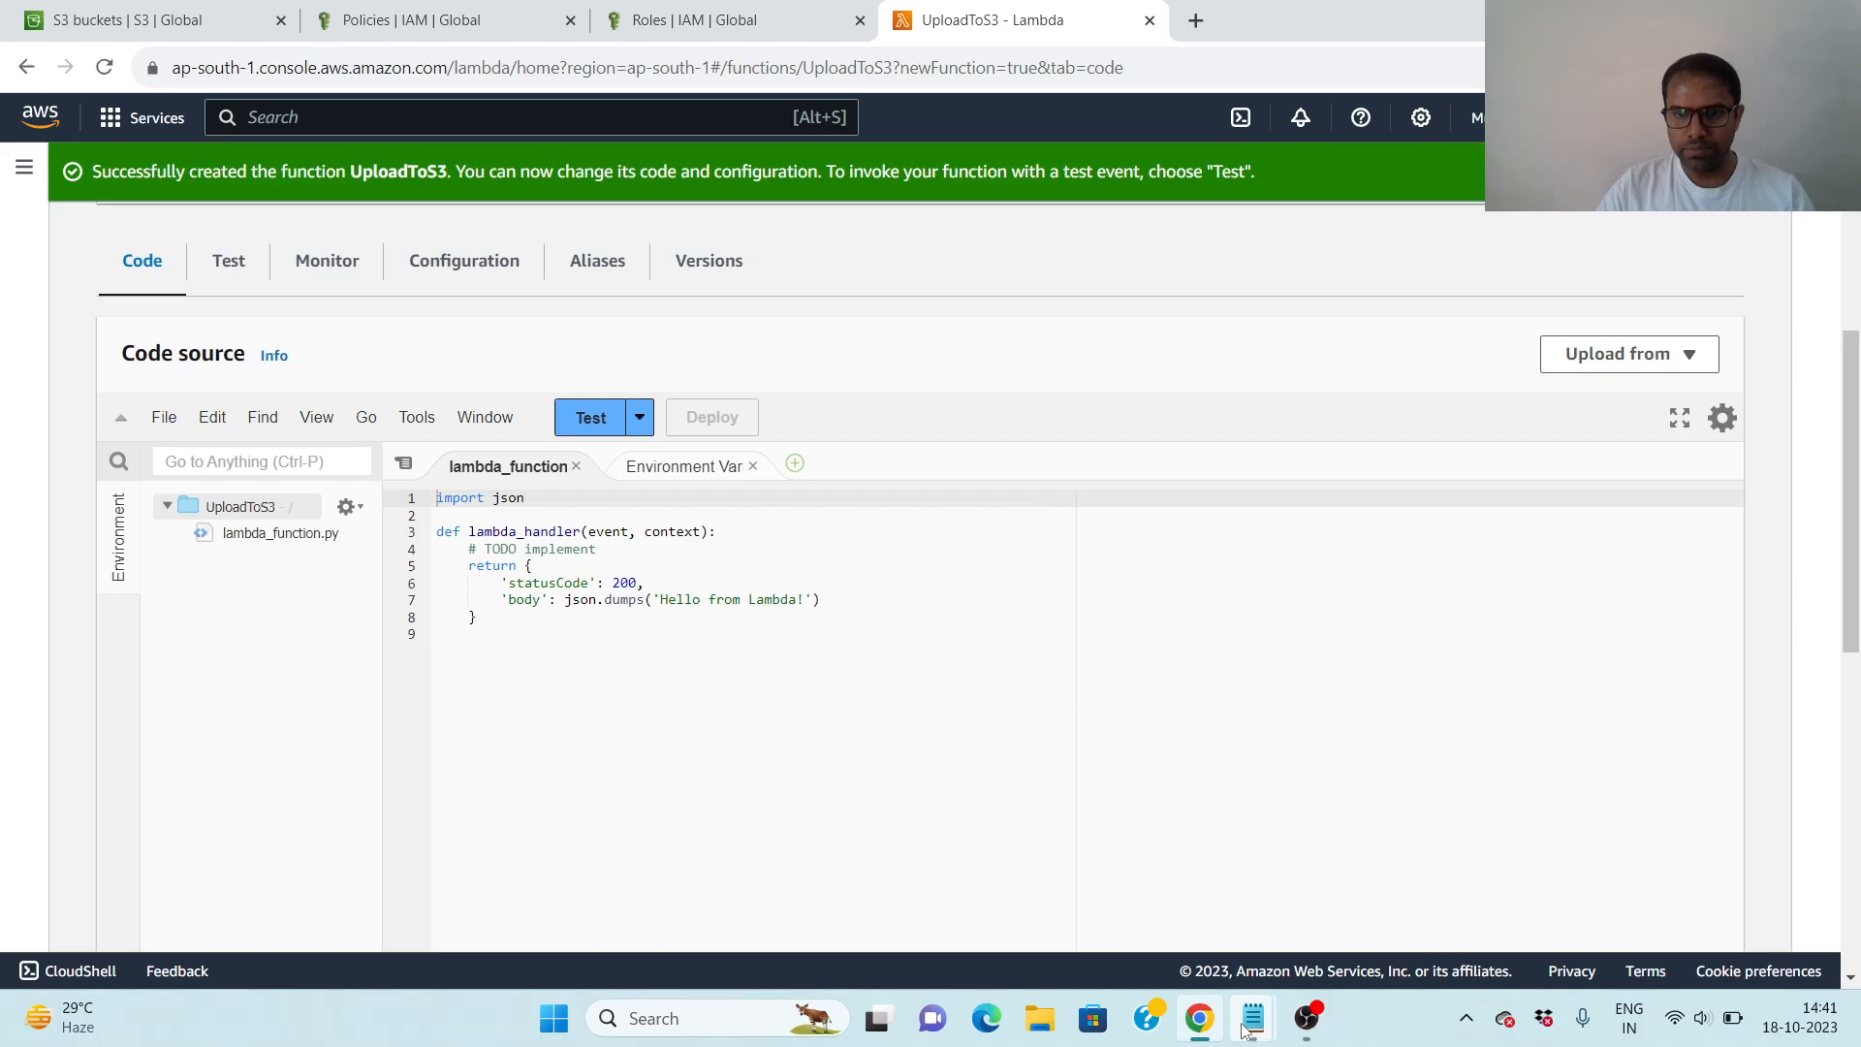
mouse_move(1251, 1020)
click(1393, 907)
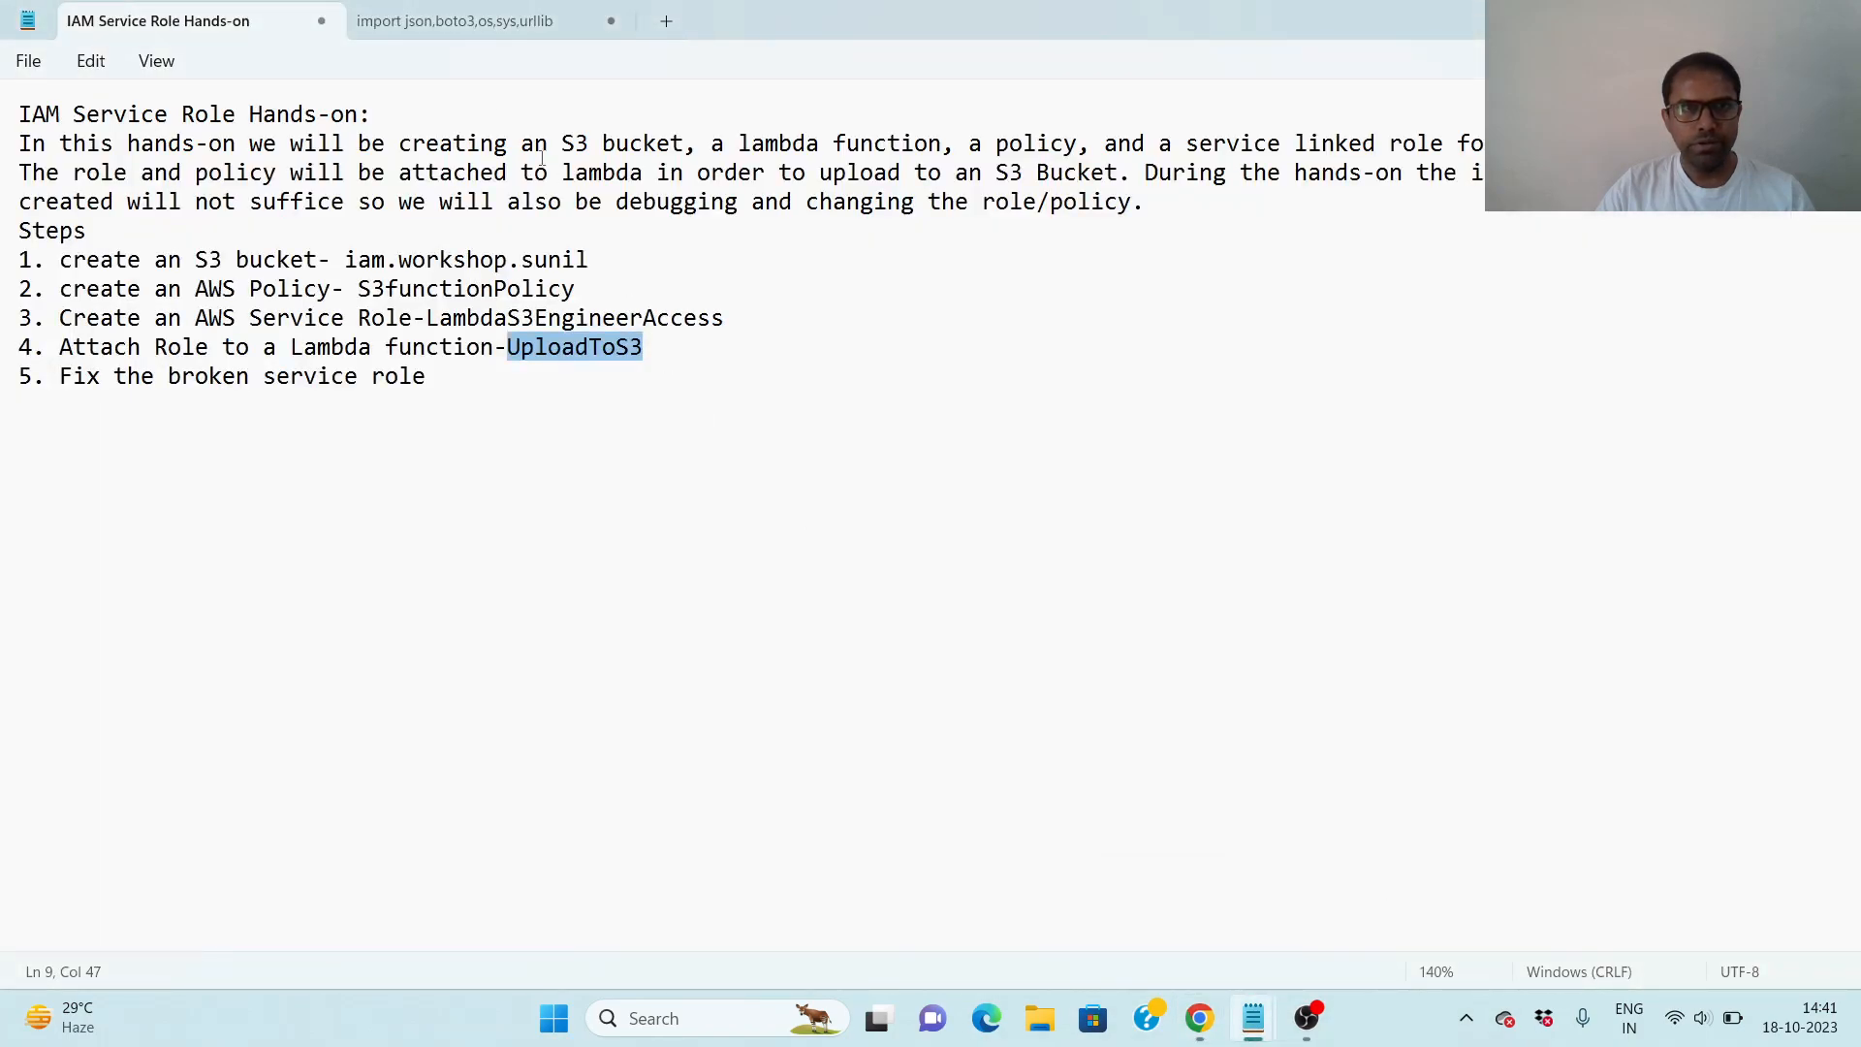
click(458, 21)
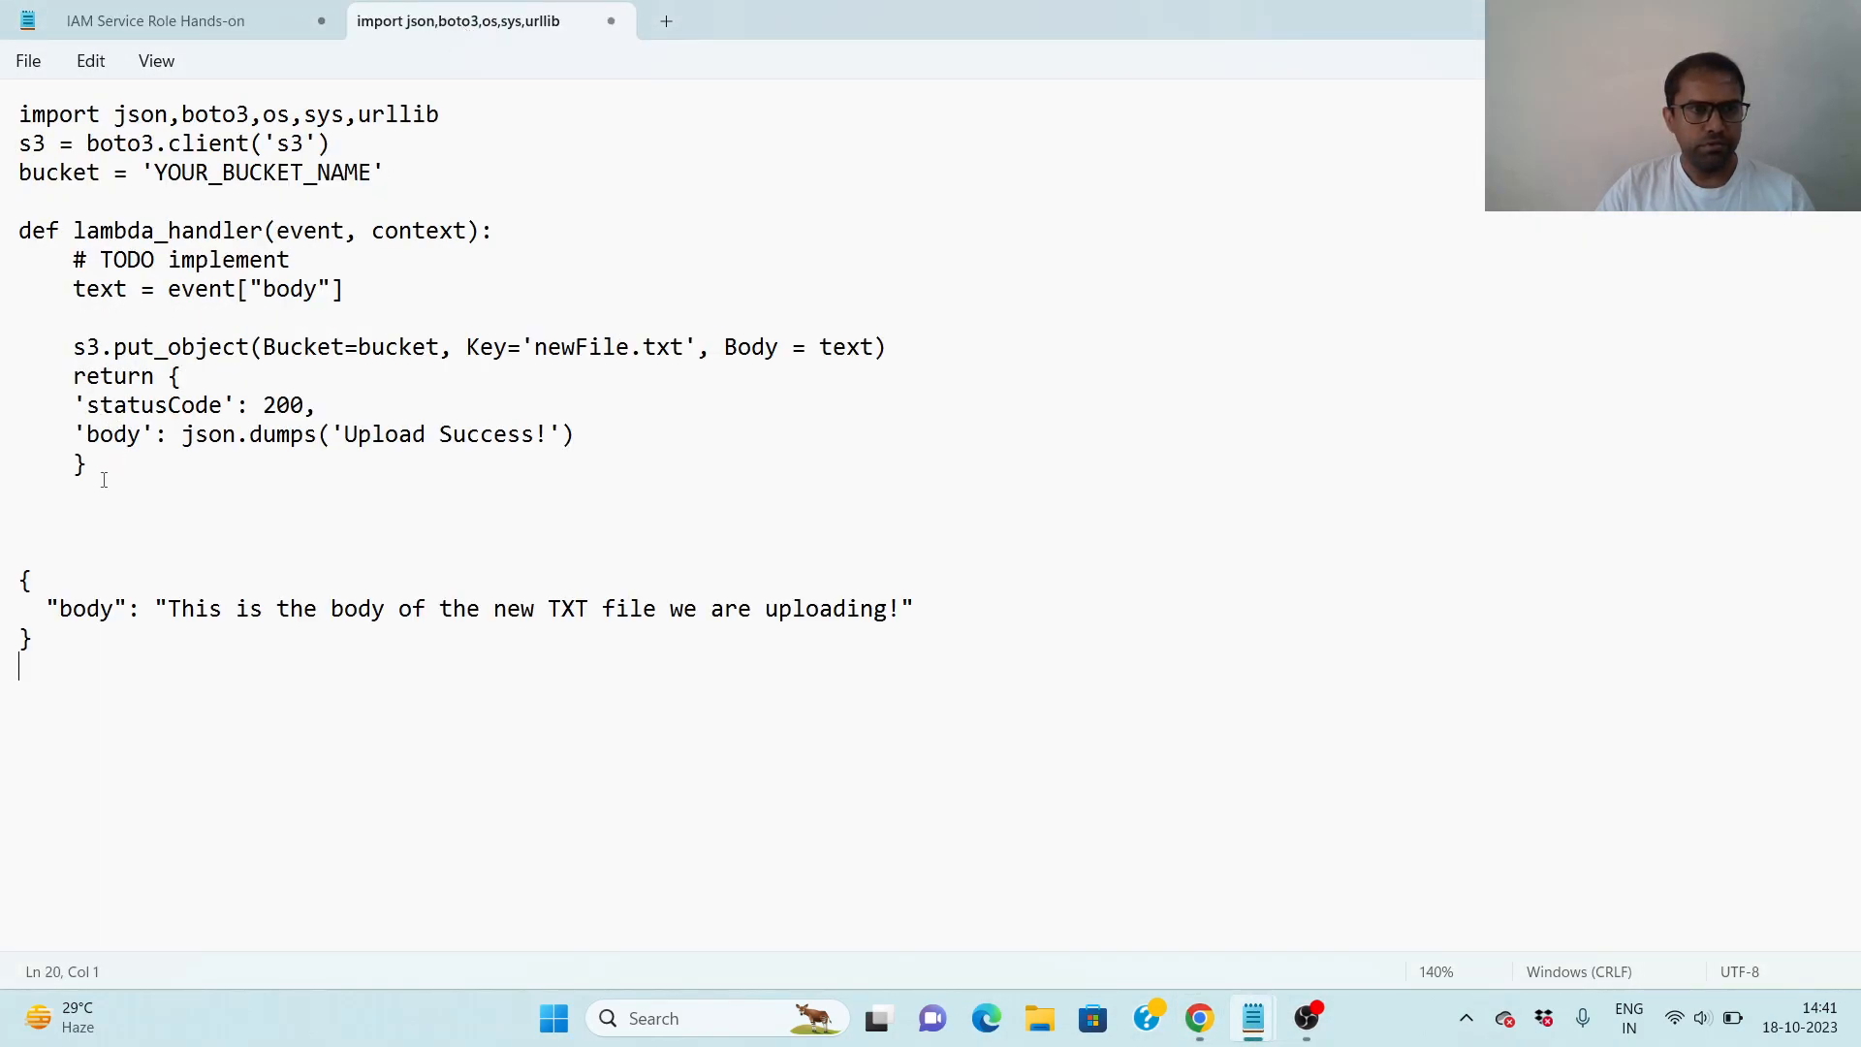
drag(80, 472, 15, 110)
key(ctrl+c)
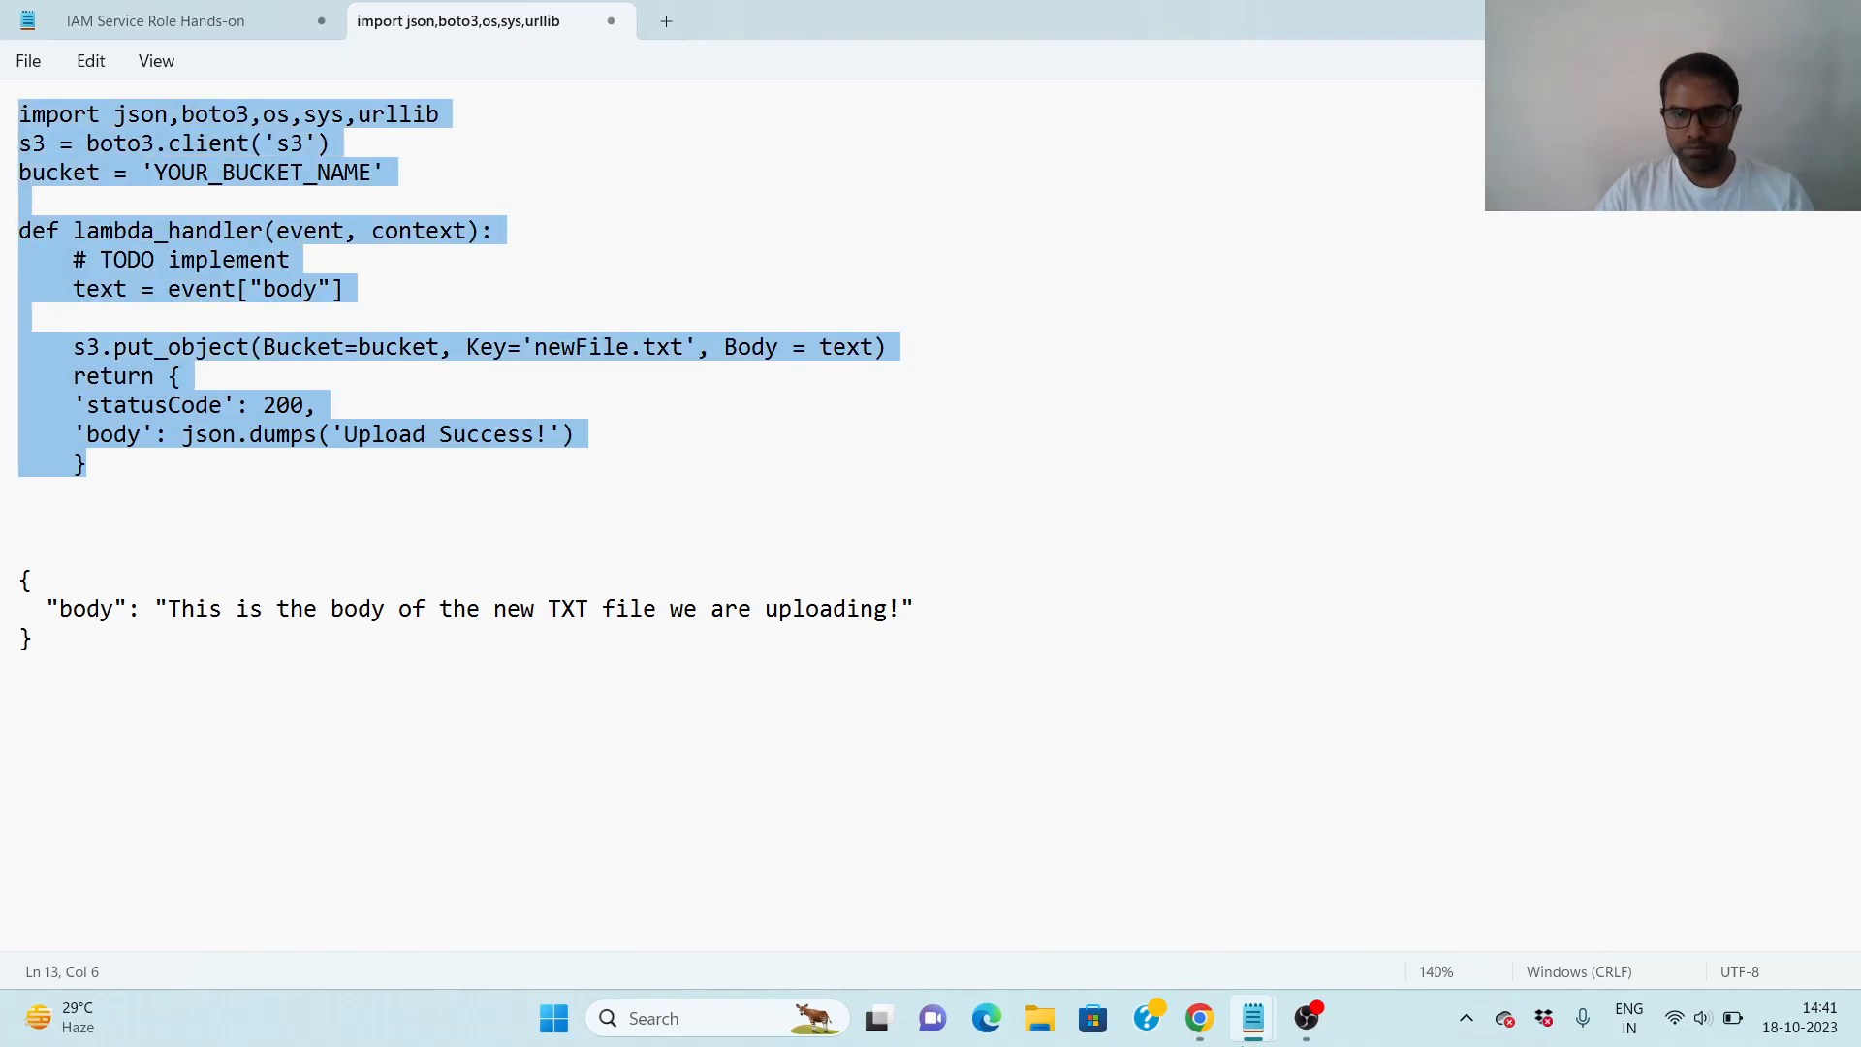
mouse_move(1251, 1022)
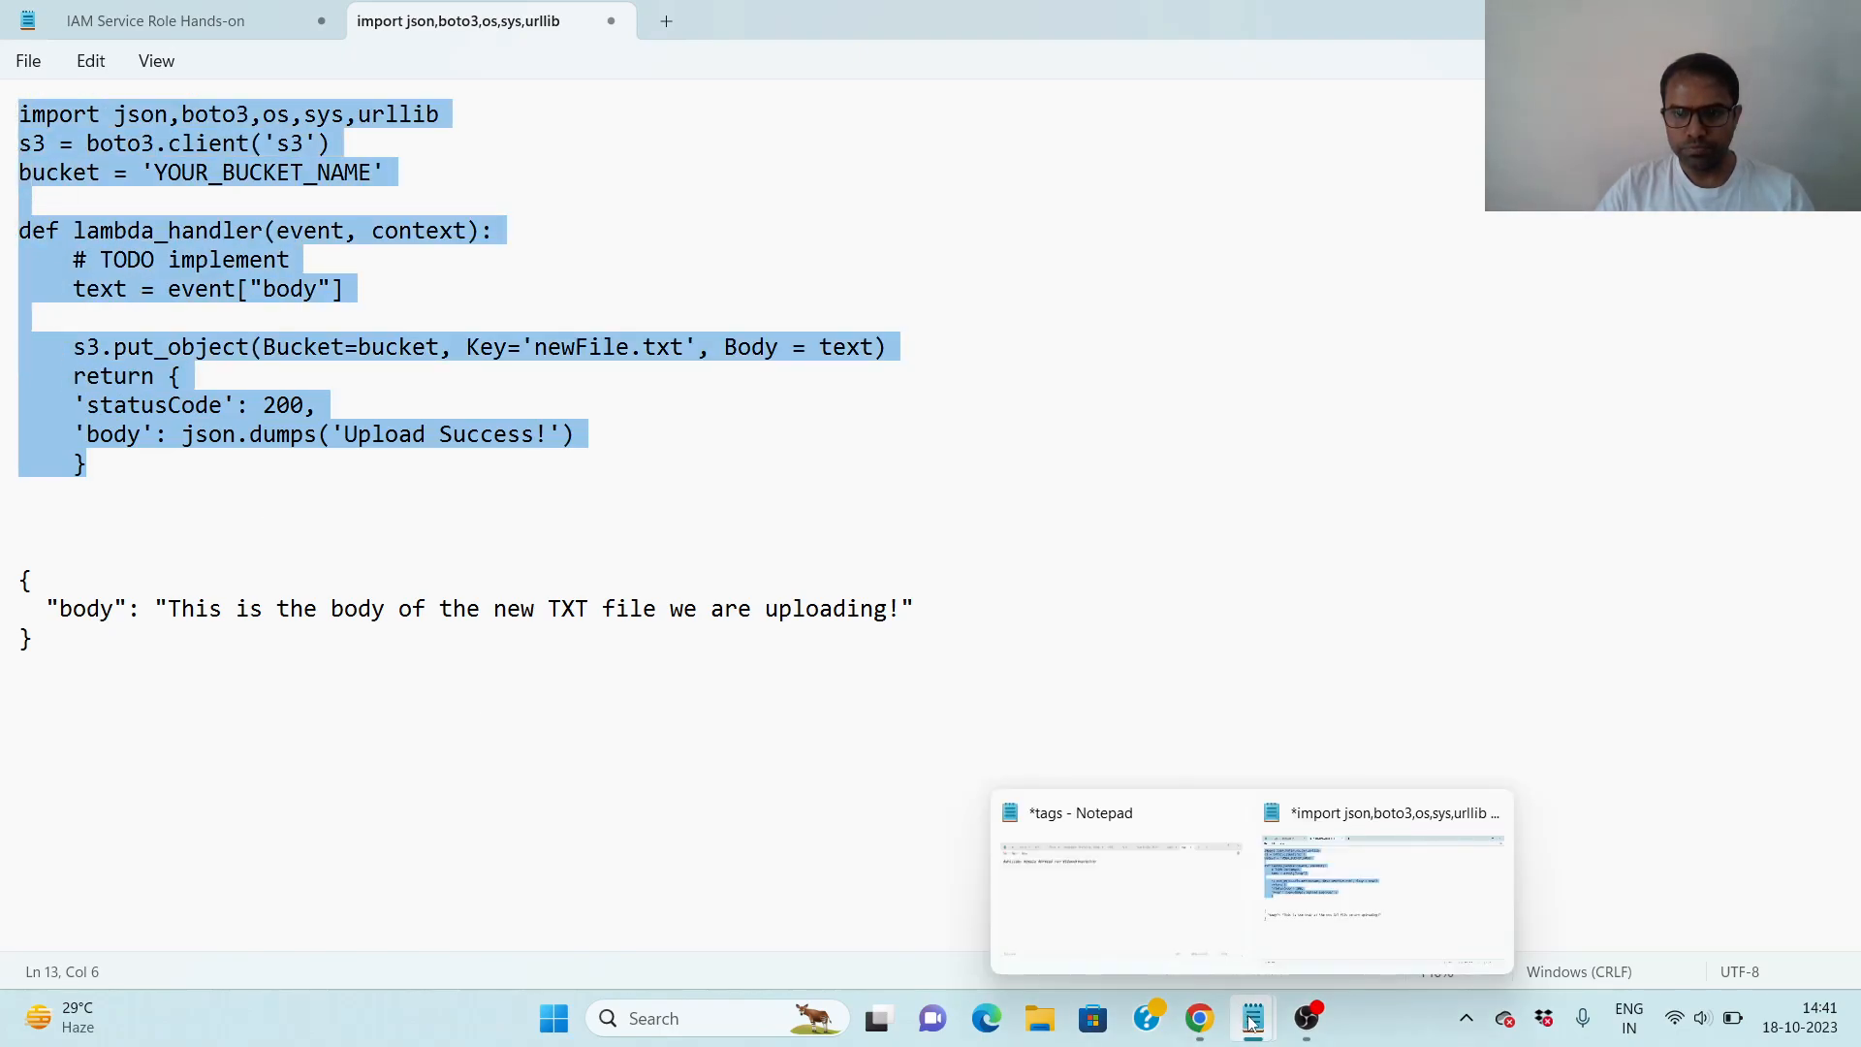
click(1202, 1022)
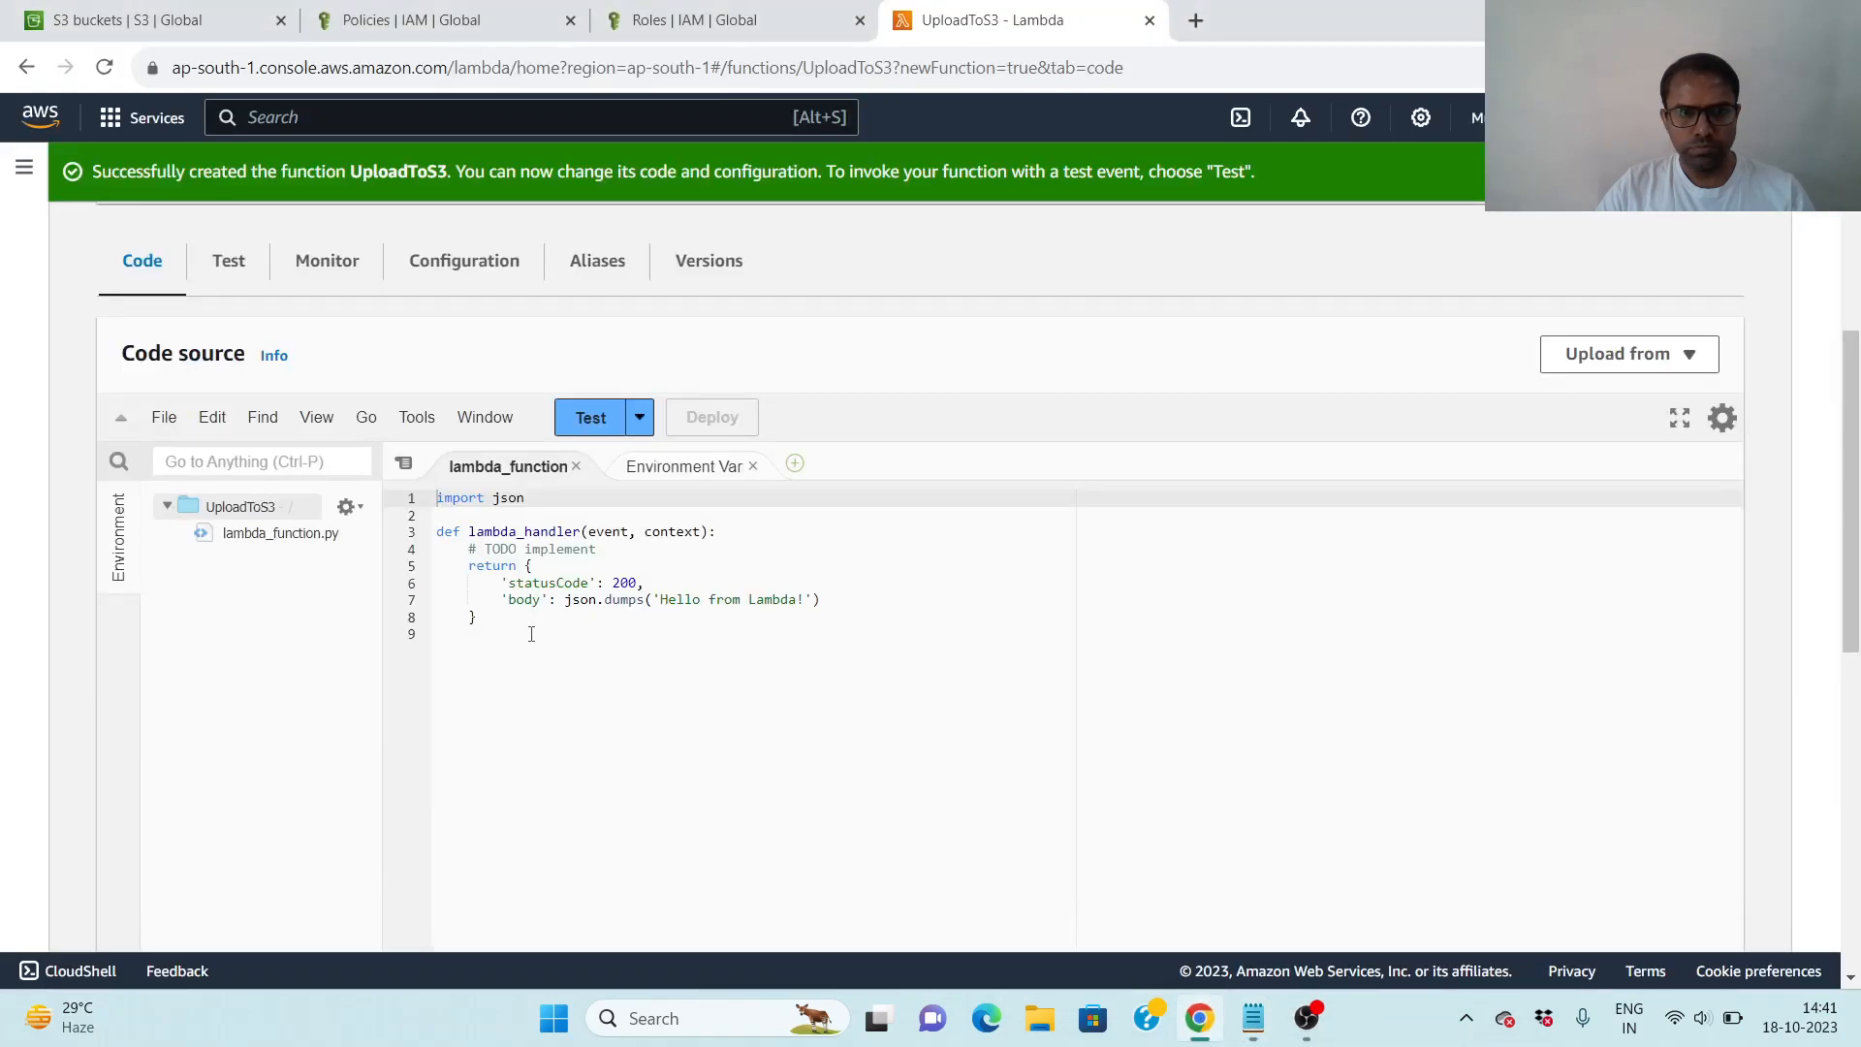
drag(475, 620, 438, 499)
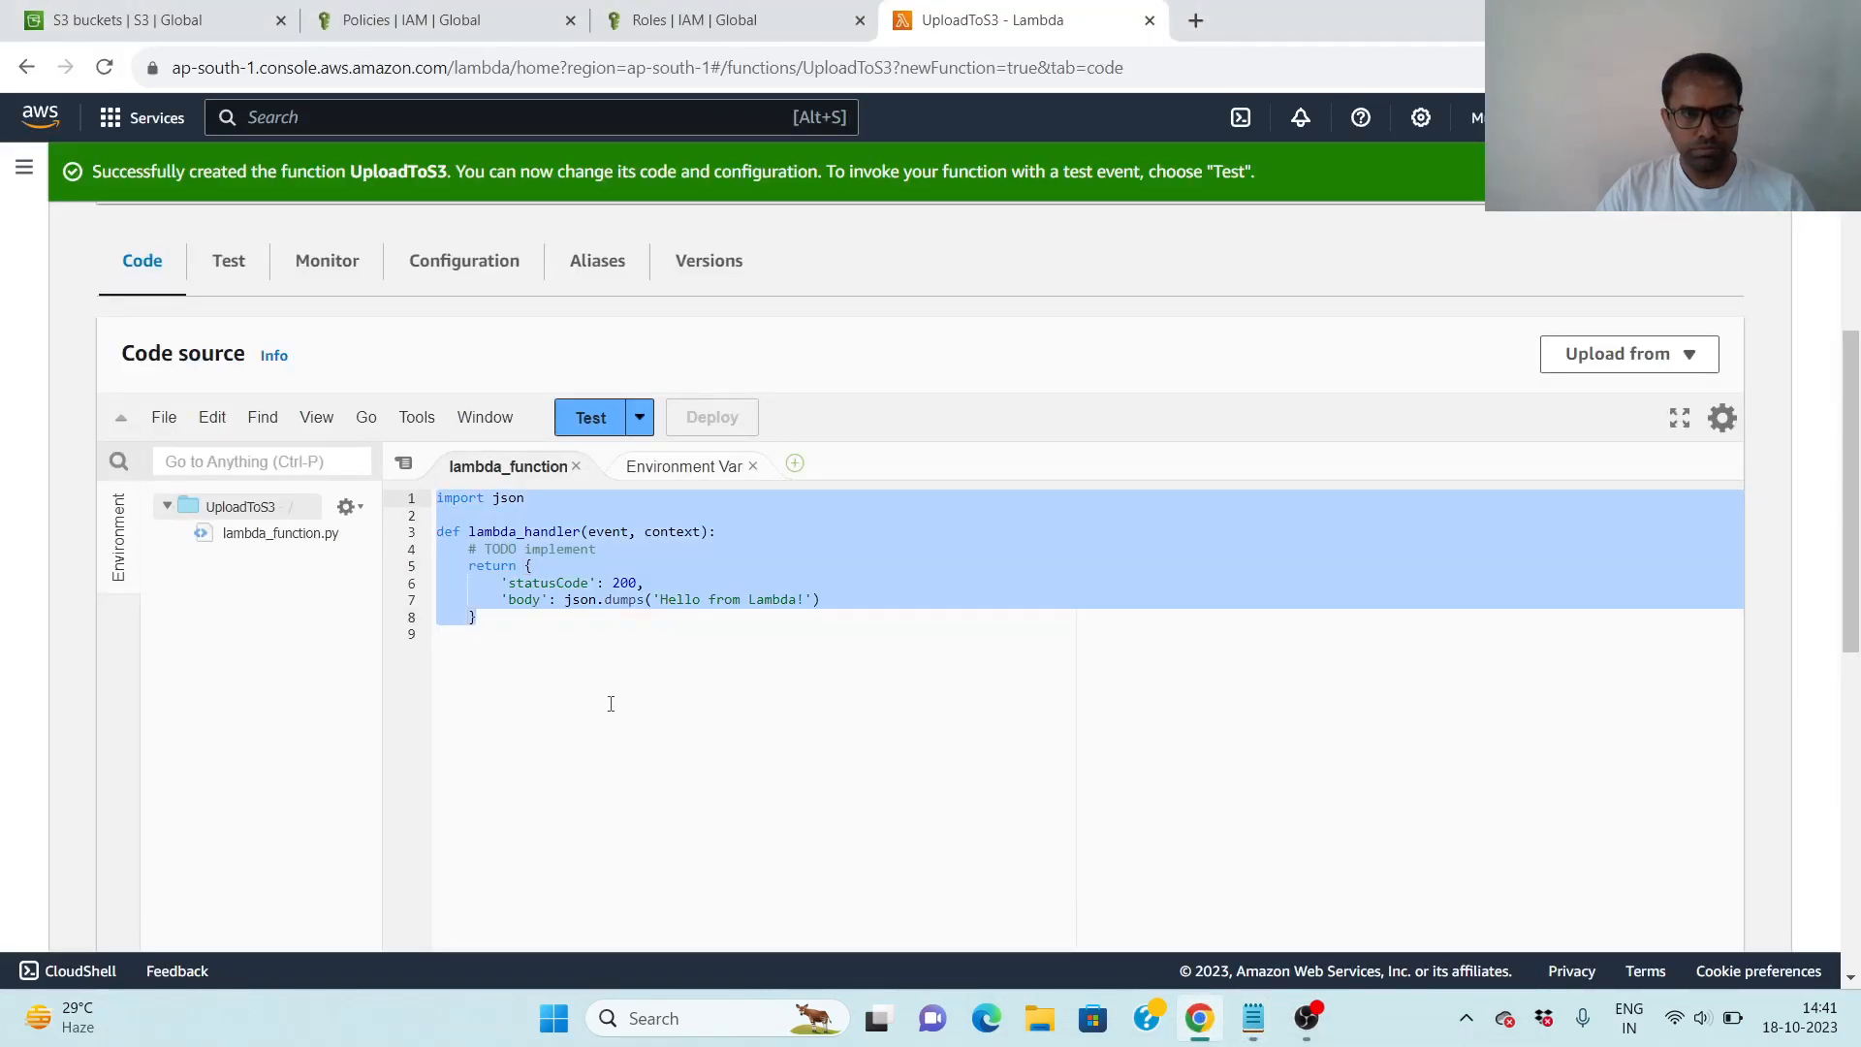
key(ctrl+v)
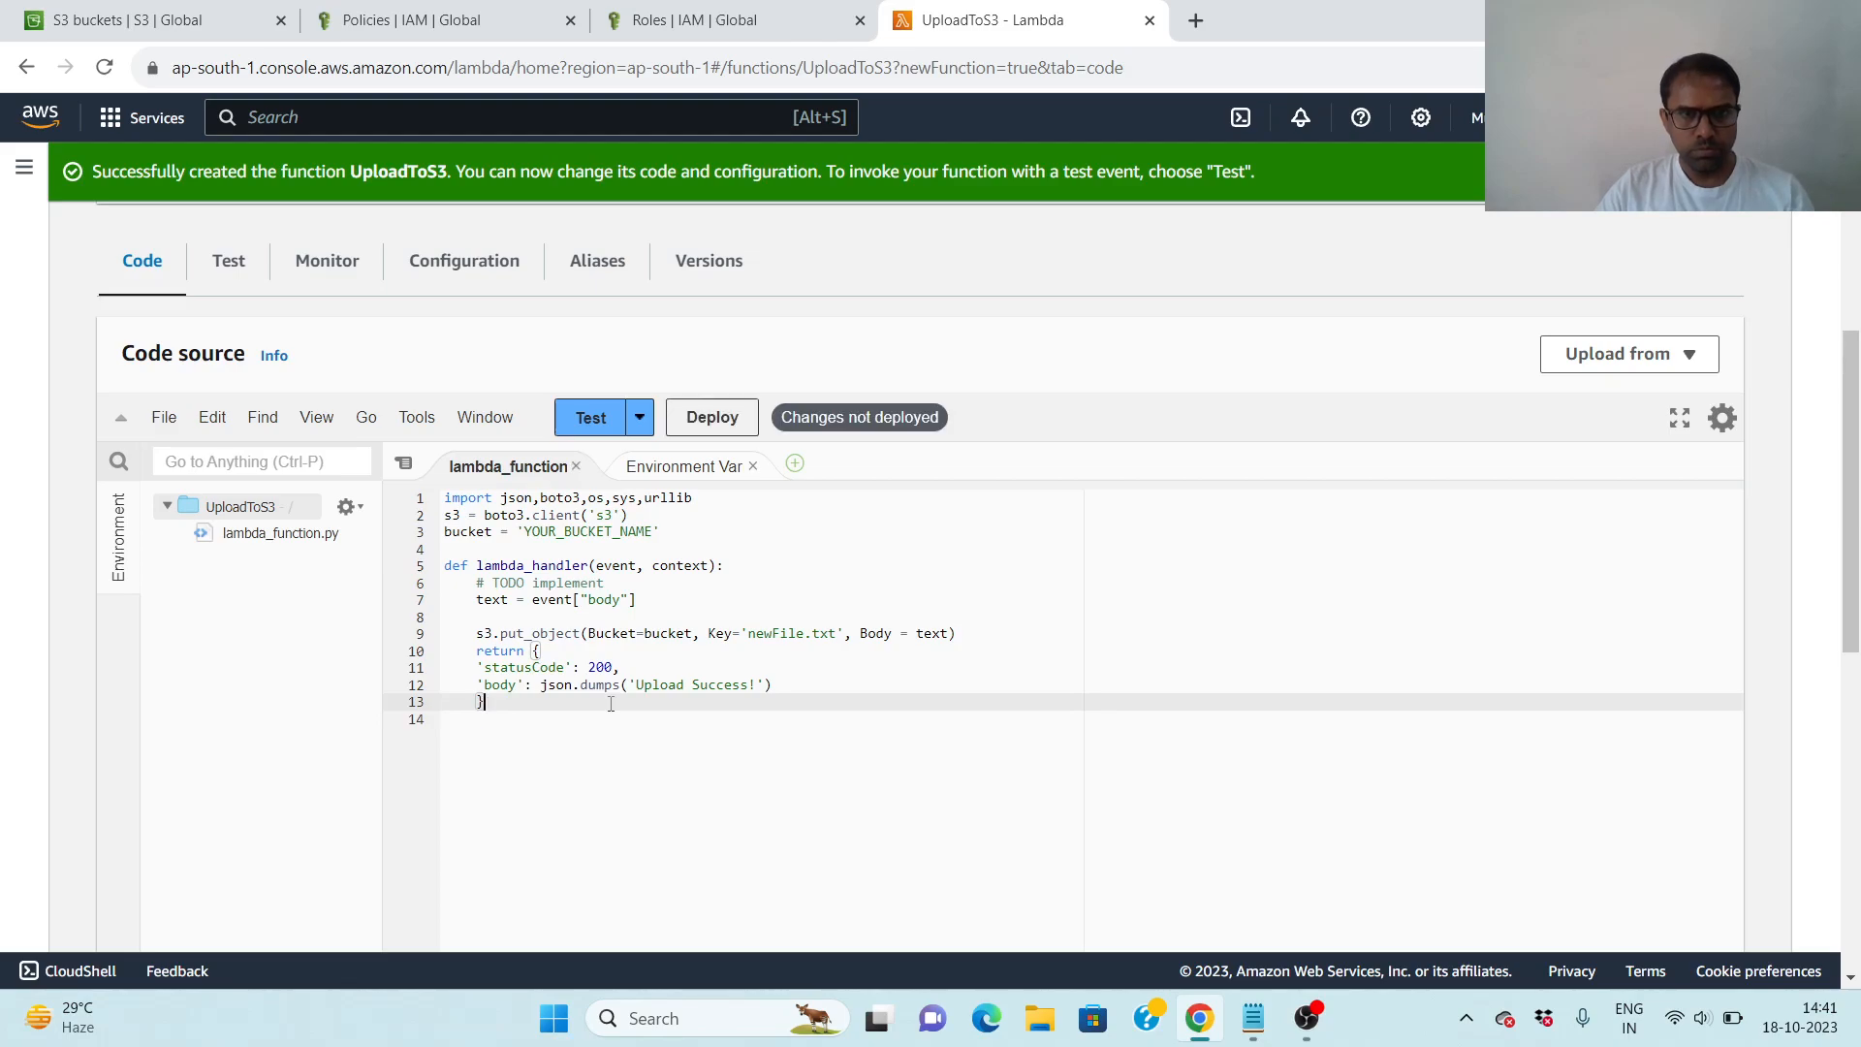
- Replace the YOUR_BUCKET_NAME placeholder in the function code with the newly created S3 bucket's name, copied from the S3 bucket list
click(655, 532)
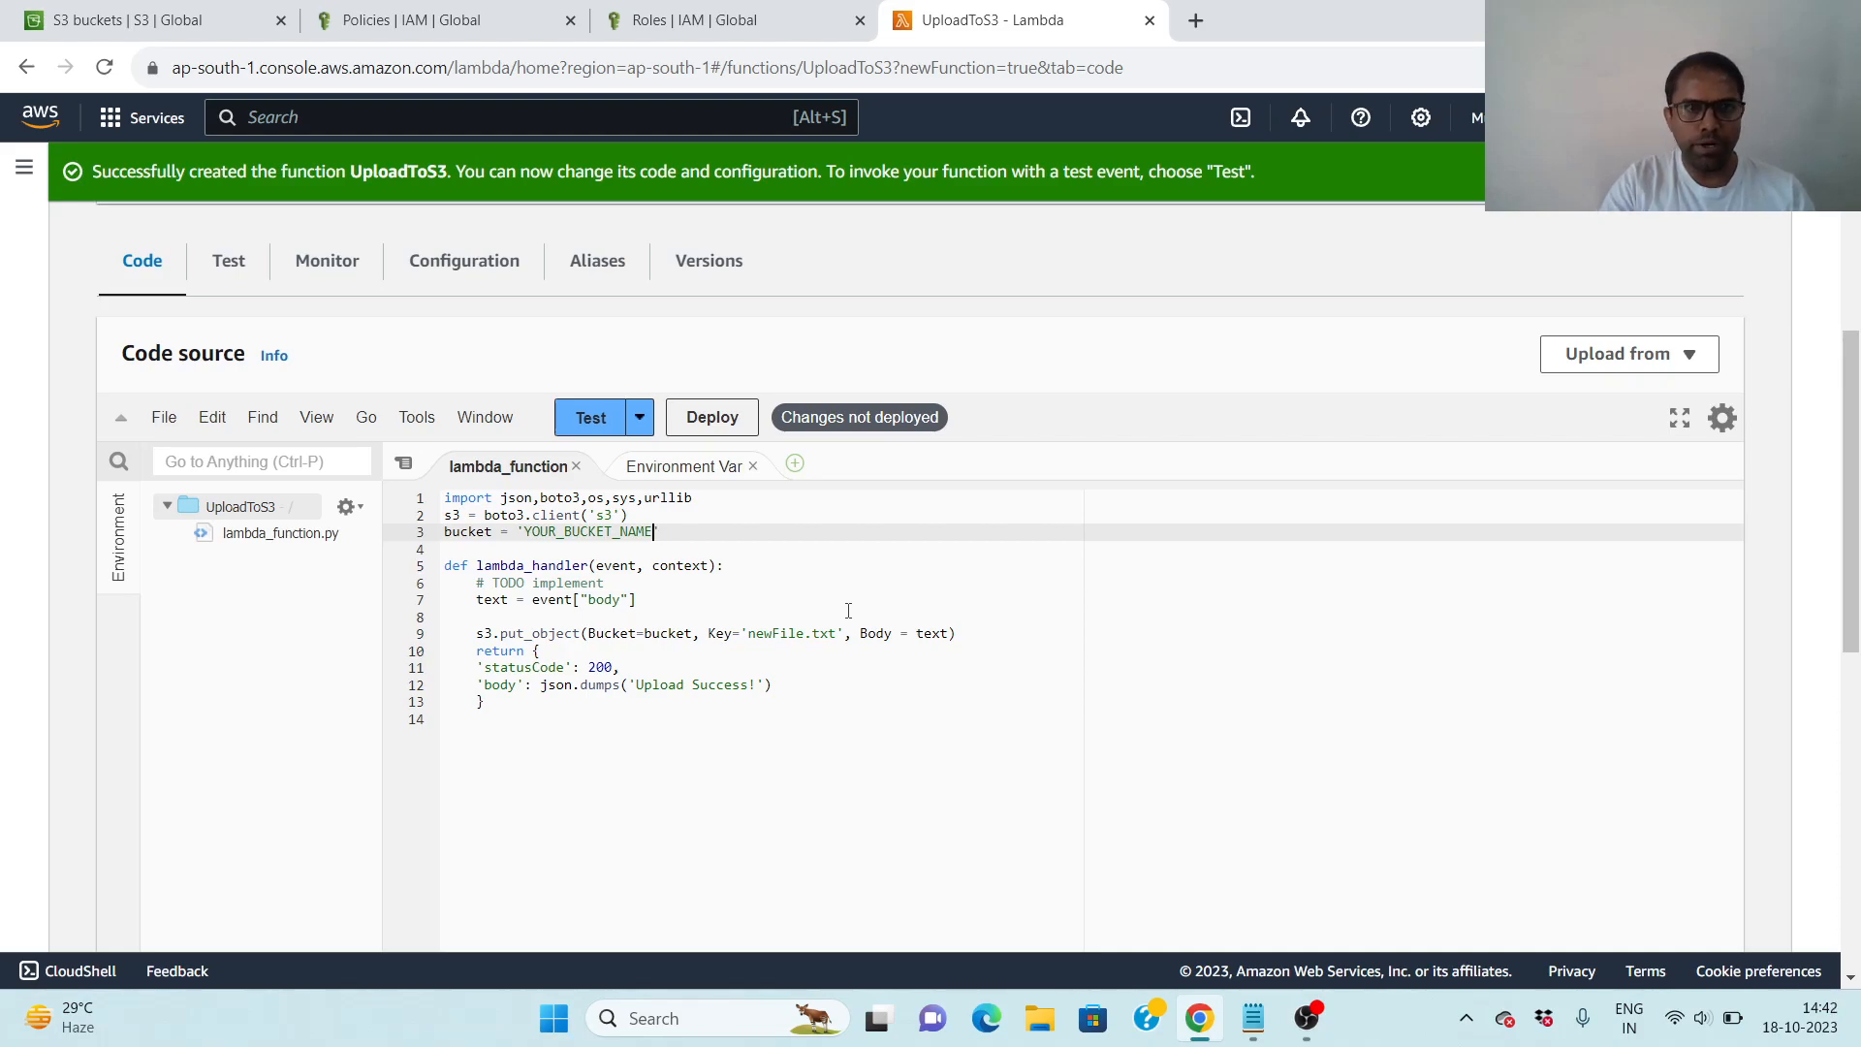
click(161, 29)
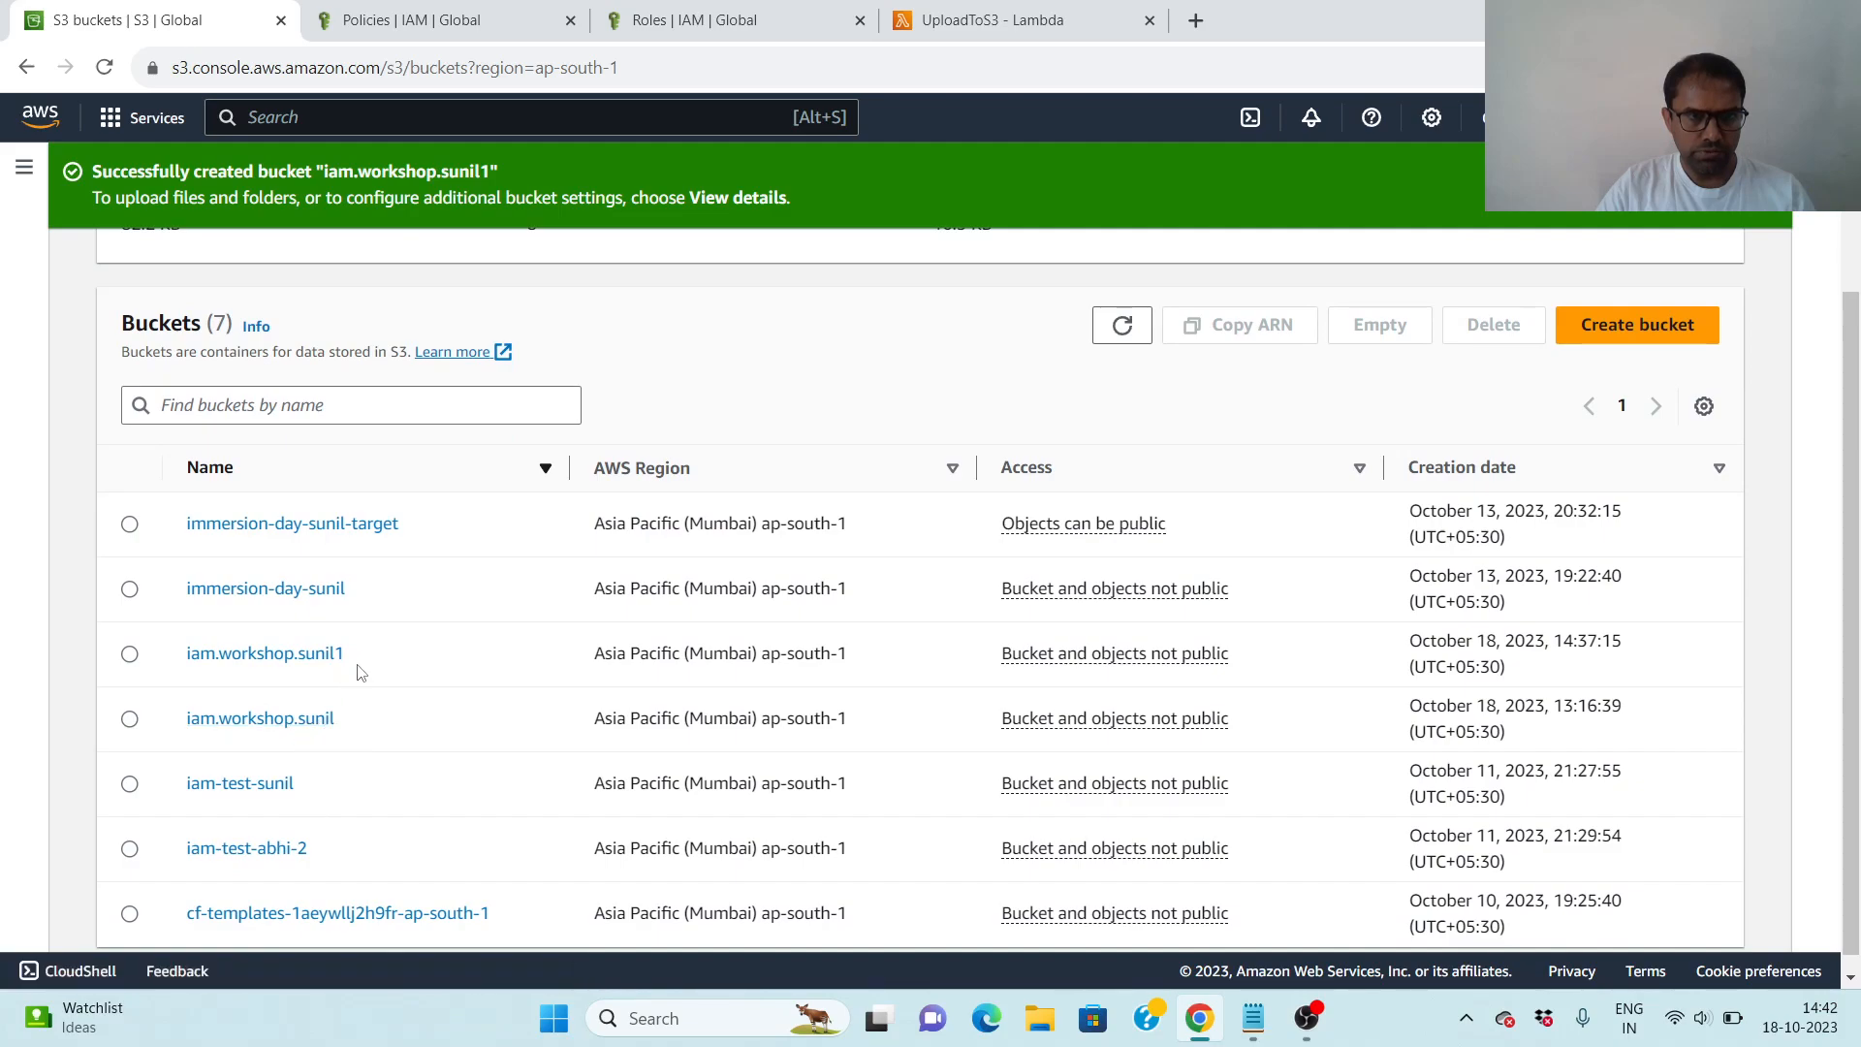
drag(357, 657, 185, 657)
key(ctrl+c)
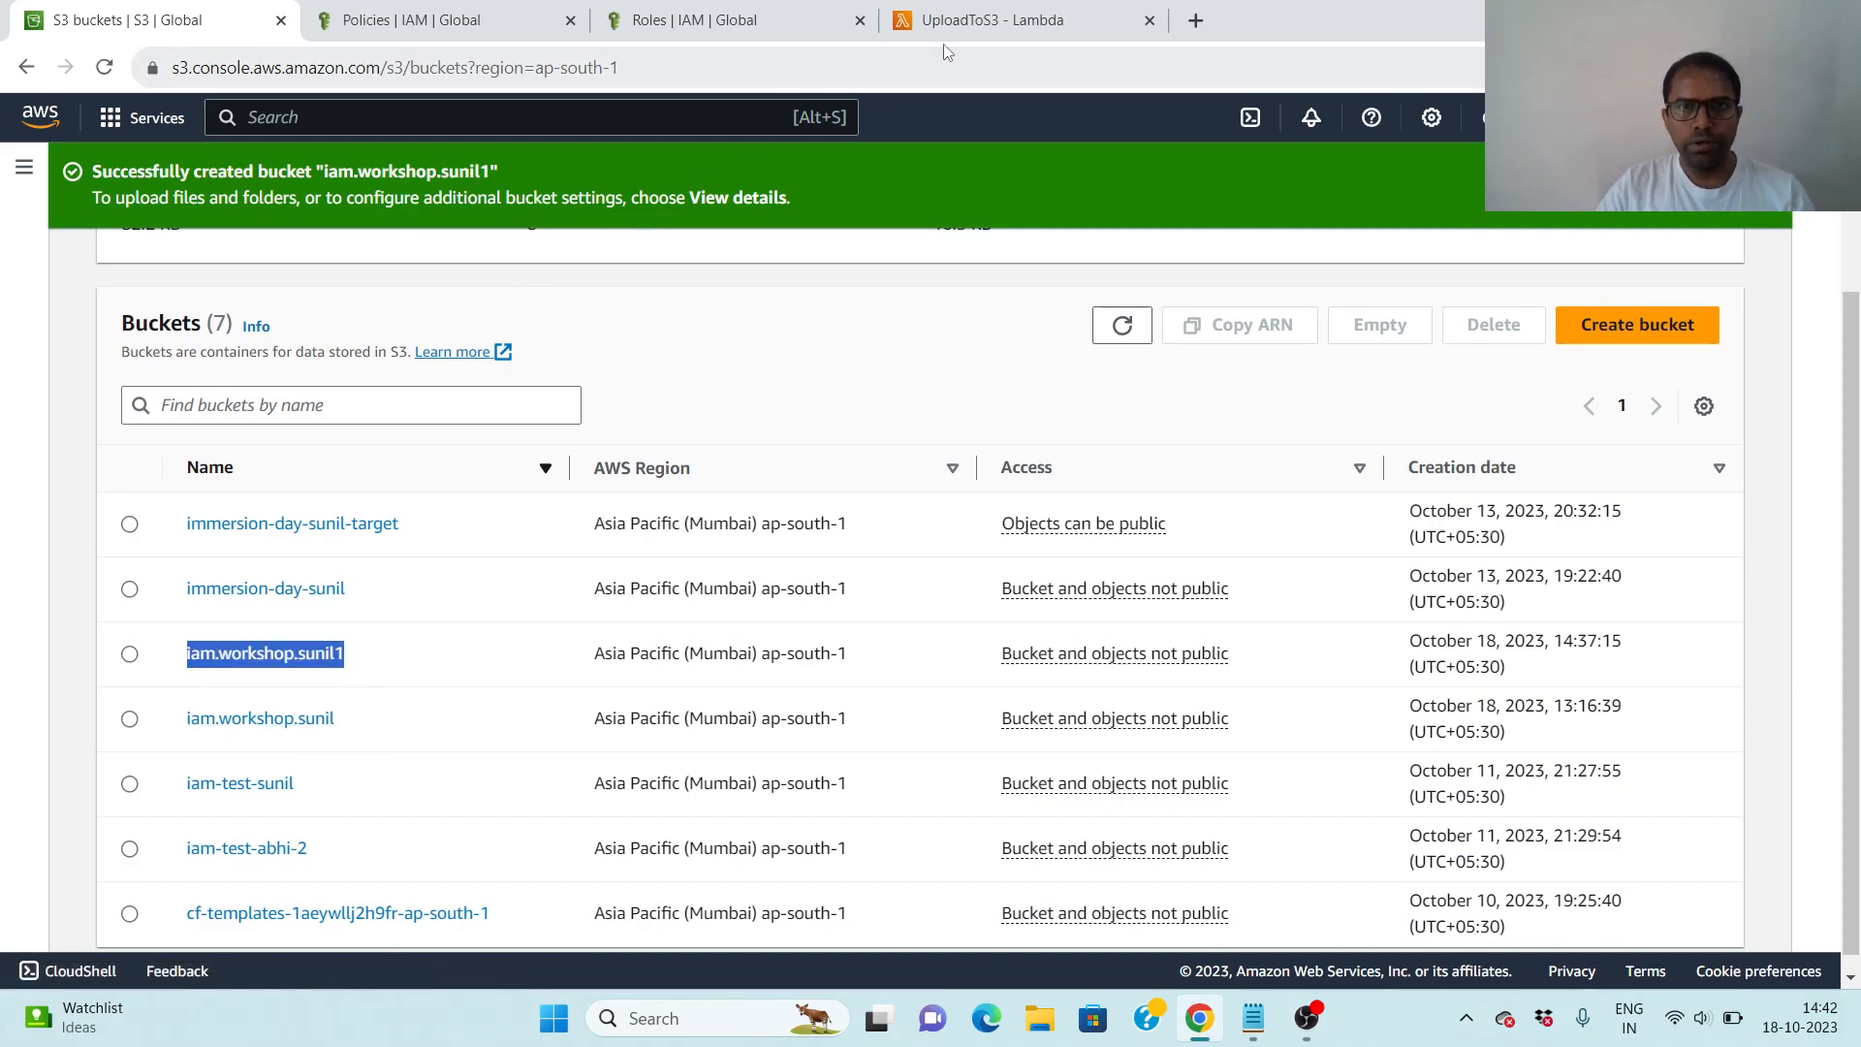
click(1032, 22)
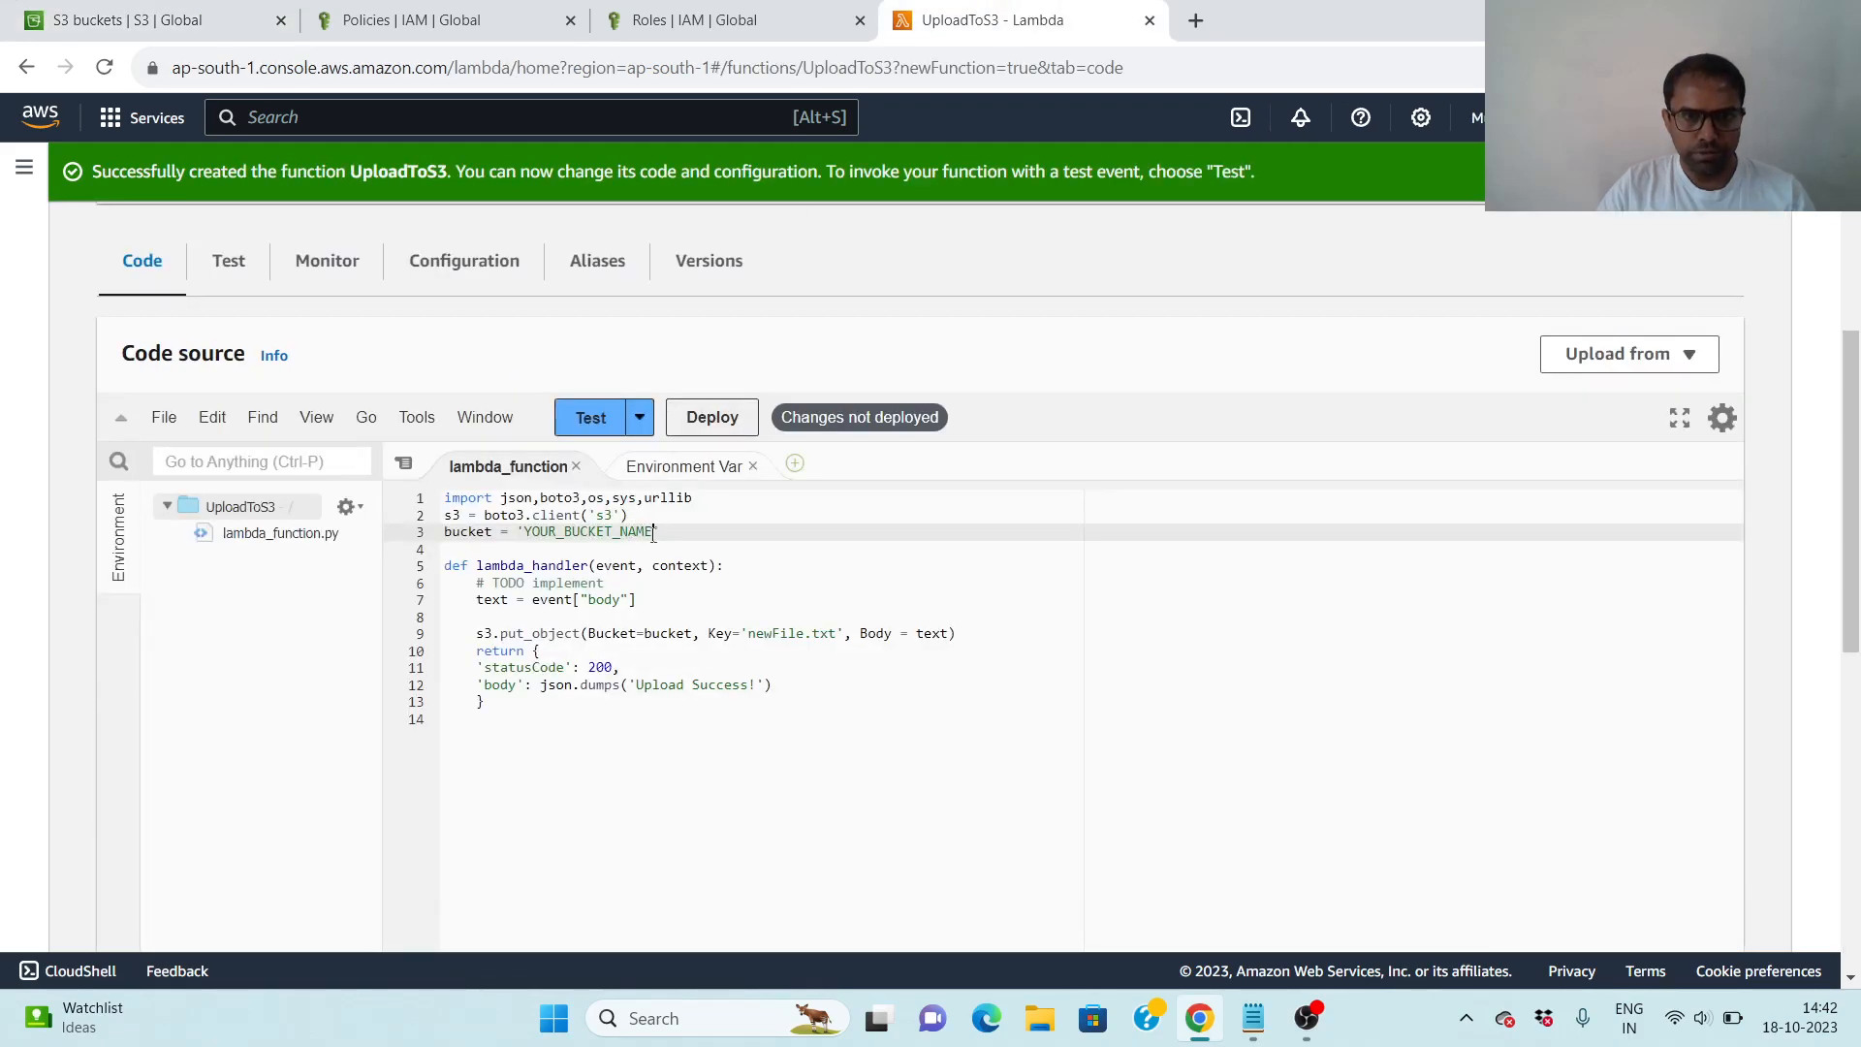
drag(654, 531, 533, 531)
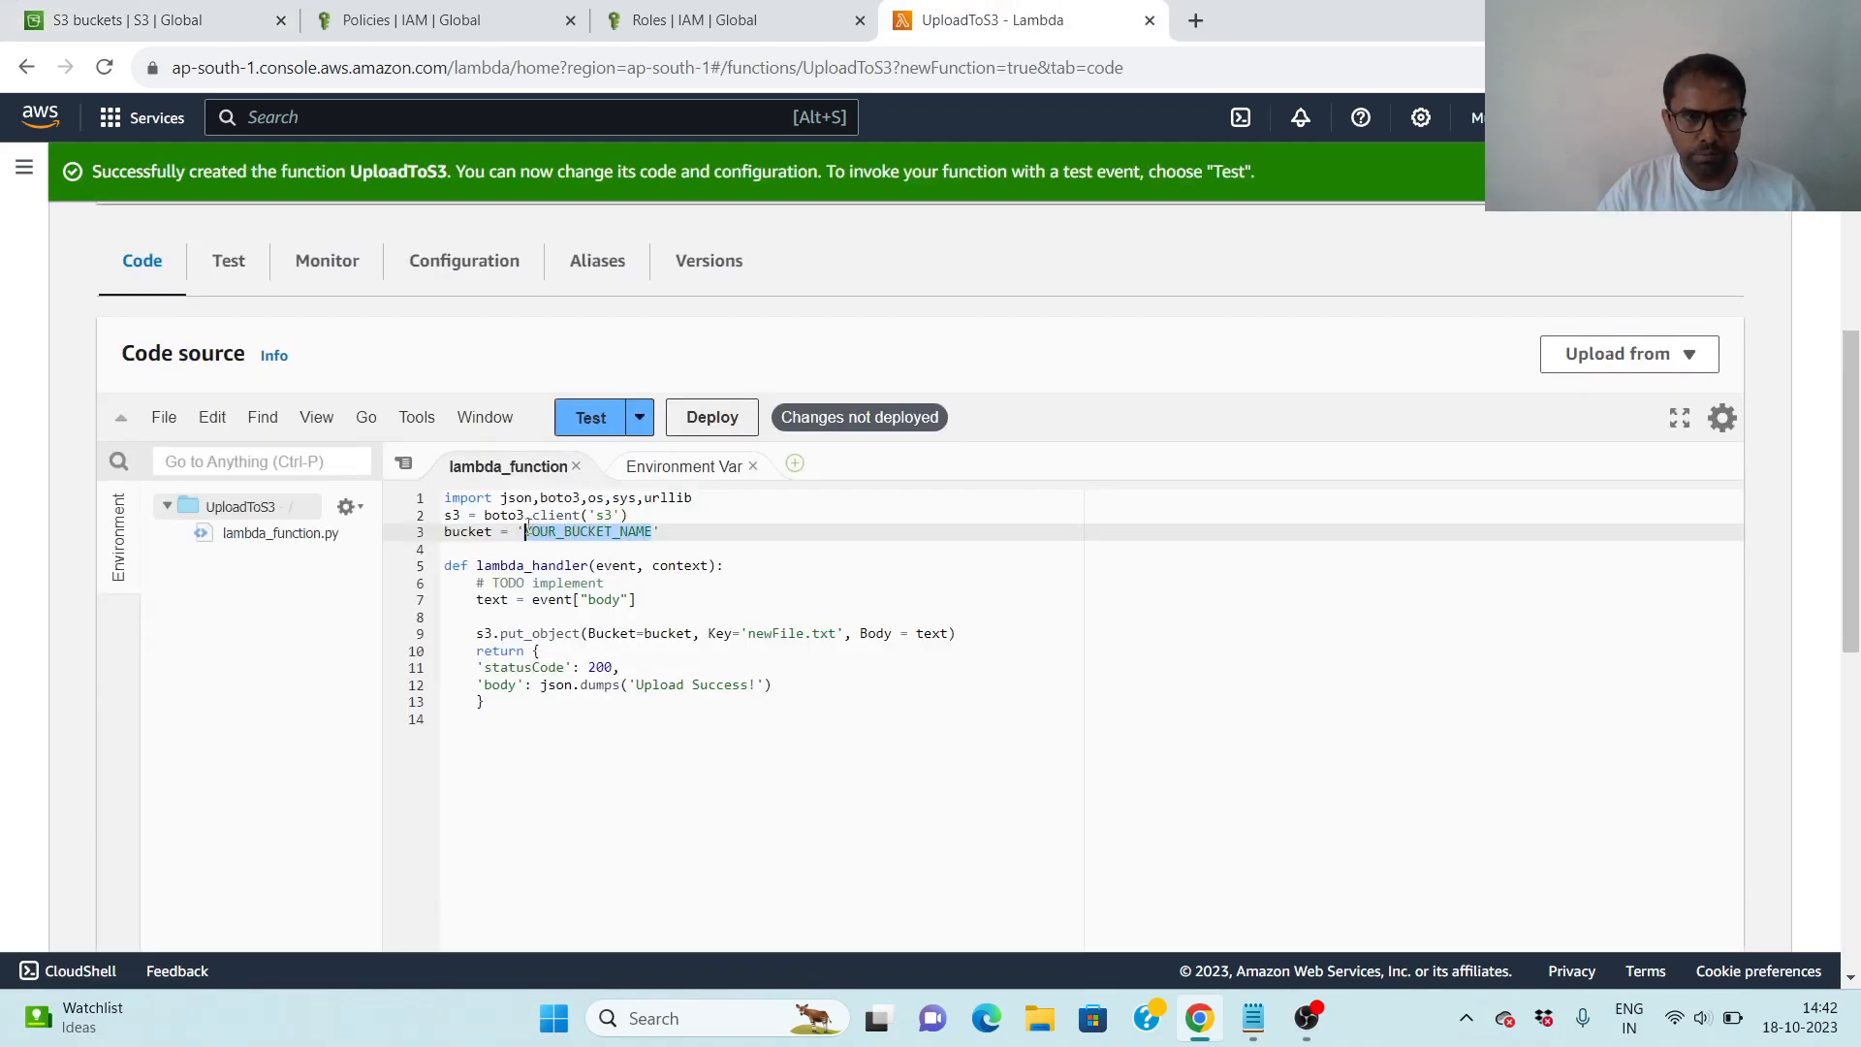
key(ctrl+v)
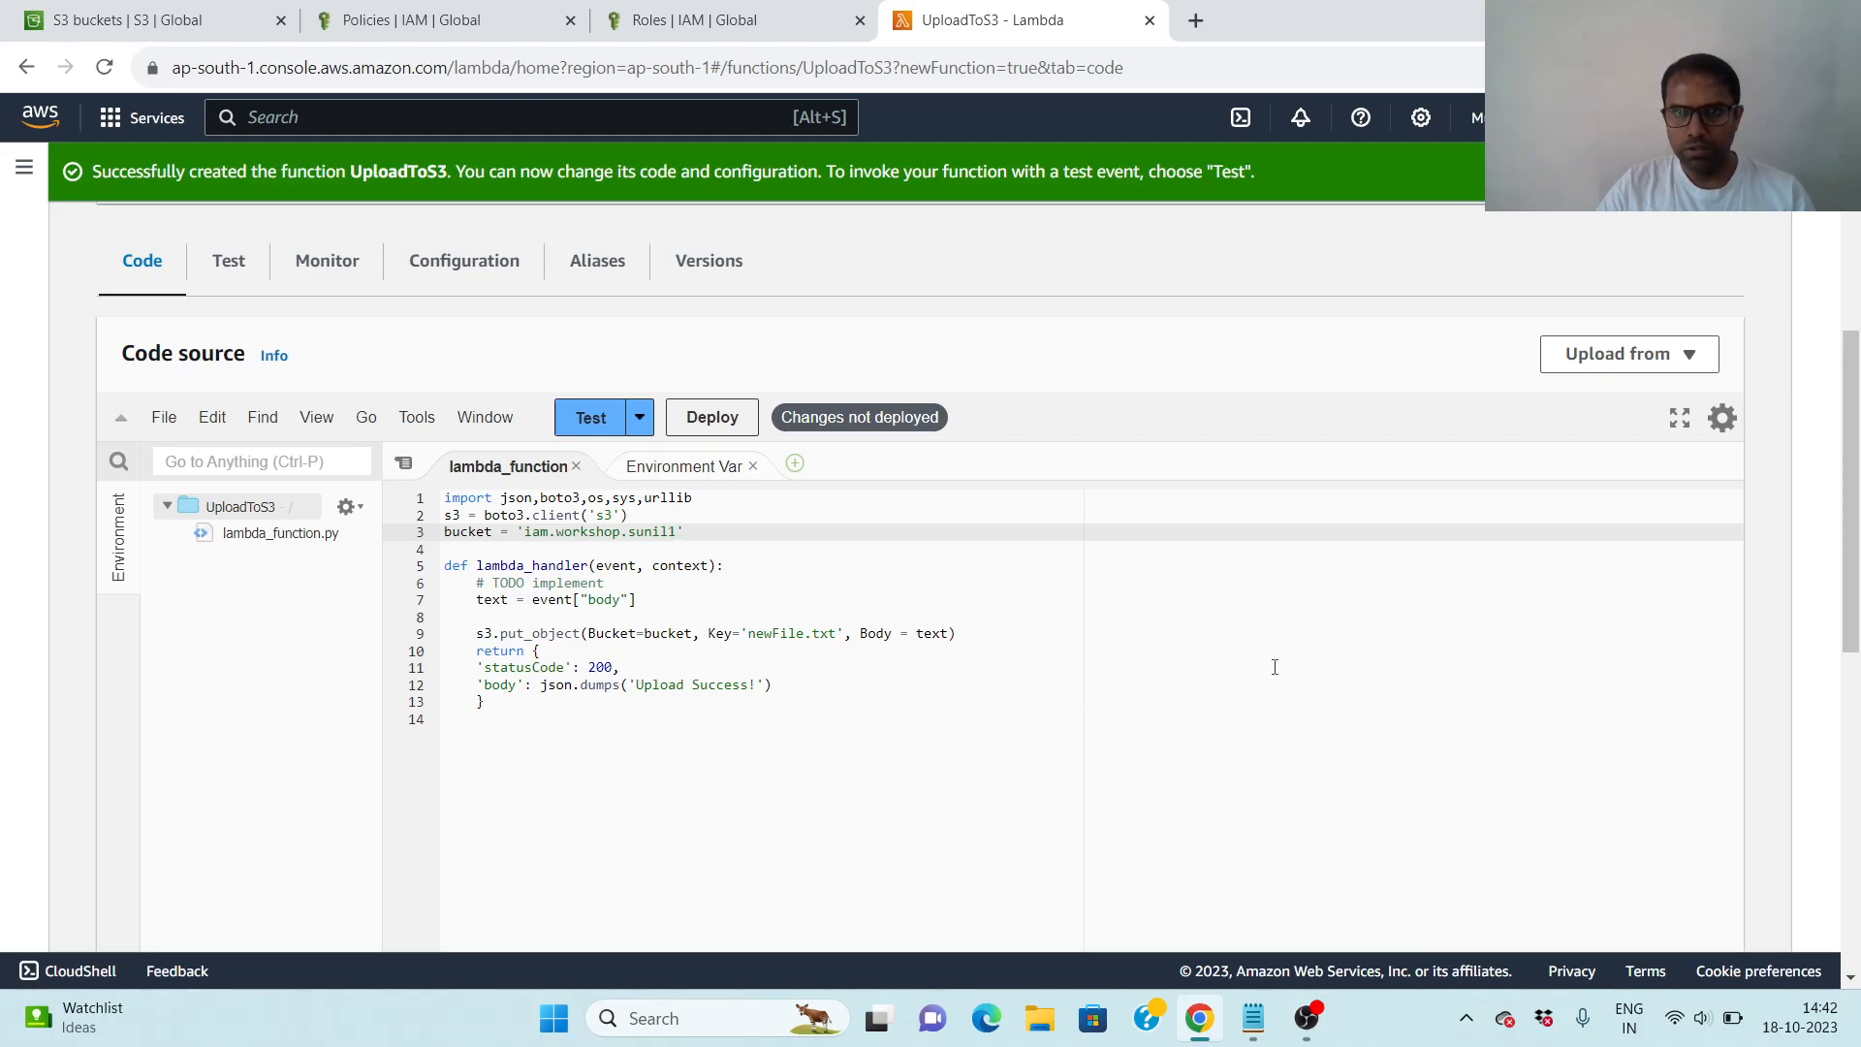
- Check the hands-on steps in the Notepad notes, then return to Chrome and deploy the UploadToS3 code changes
scroll(1245, 640, down, 1)
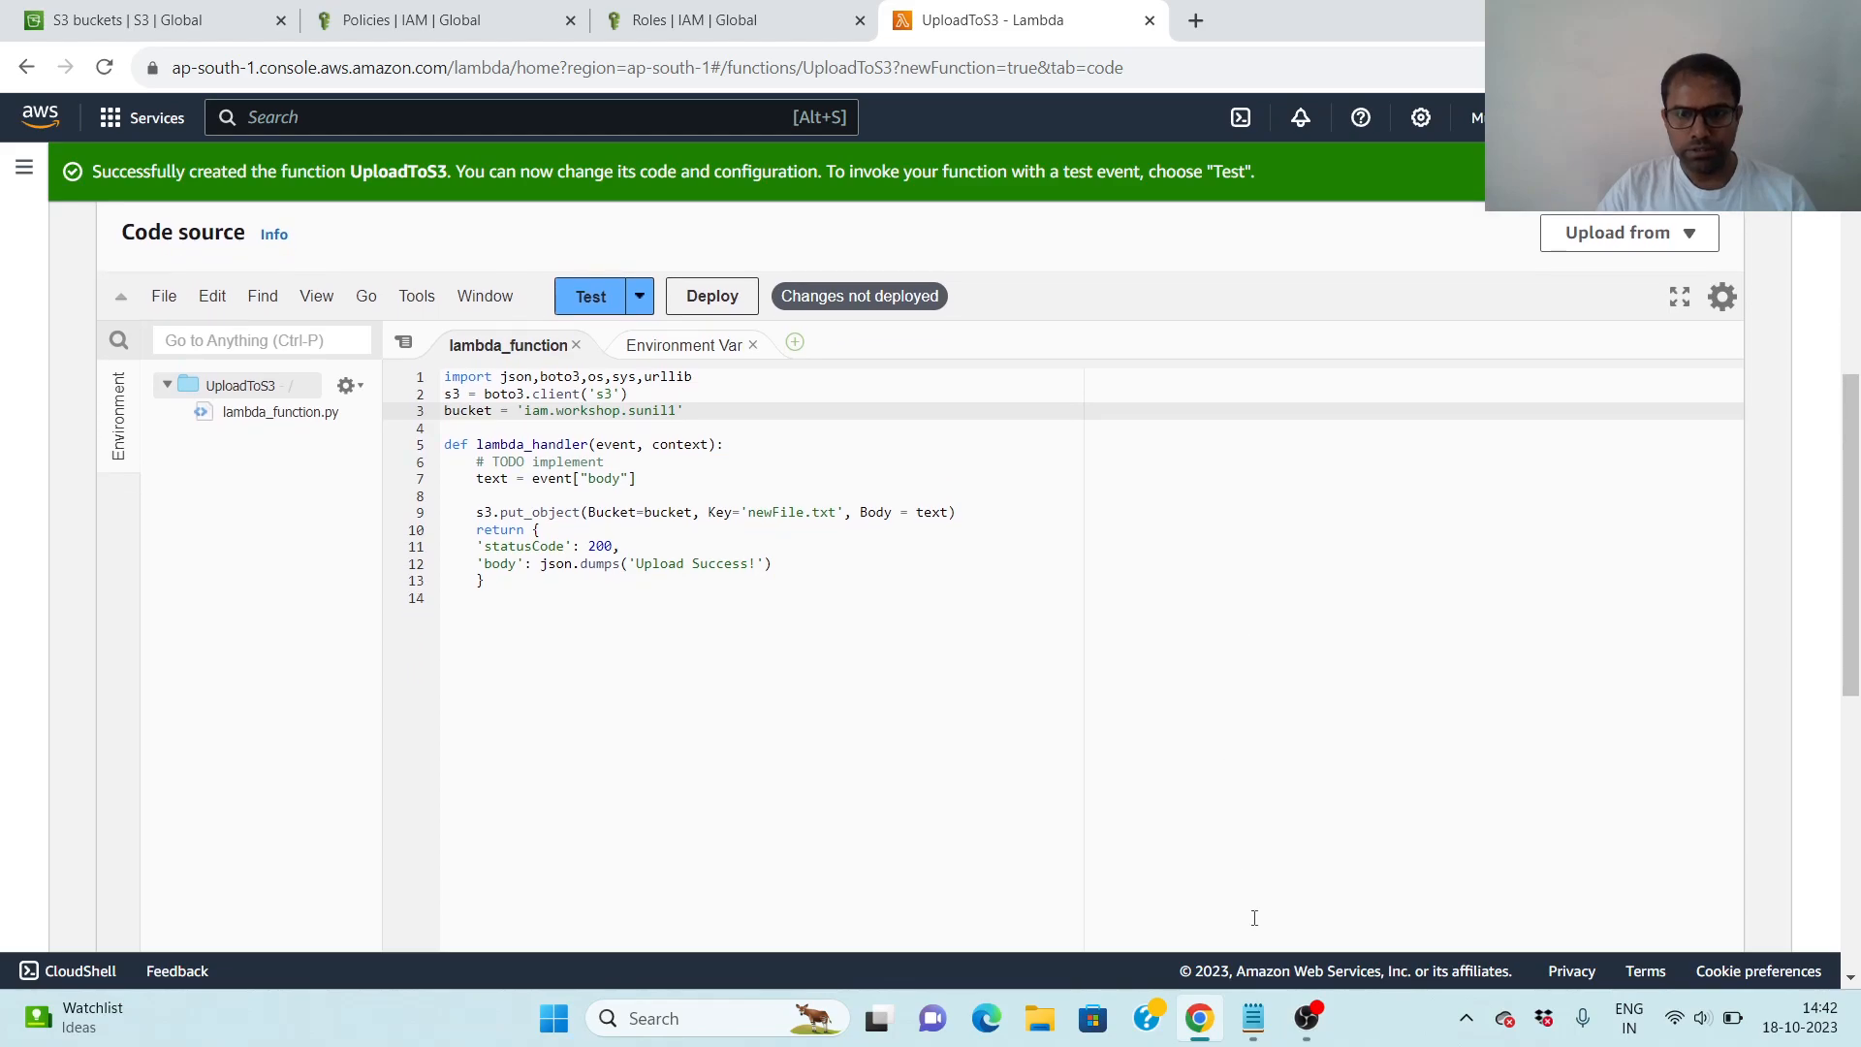
mouse_move(1254, 1017)
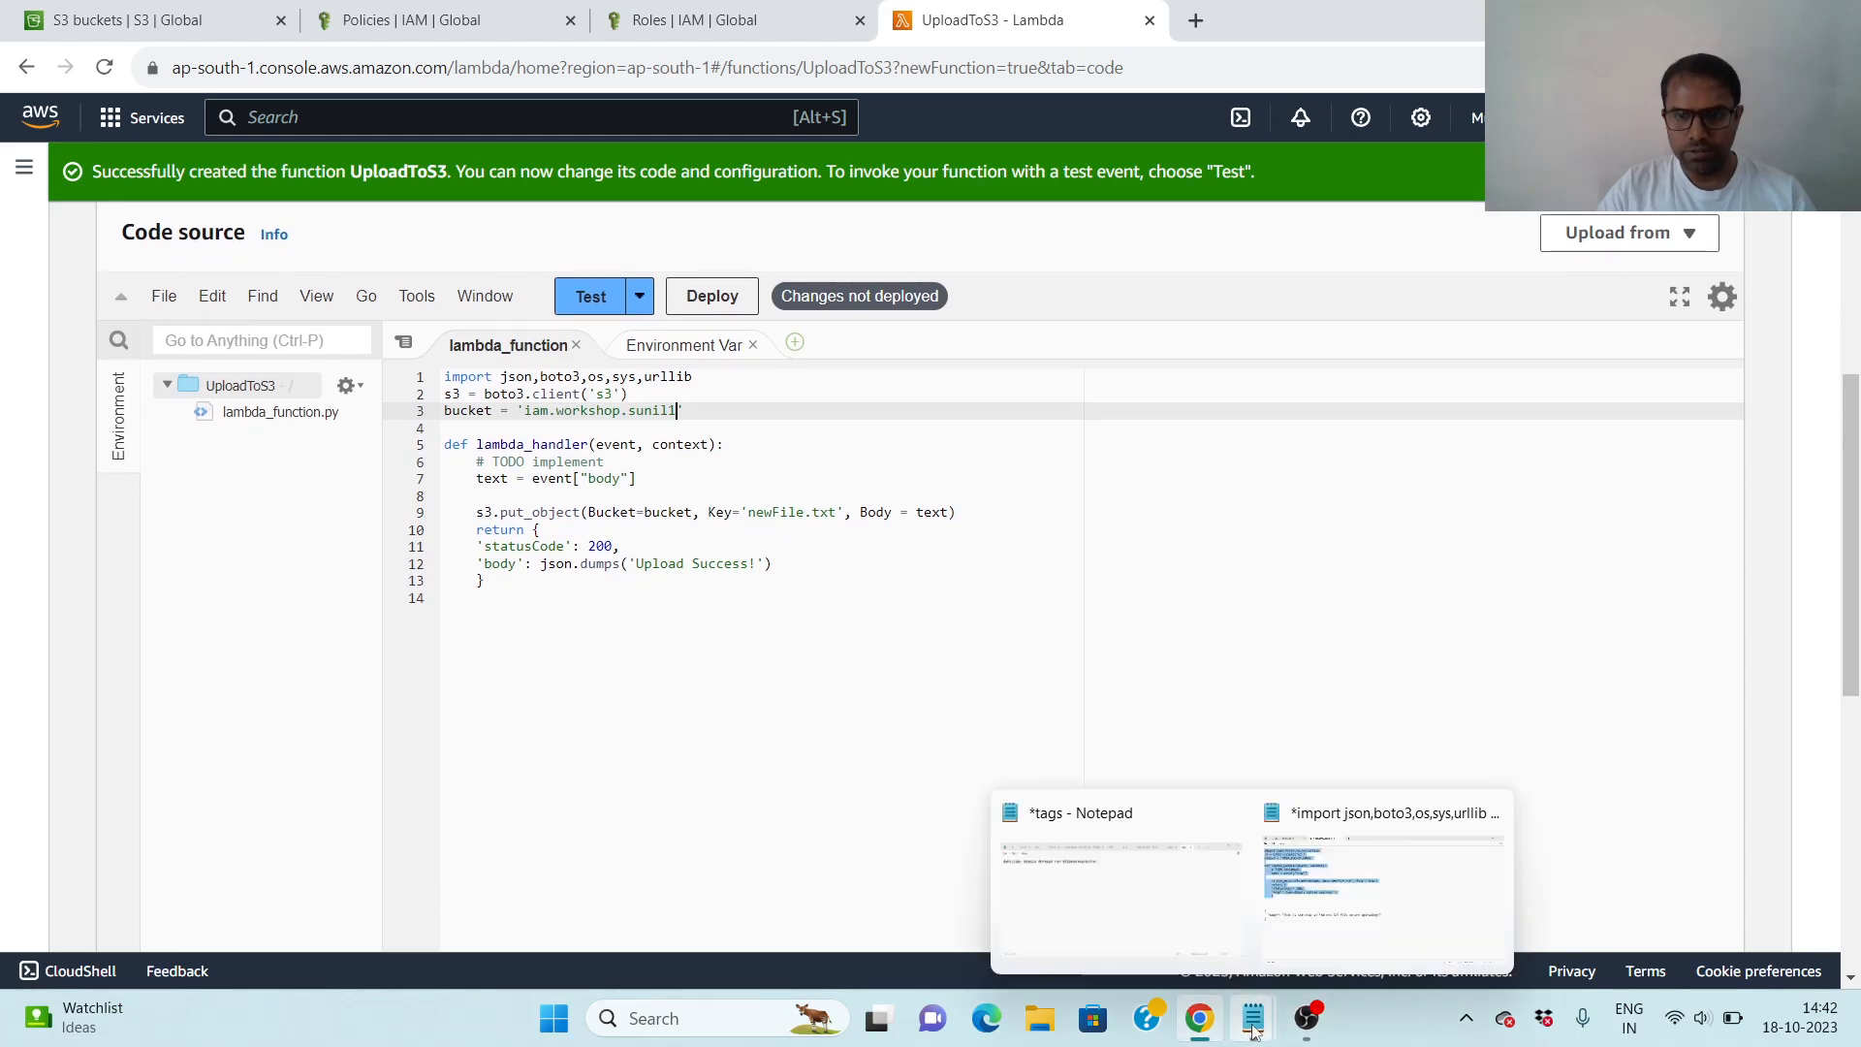
click(1357, 882)
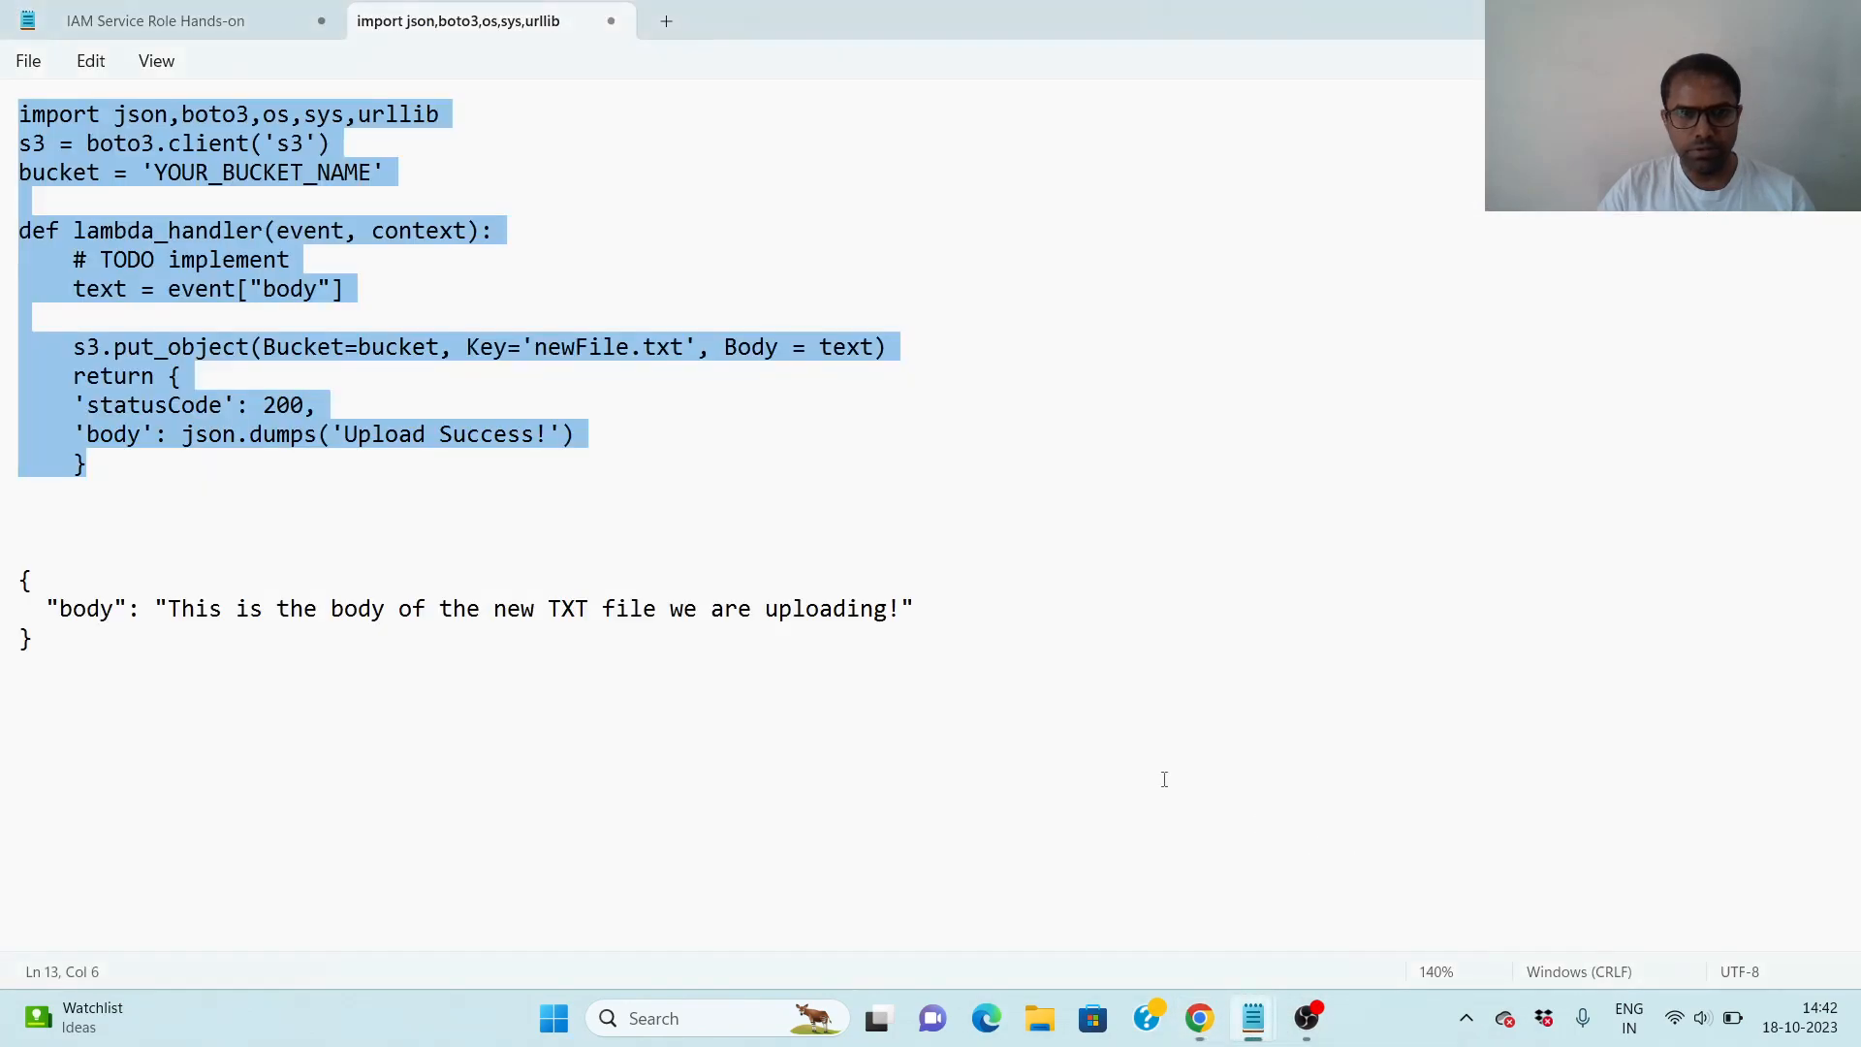
click(204, 24)
click(624, 530)
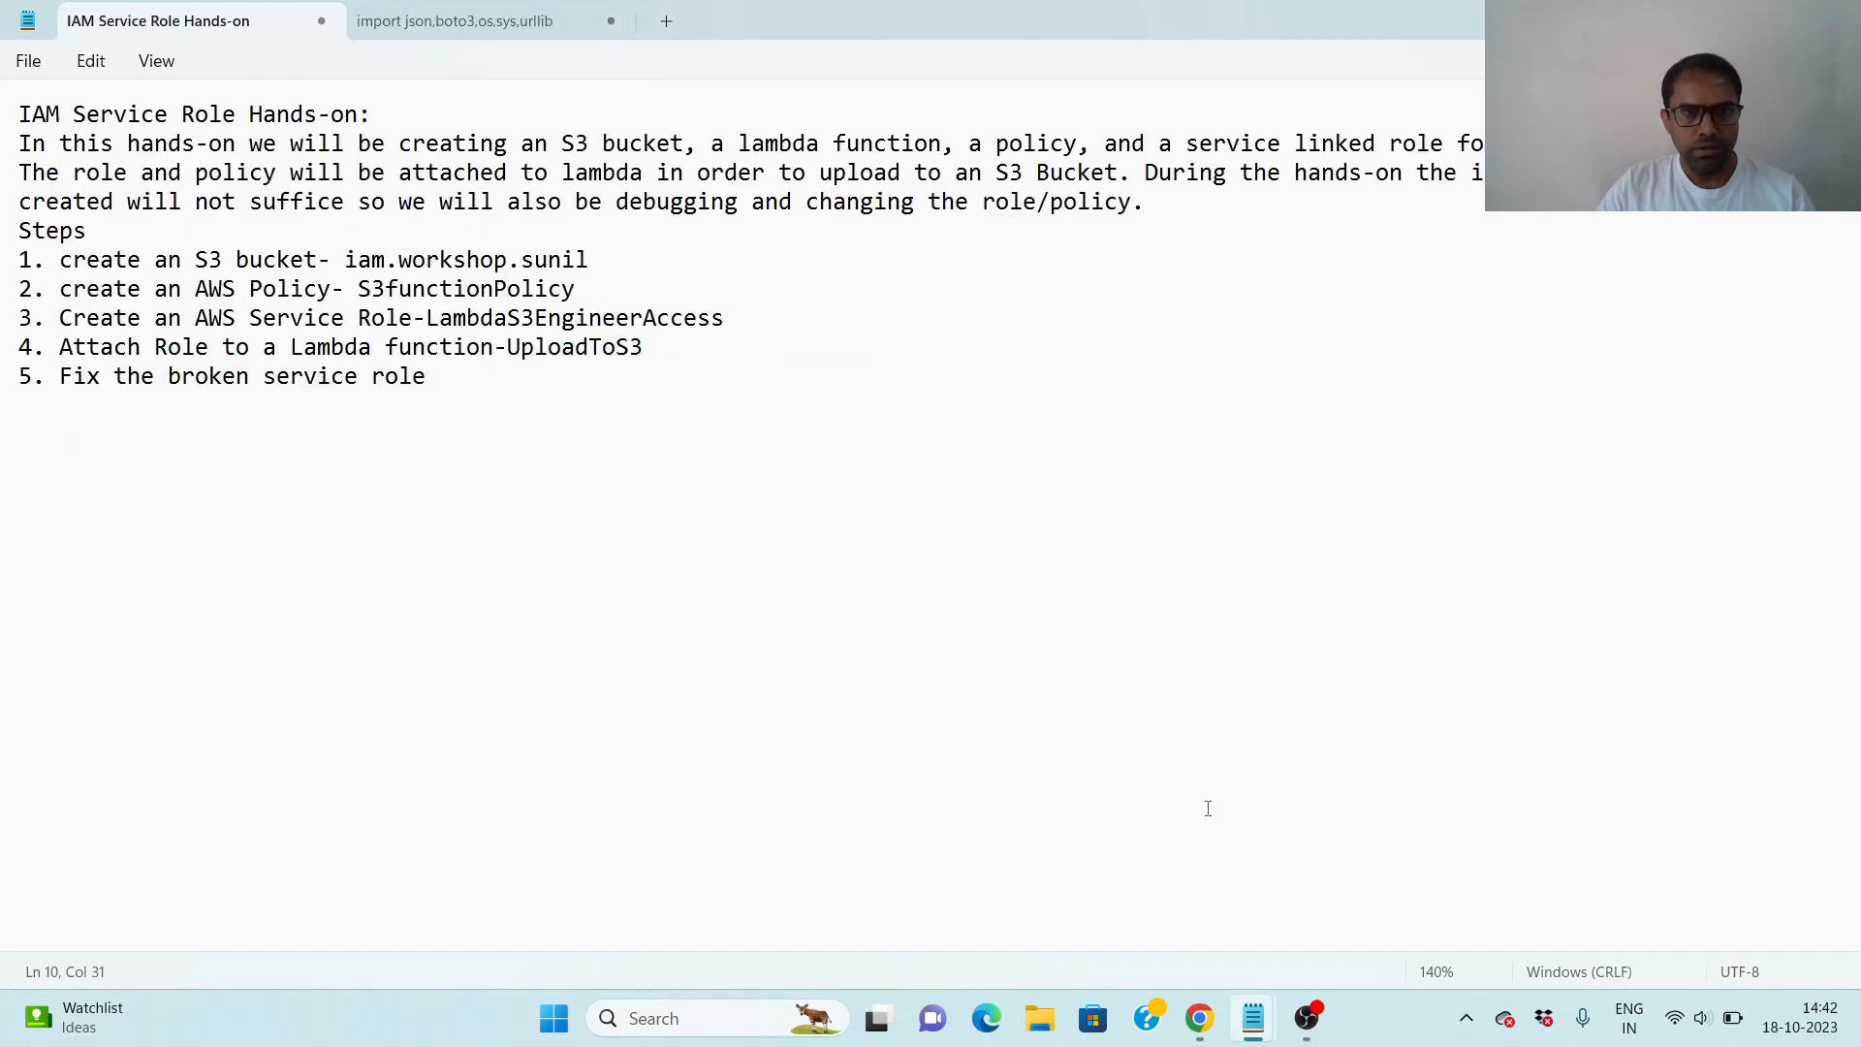
mouse_move(1256, 1030)
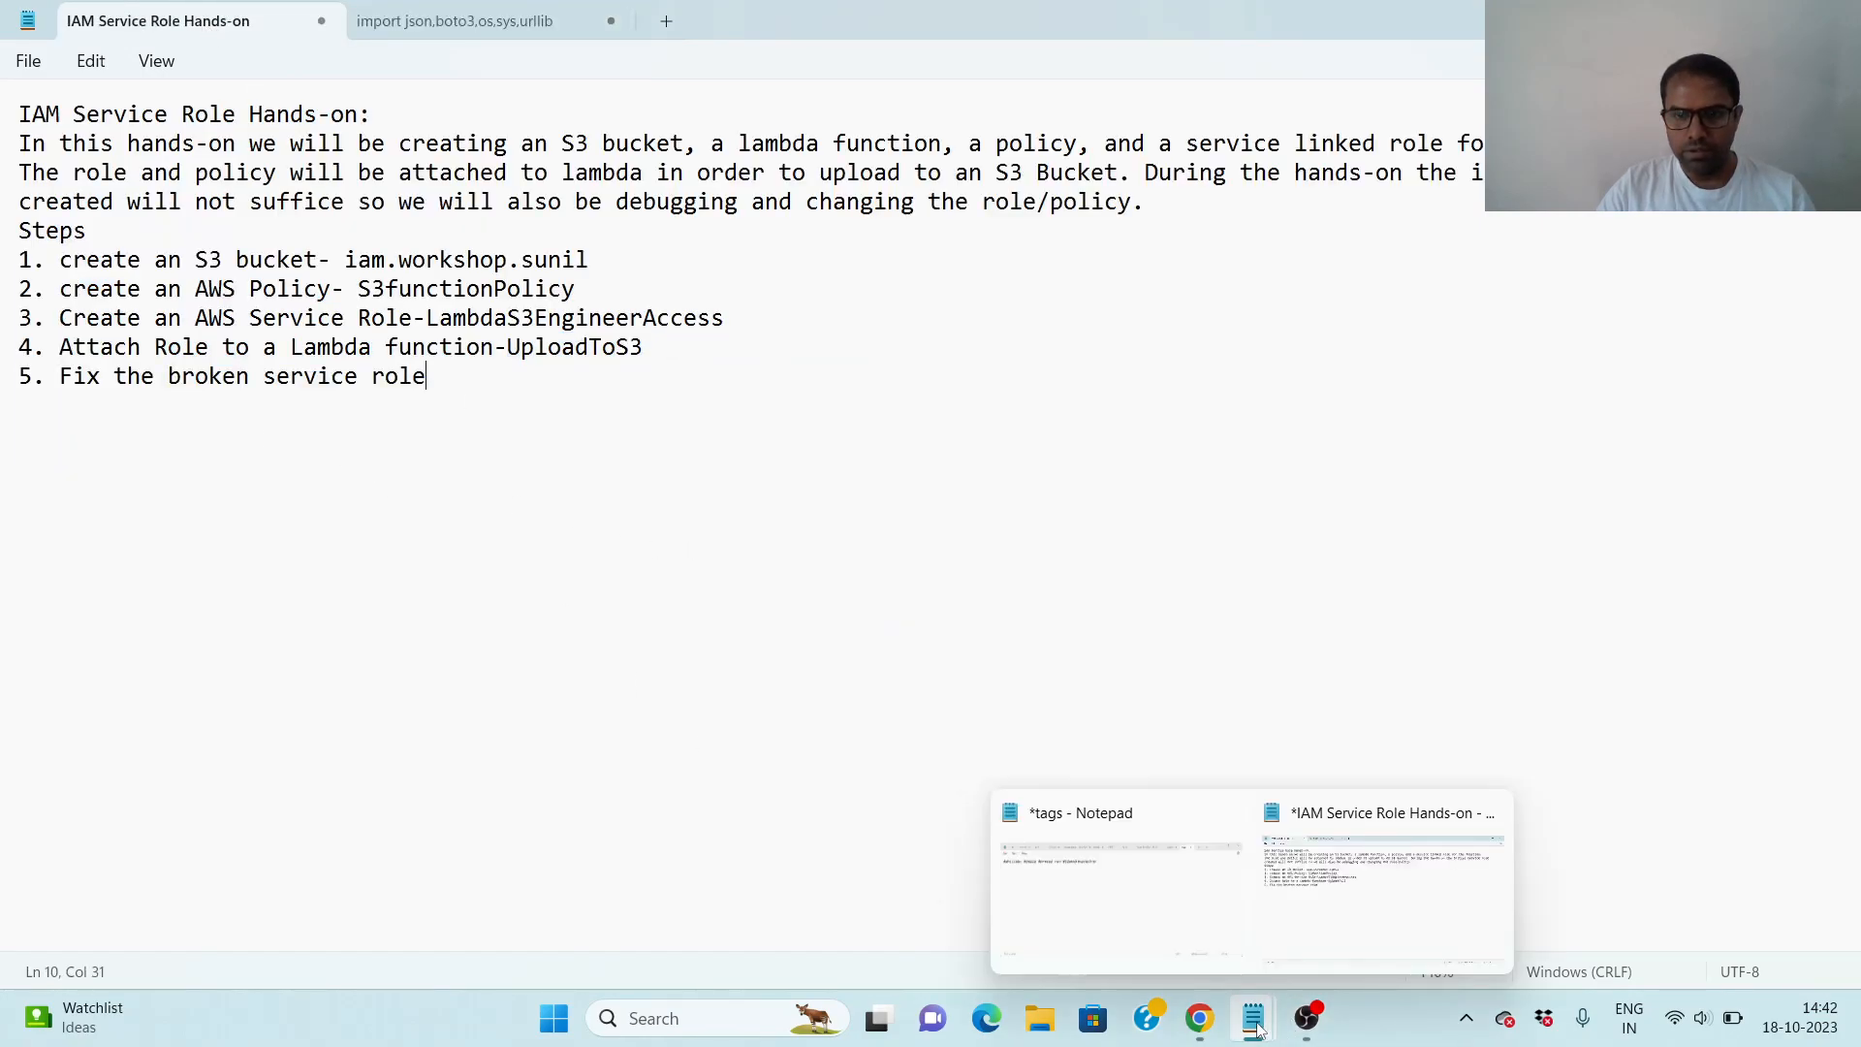
click(1199, 1018)
click(722, 301)
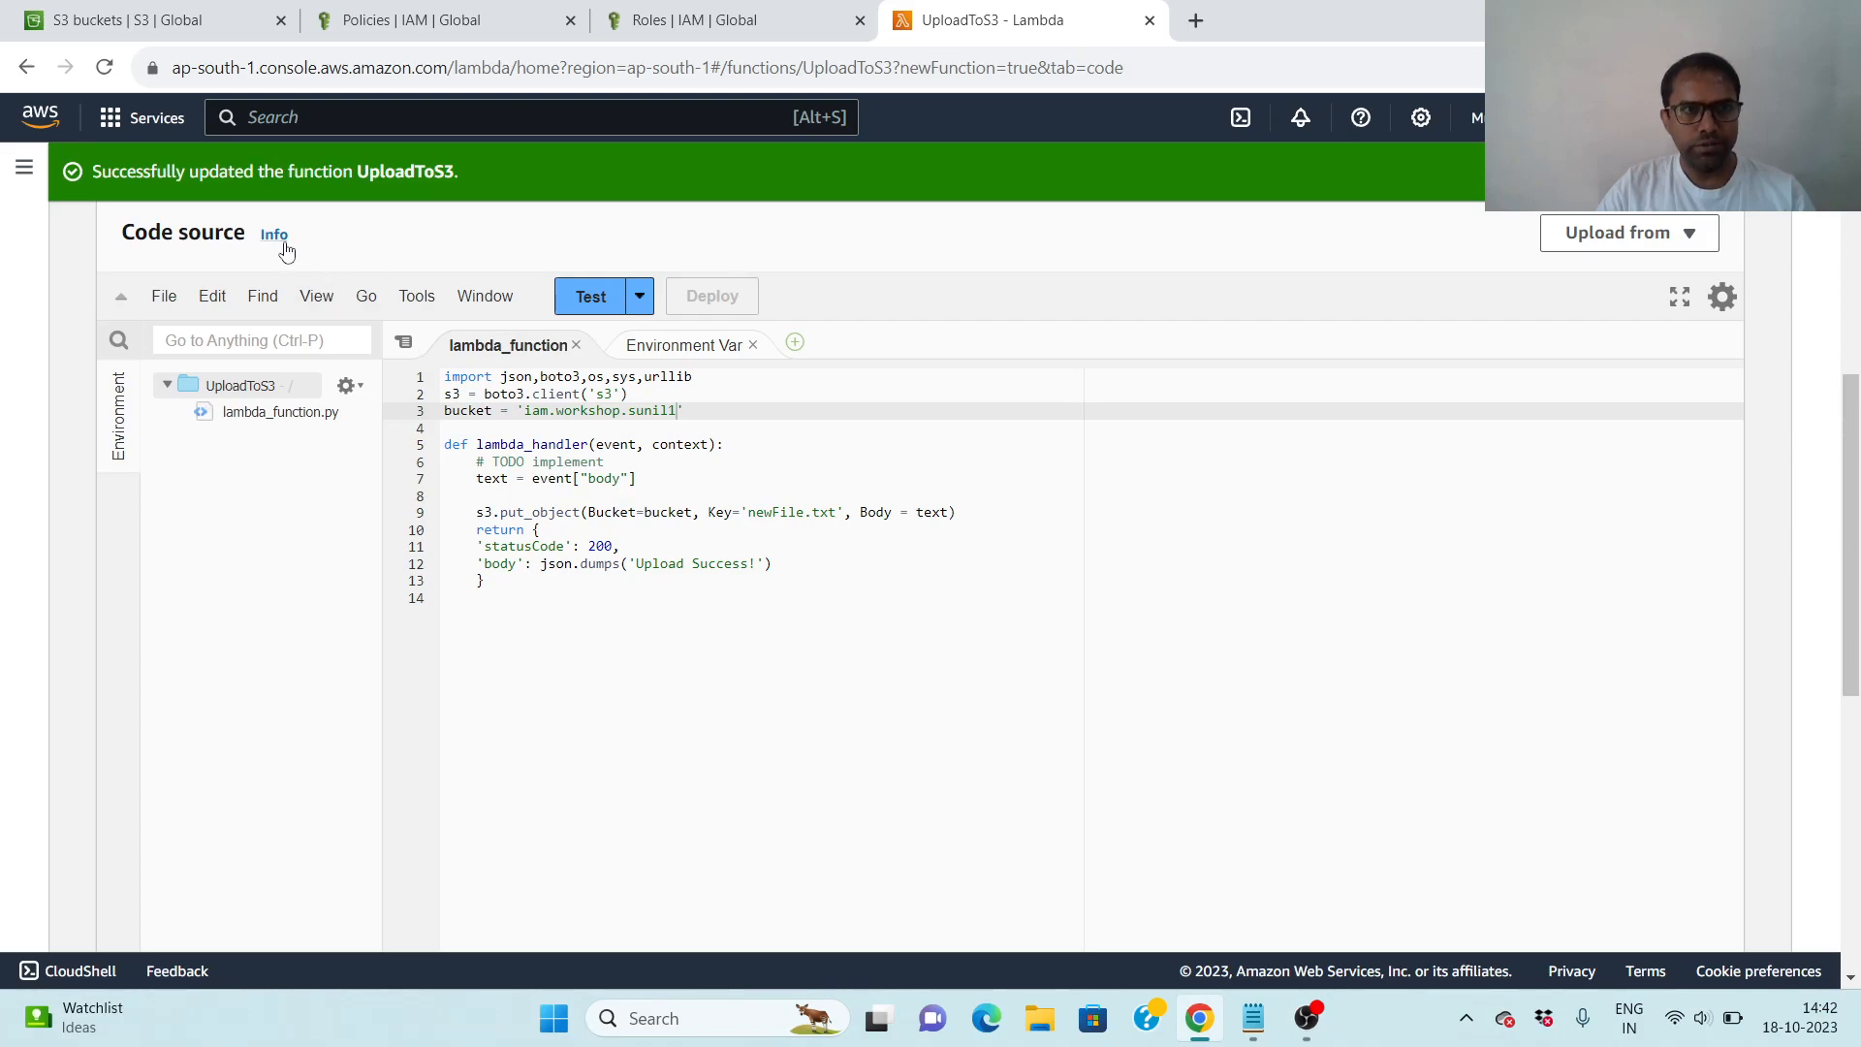
- Start a new private test event for the function and name it test
click(592, 302)
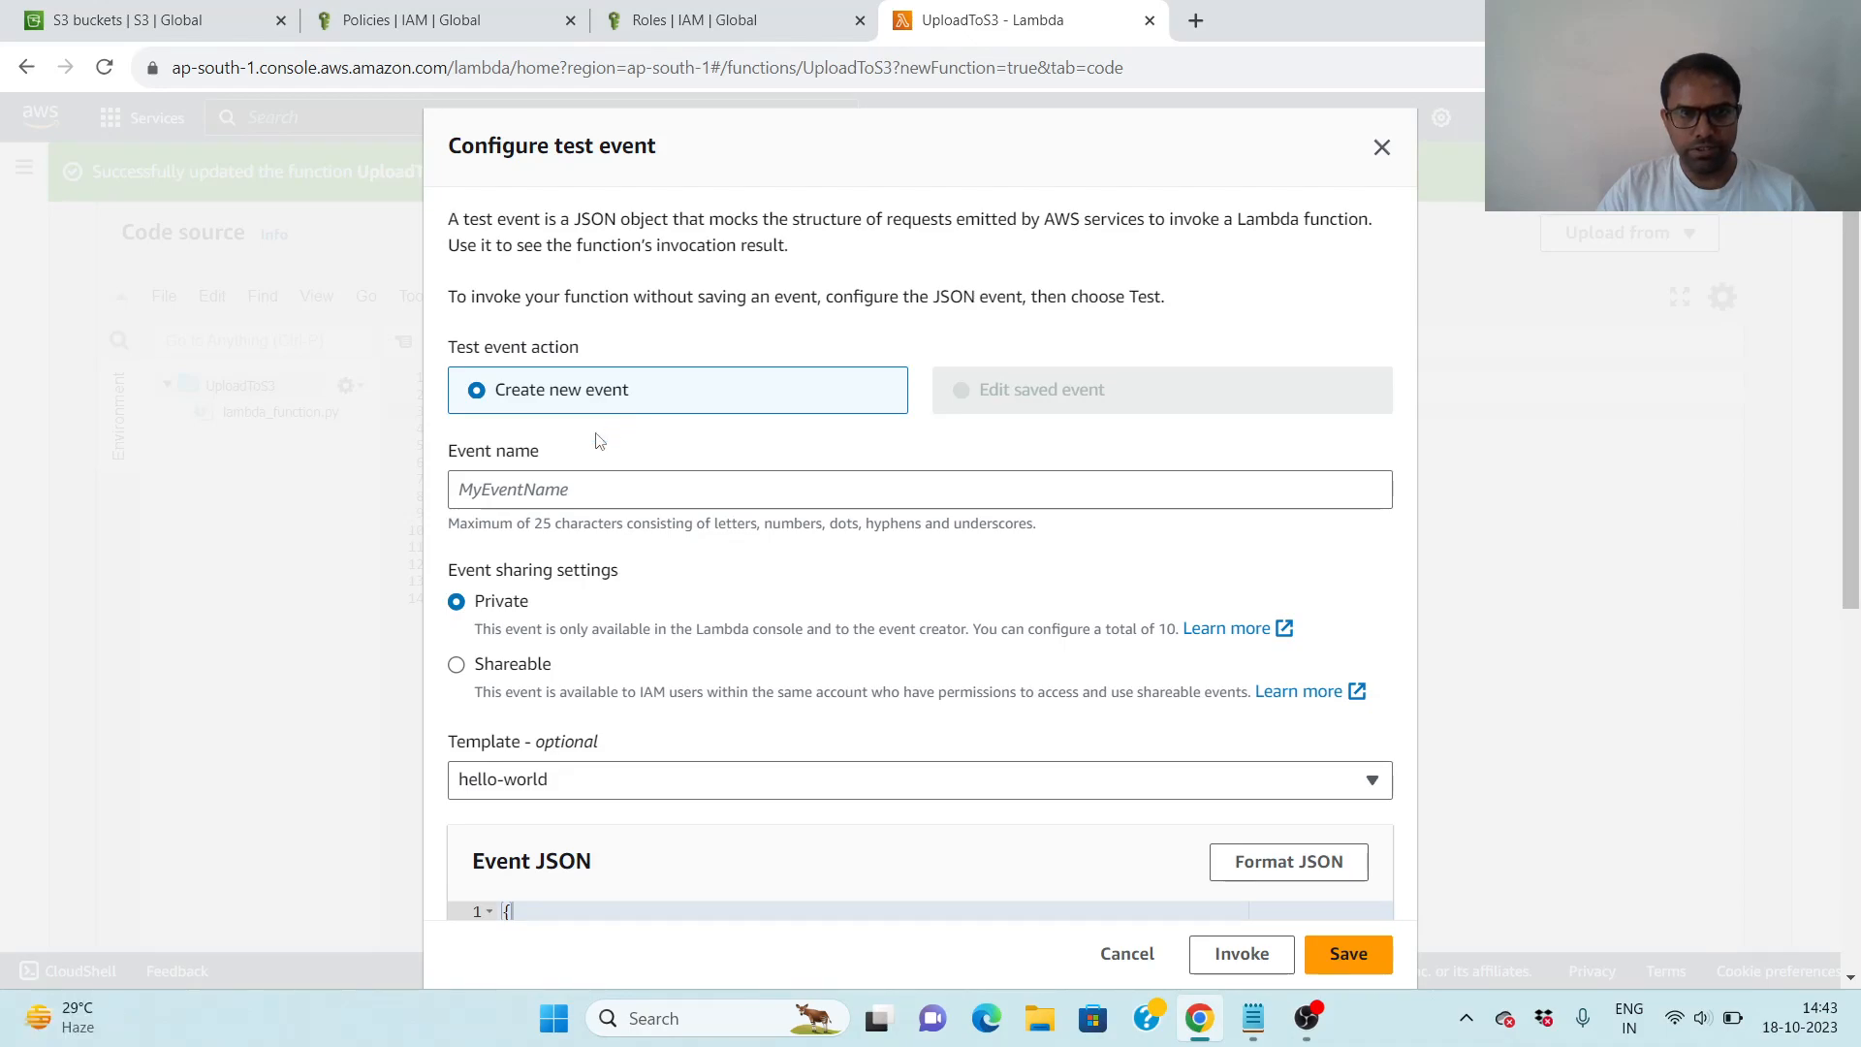
click(522, 486)
text(test)
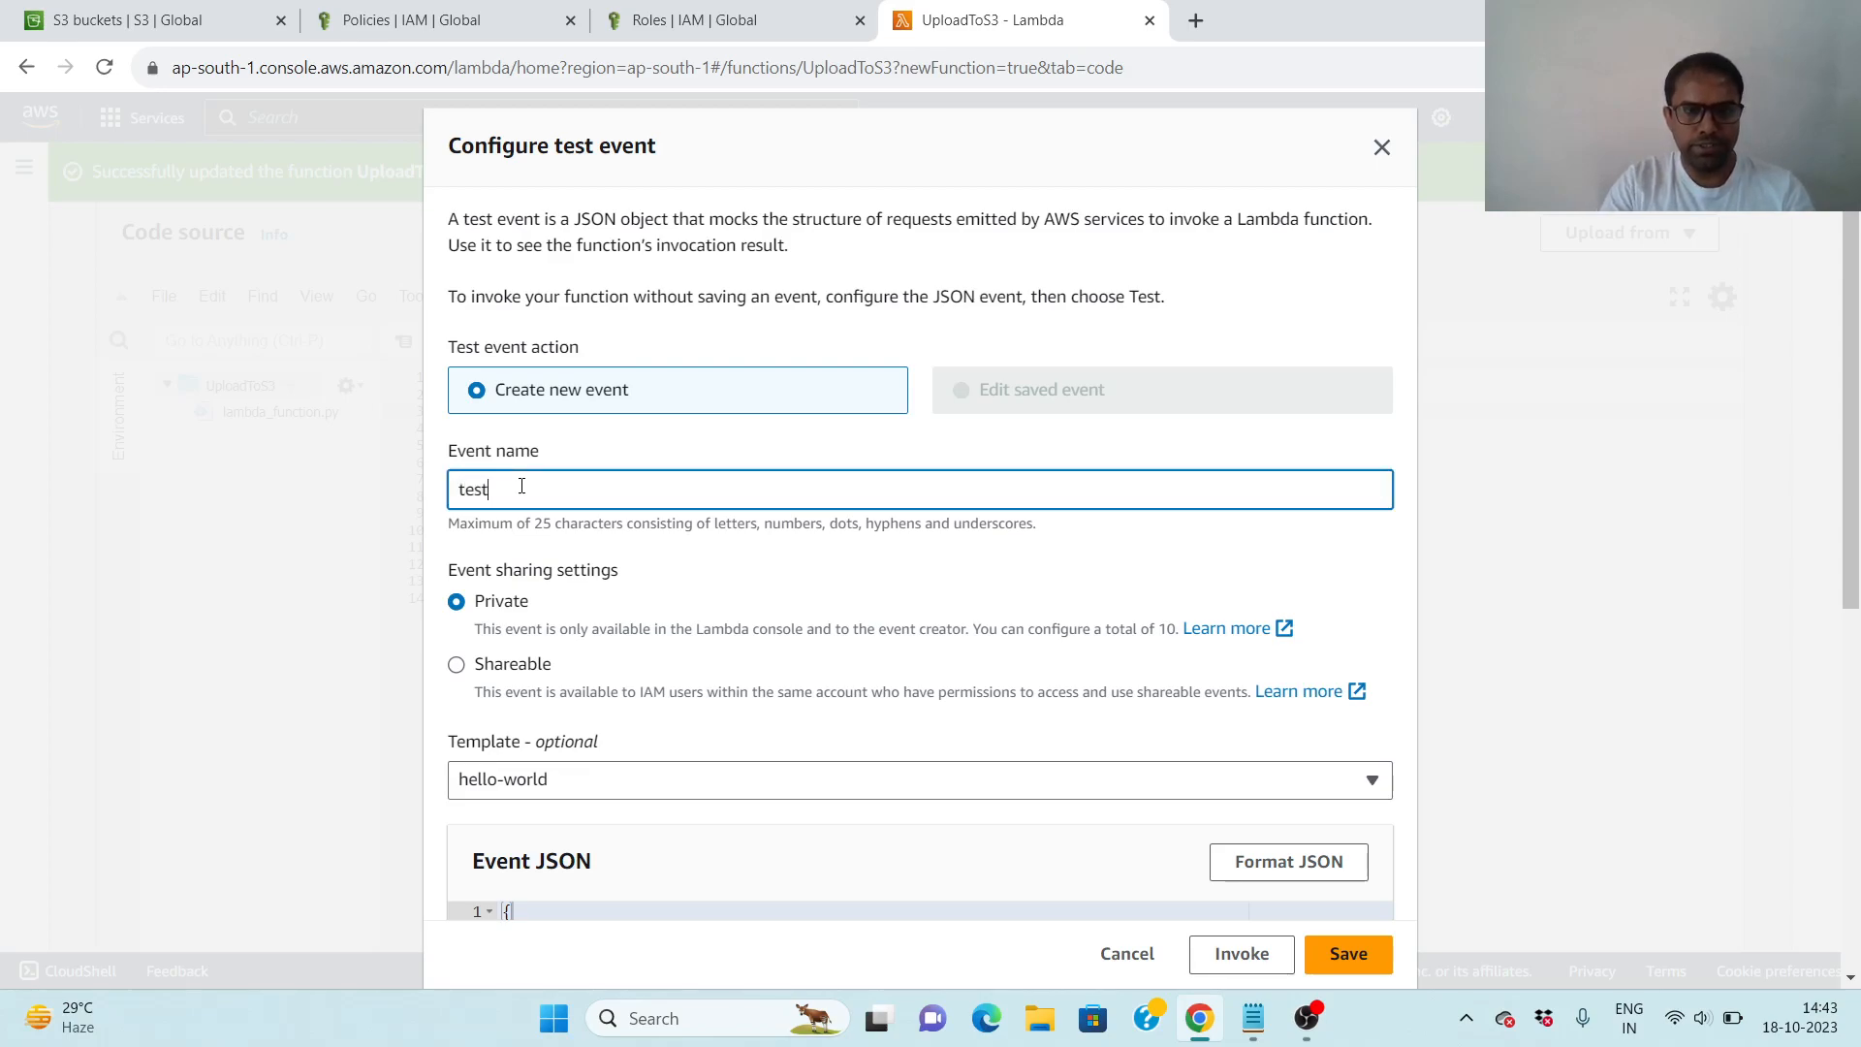
scroll(770, 663, down, 2)
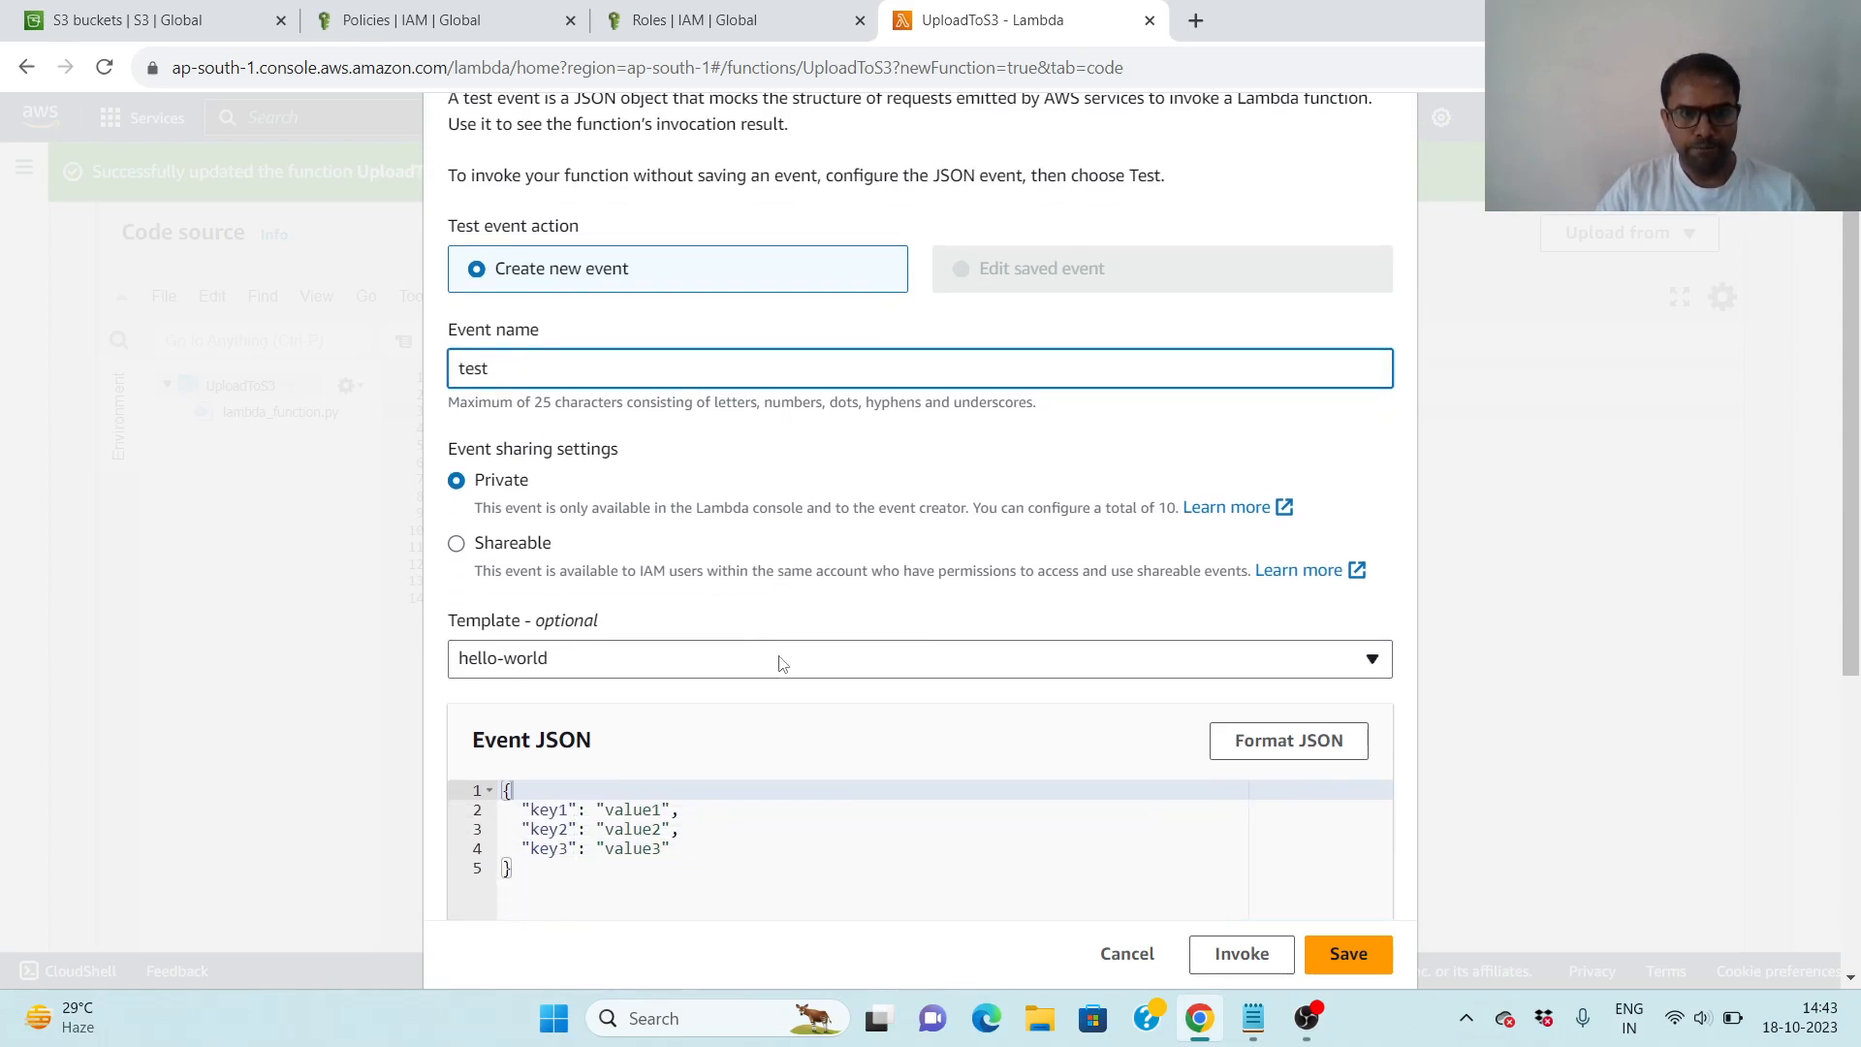
scroll(781, 663, down, 3)
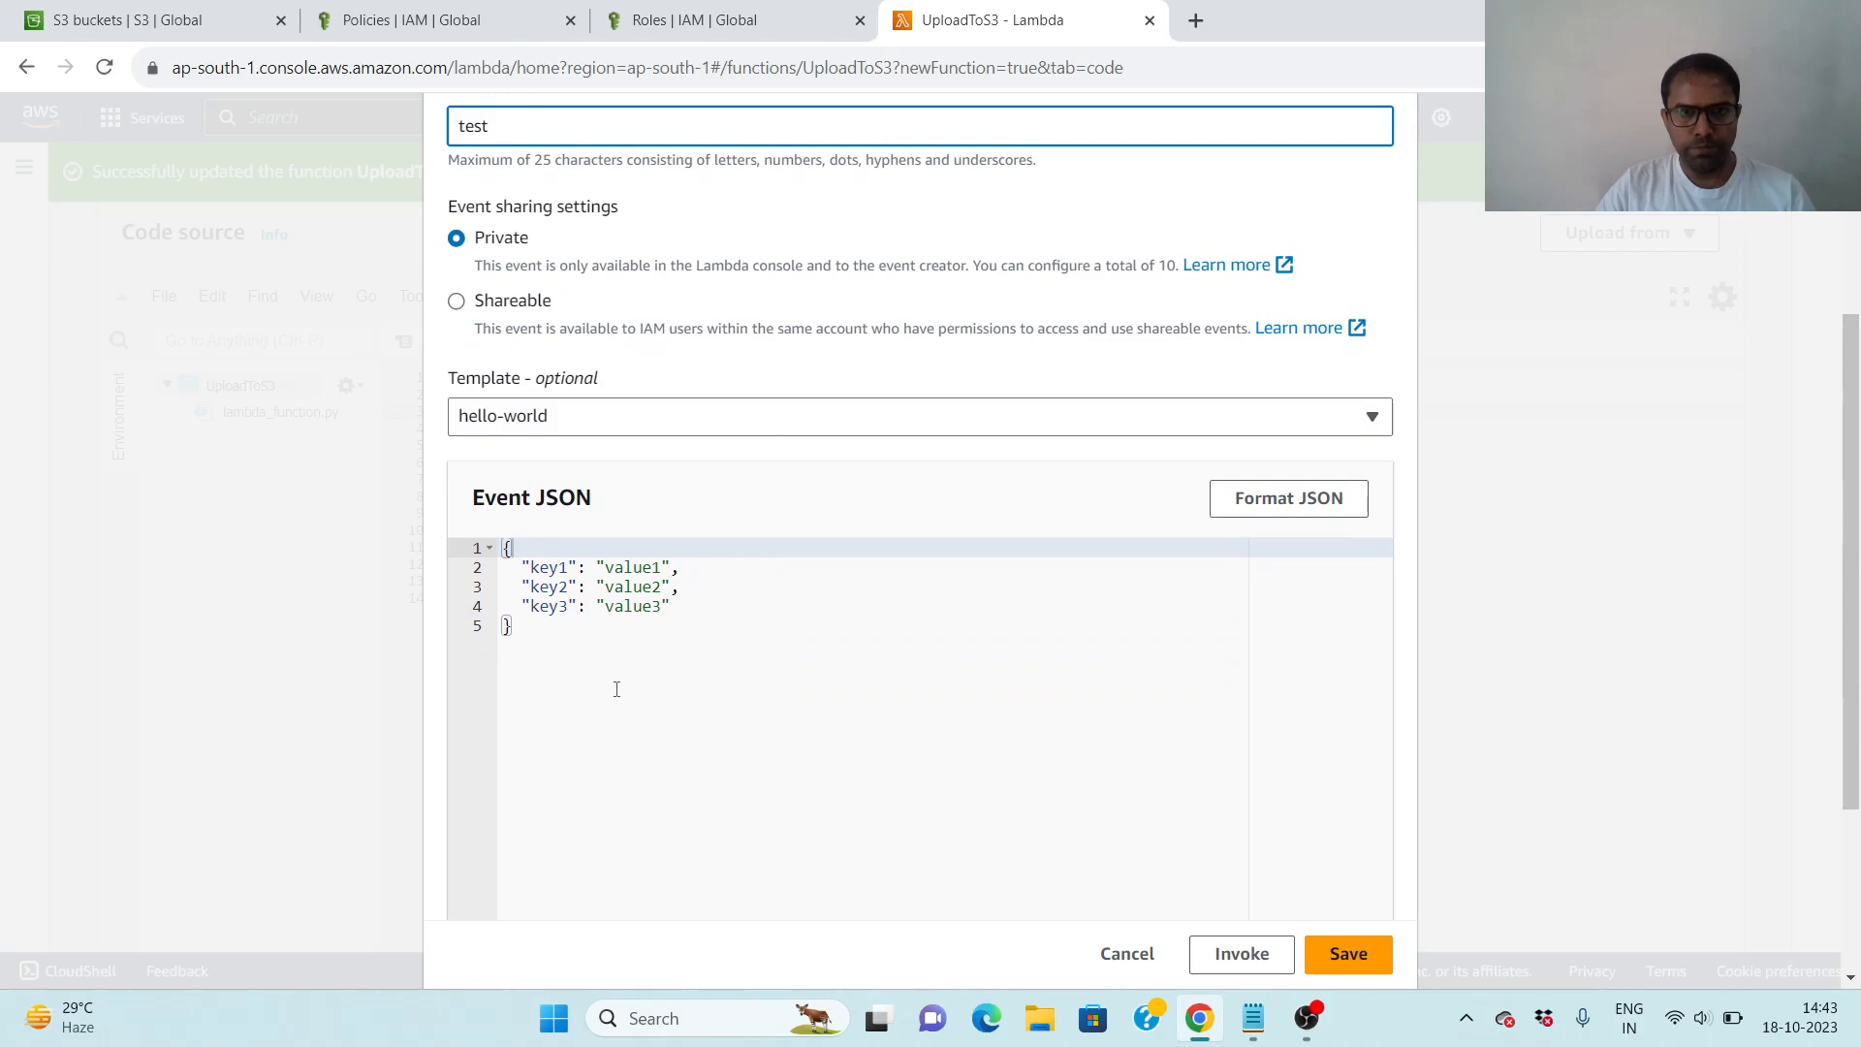
- Switch to Notepad and copy the JSON block containing the "body" text from below the handler code in the second note
mouse_move(1256, 1035)
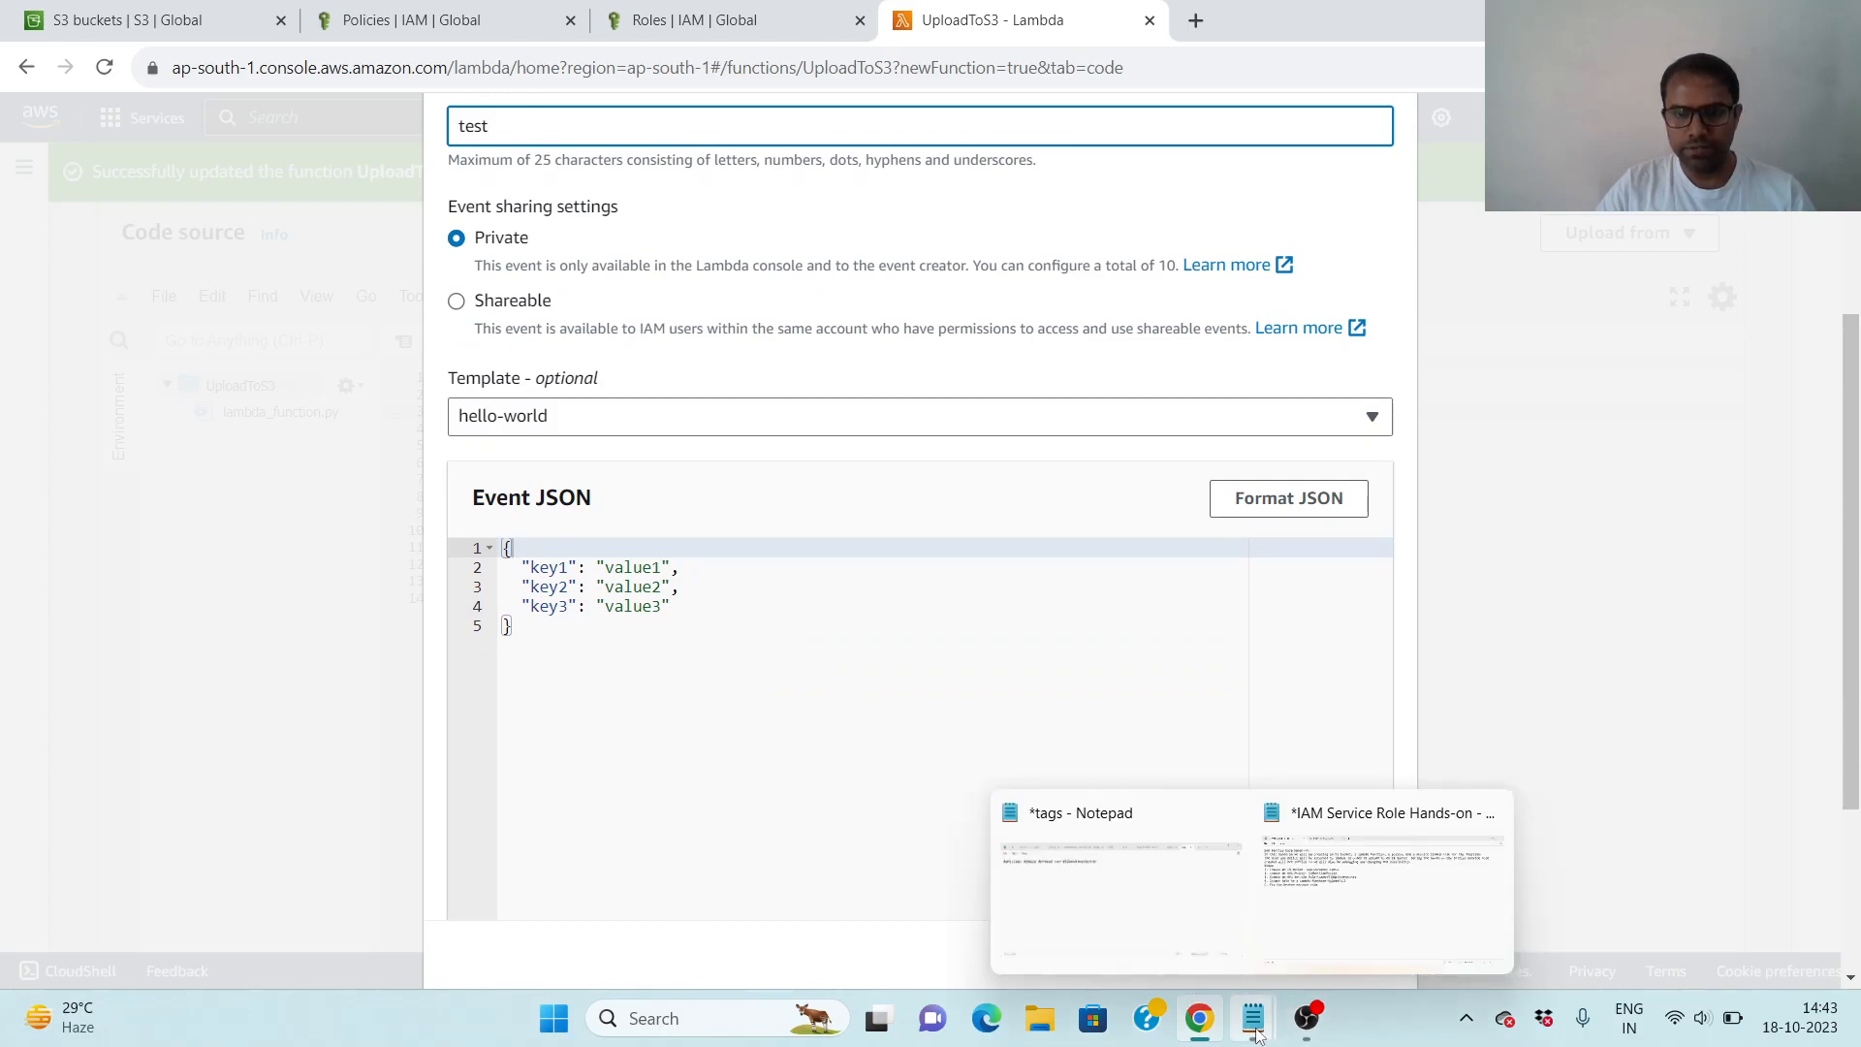
click(1382, 877)
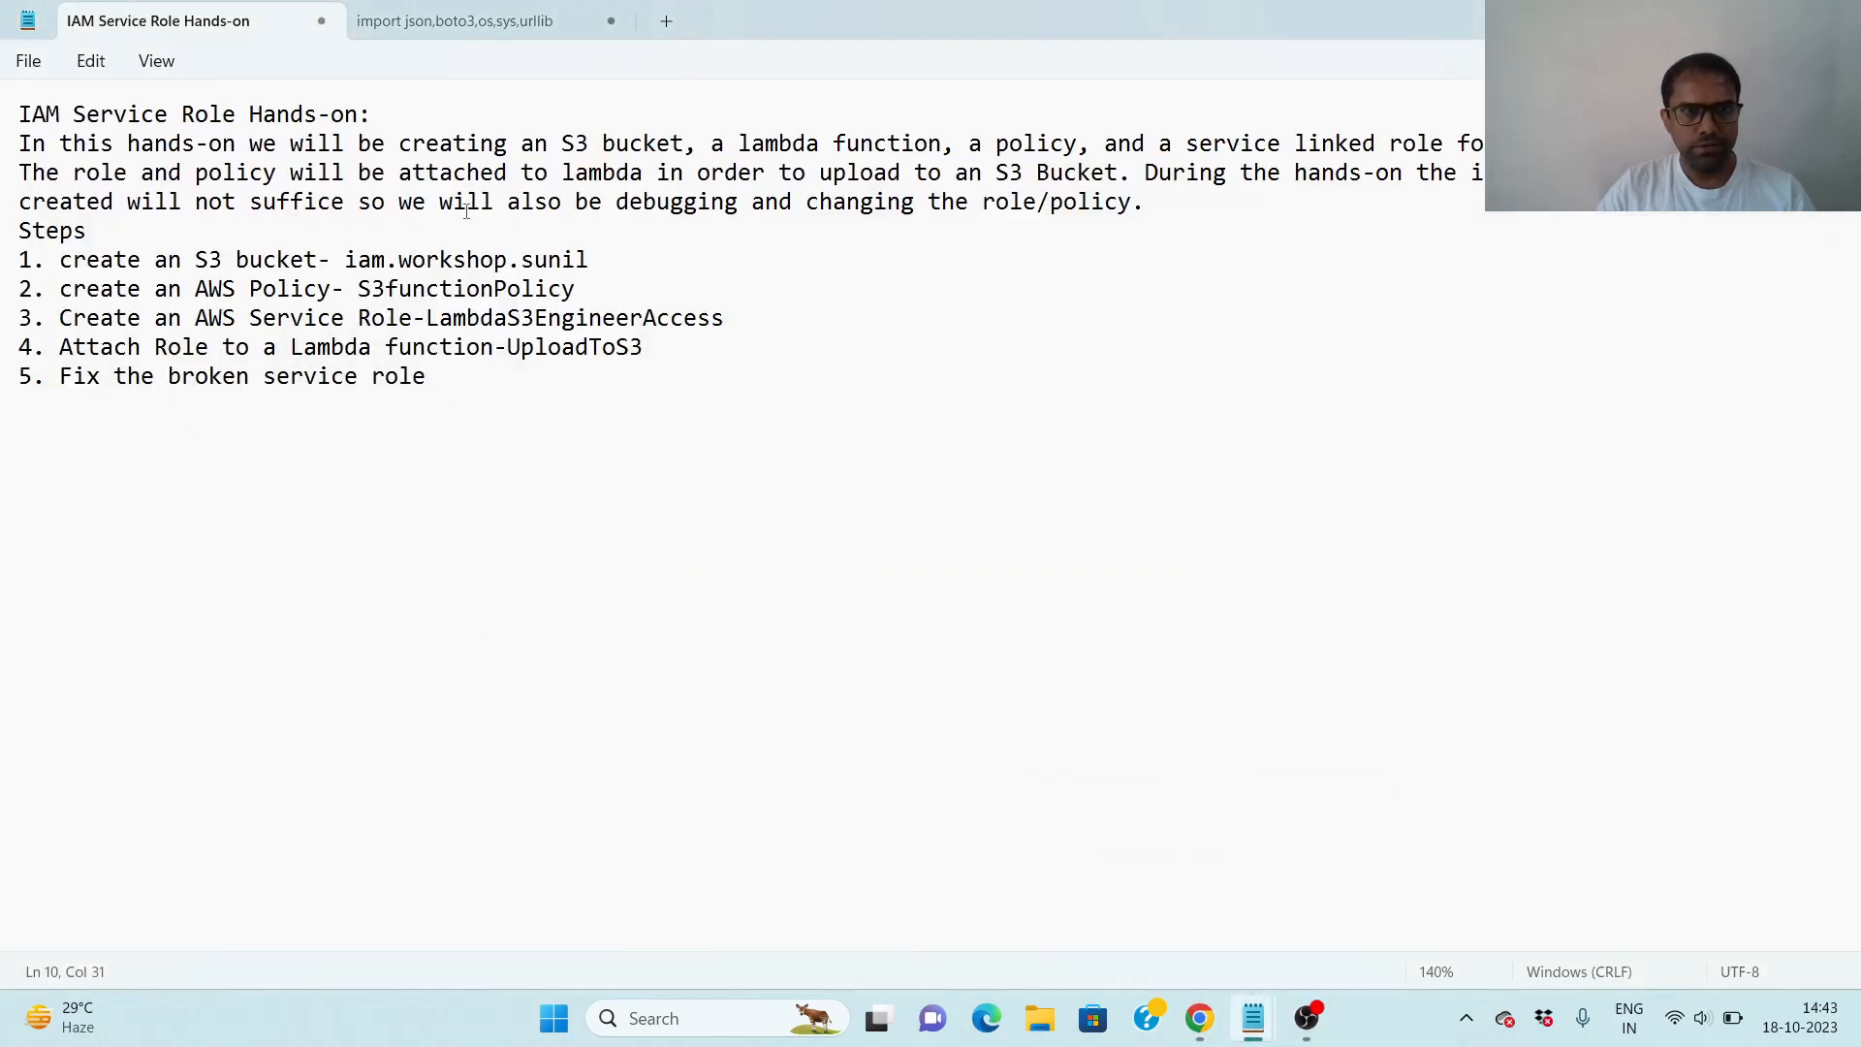
click(456, 20)
drag(49, 655, 14, 574)
key(ctrl+c)
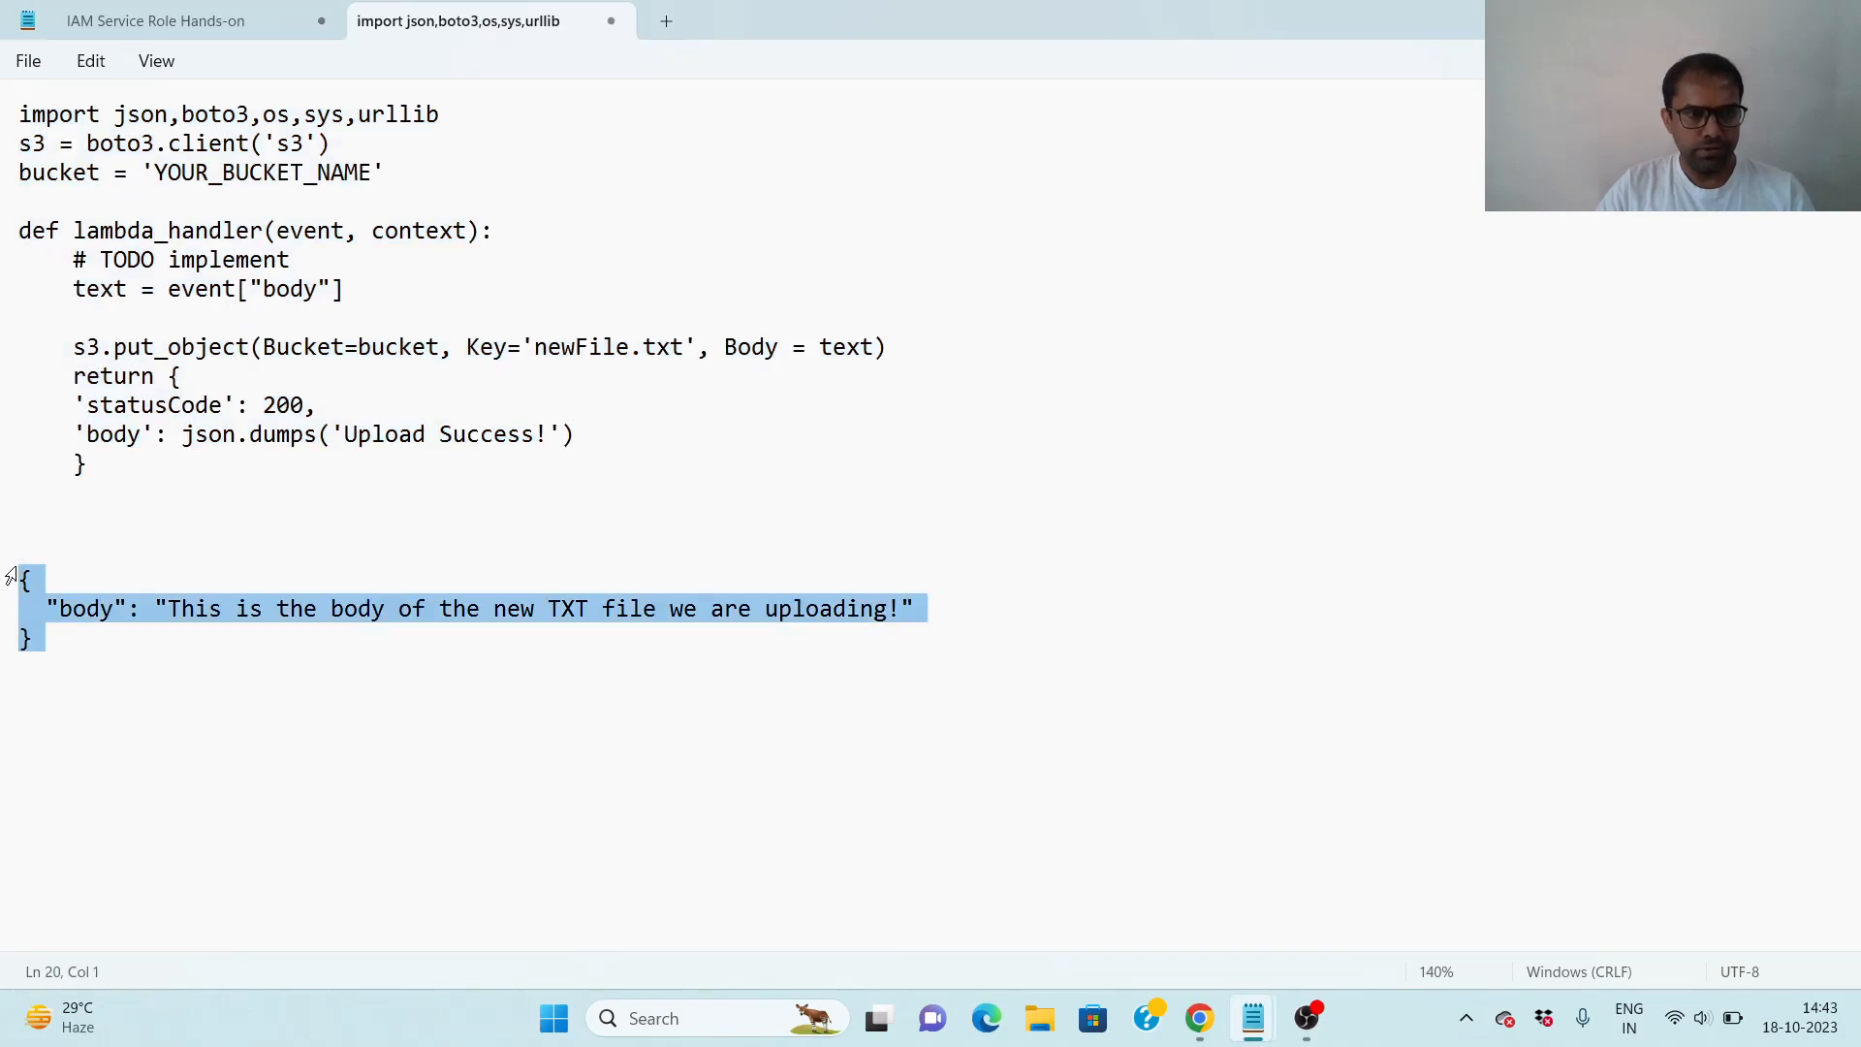
- Return to Chrome, replace the sample Event JSON of the test event with the copied body JSON, and save the event
click(1199, 1018)
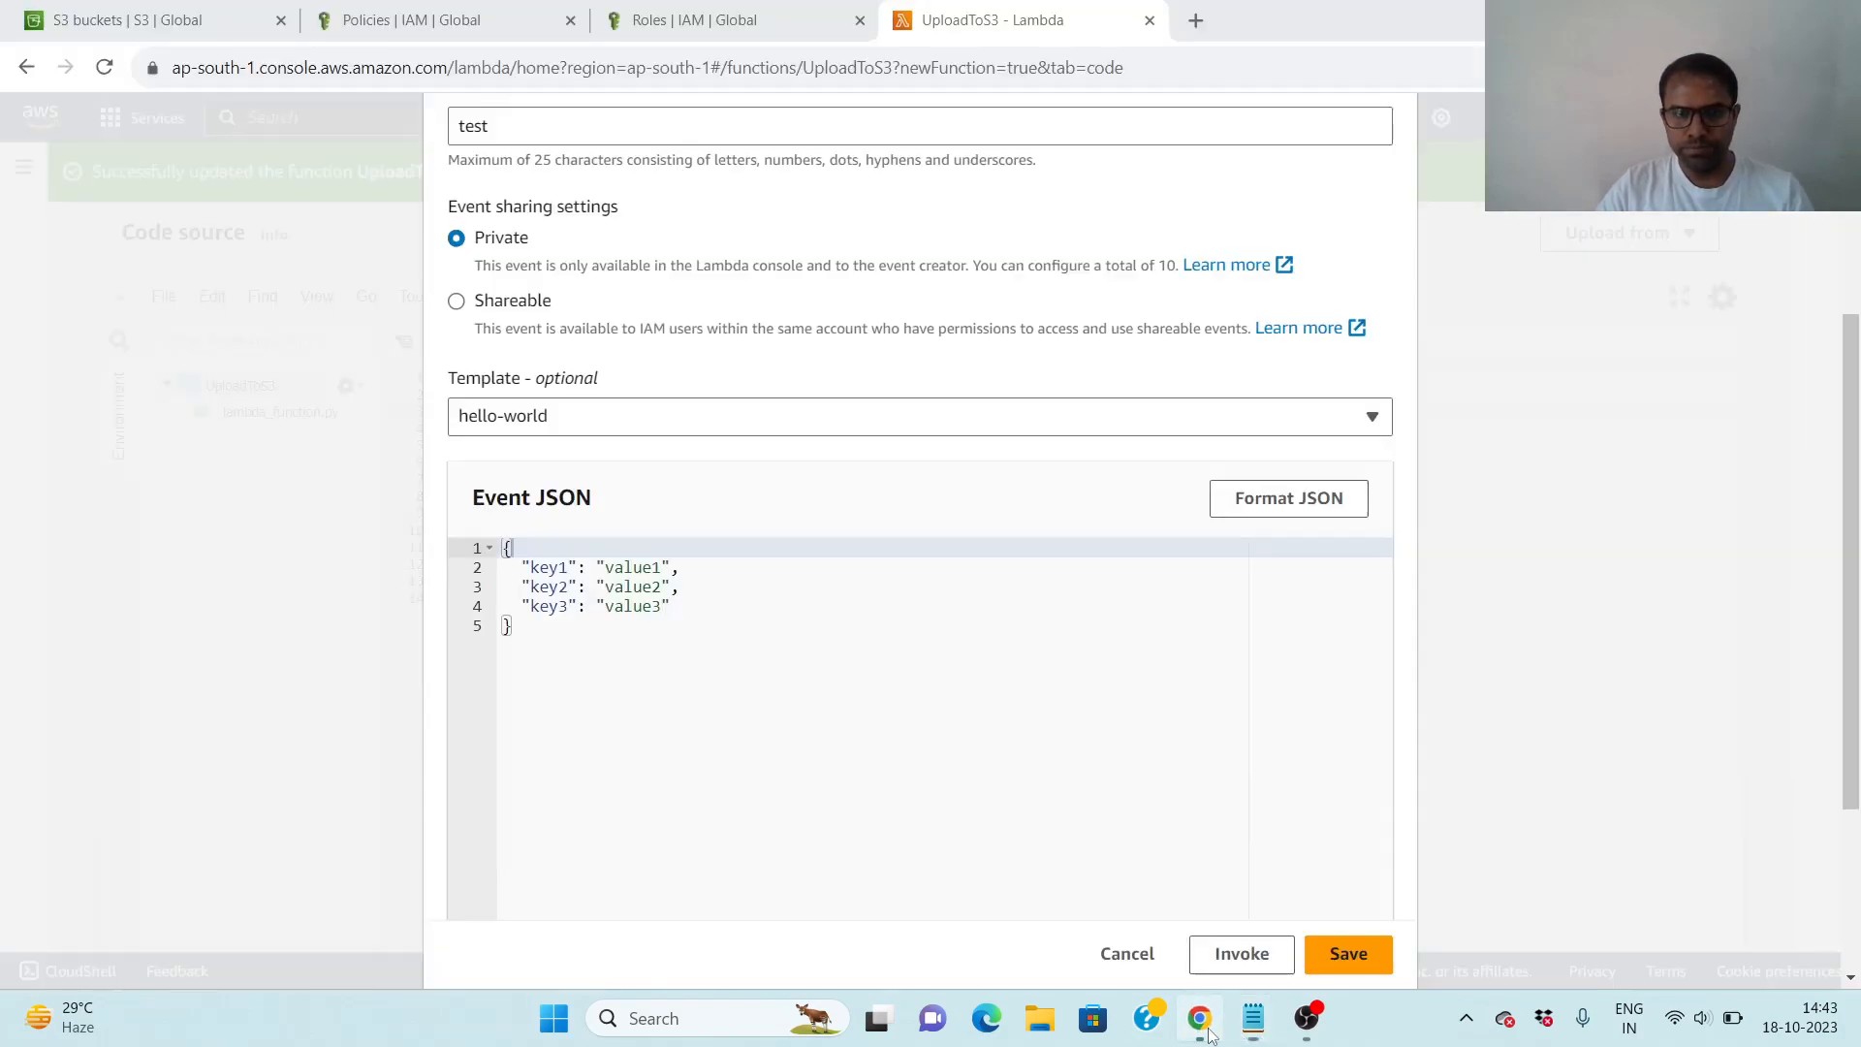
click(534, 630)
key(ctrl+a)
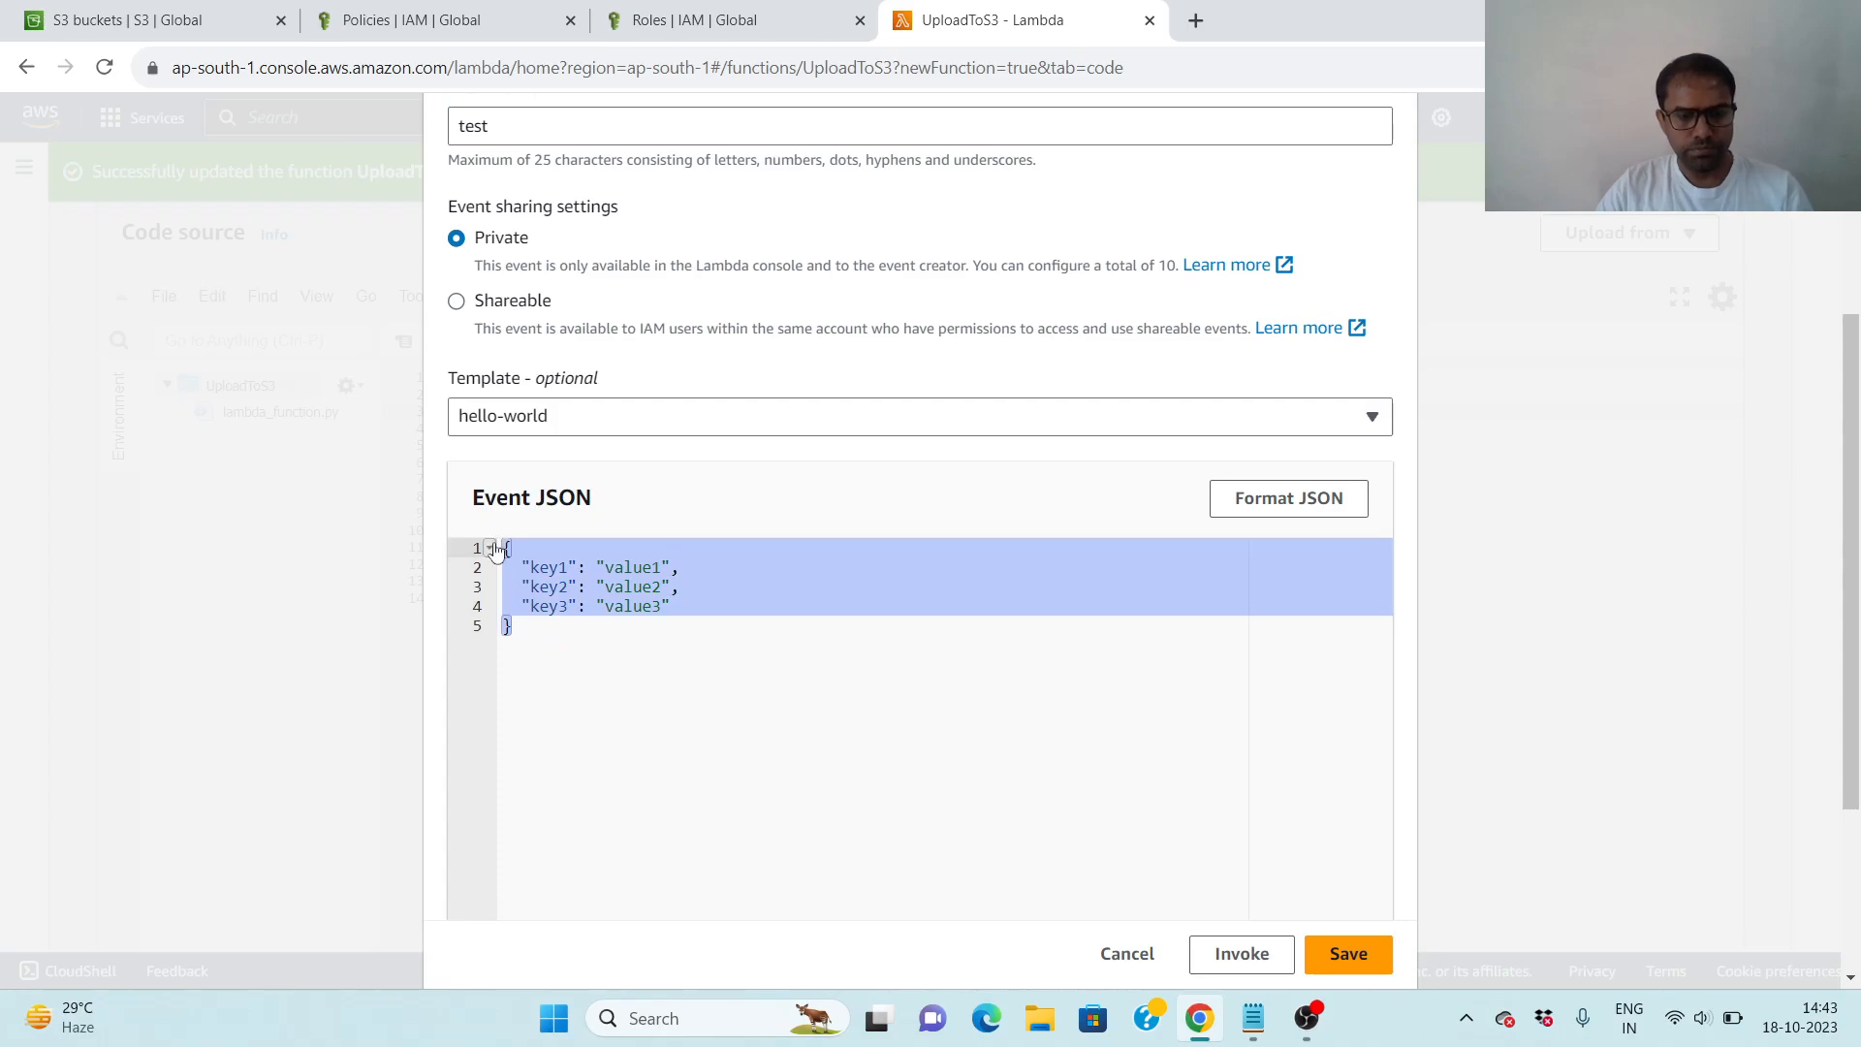
key(ctrl+v)
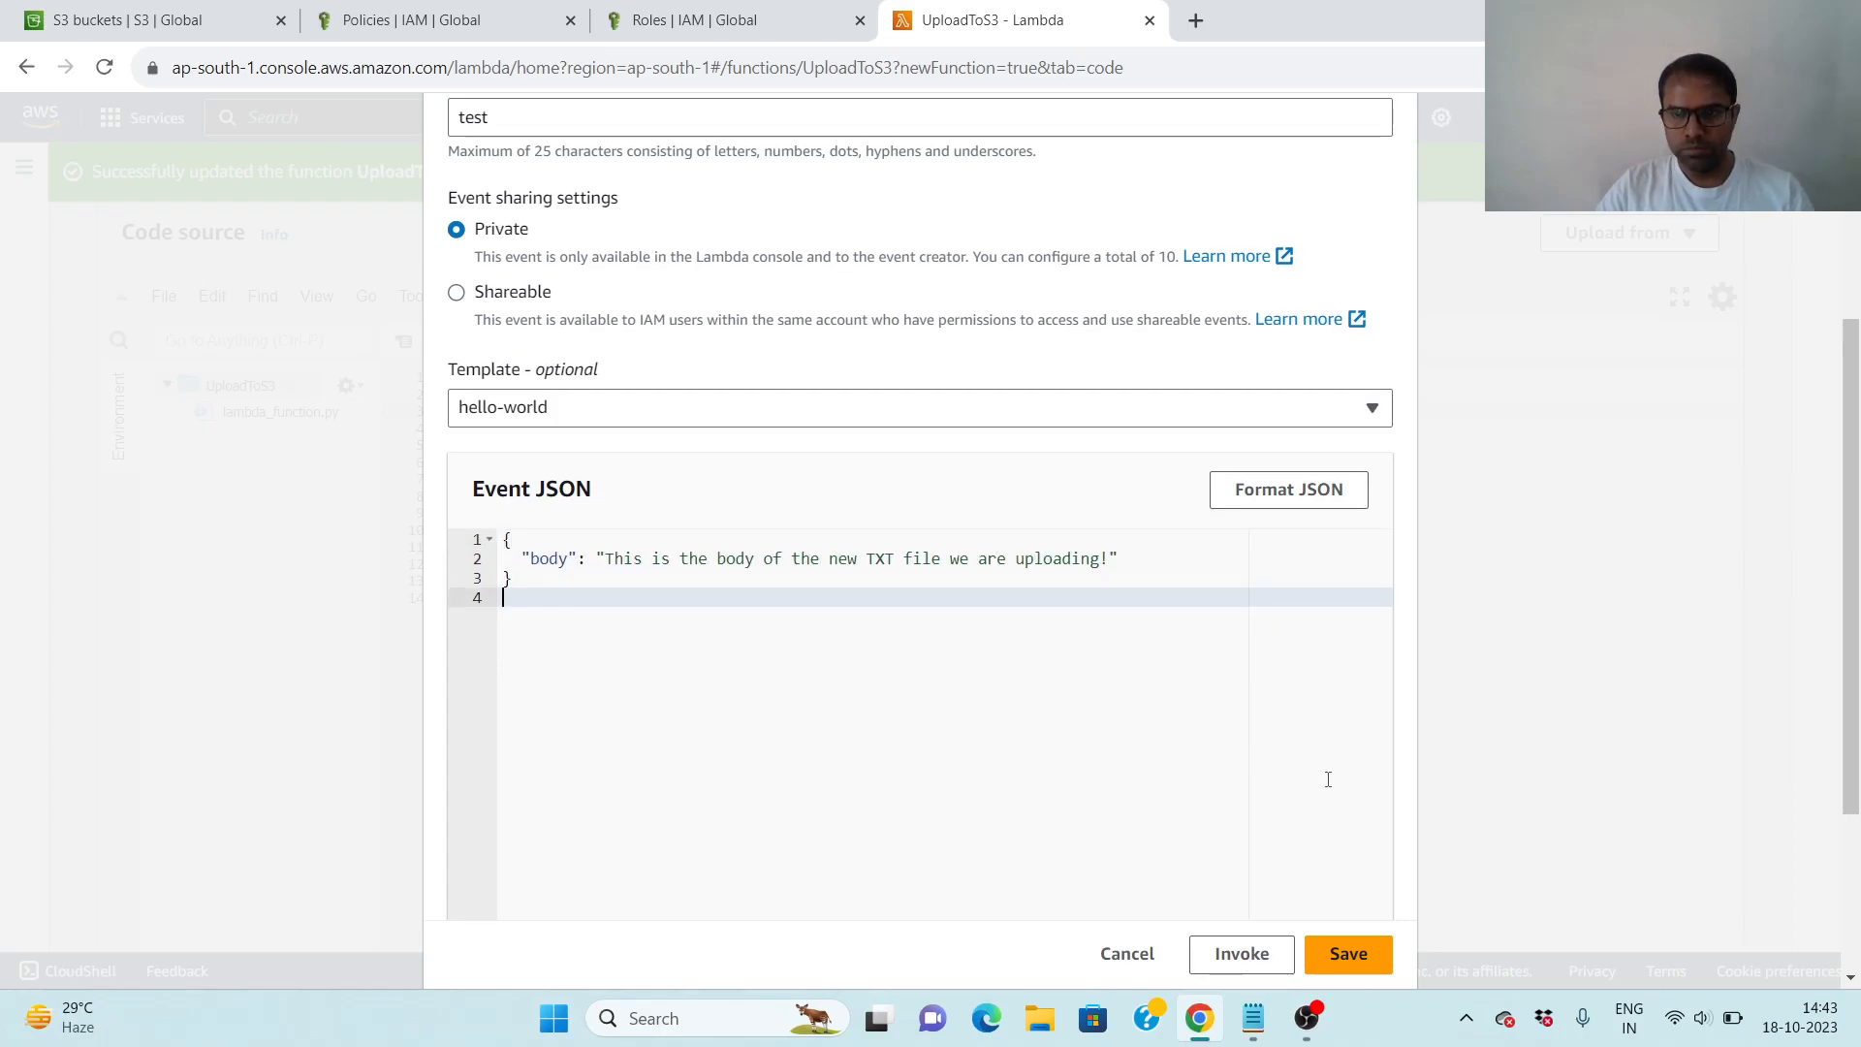
scroll(1326, 777, down, 2)
click(1350, 955)
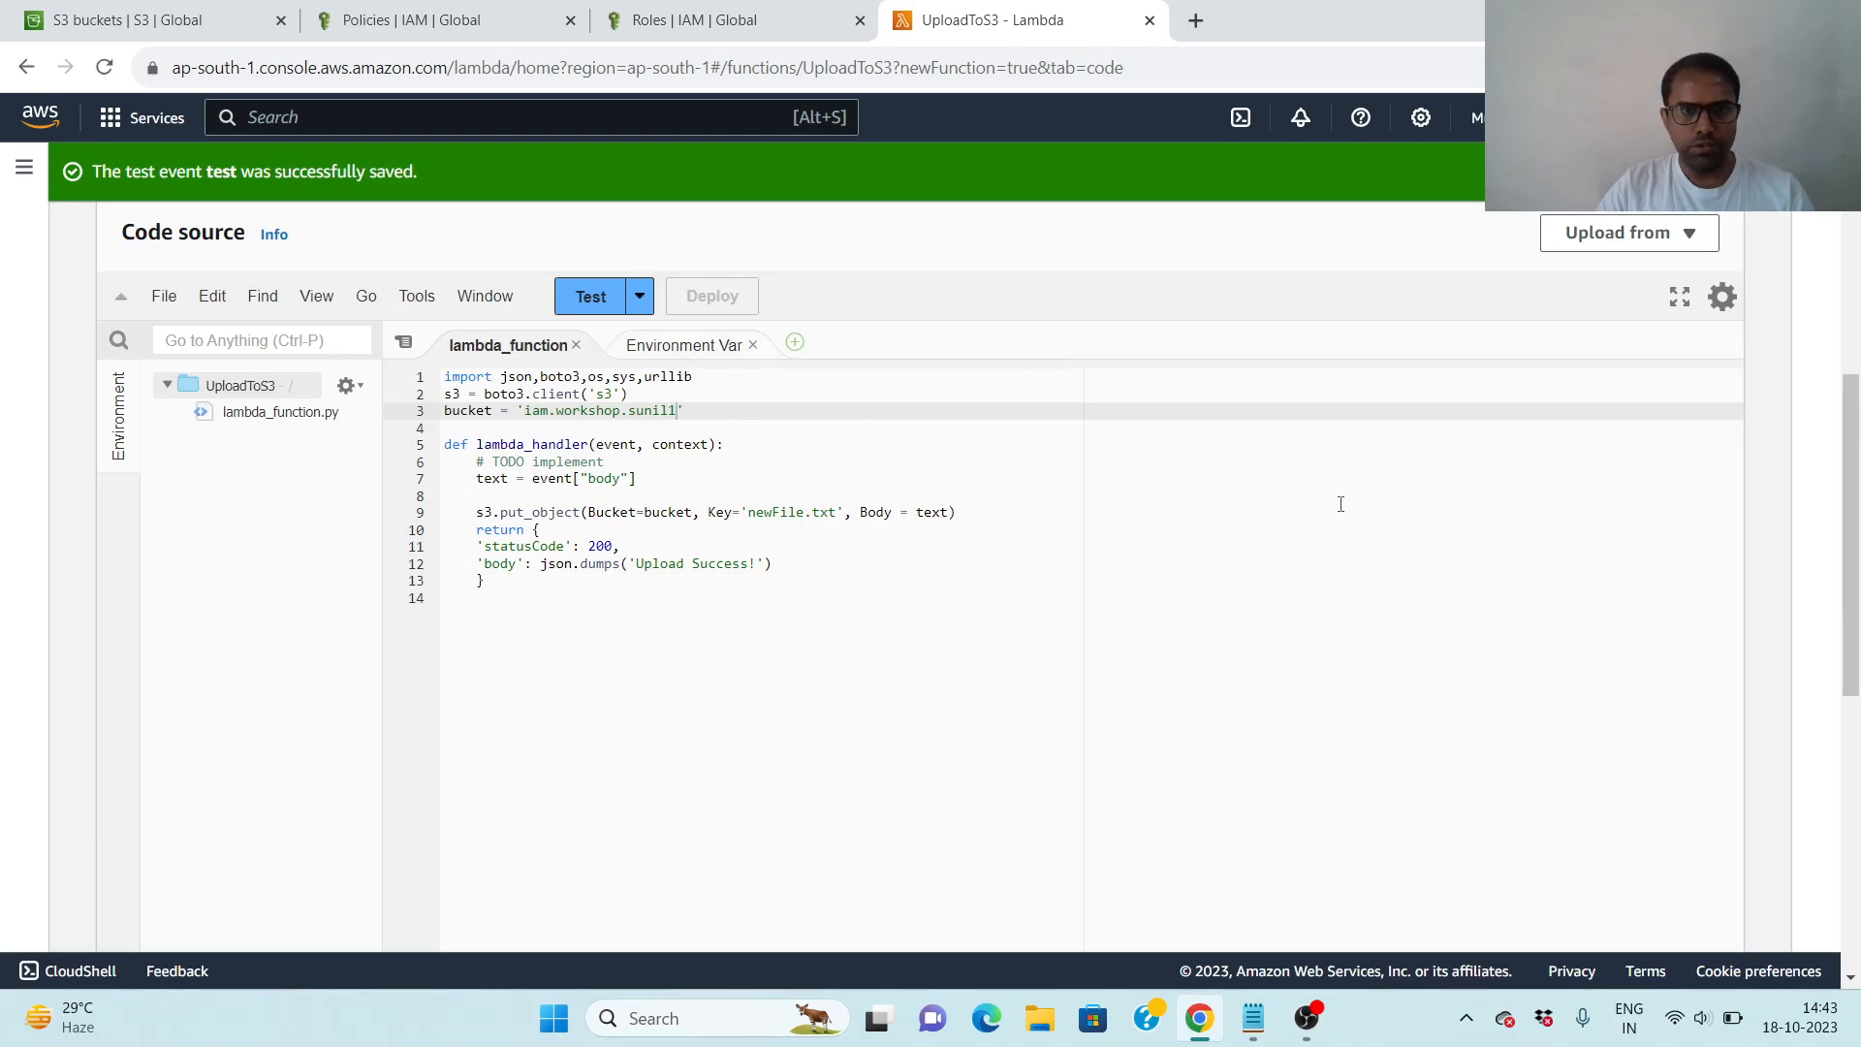
- Run the UploadToS3 function with the saved test event and examine the response message in the execution results
scroll(1342, 515, up, 3)
scroll(1159, 548, down, 3)
click(594, 297)
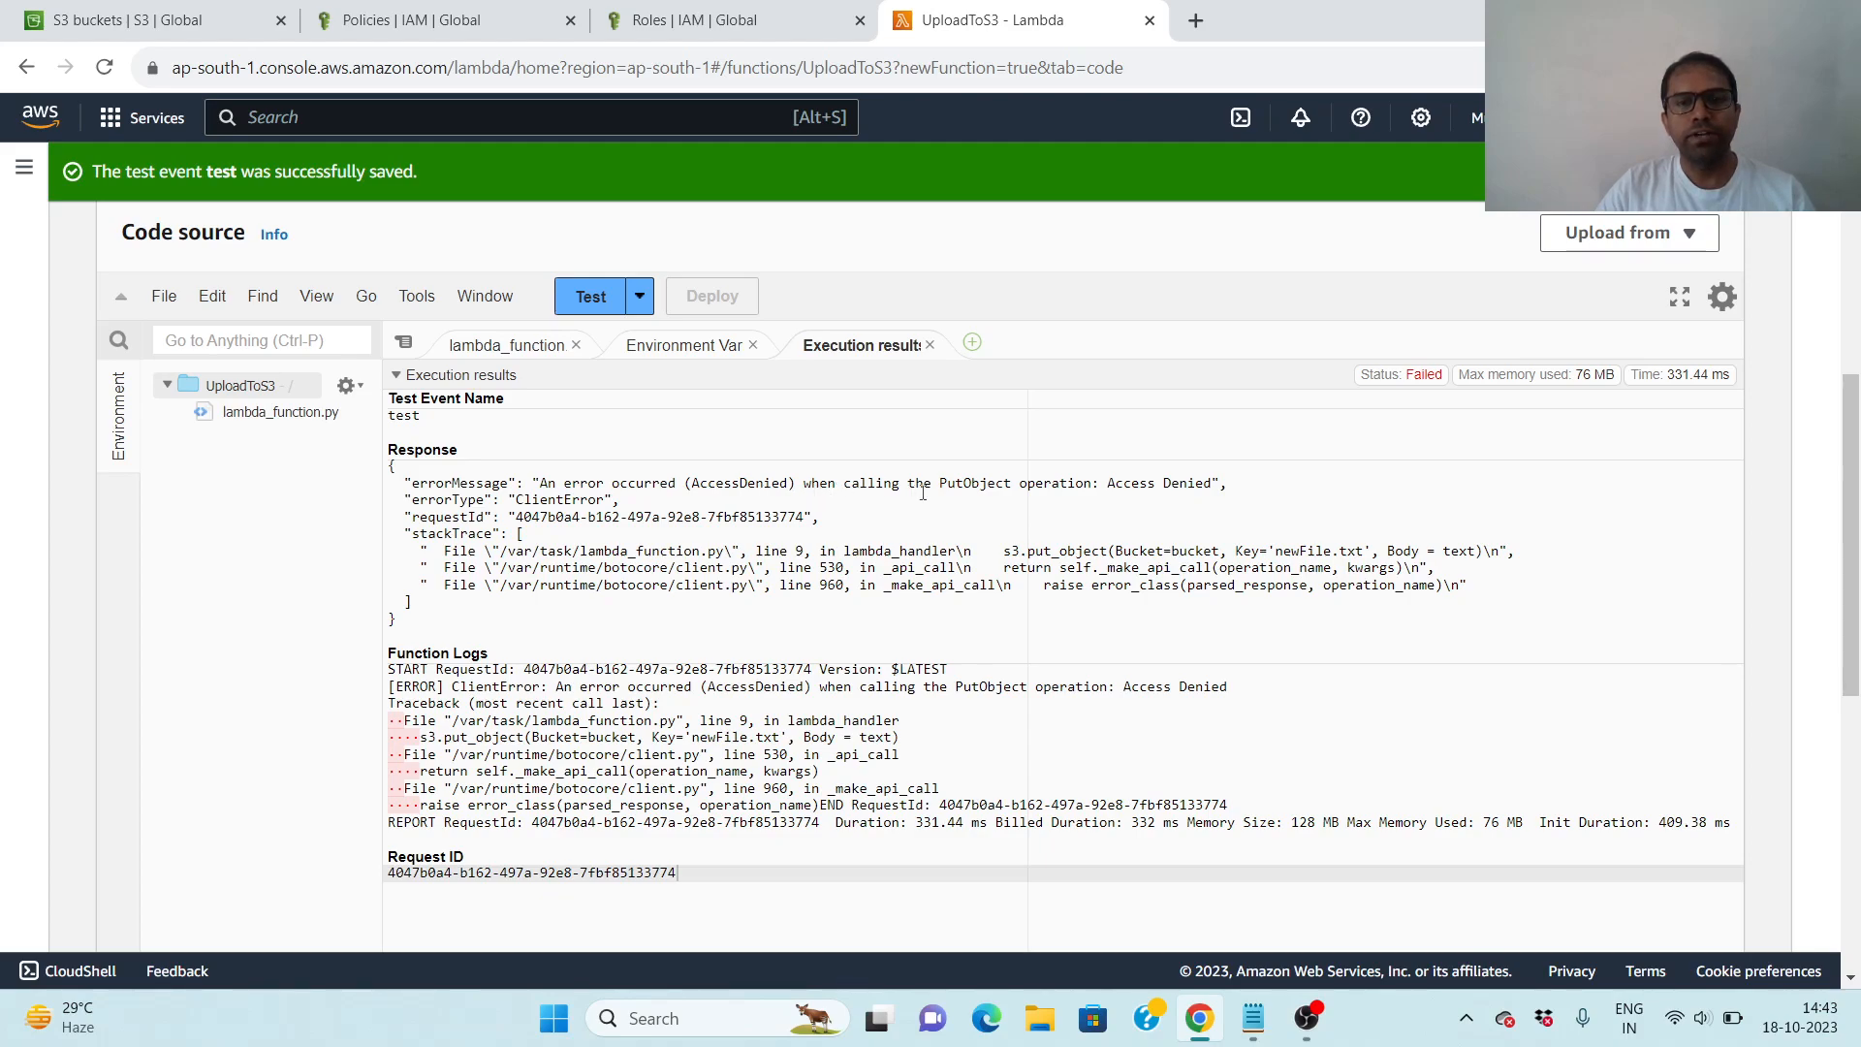
drag(938, 485, 1134, 500)
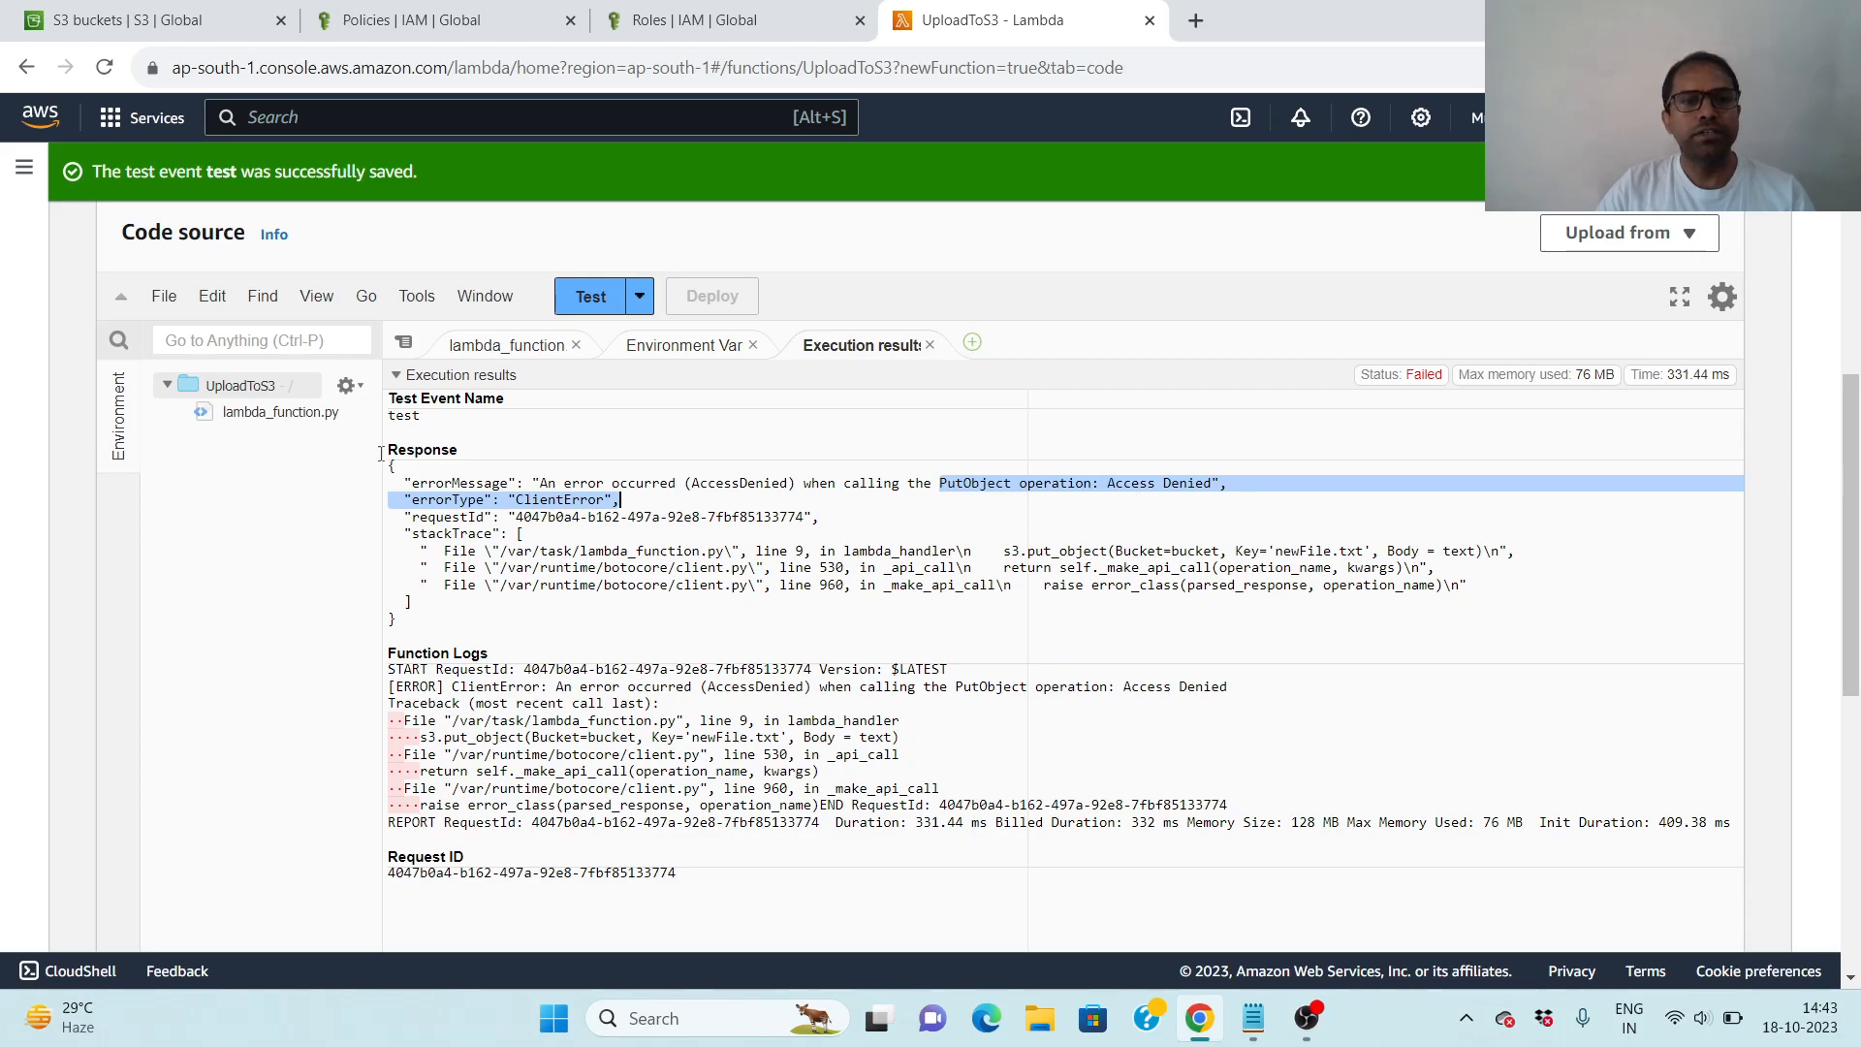
click(1074, 520)
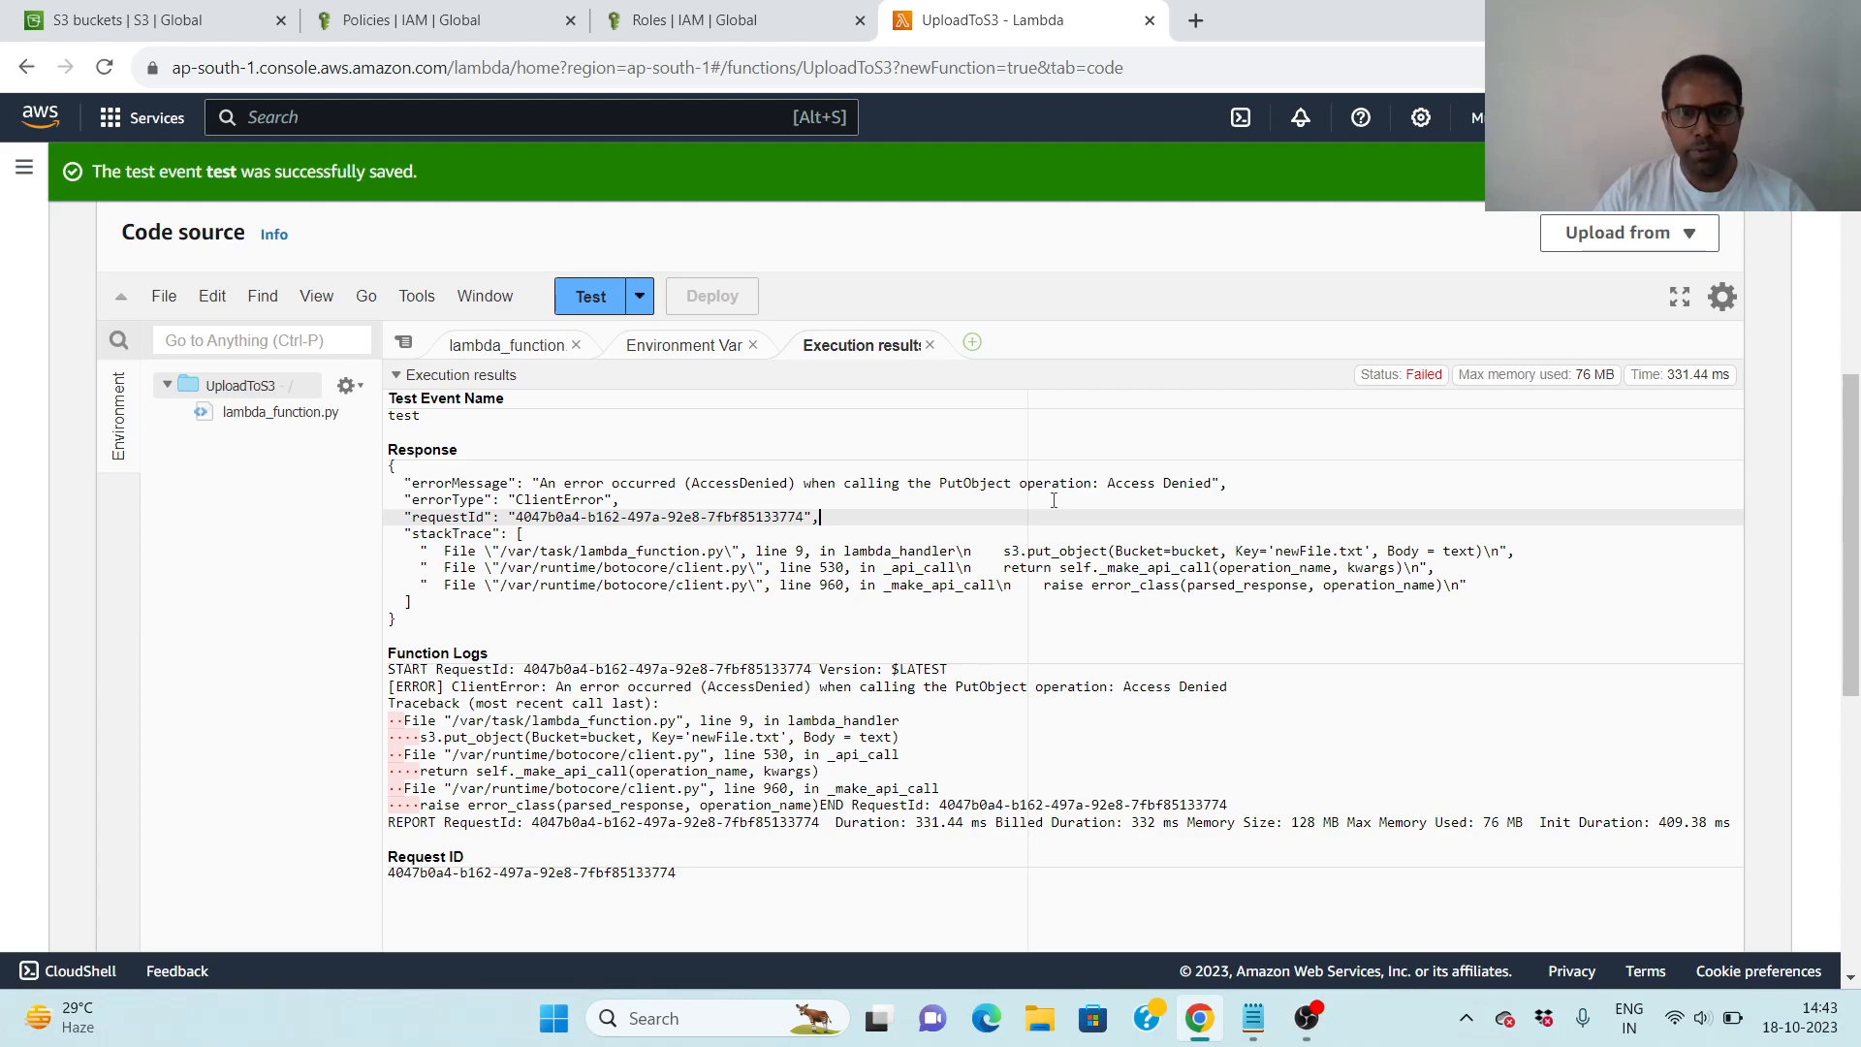
drag(803, 483, 1267, 492)
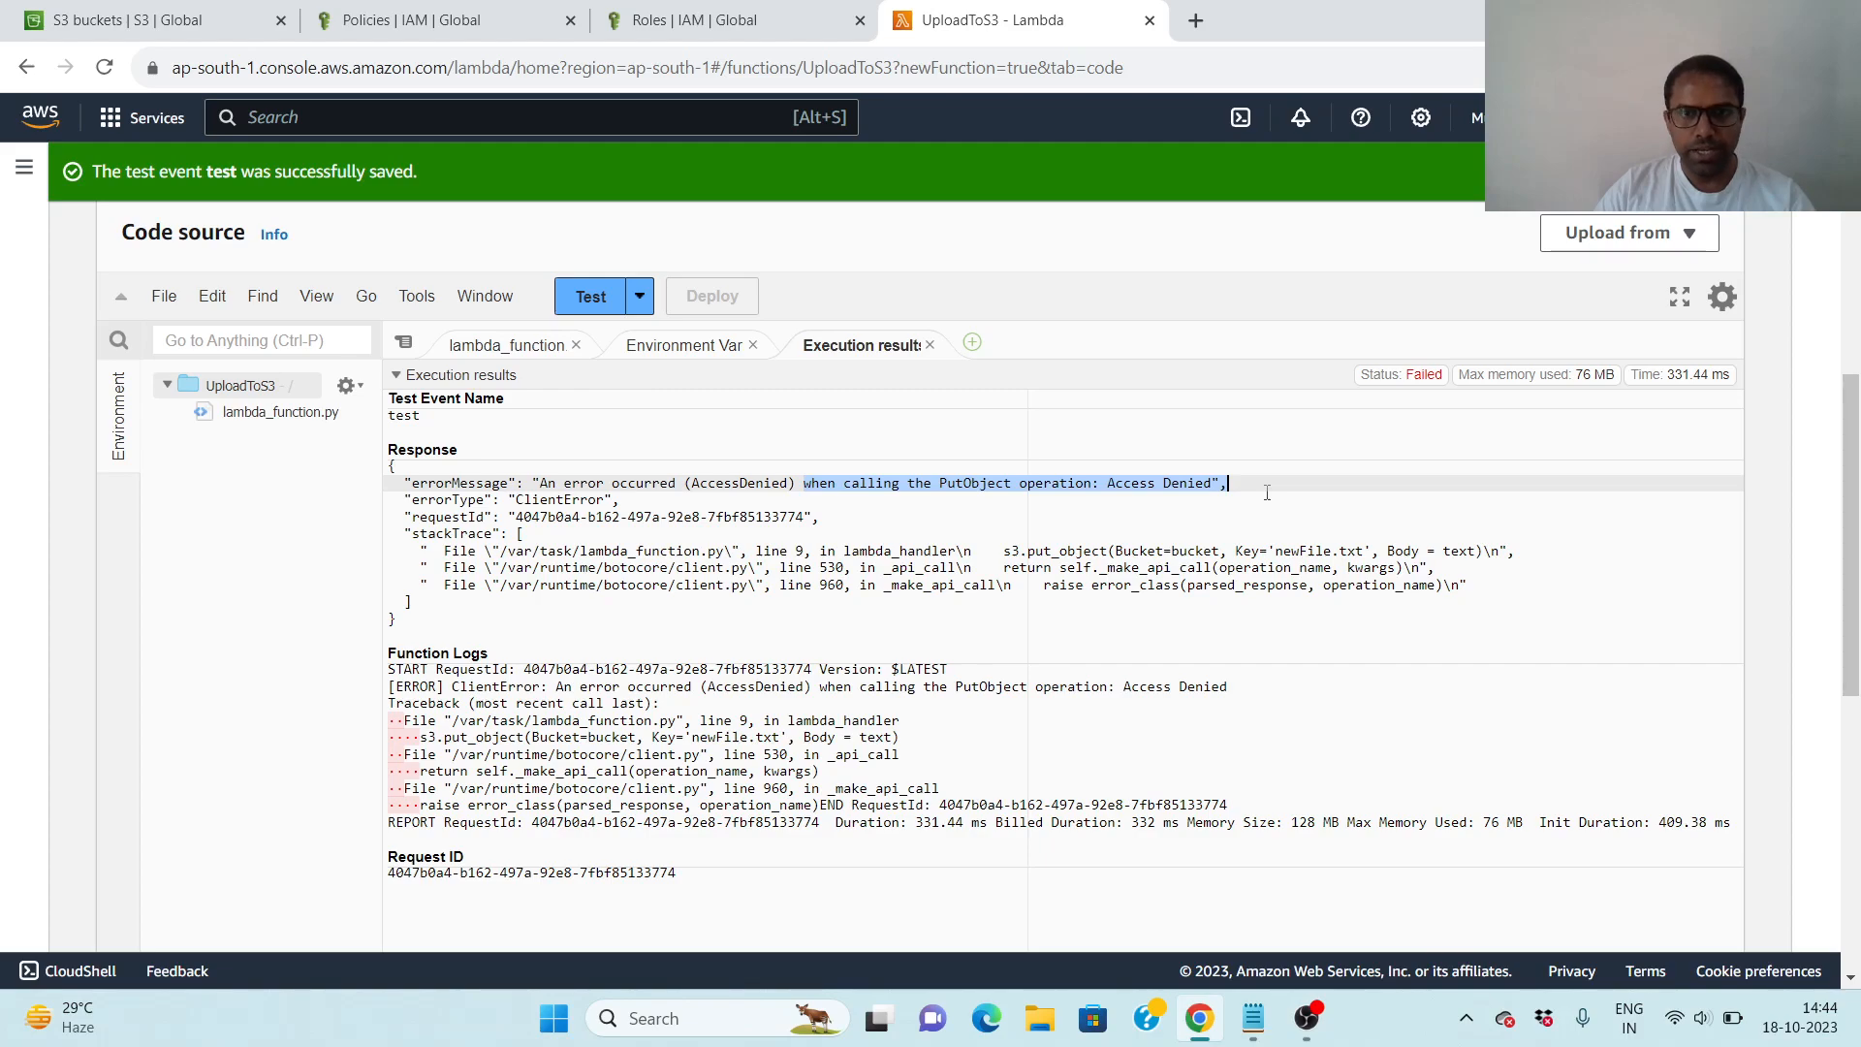
click(1269, 491)
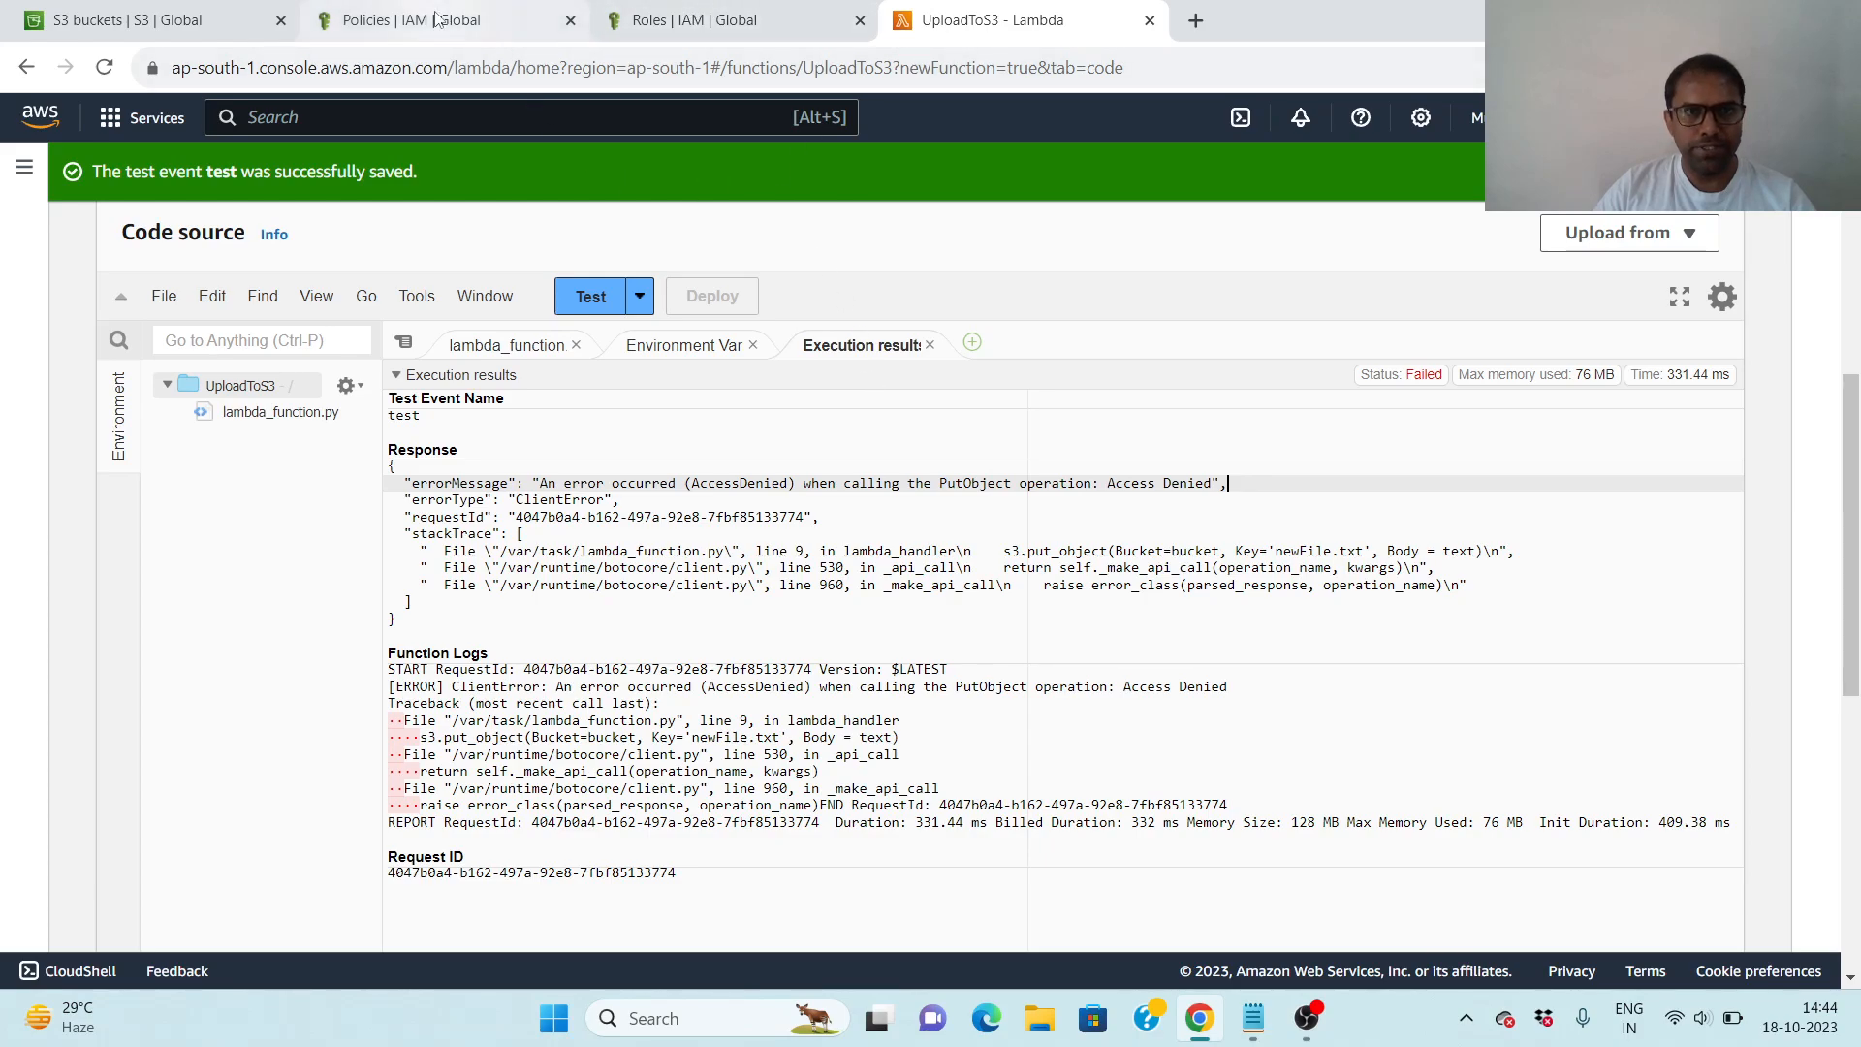
- Search the IAM policies for s3f and open S3functionPolicy
click(486, 32)
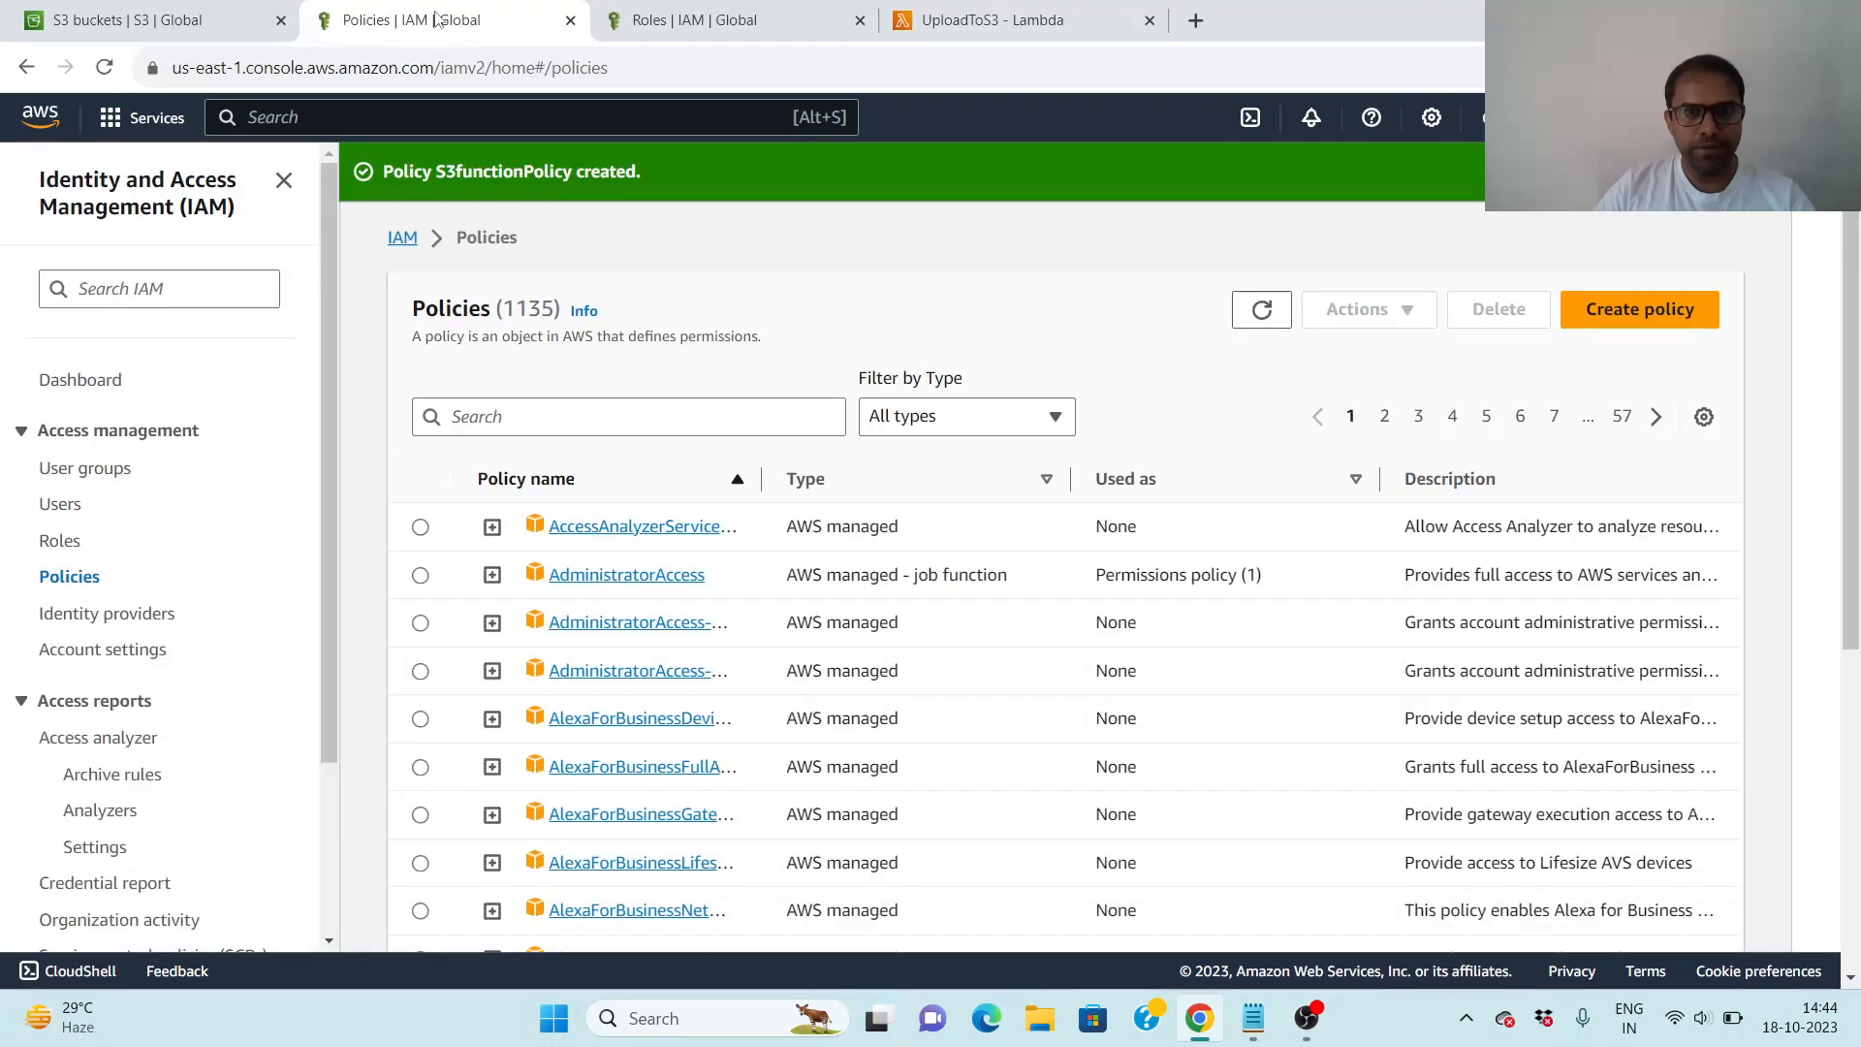
click(508, 415)
text(s)
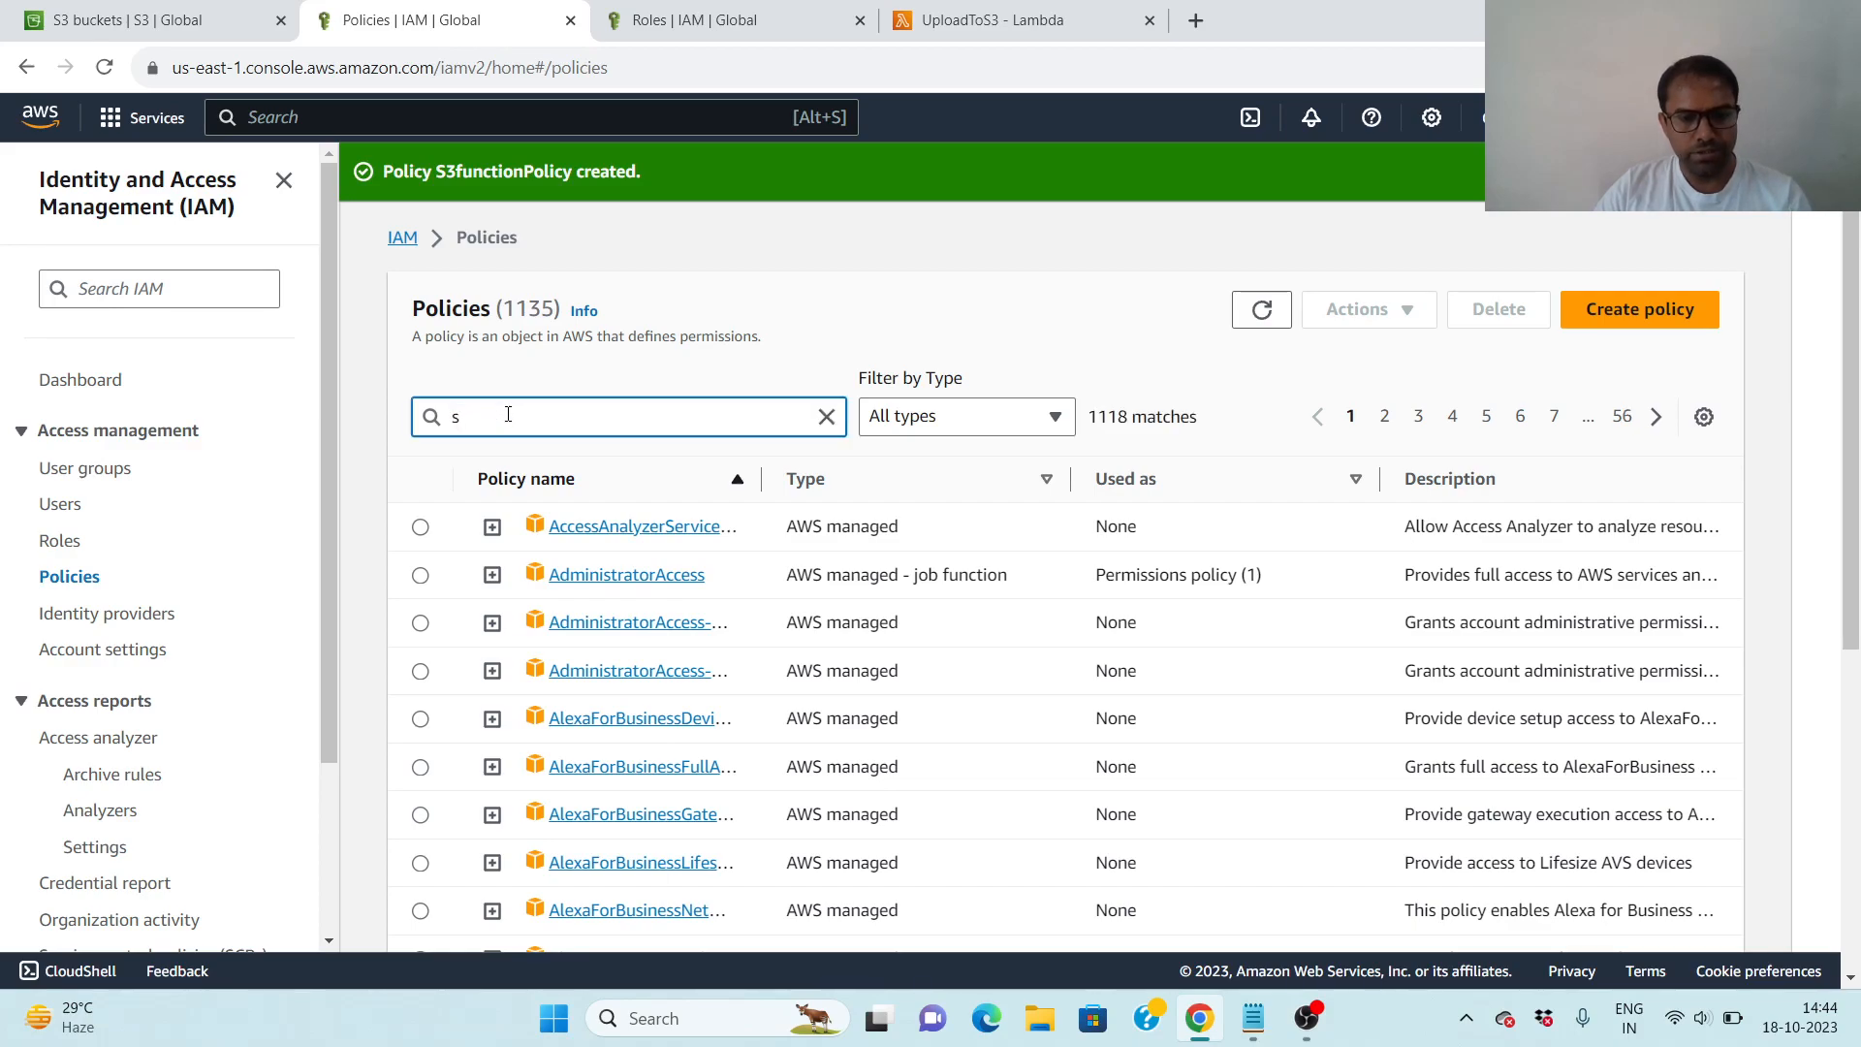
text(3)
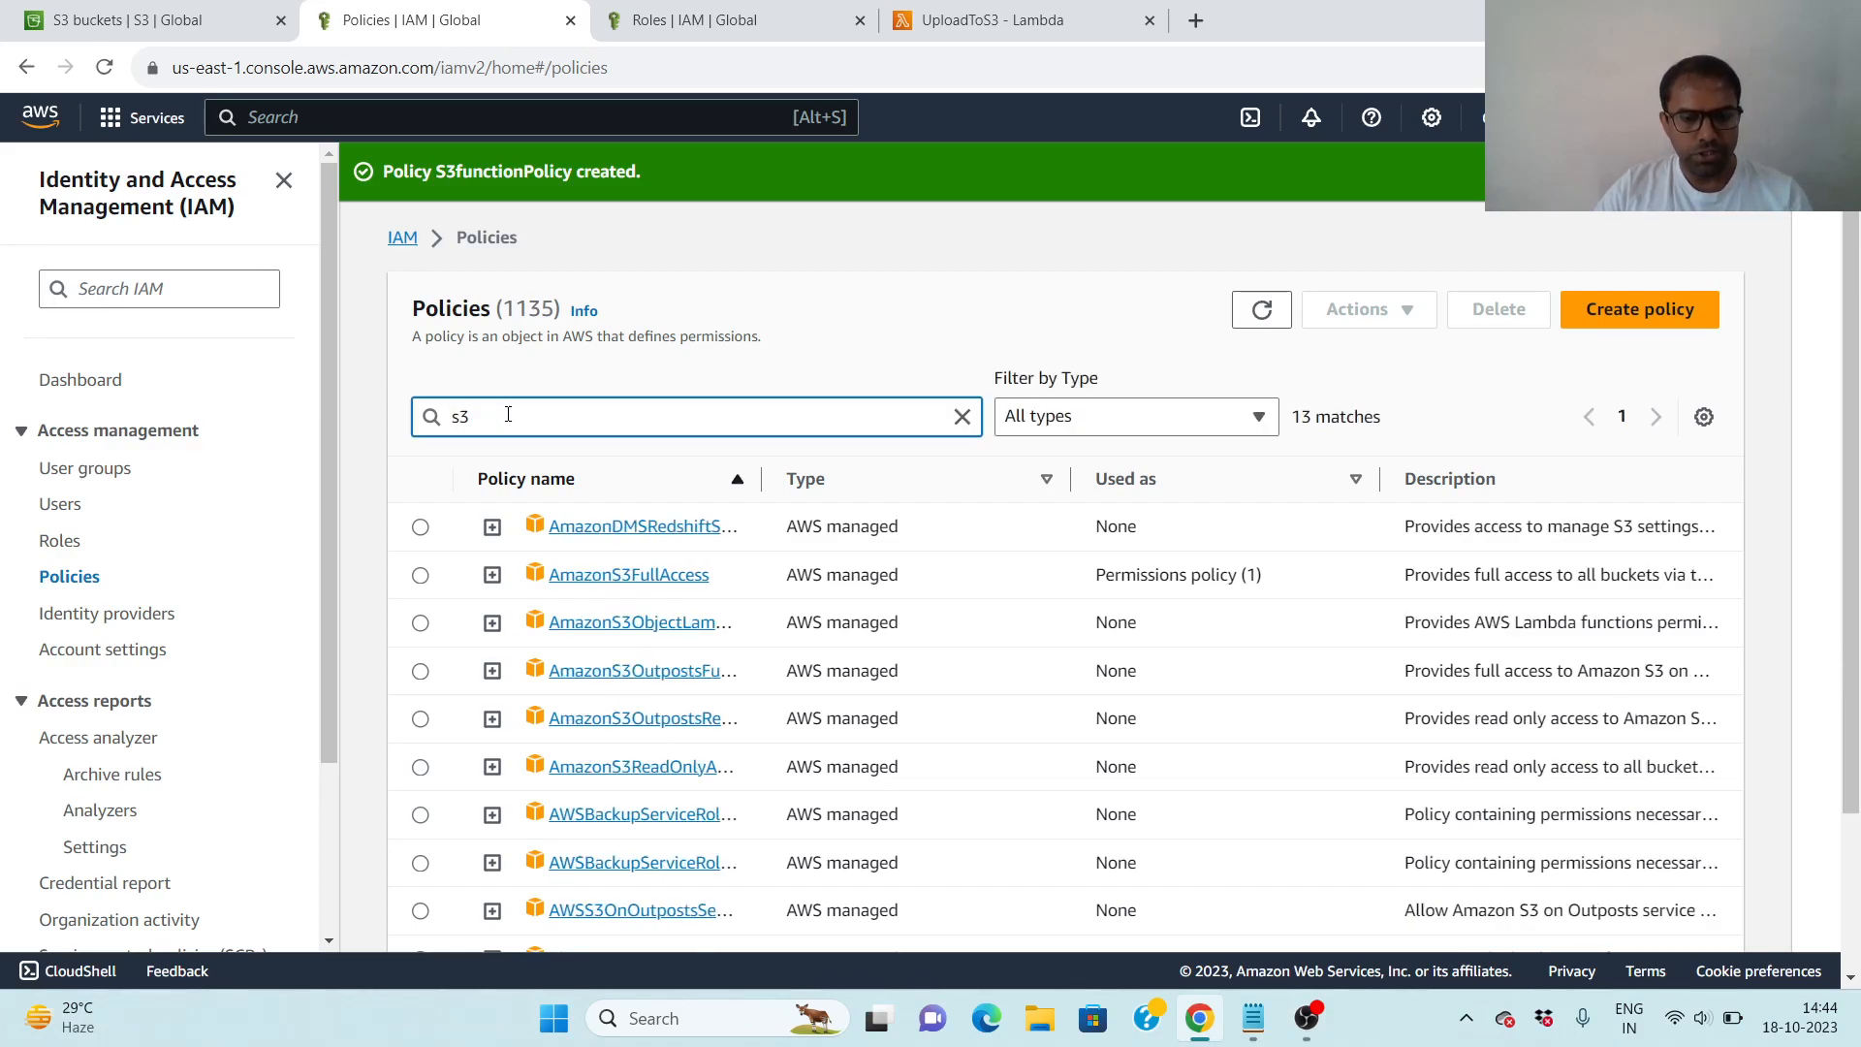
text(f)
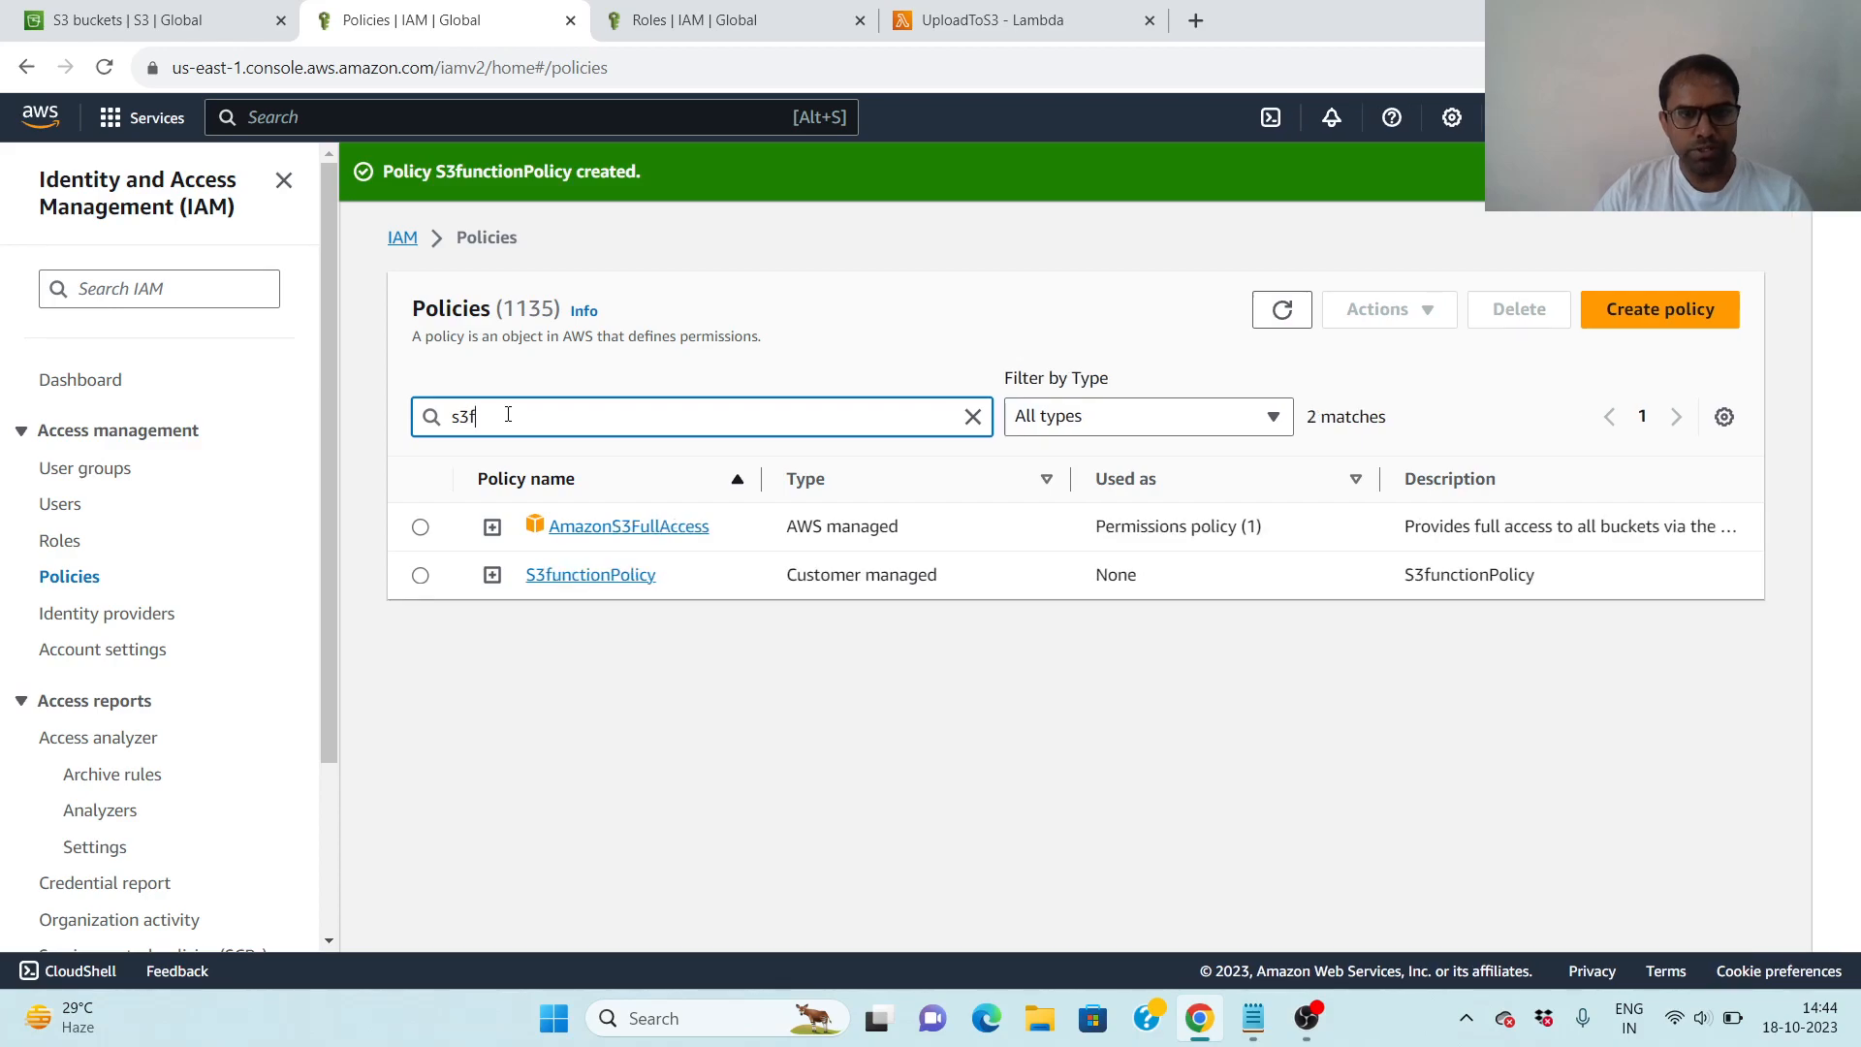
click(591, 576)
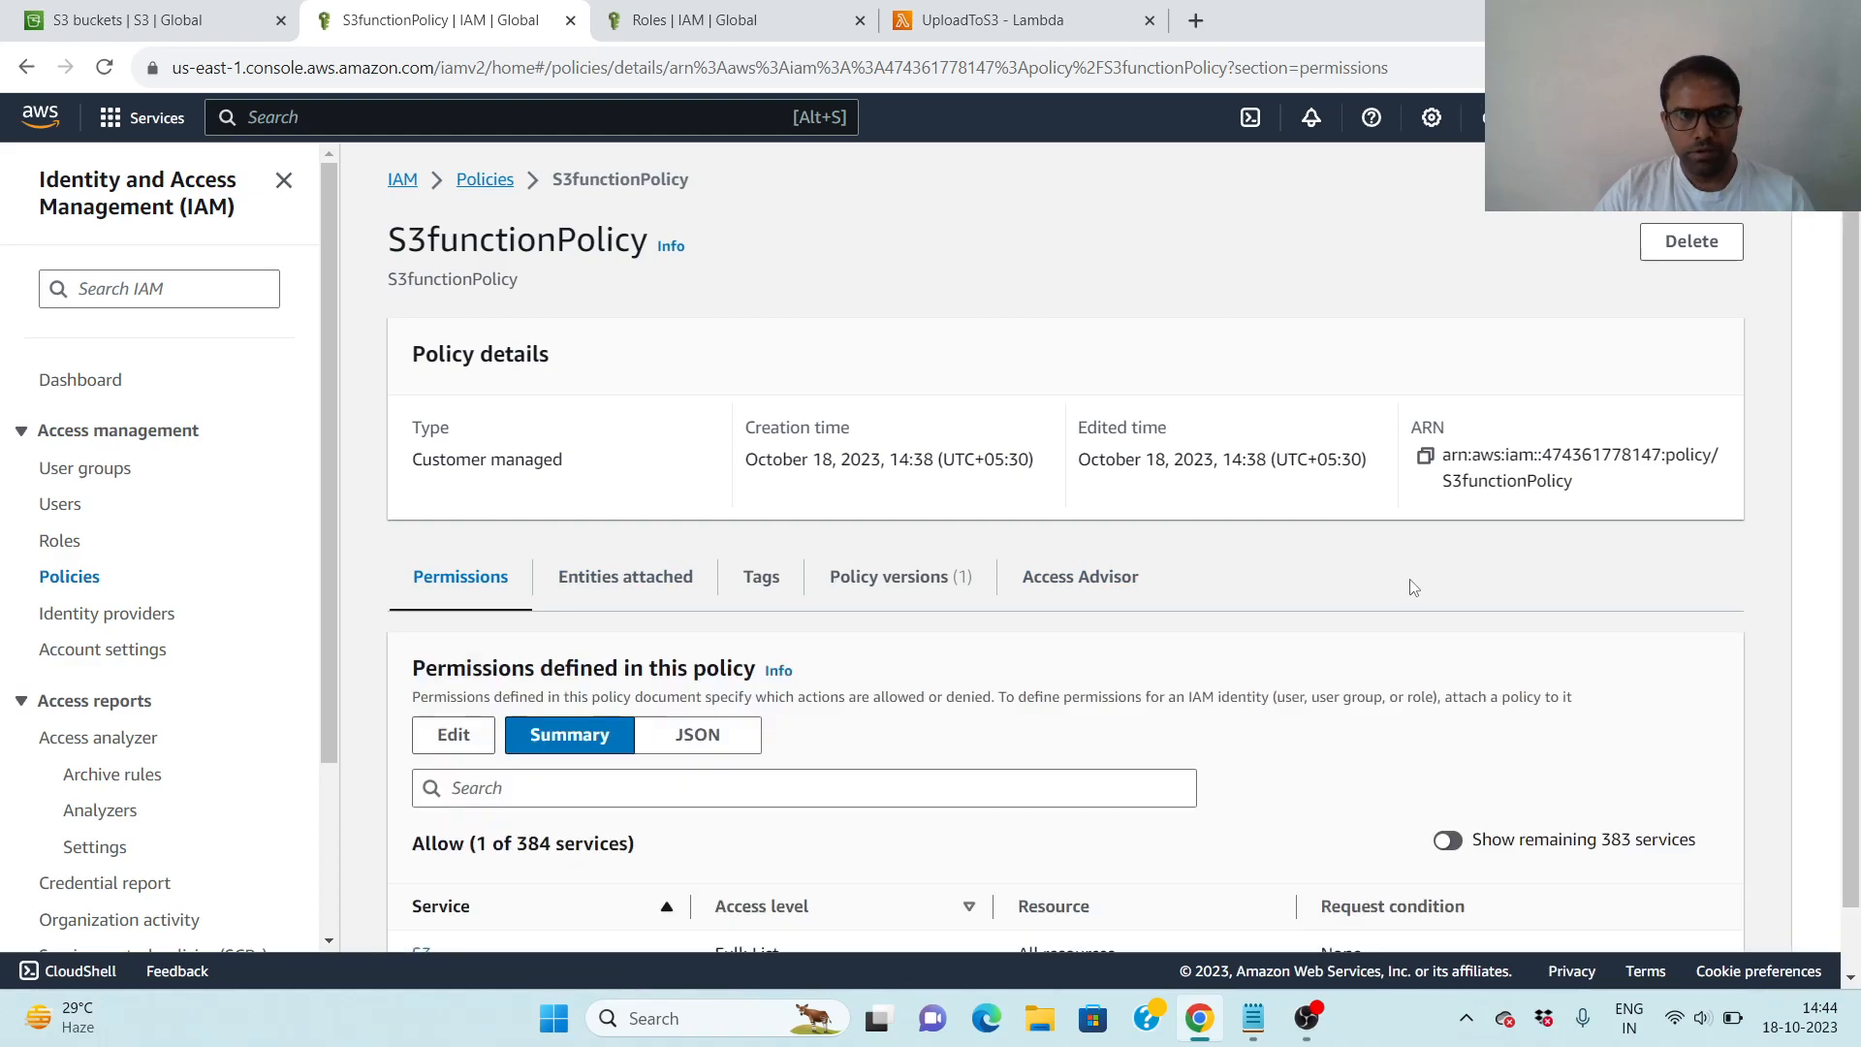
- Examine which S3 actions the policy allows, in both its service summary and its JSON document
scroll(1414, 588, down, 1)
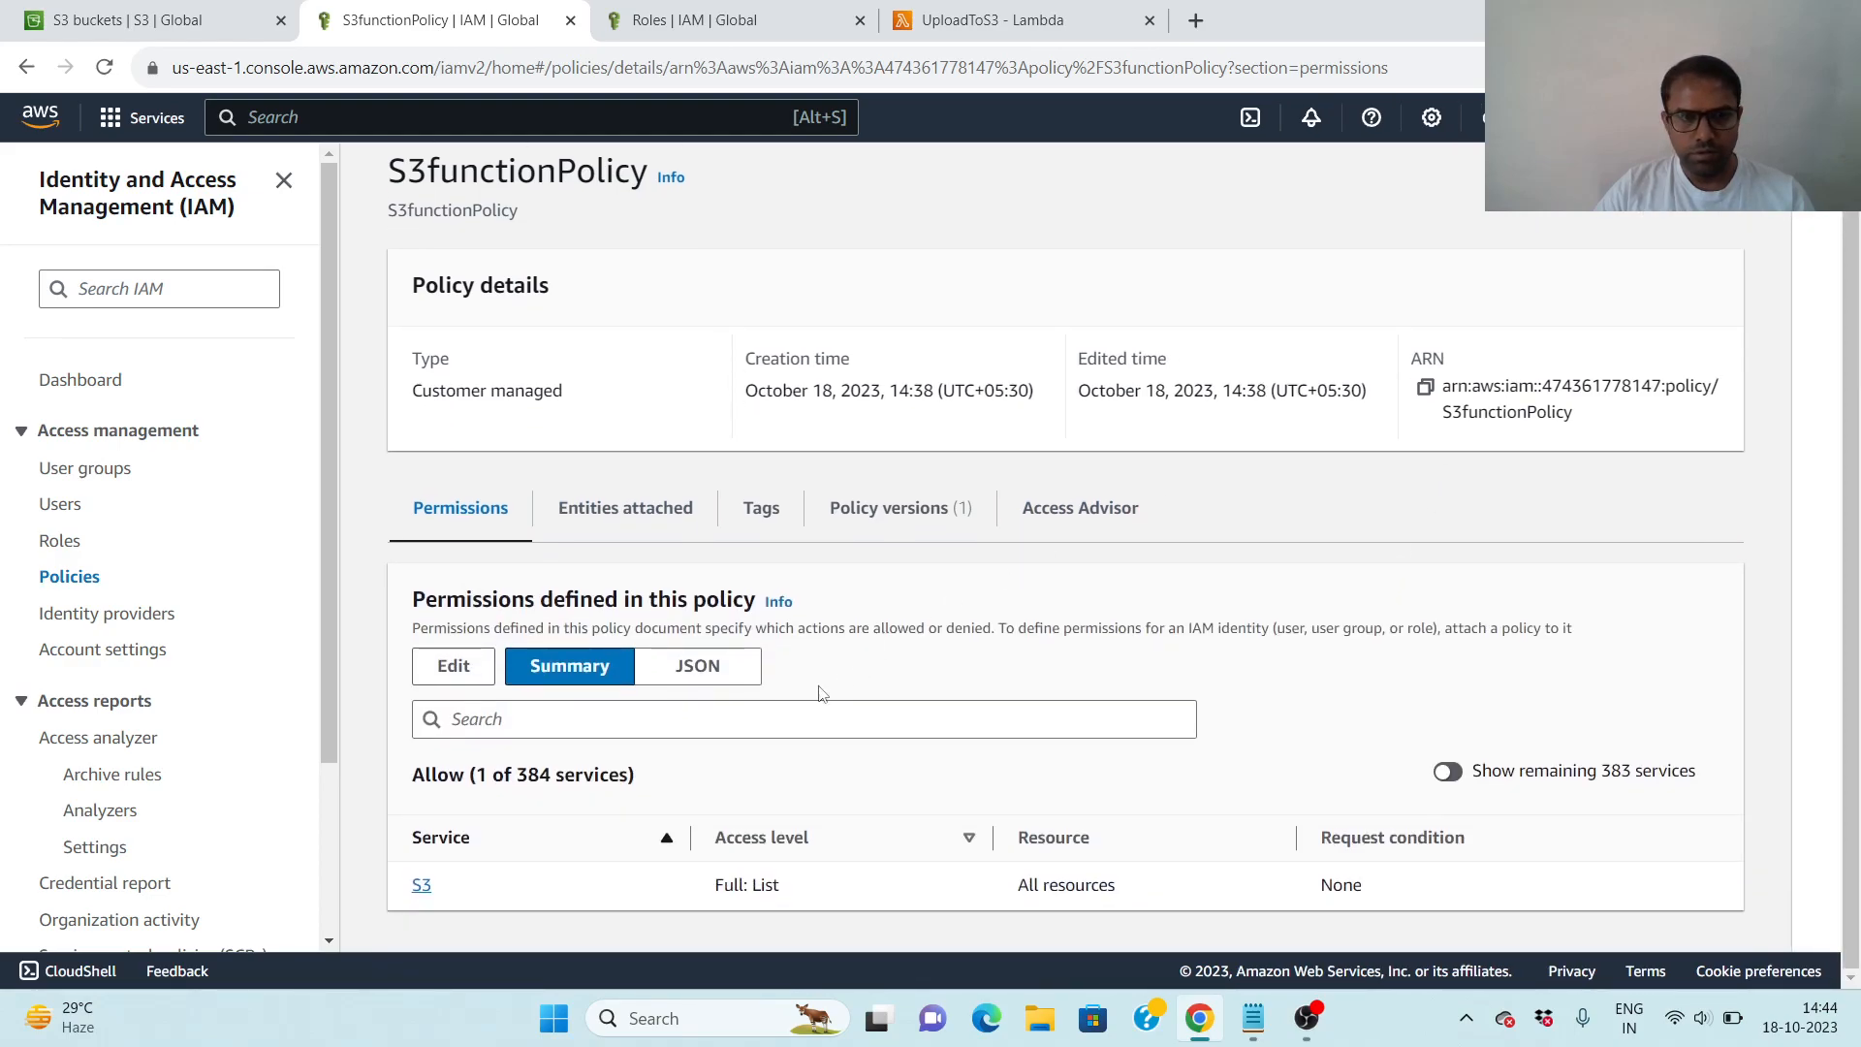
click(421, 885)
scroll(1181, 714, down, 4)
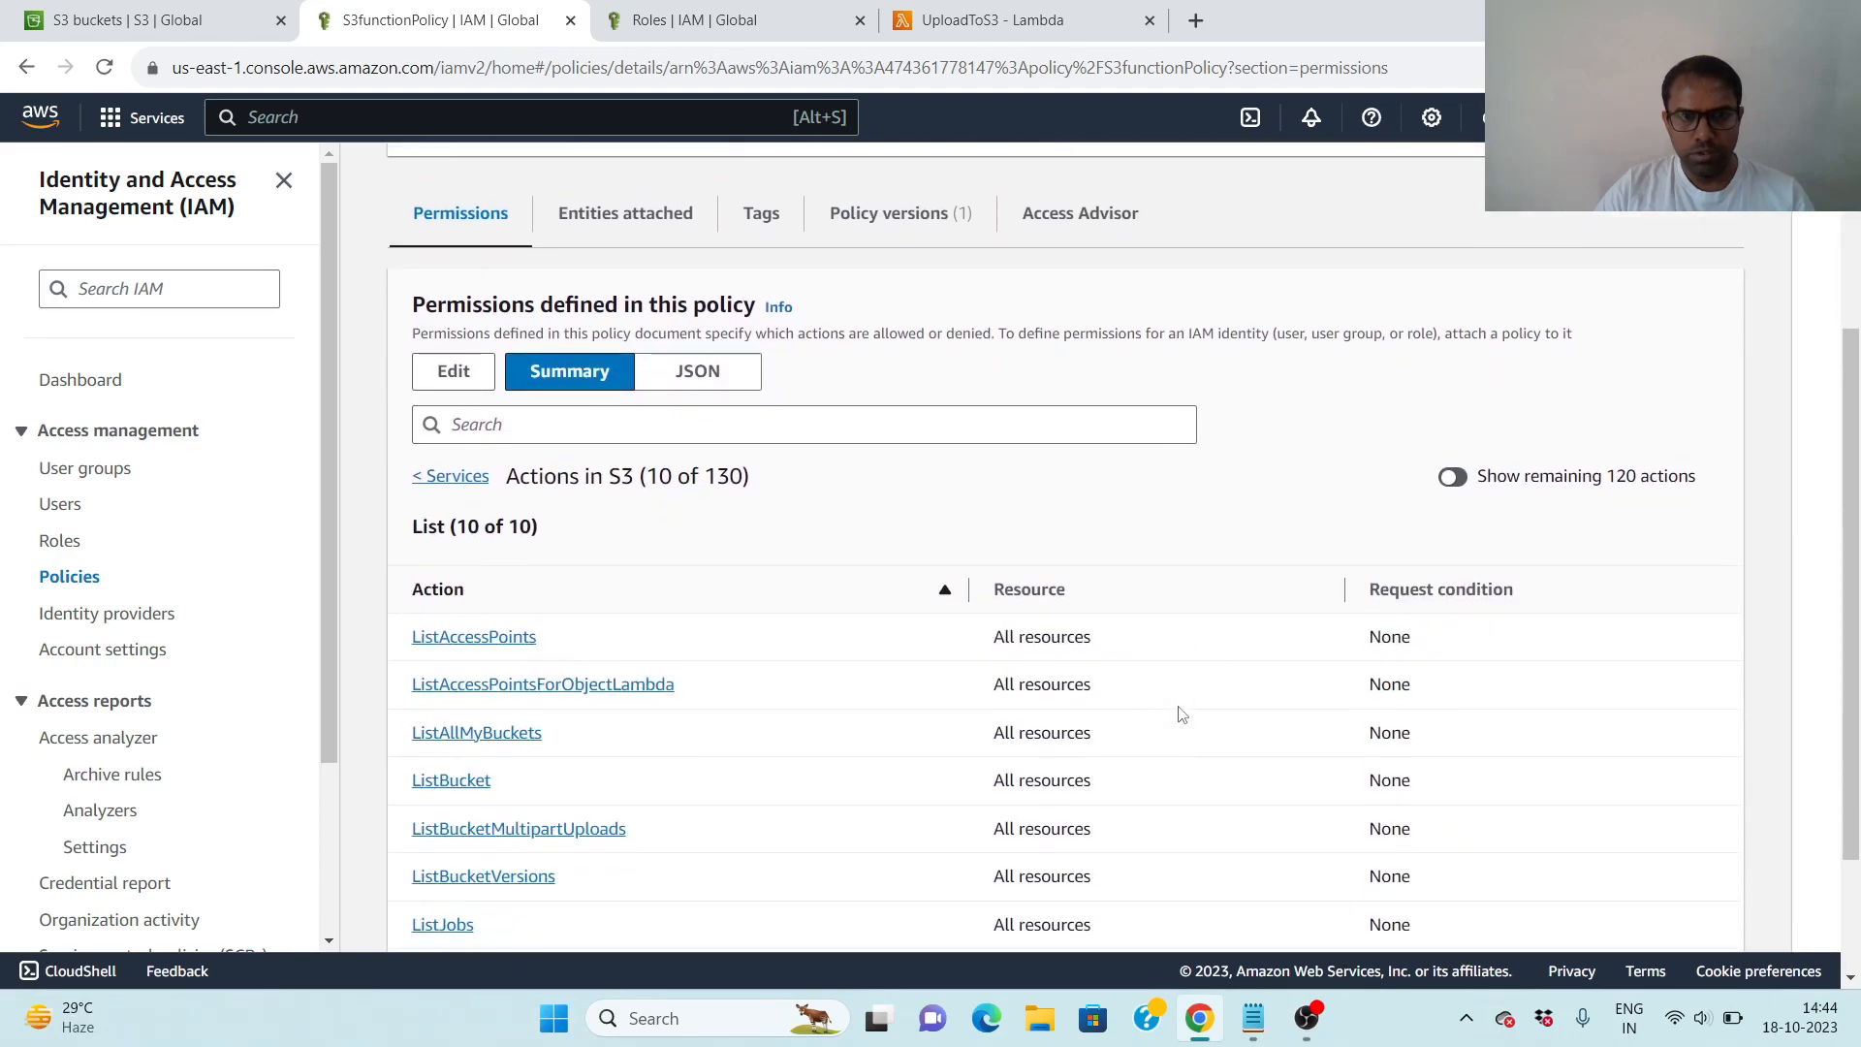
scroll(1114, 611, down, 1)
scroll(1007, 583, down, 1)
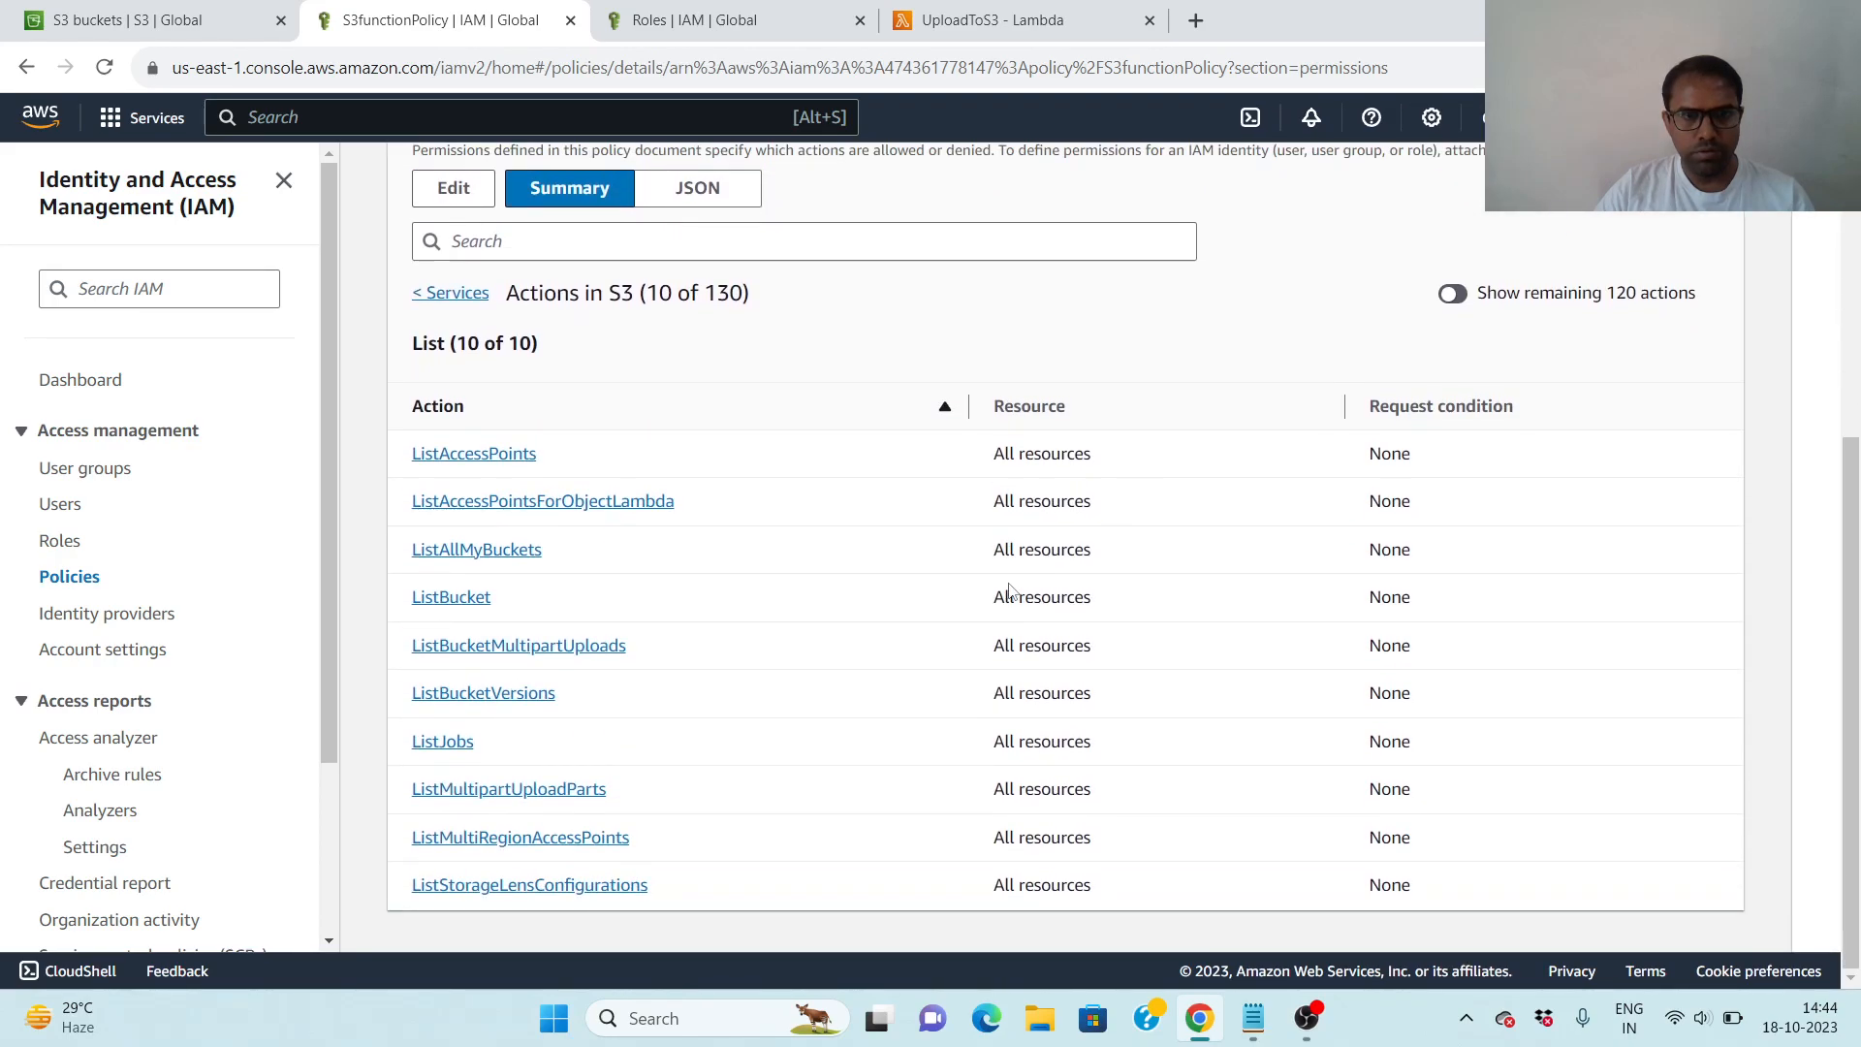
scroll(1008, 588, up, 5)
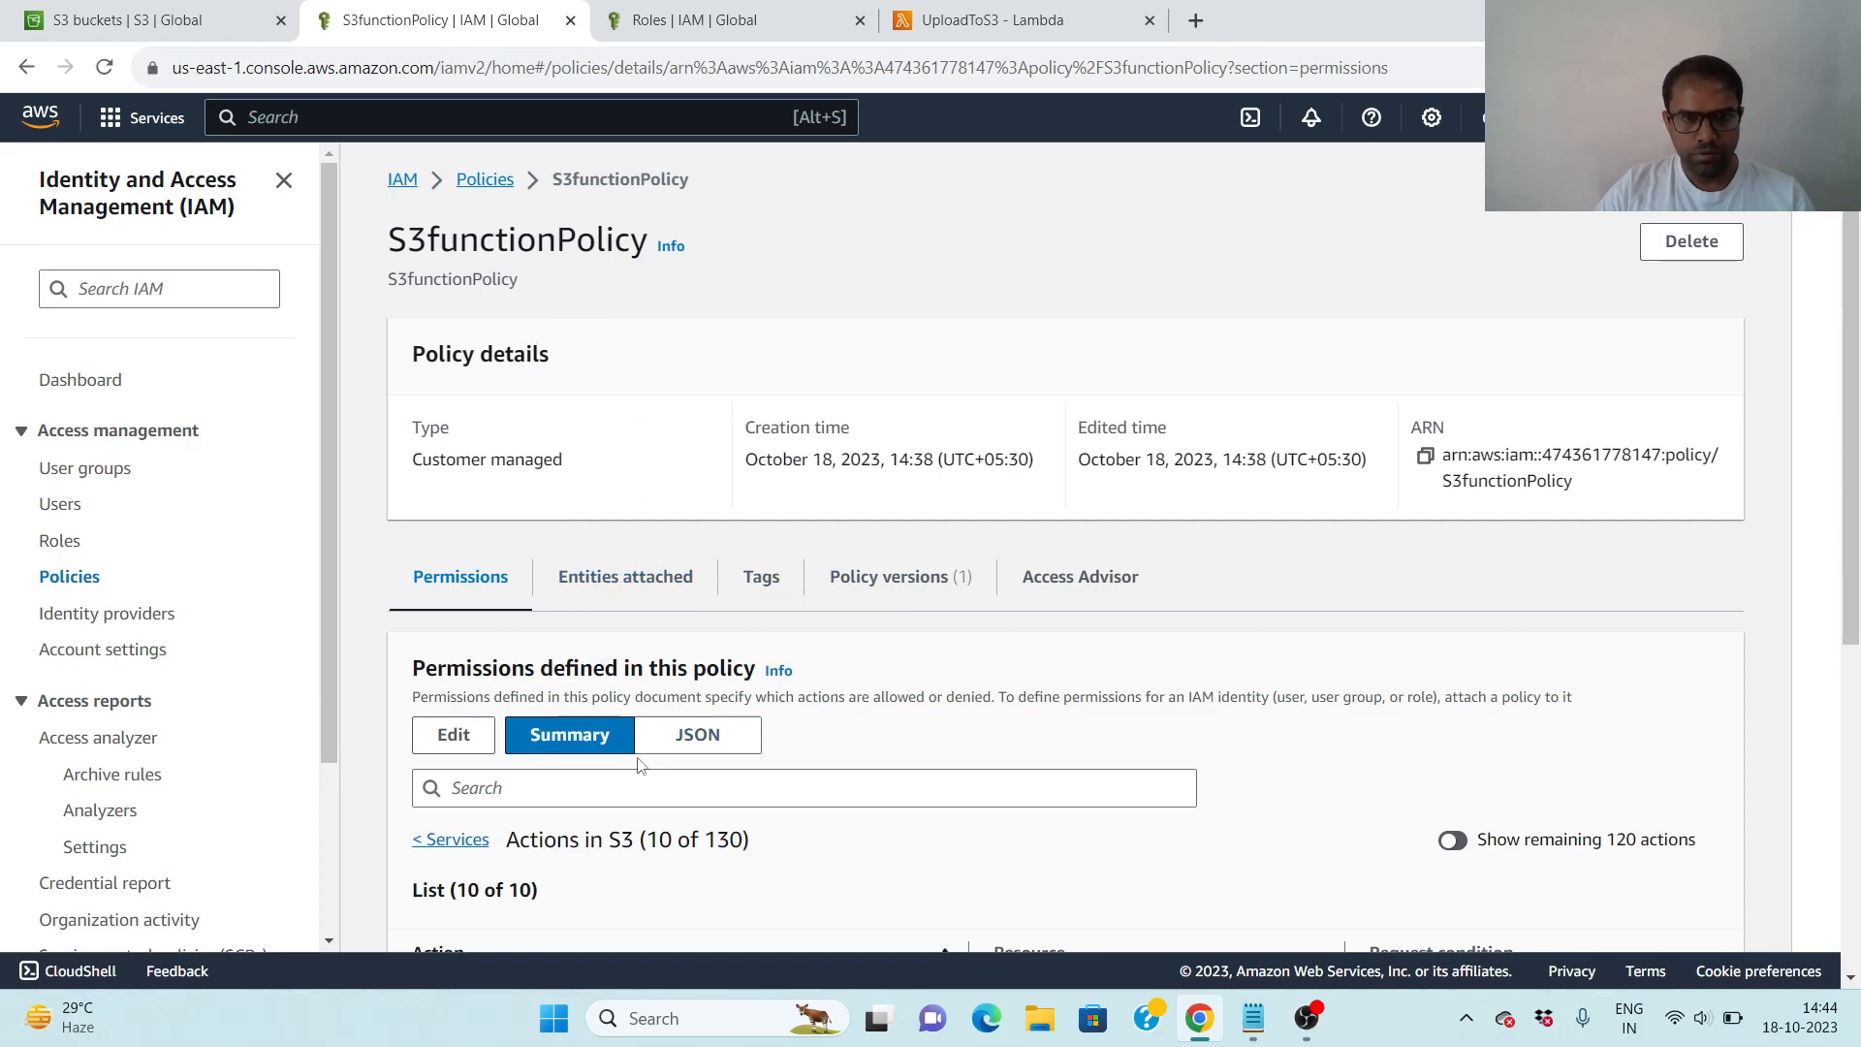
click(698, 735)
scroll(1144, 613, down, 3)
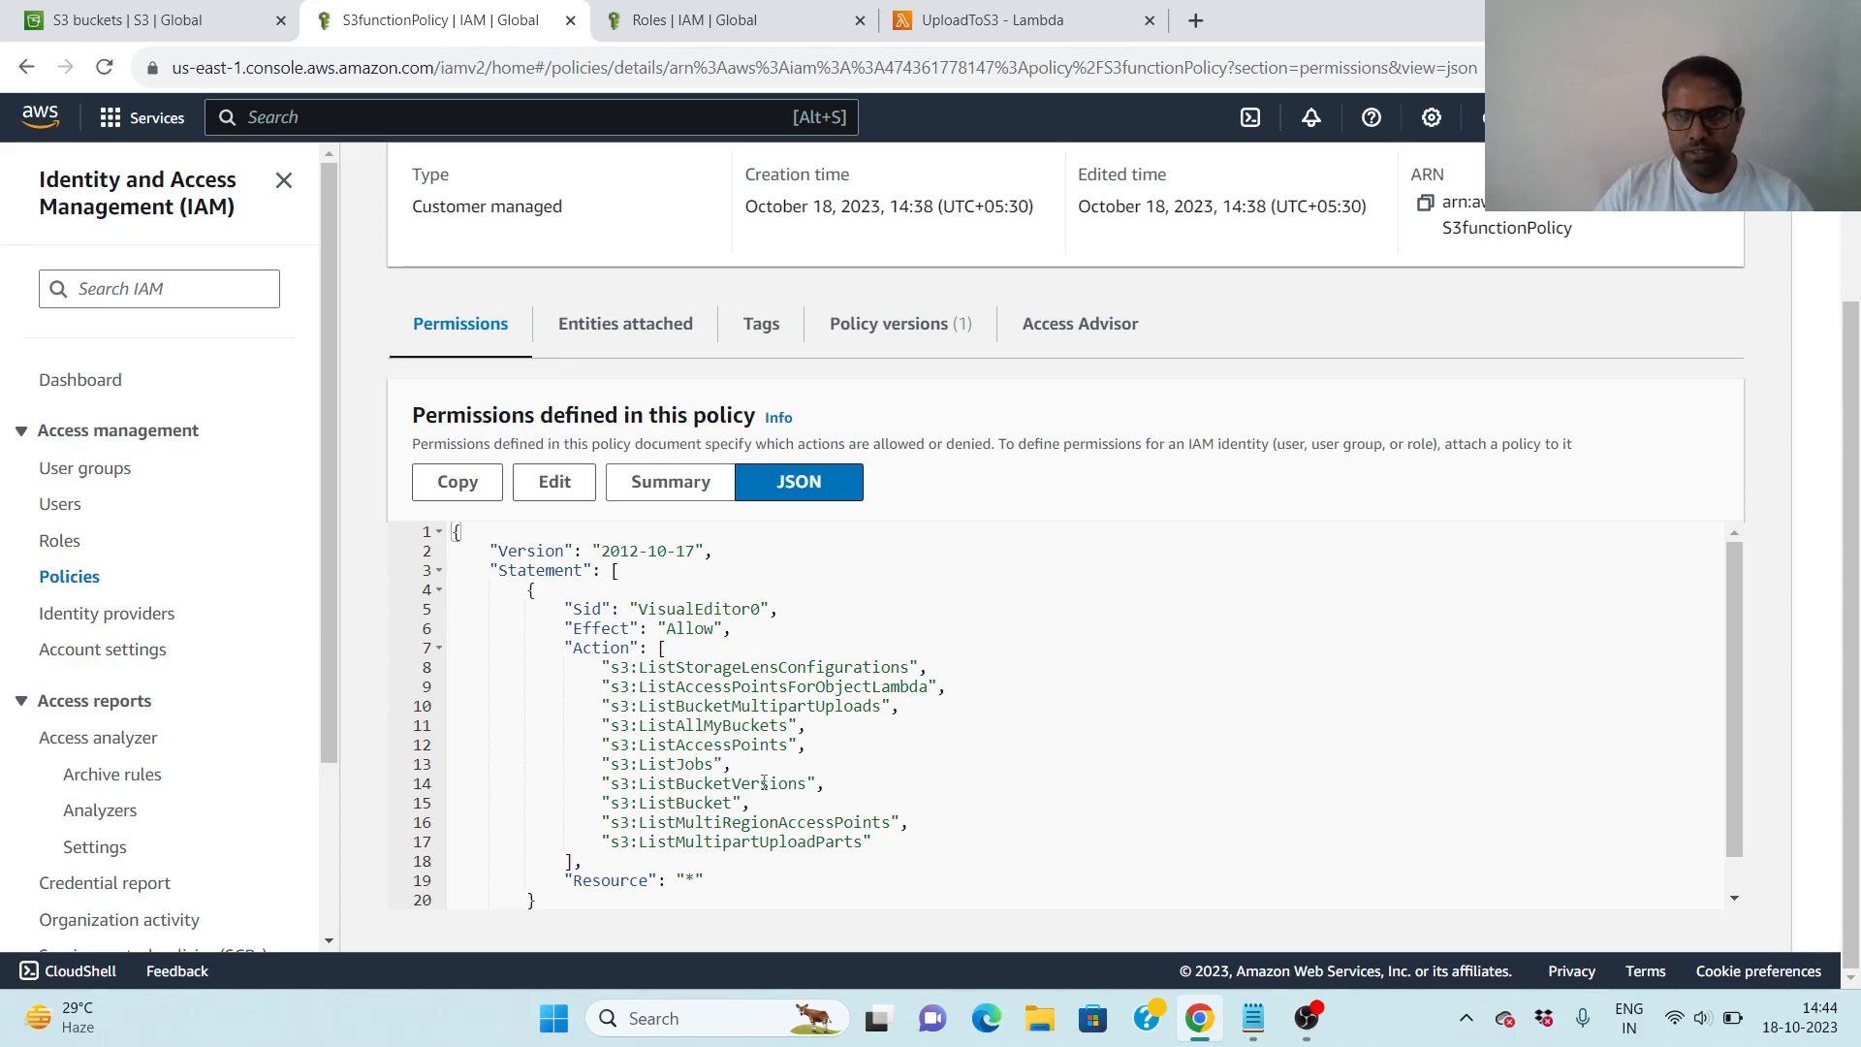
scroll(764, 784, up, 1)
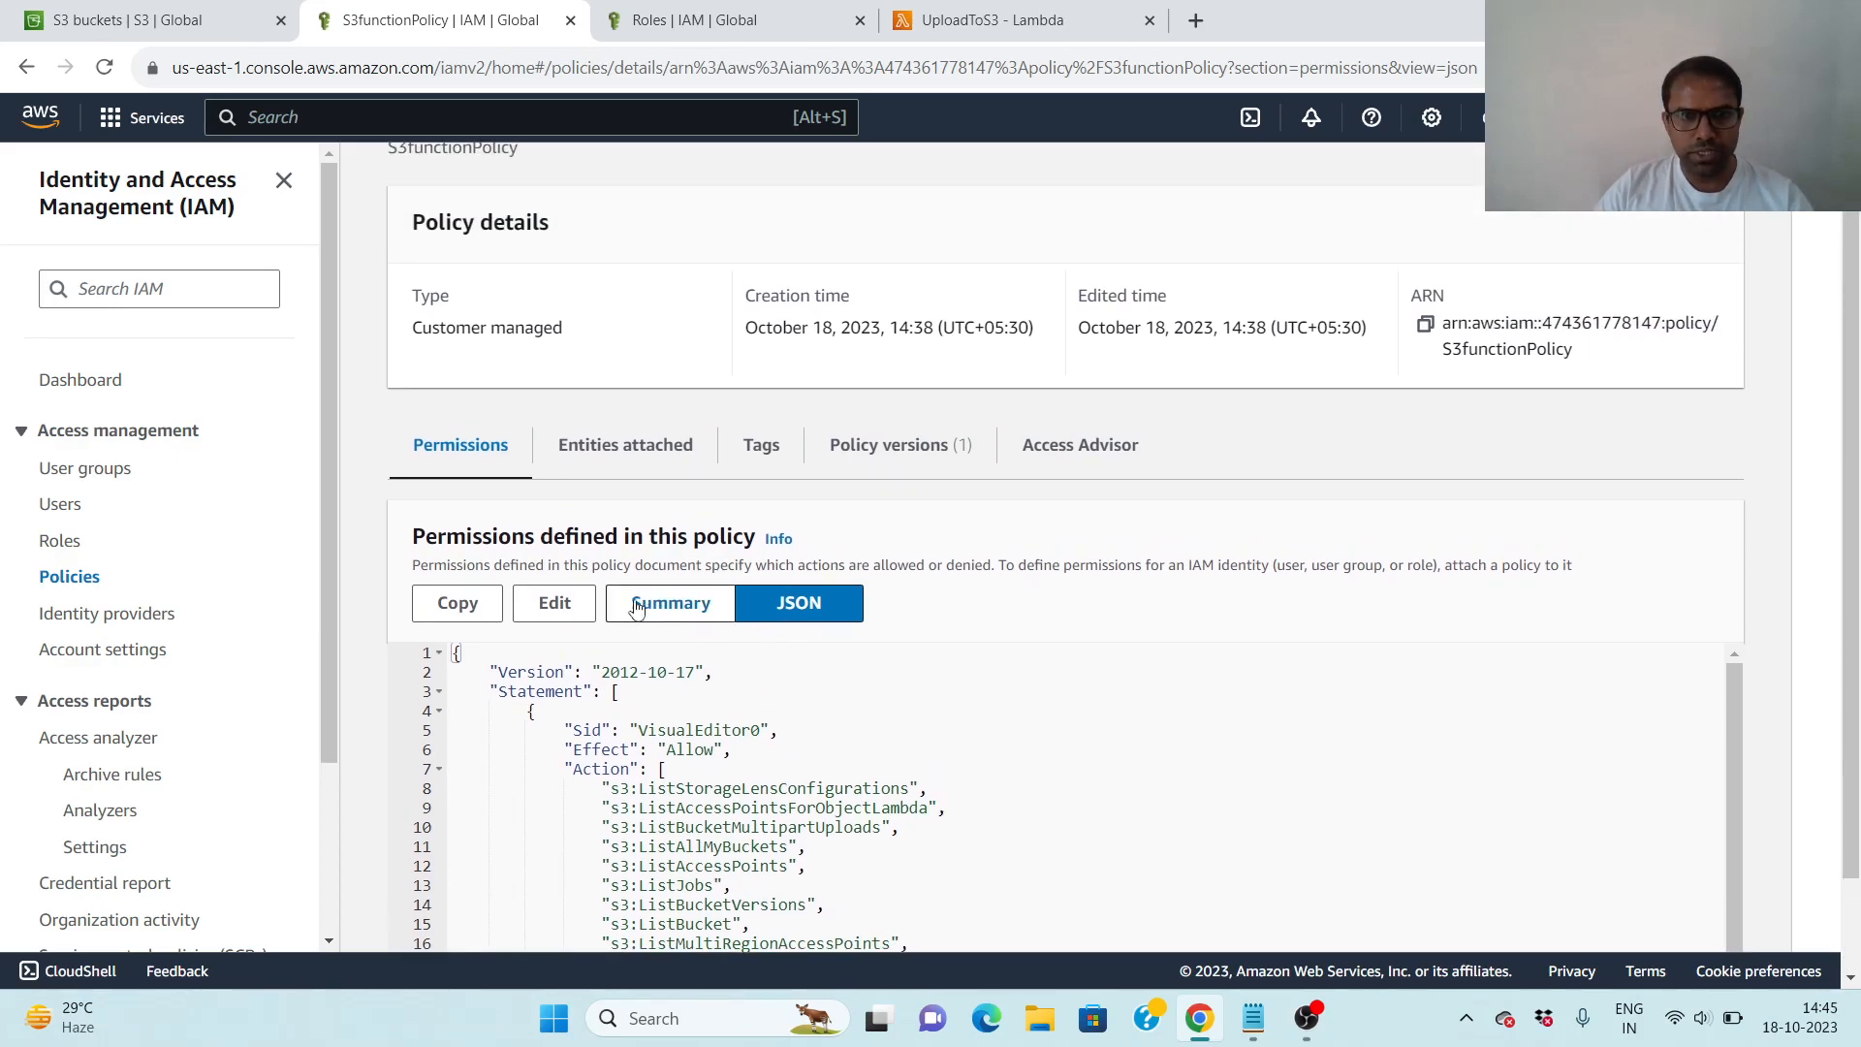
- Open S3functionPolicy for editing and list the S3 service's actions for its VisualEditor0 statement
click(568, 605)
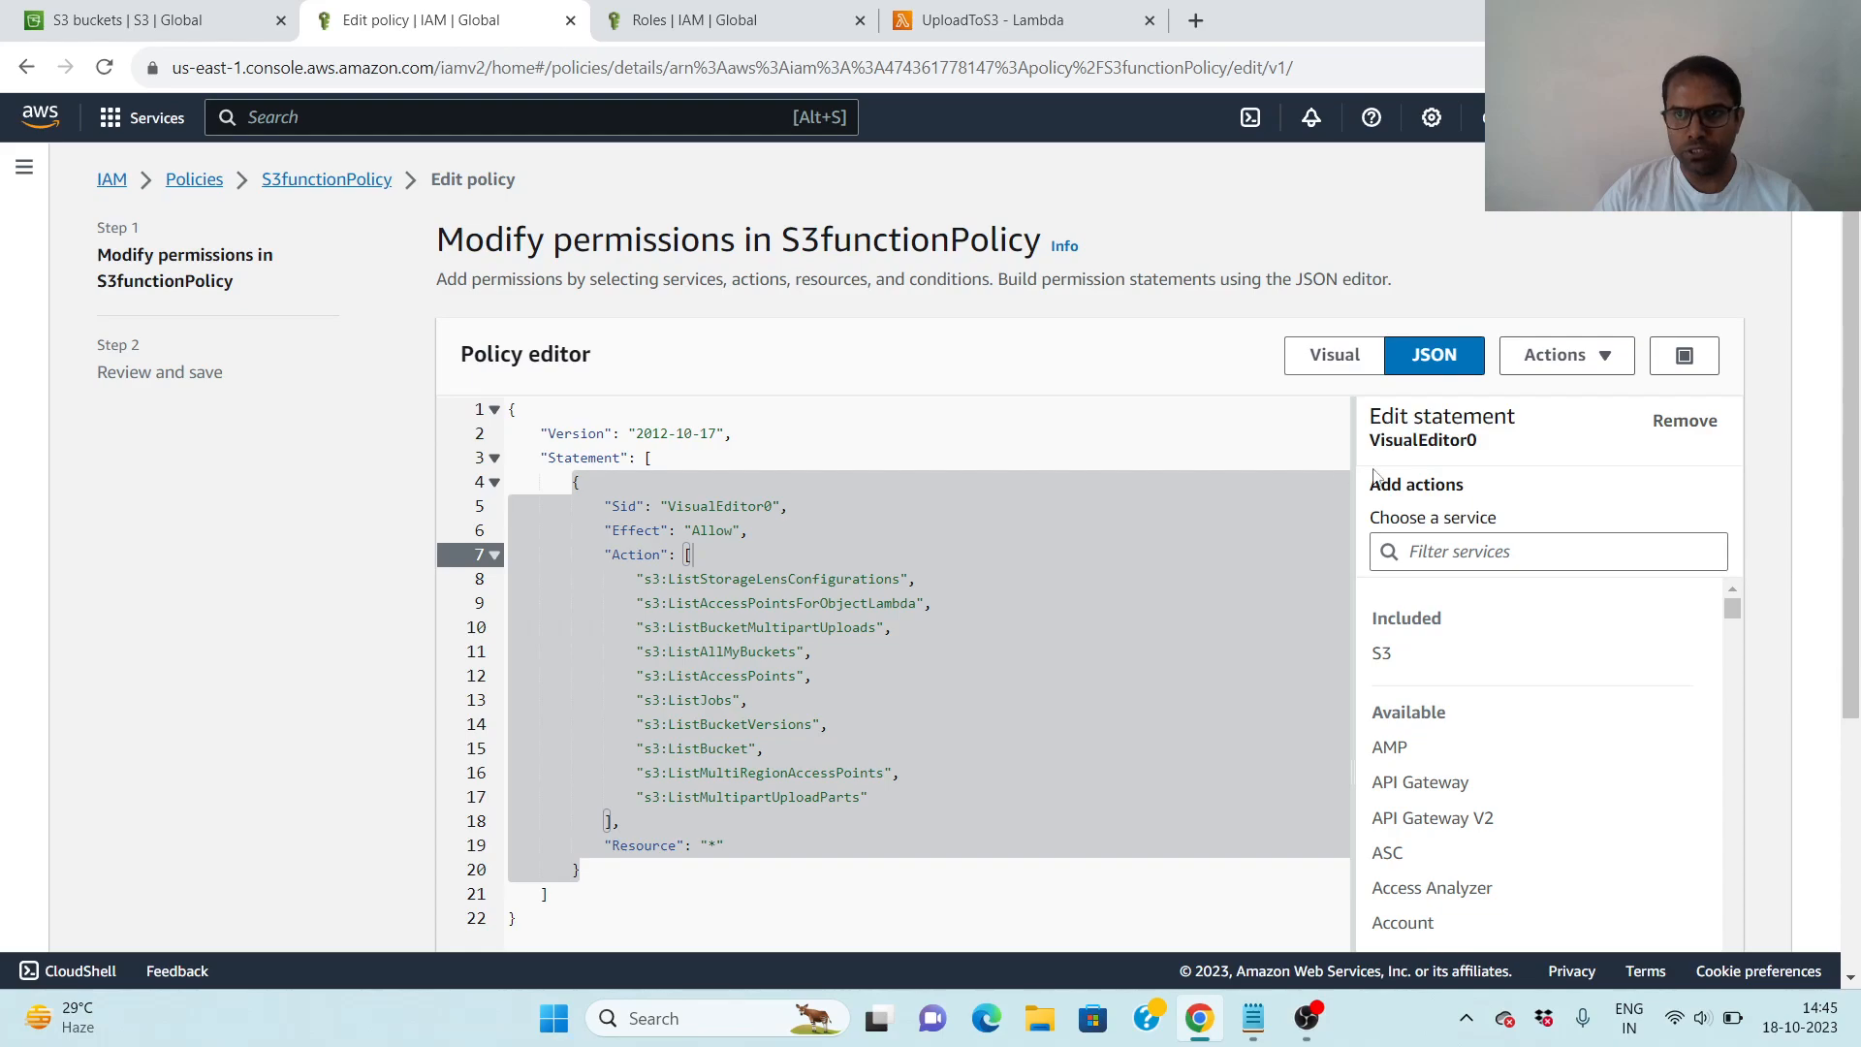
click(1477, 554)
text(s3)
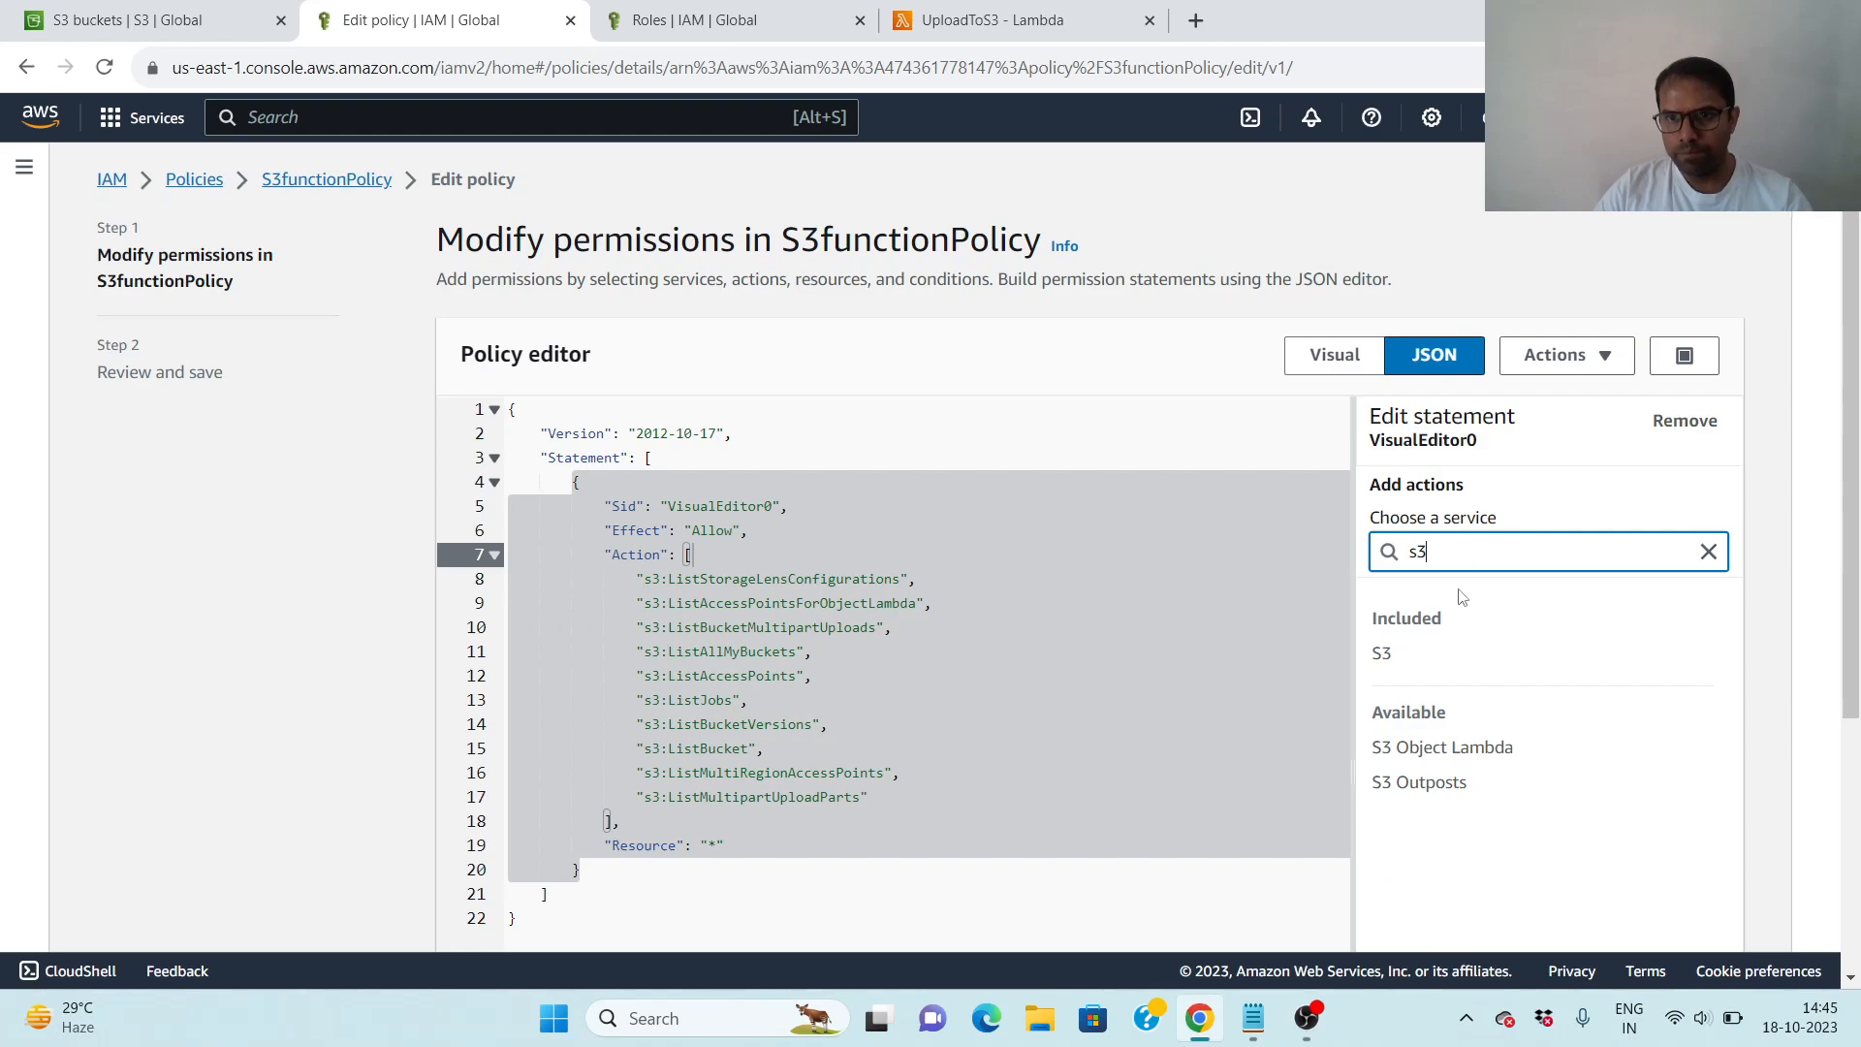
click(1396, 654)
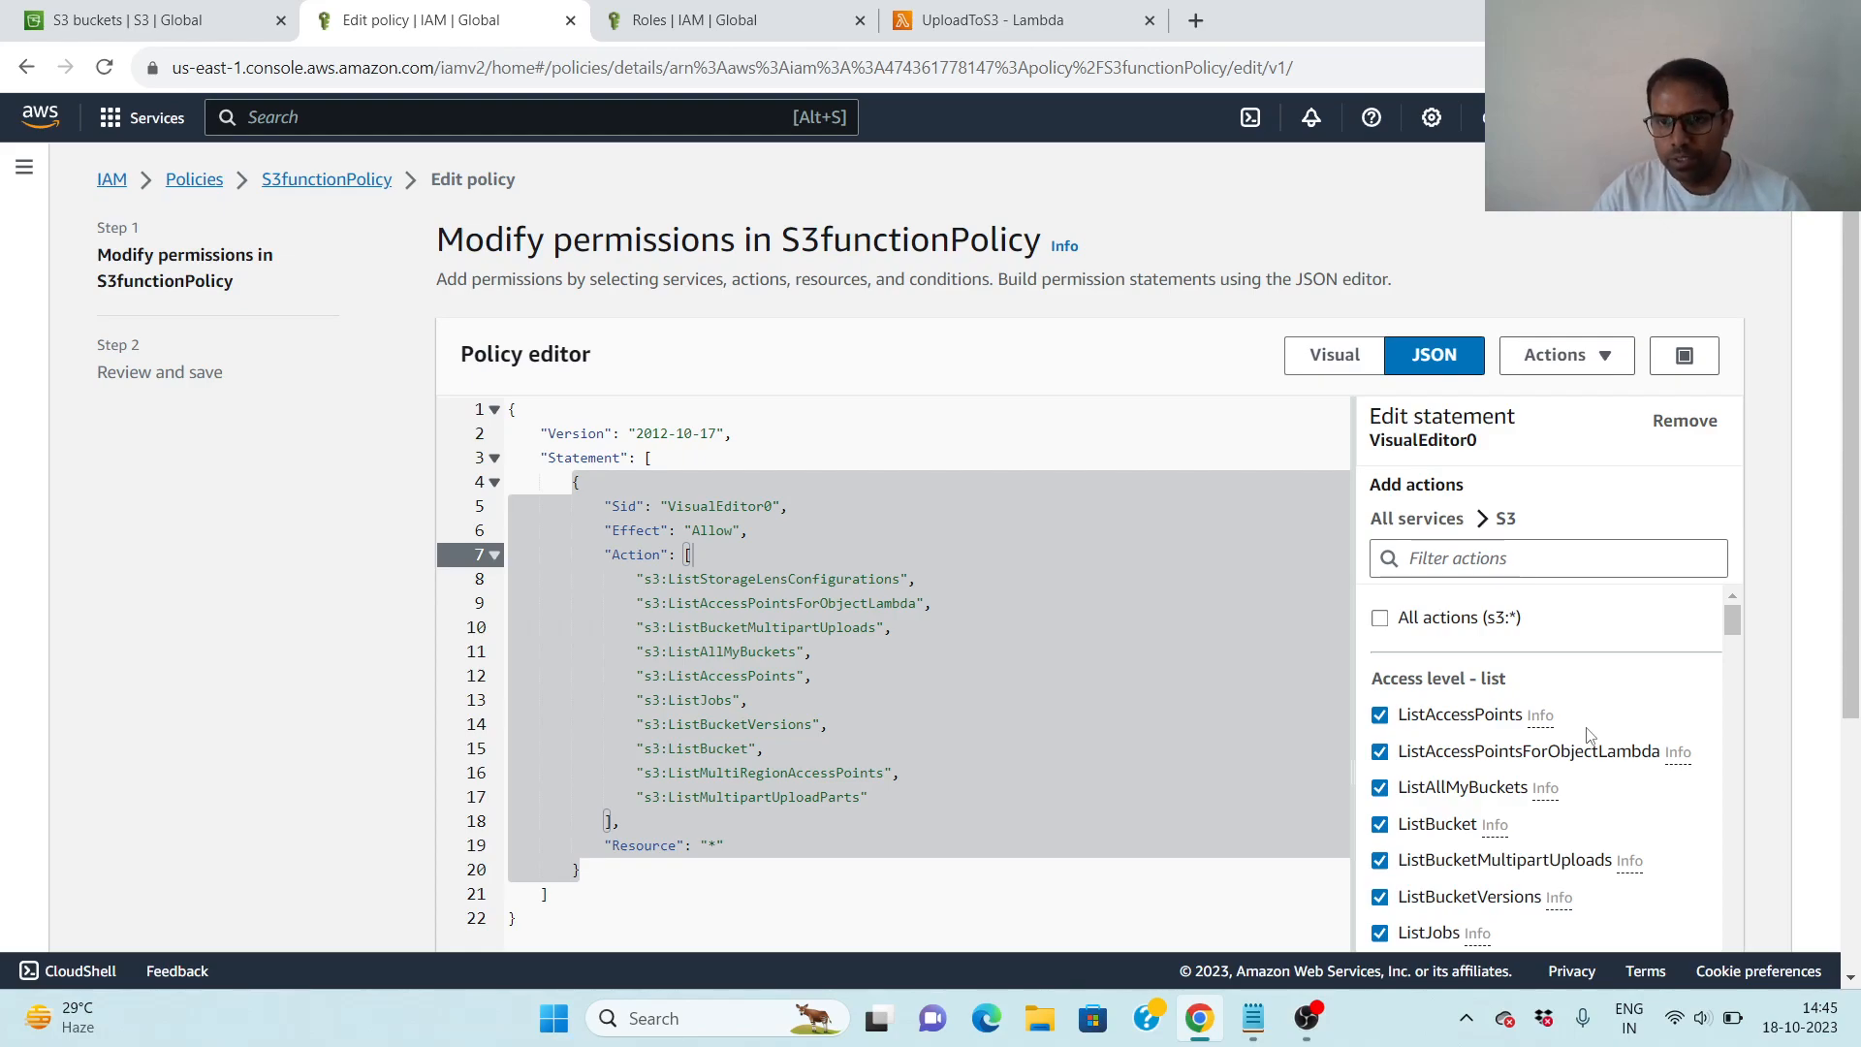
- Filter the S3 actions by puto and add the PutObject action to the policy statement
scroll(1588, 733, down, 4)
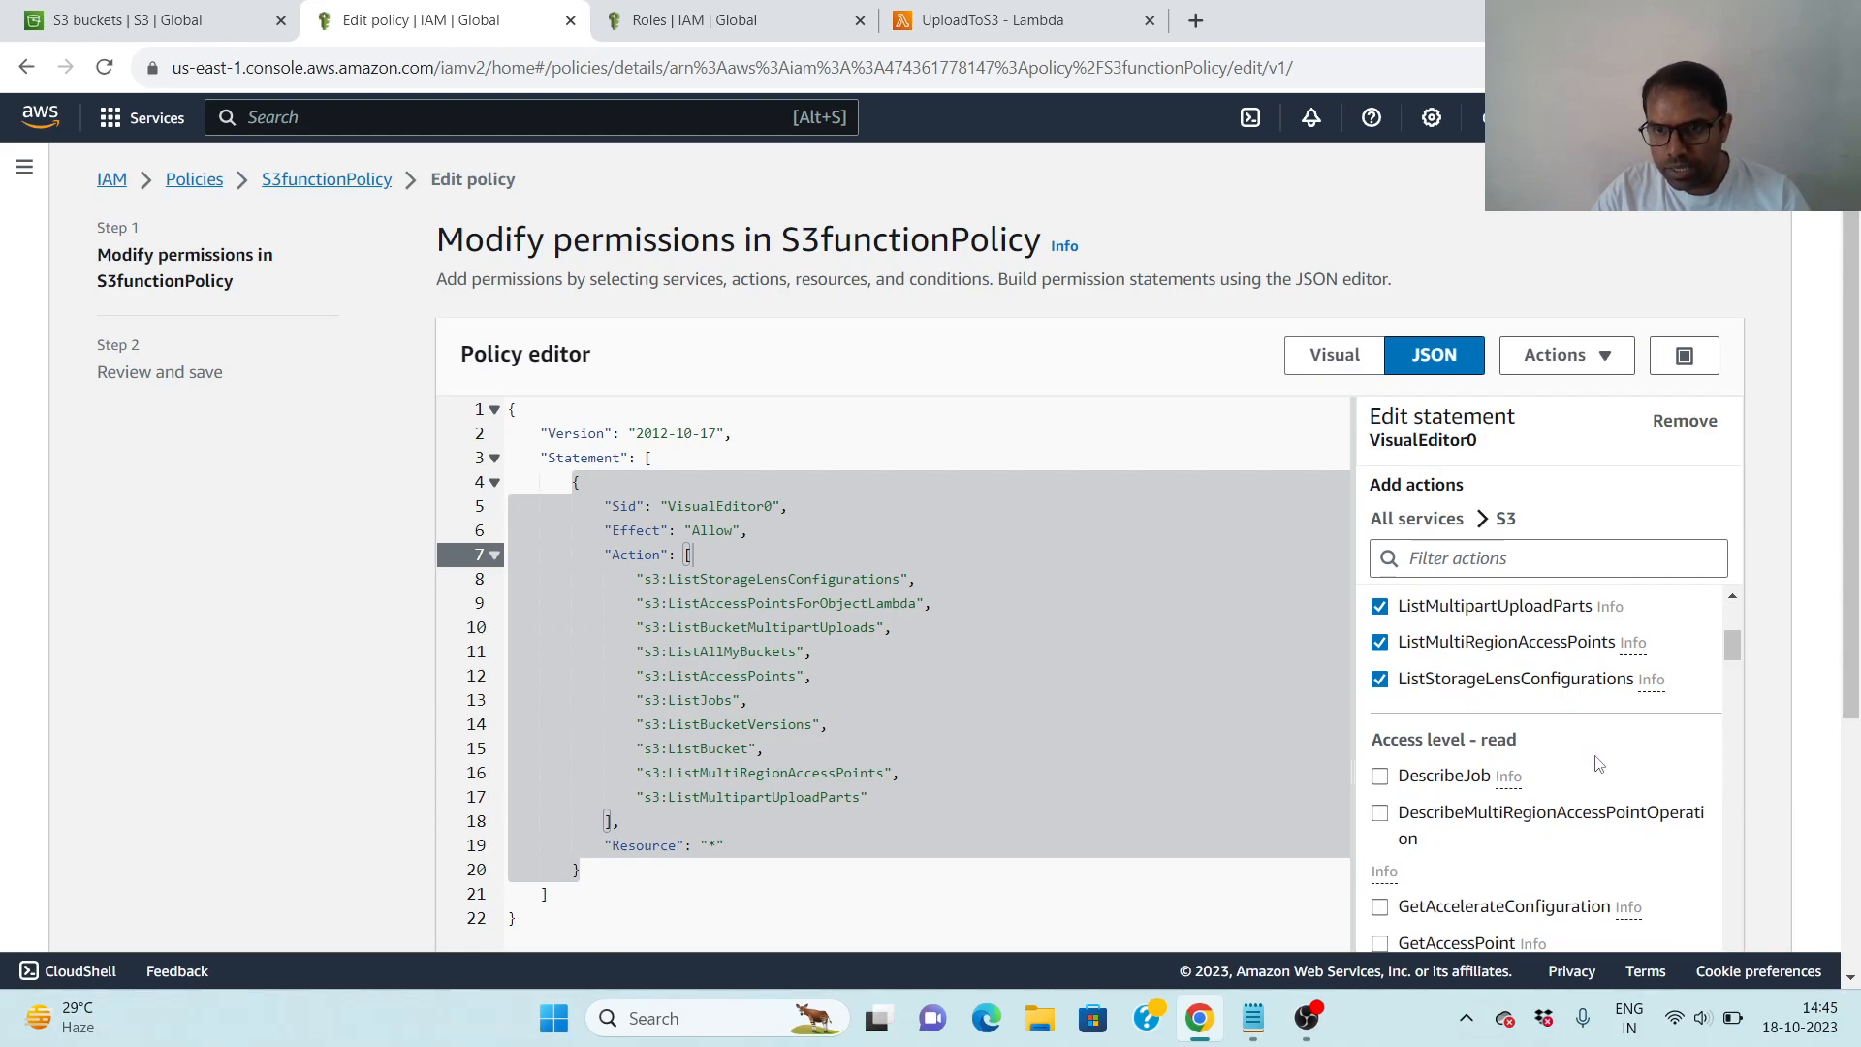
scroll(1599, 763, down, 1)
scroll(1598, 763, down, 2)
scroll(1599, 763, down, 5)
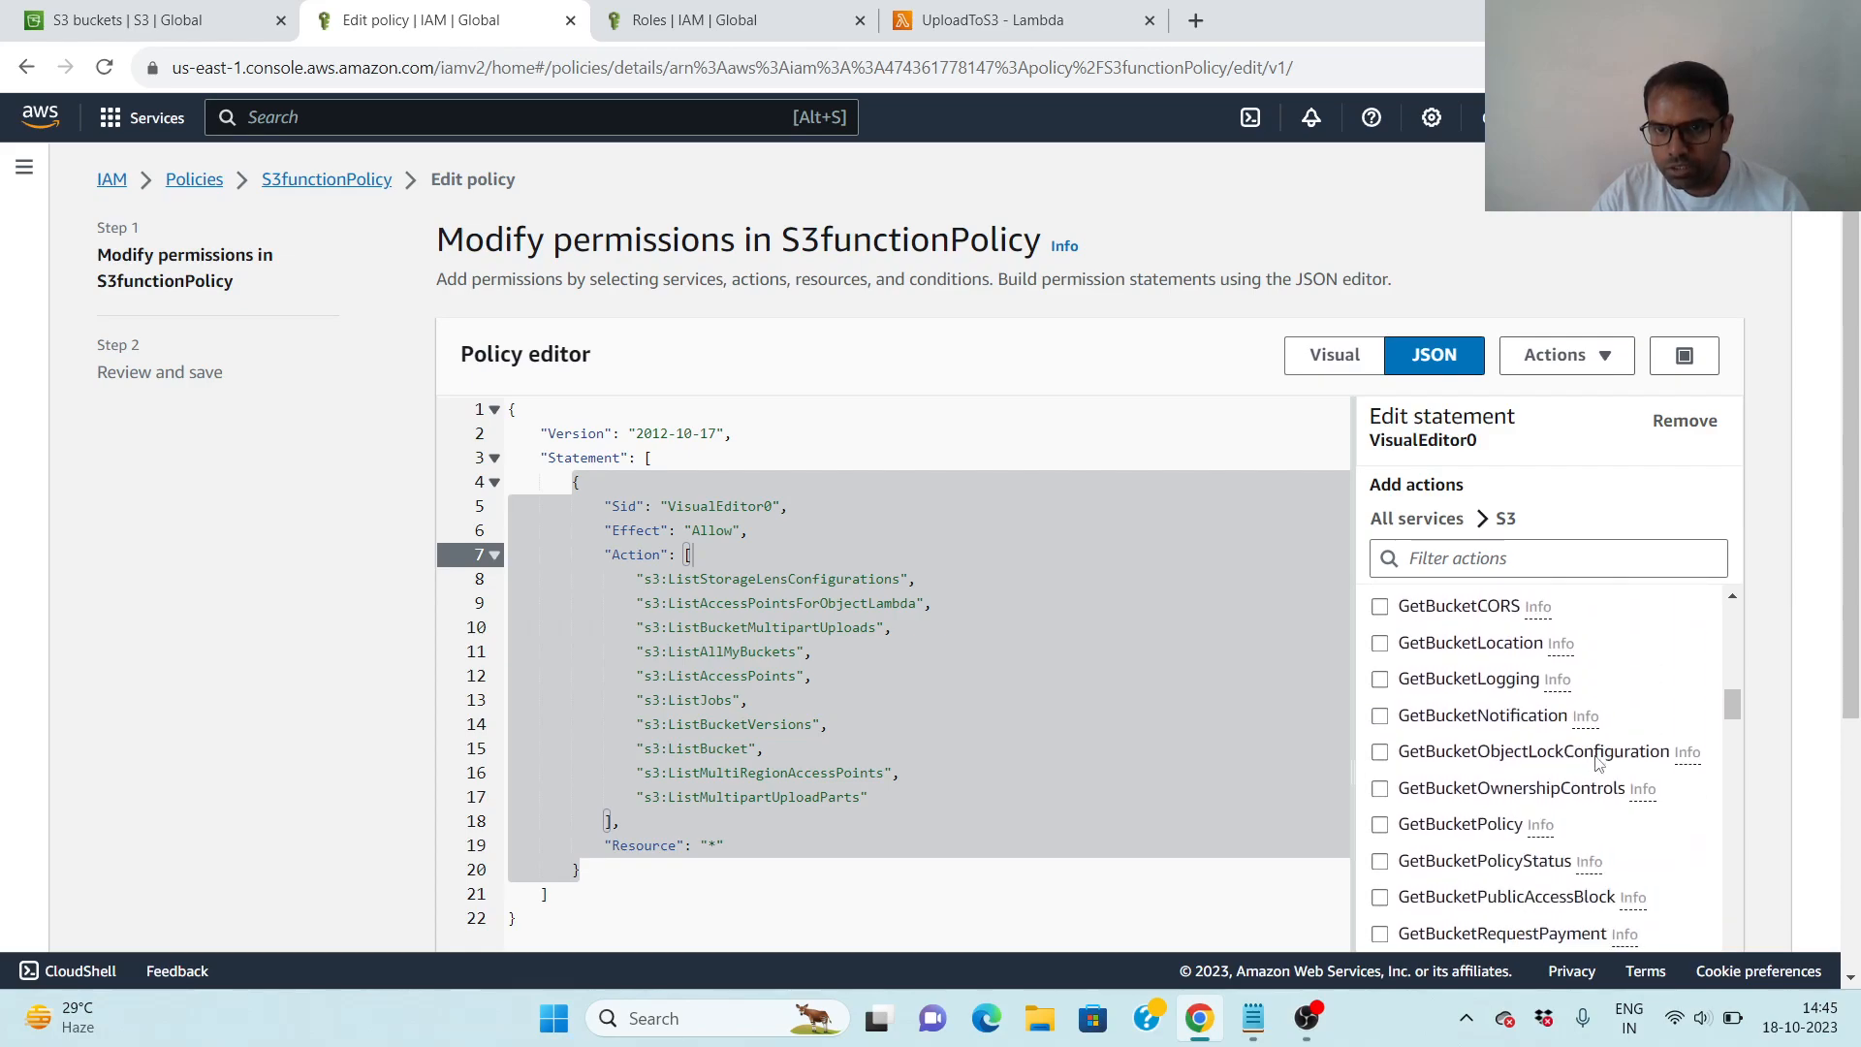
click(1543, 560)
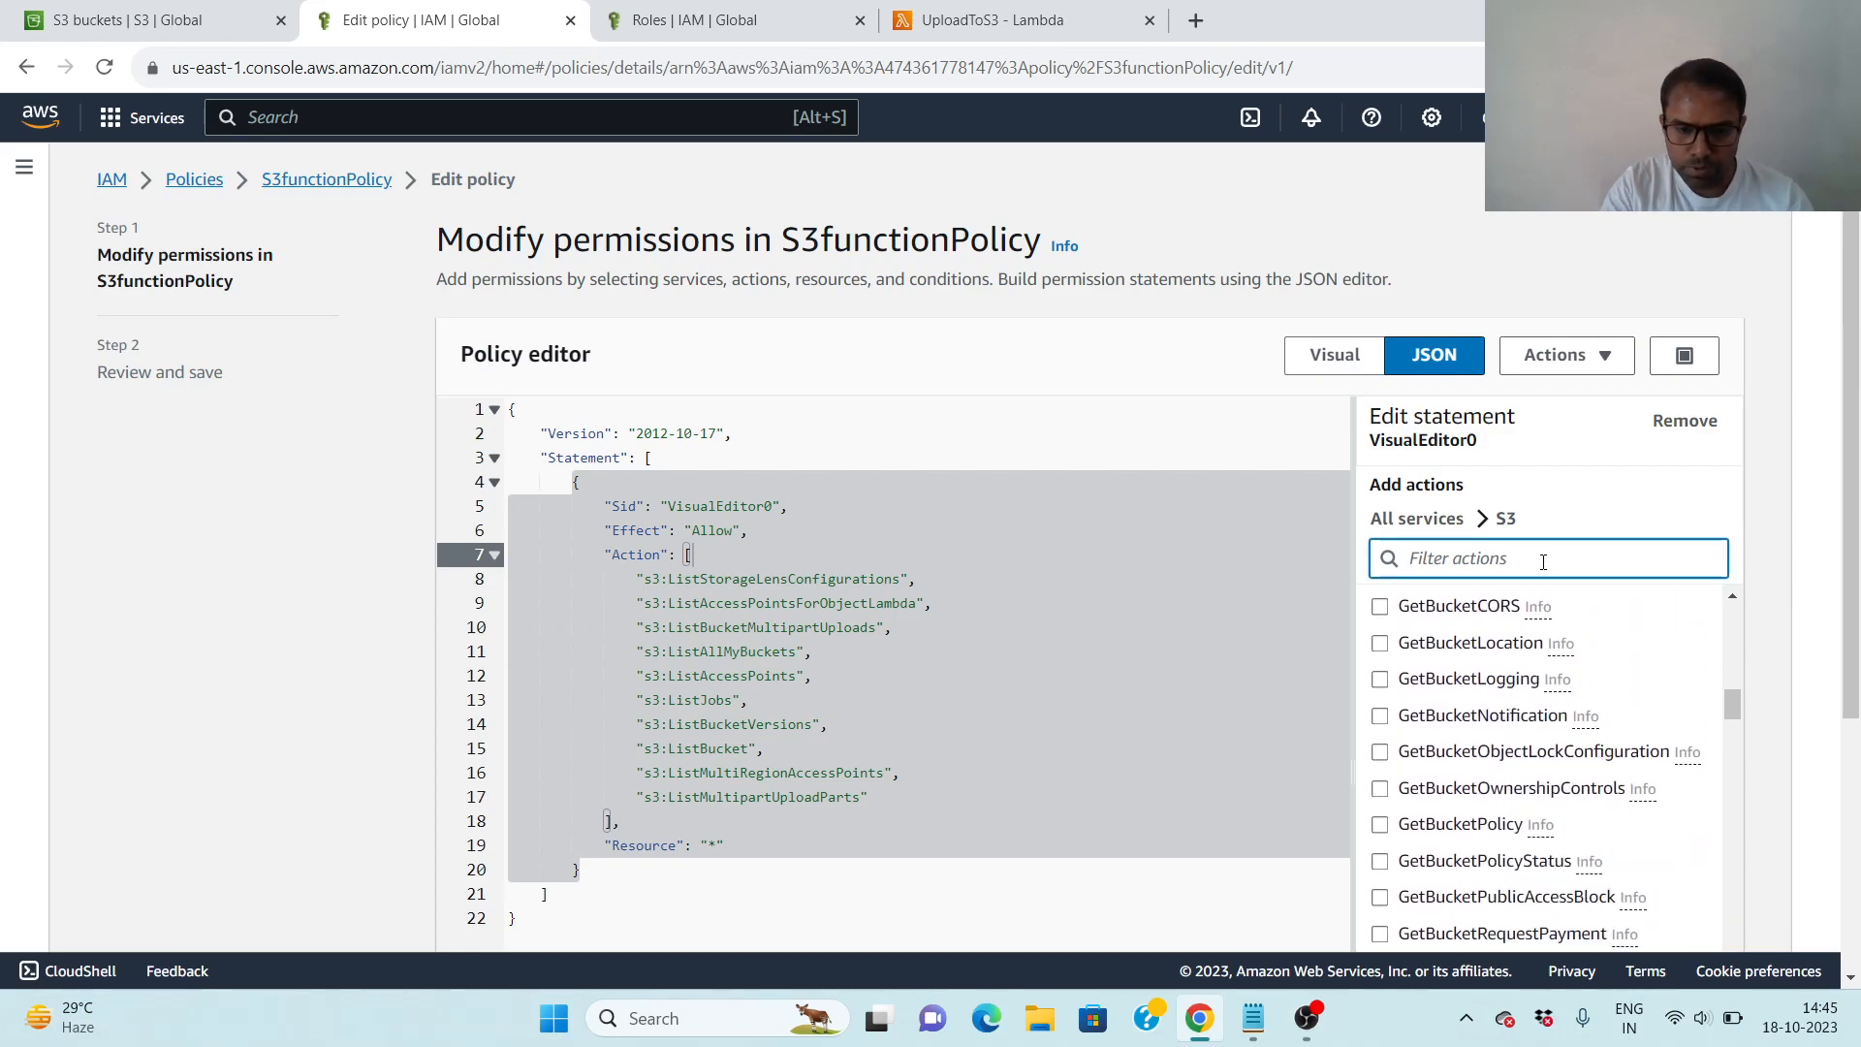
text(put)
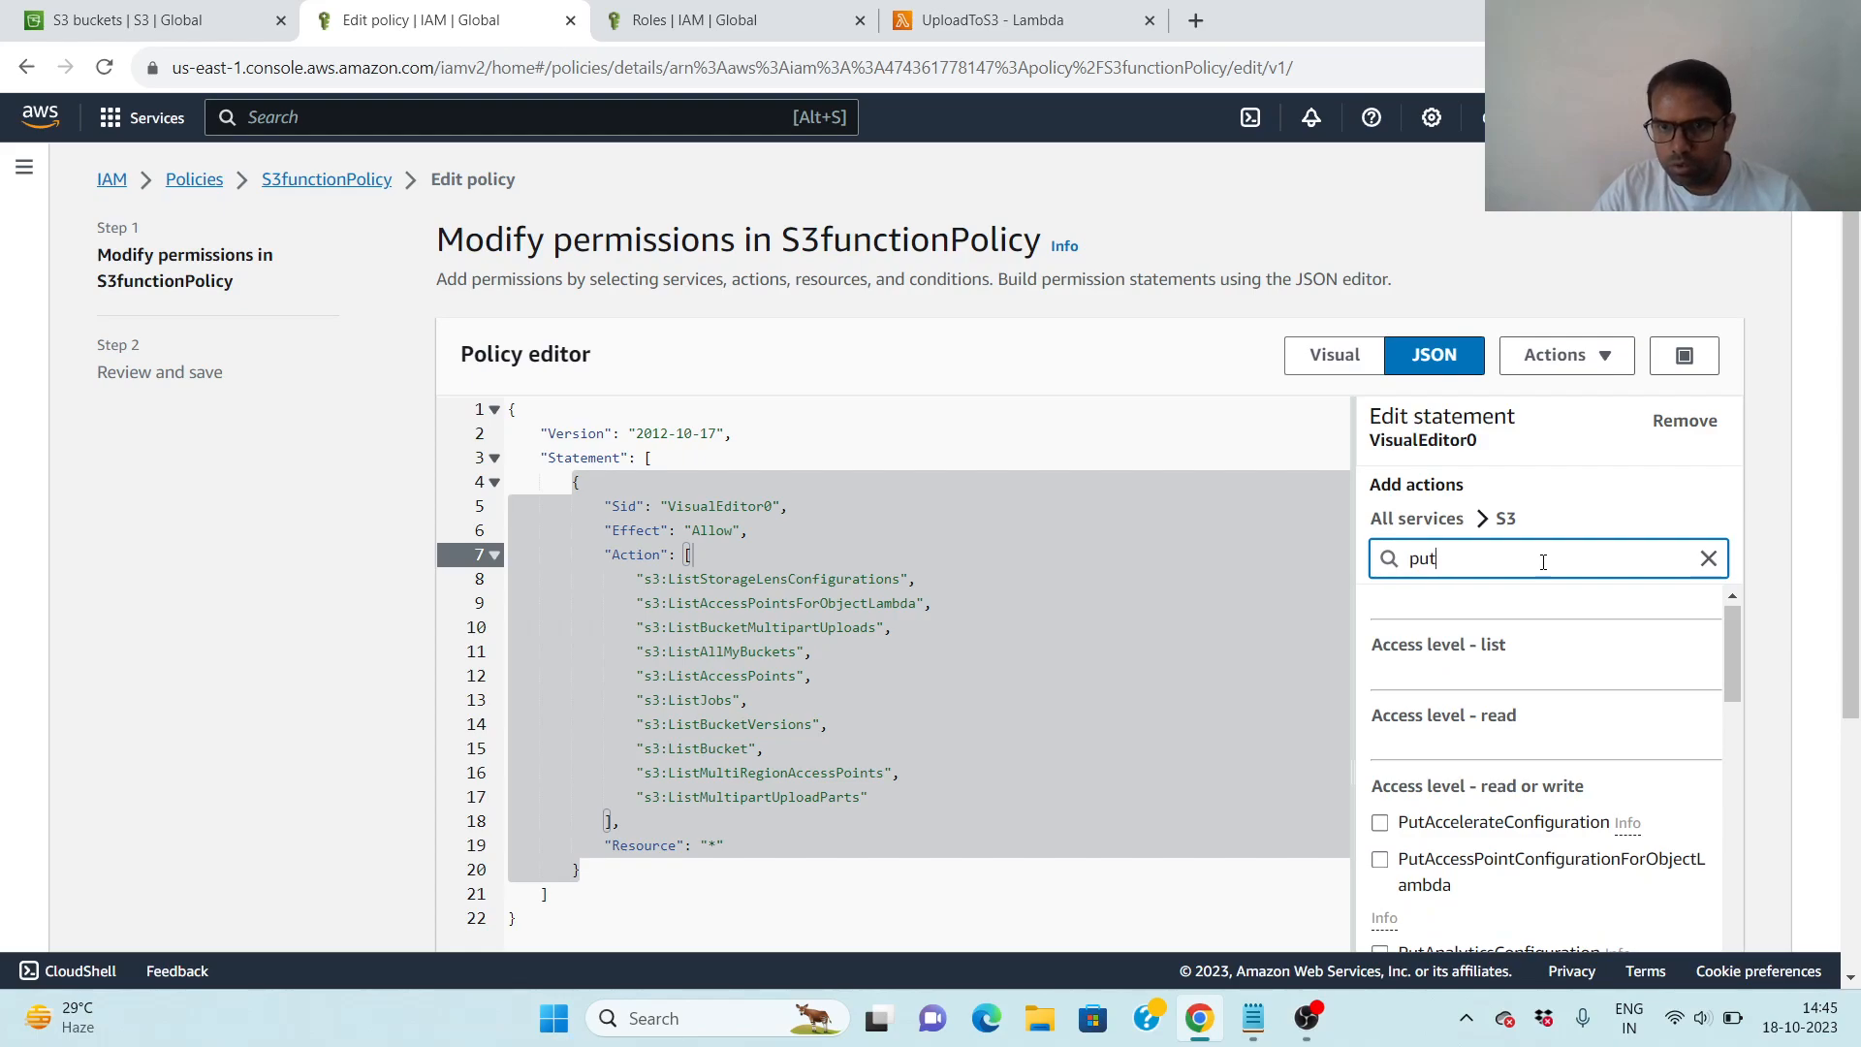
text(o)
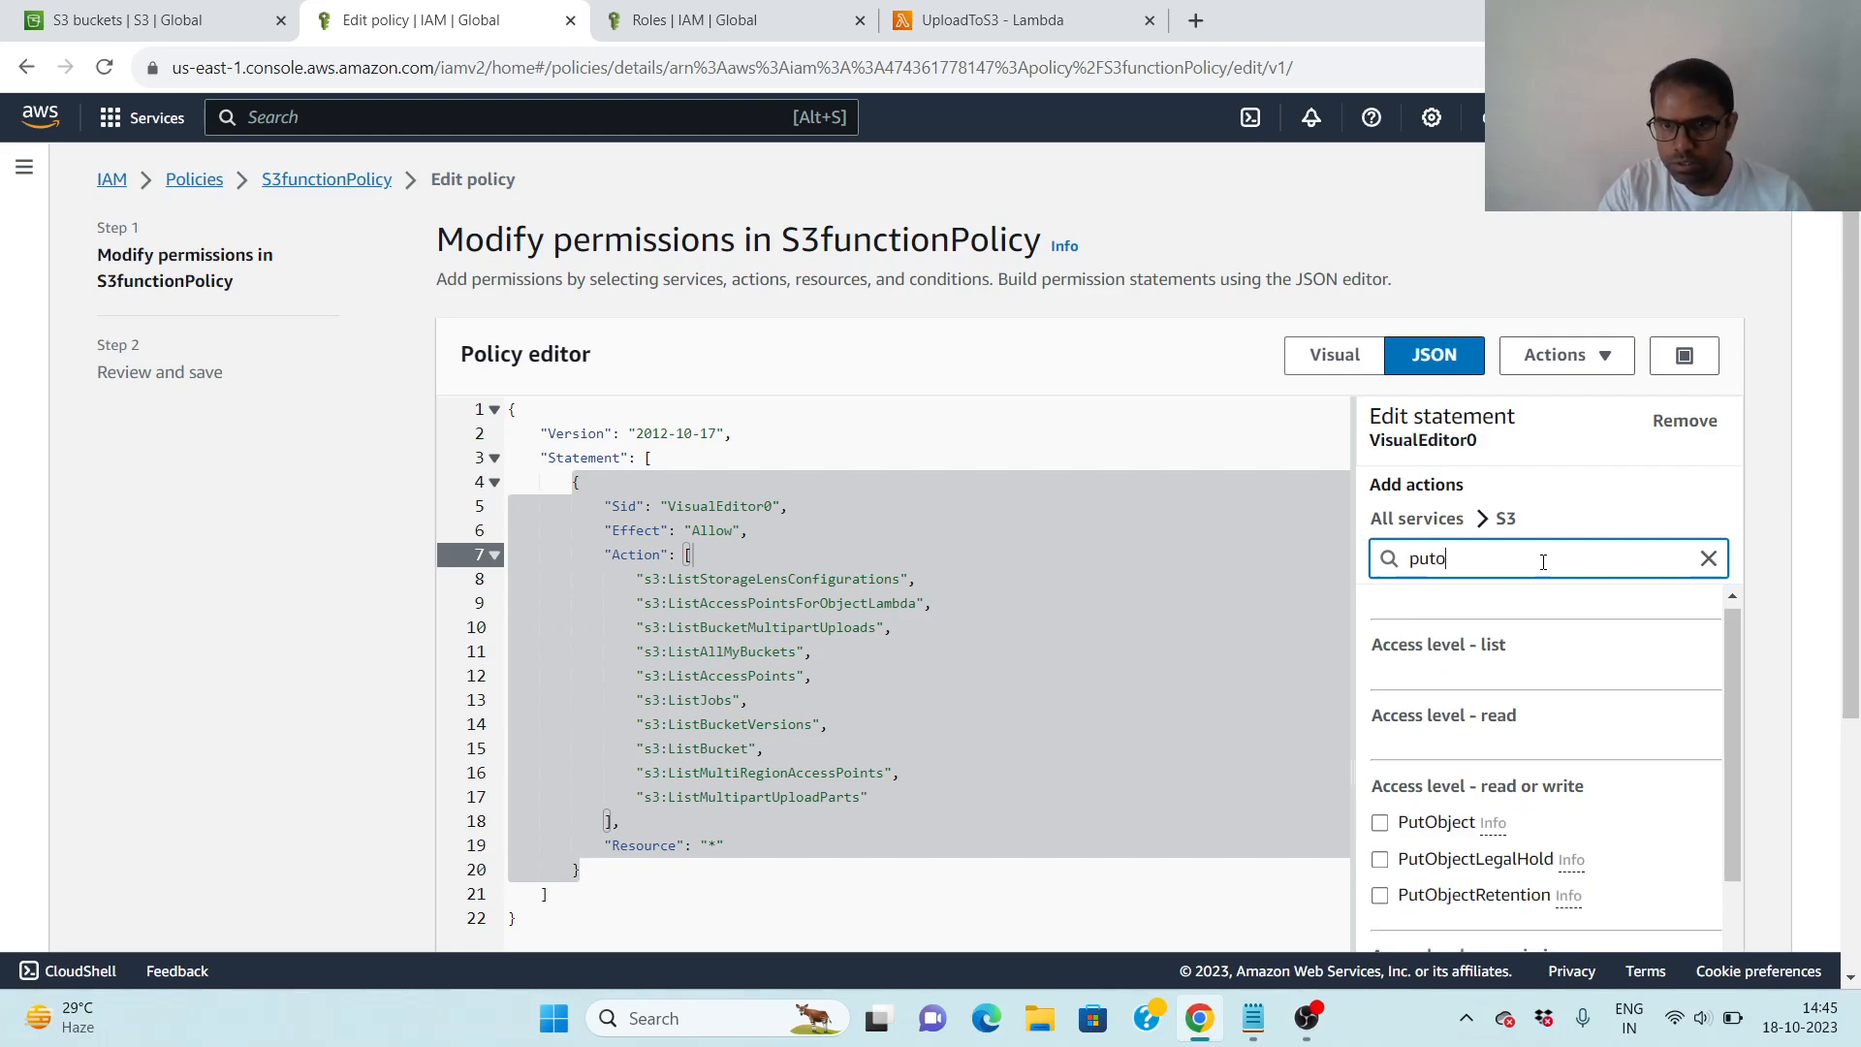
click(1380, 823)
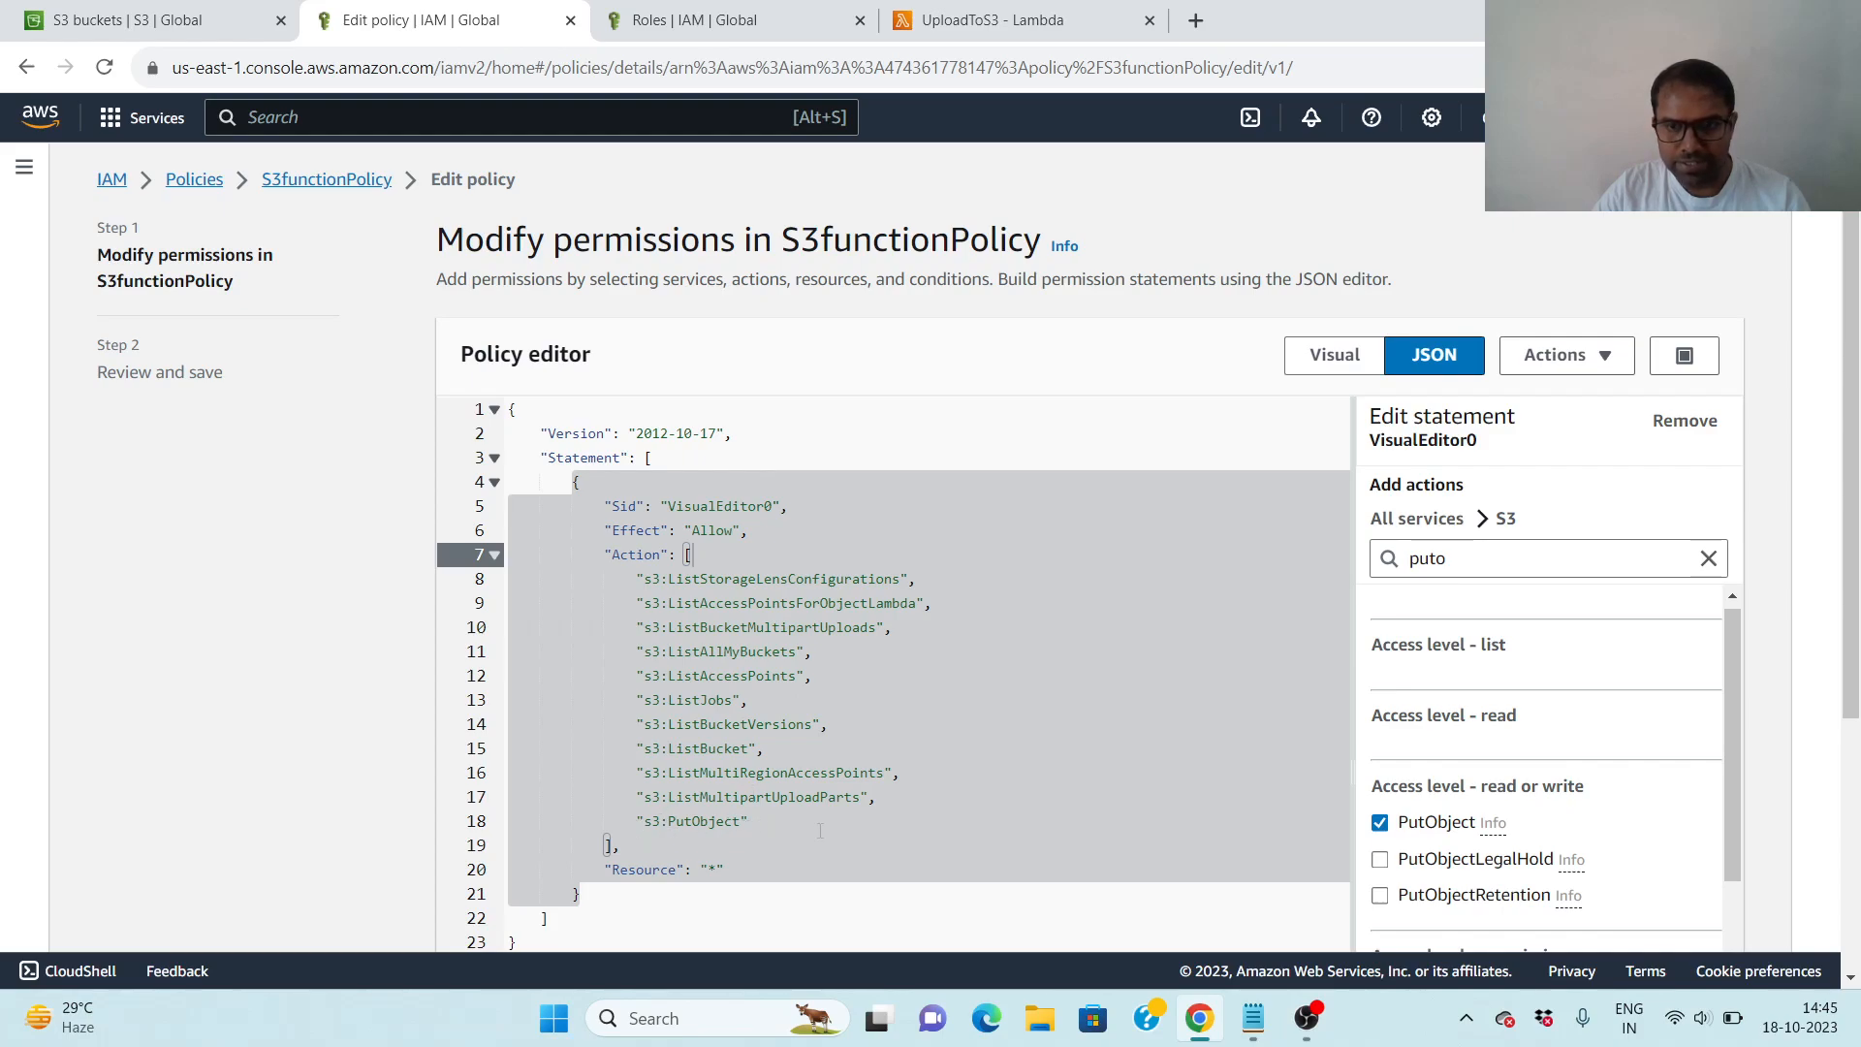
- Proceed to the review of the edited policy and save the changes as its new default version
scroll(972, 769, down, 4)
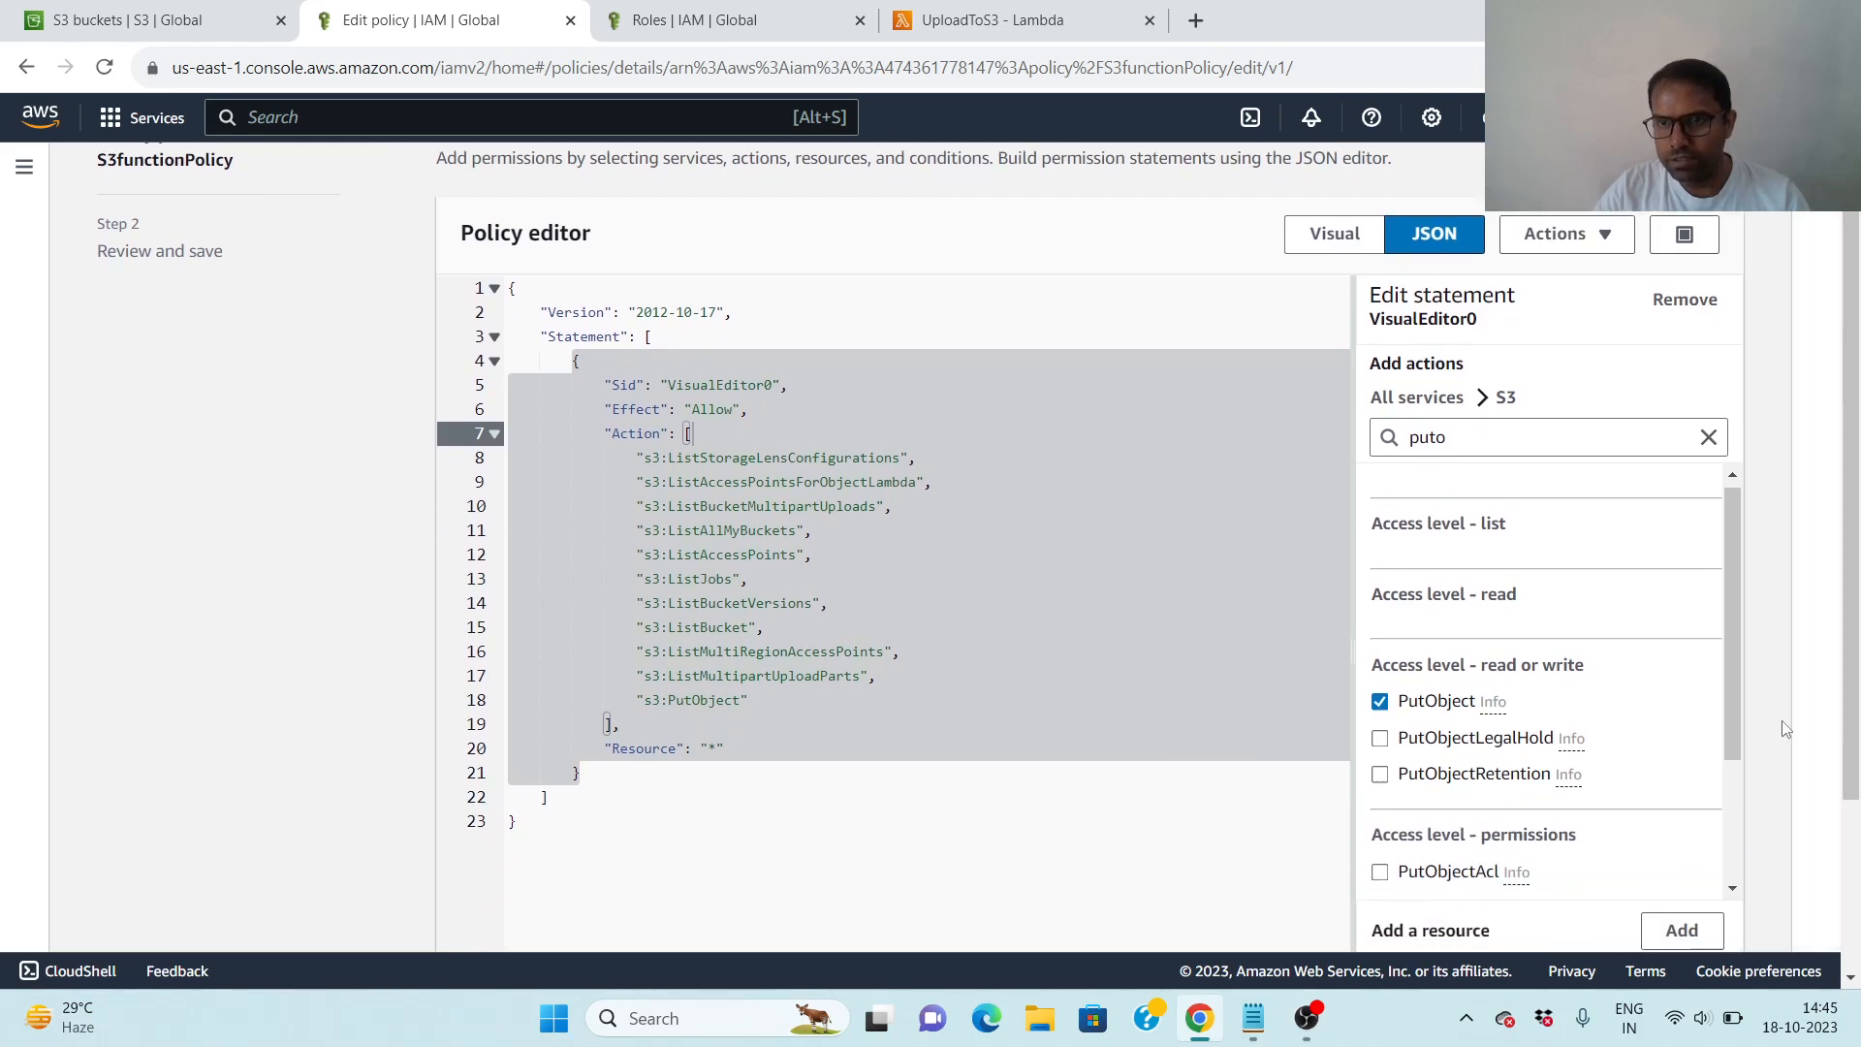
click(1709, 924)
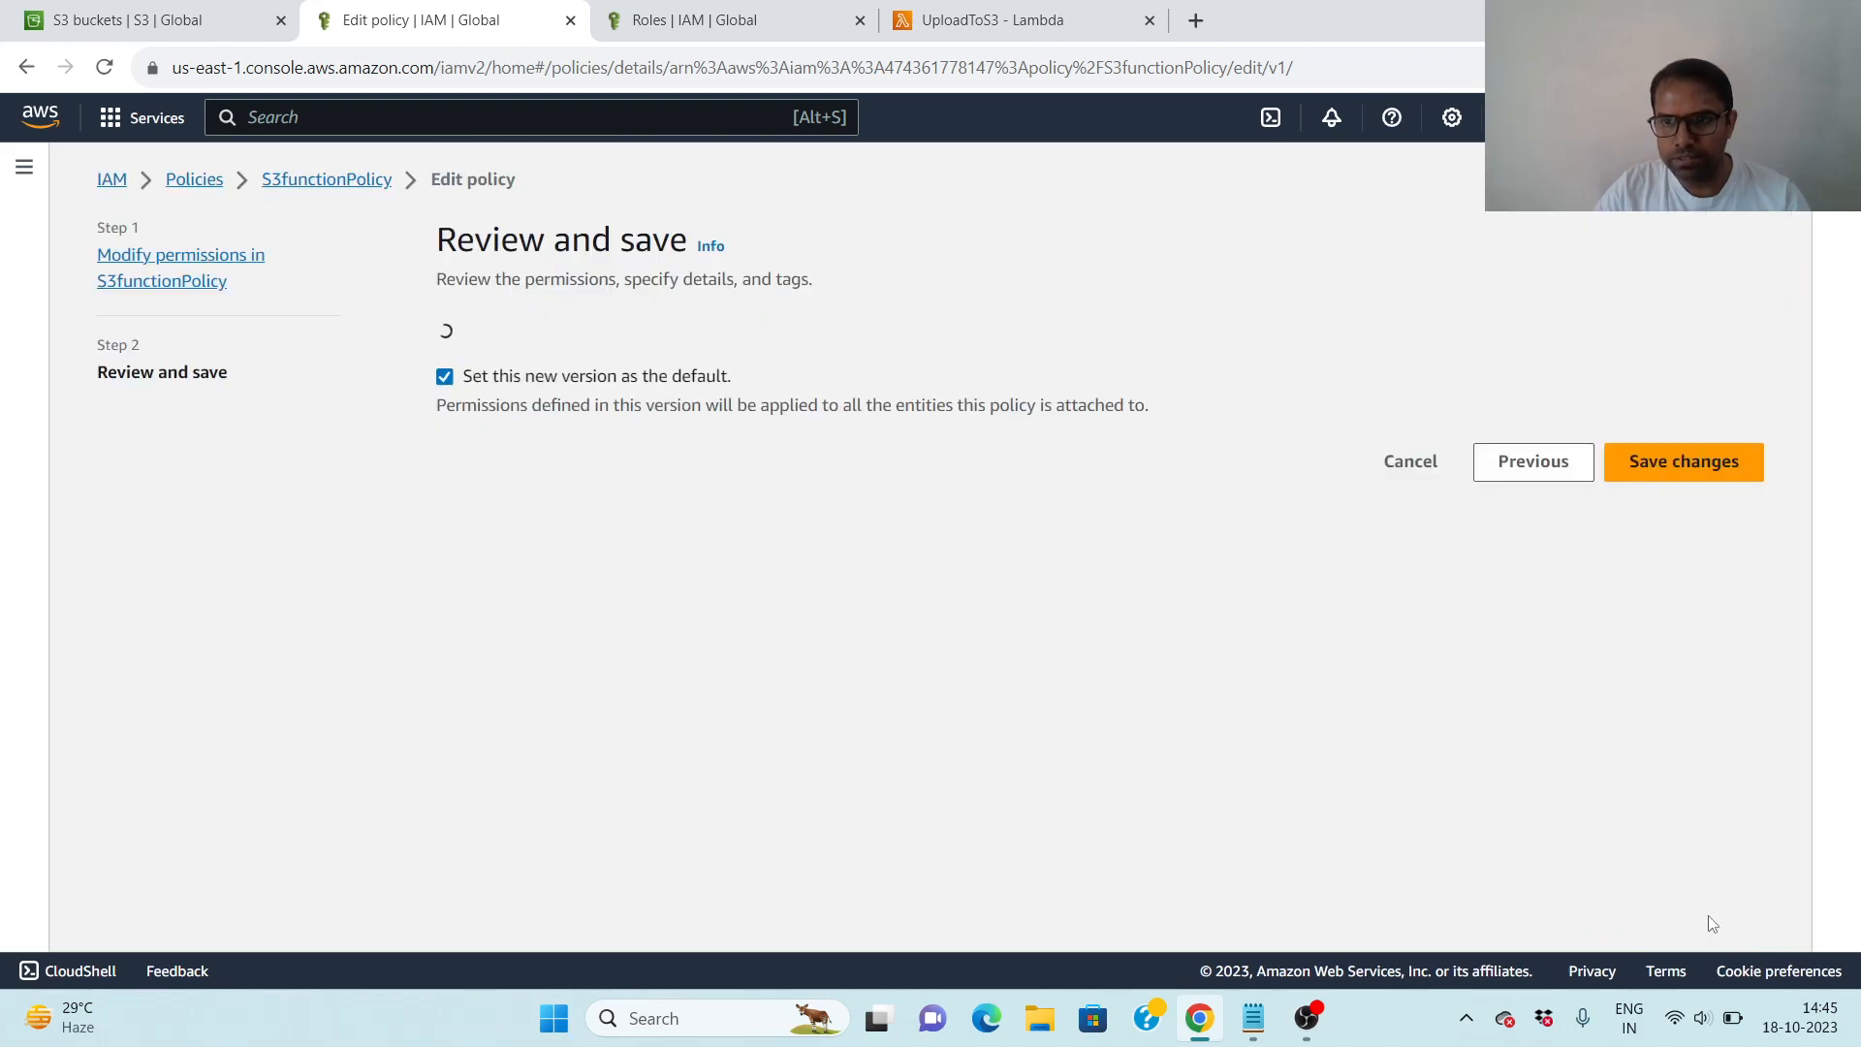
click(1689, 741)
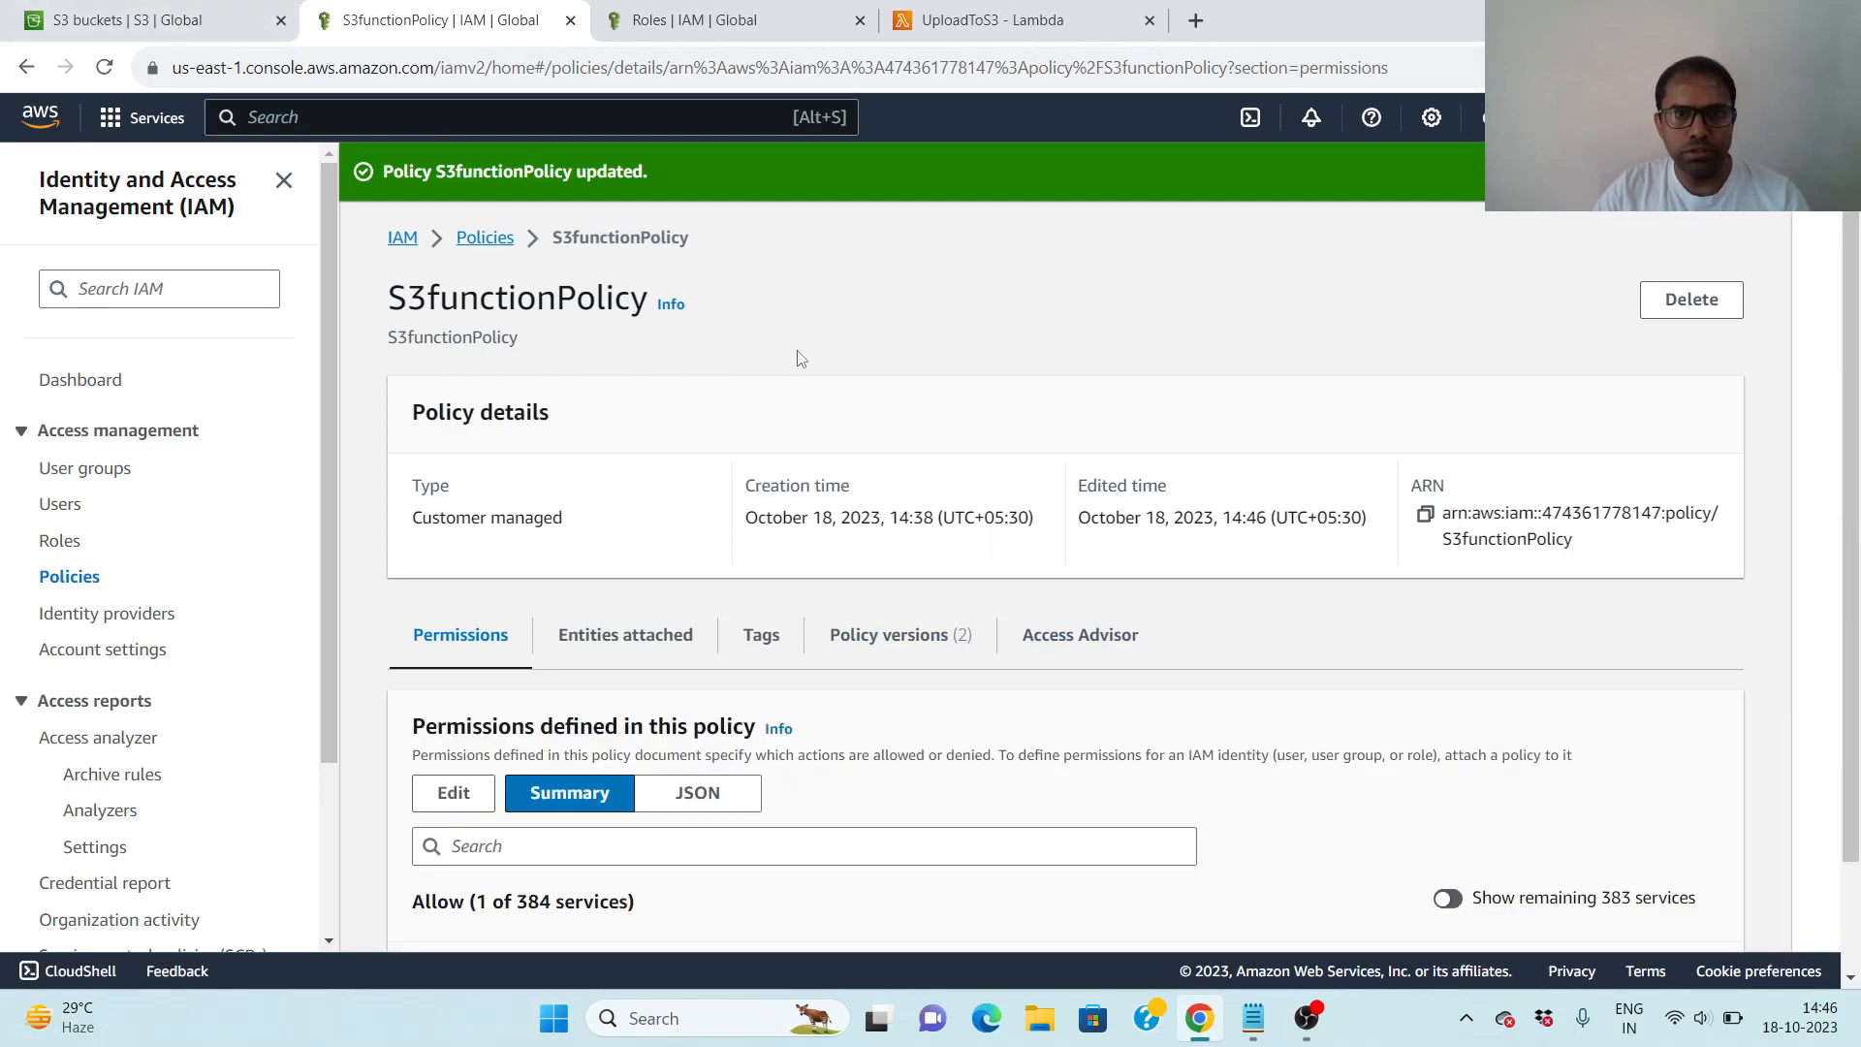
- Open the newly created IAM workshop bucket in S3 and check its object list
click(175, 22)
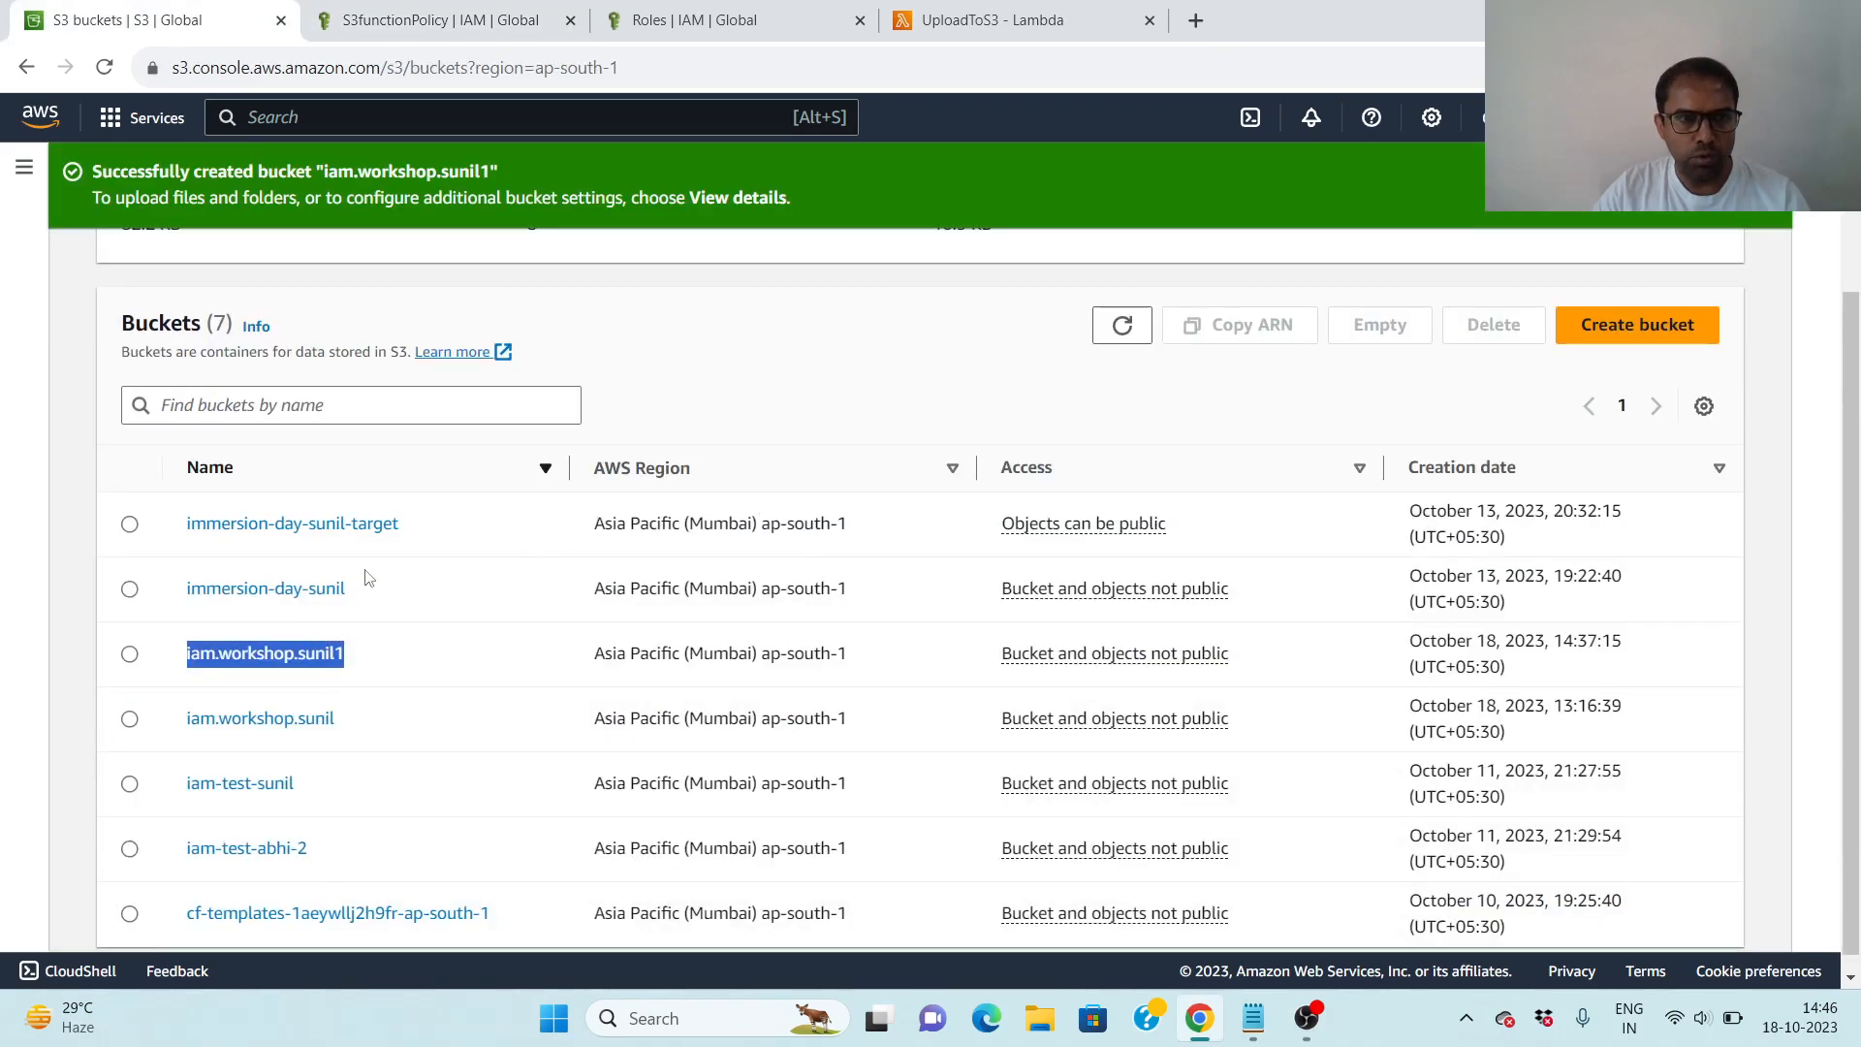
click(475, 591)
click(281, 656)
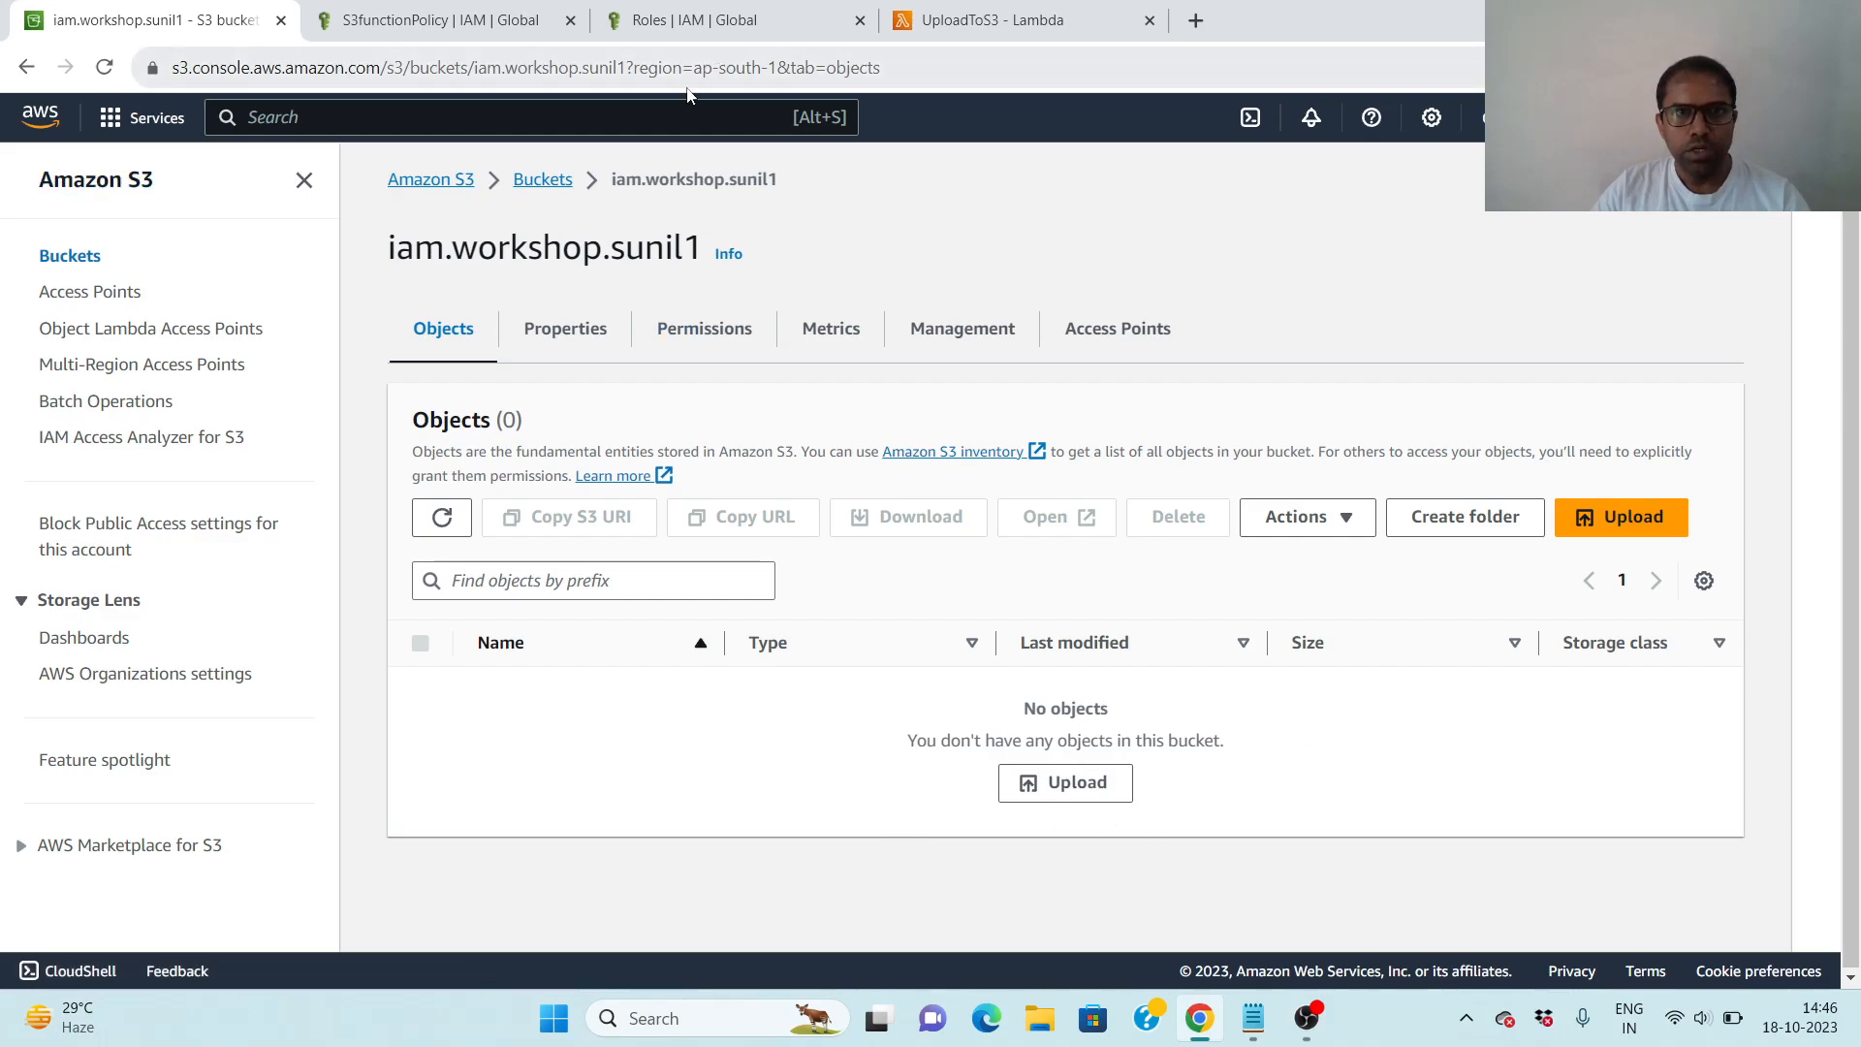
- Reload the UploadToS3 function page in Lambda and run its test event again
click(1008, 19)
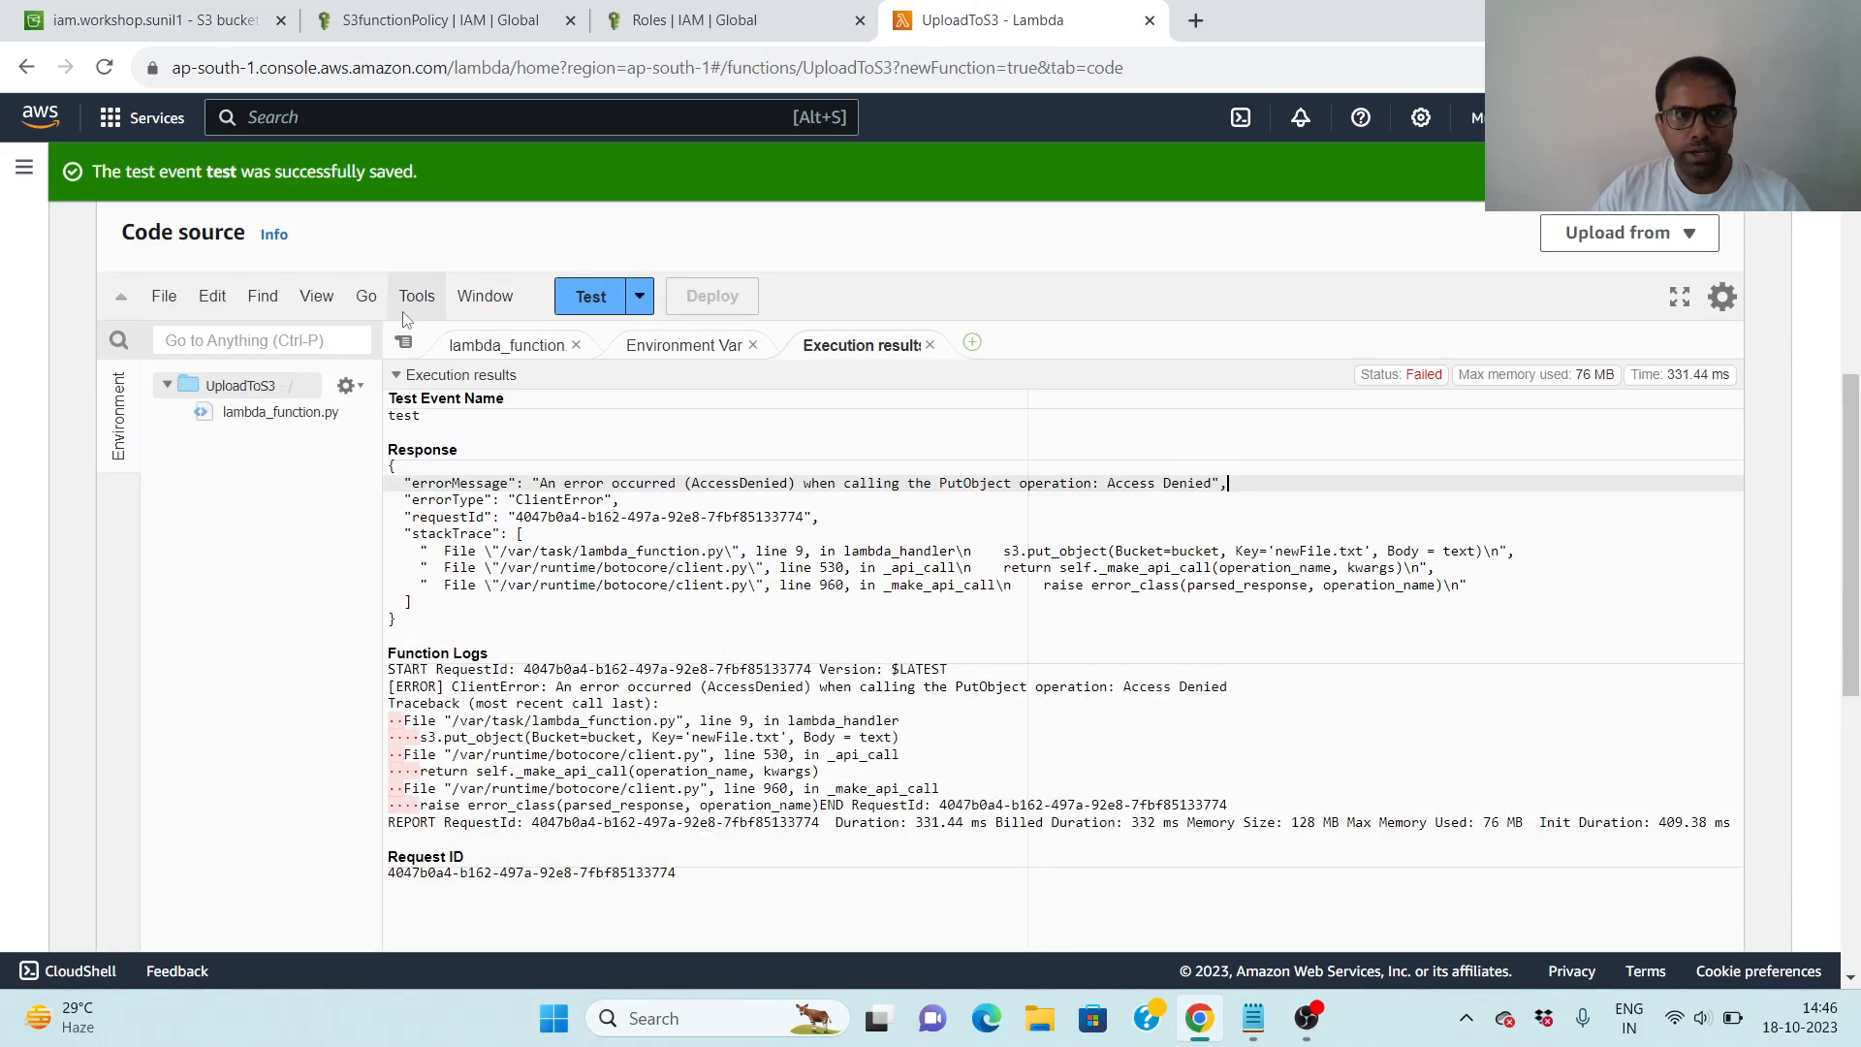
scroll(1129, 466, up, 8)
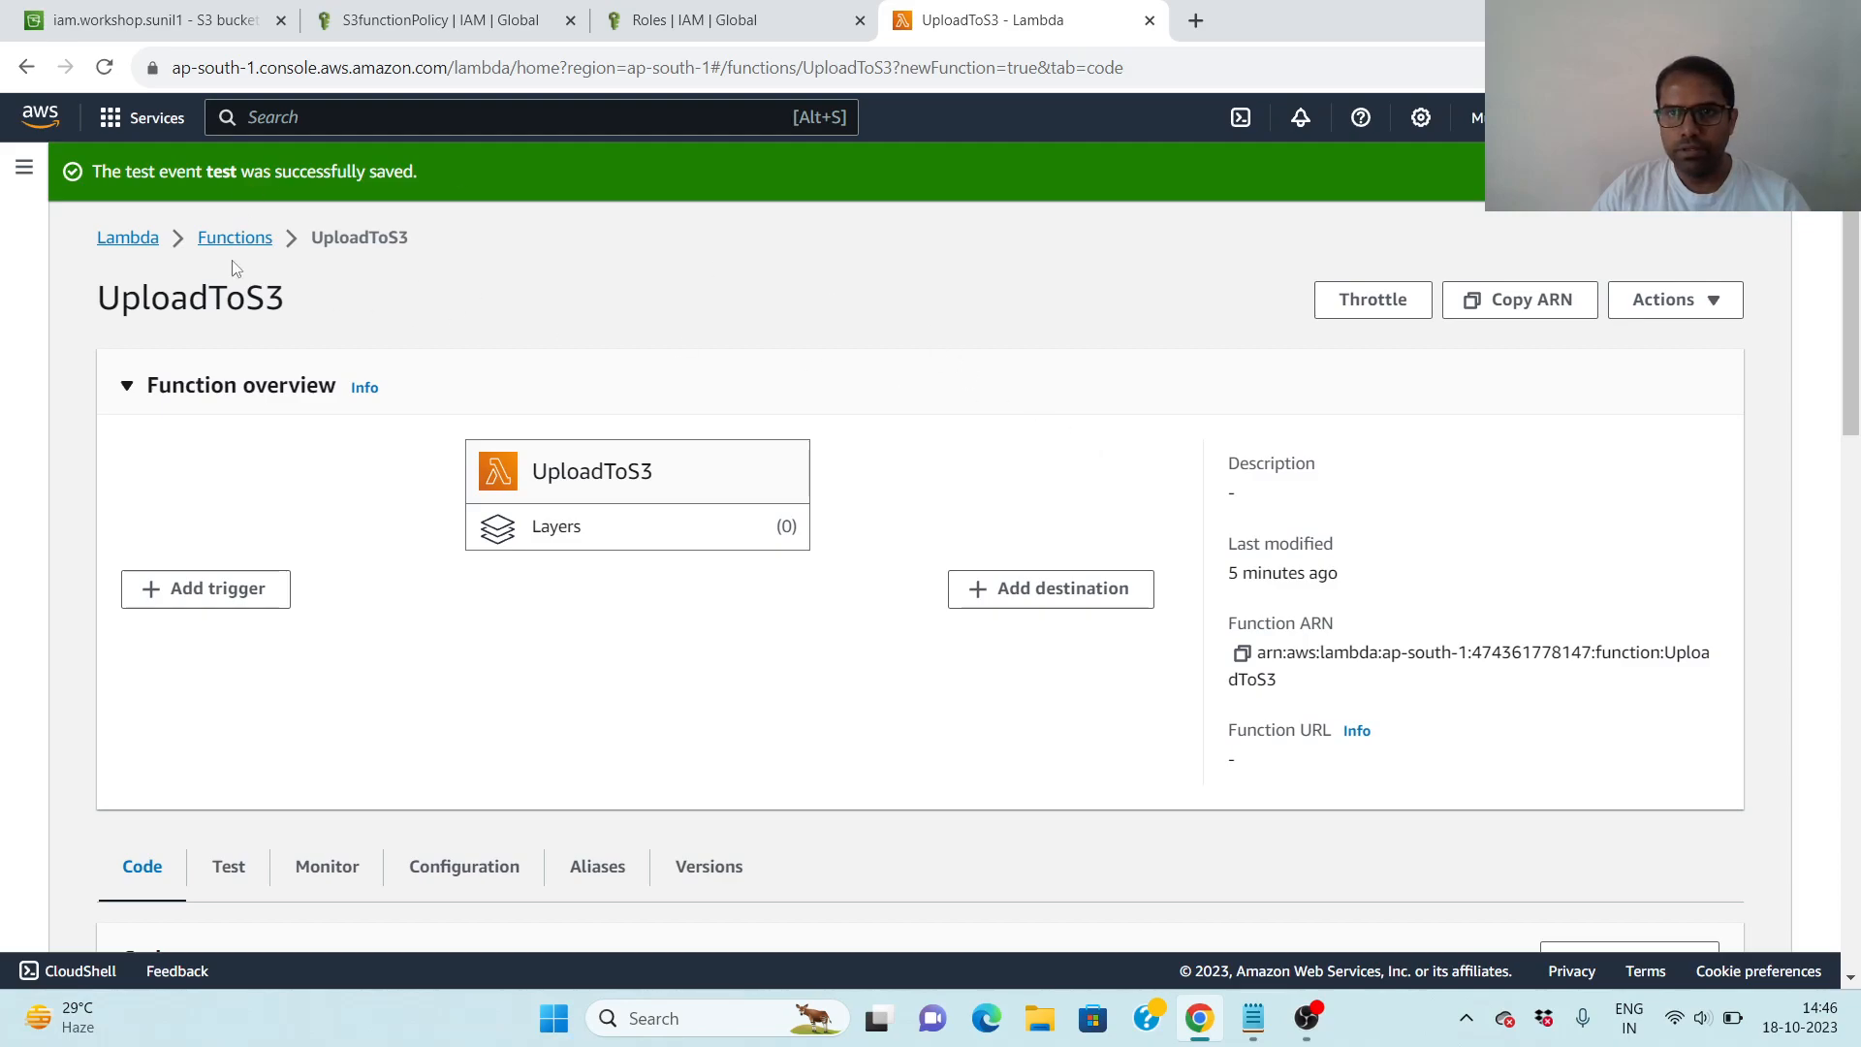
click(105, 68)
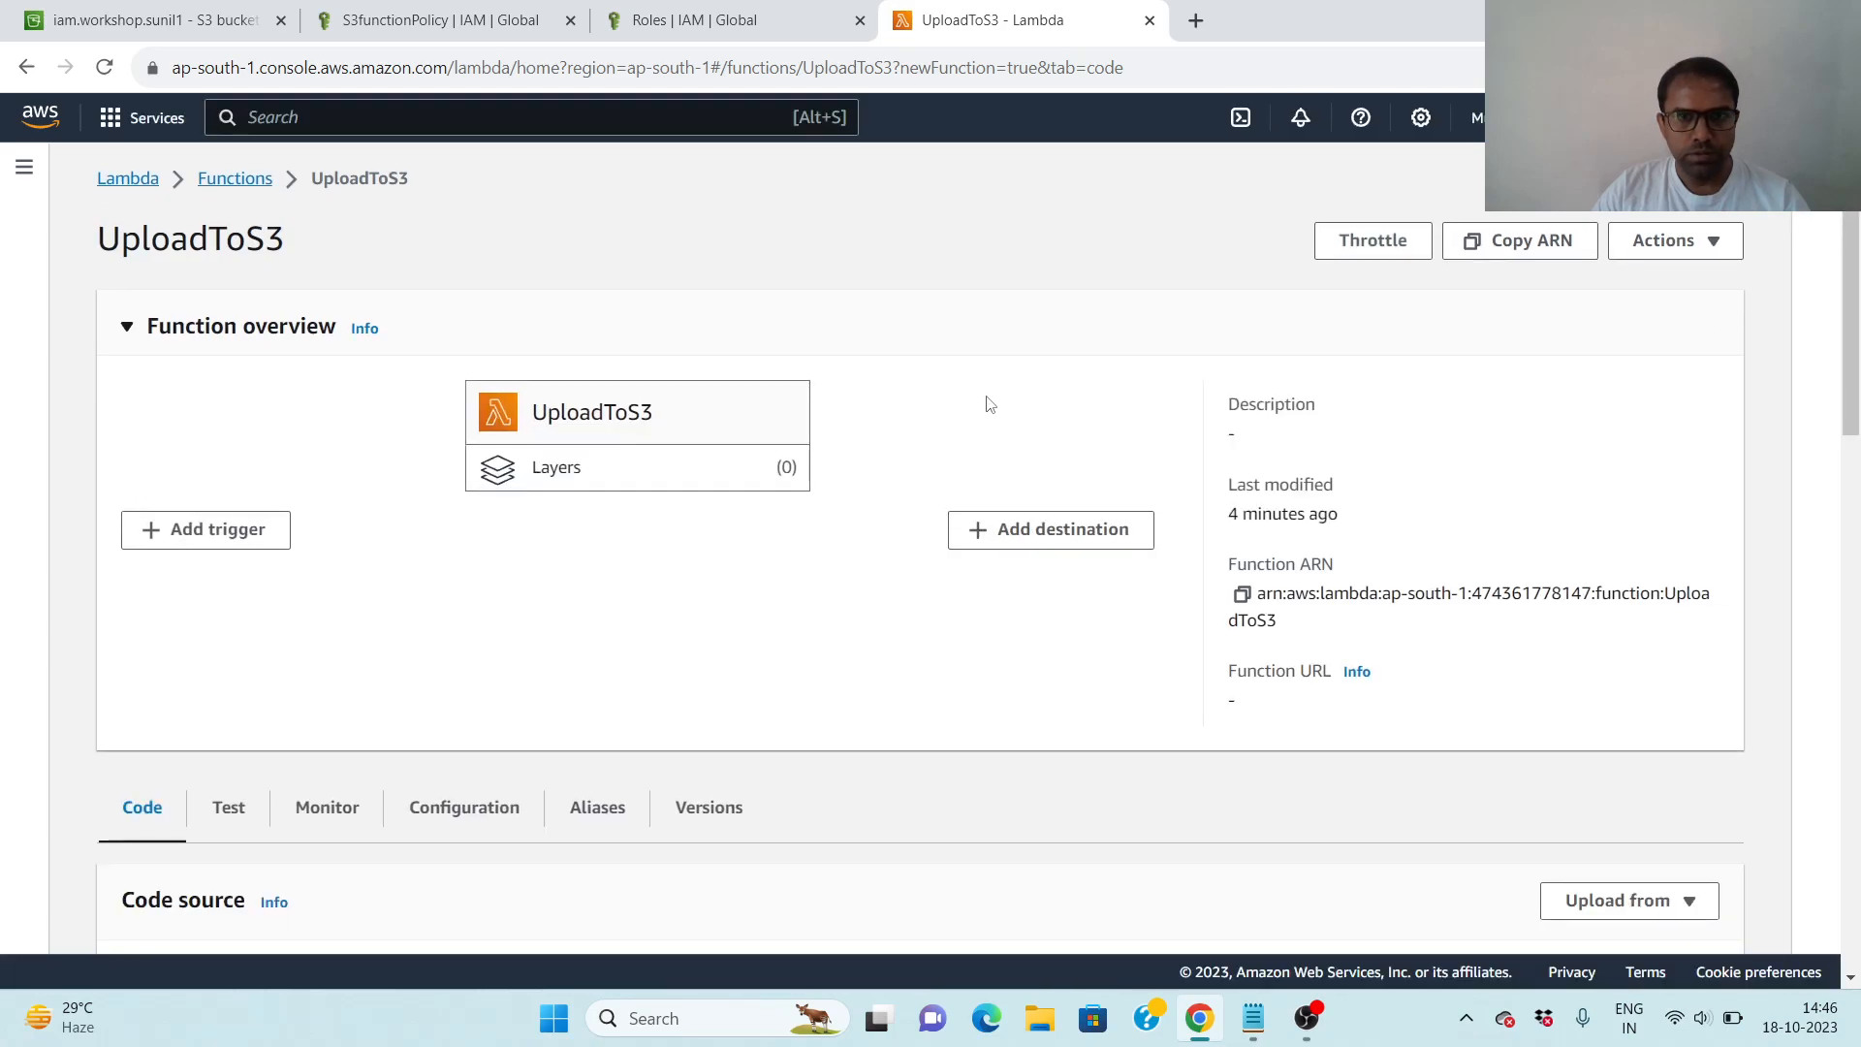
scroll(970, 403, down, 7)
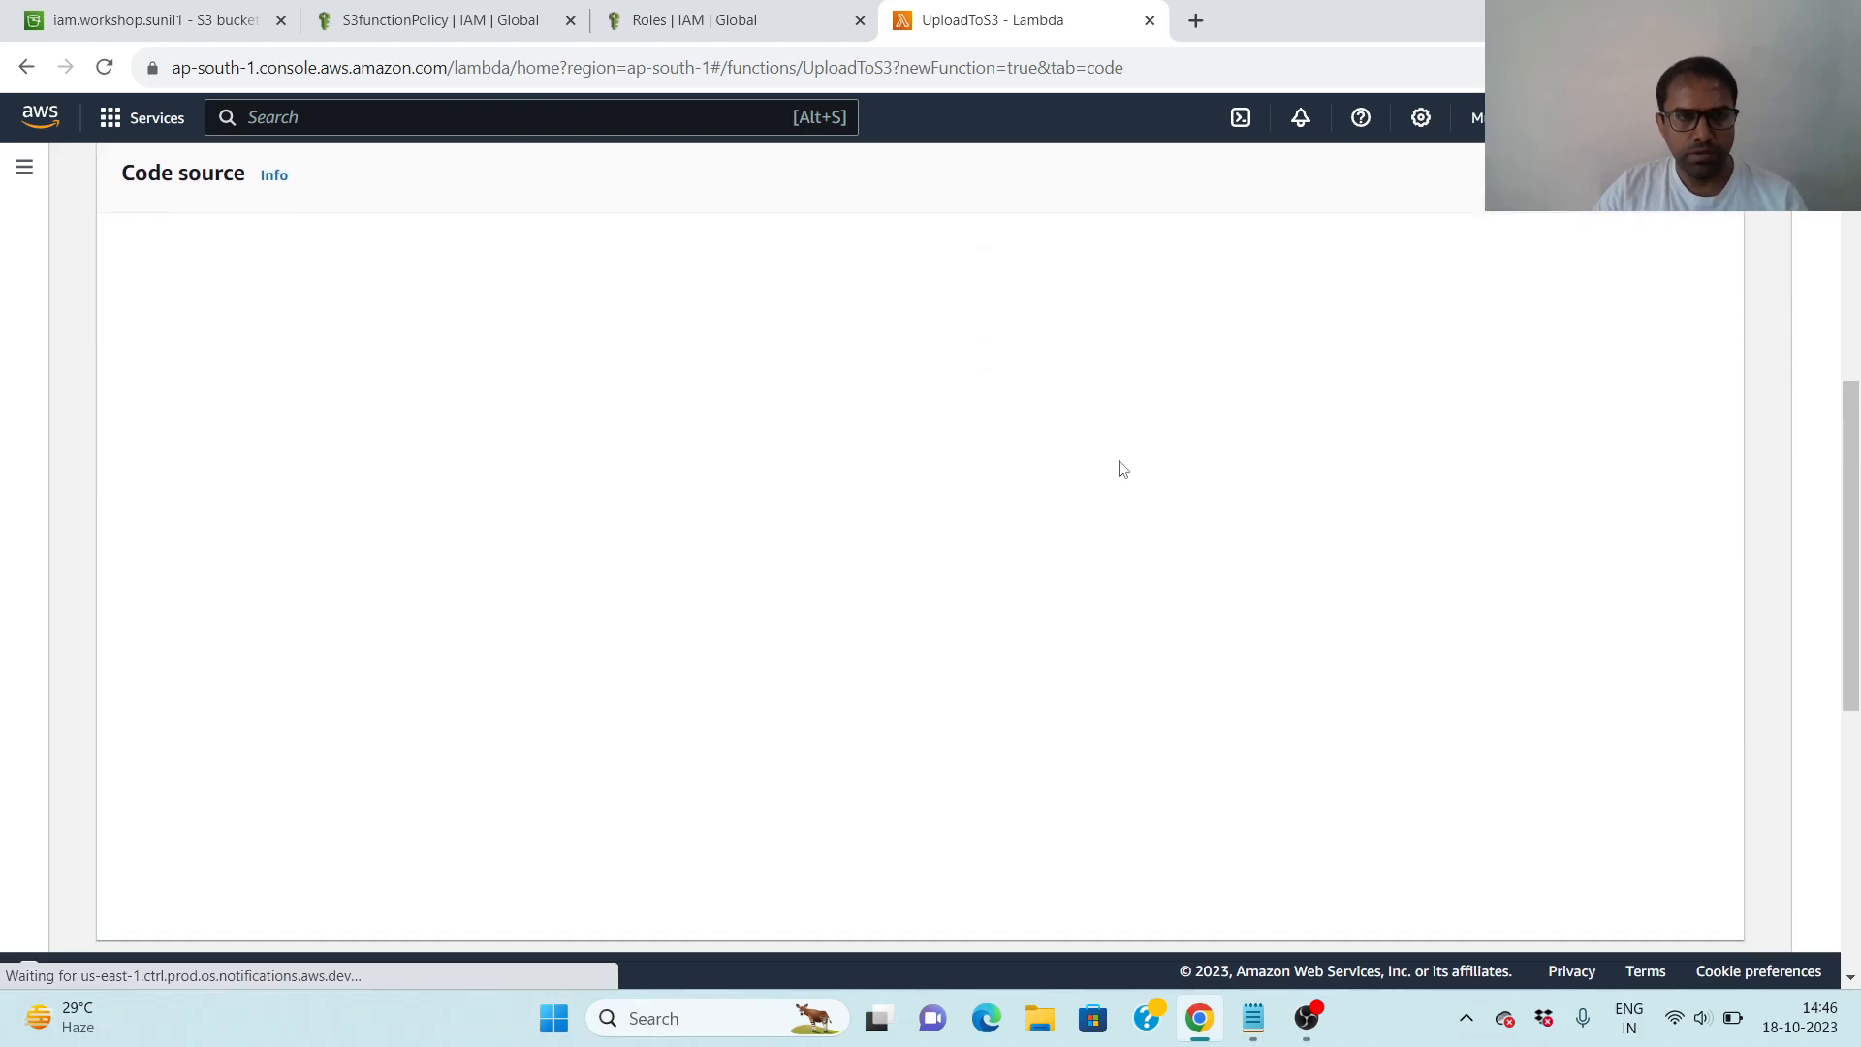
scroll(1123, 469, up, 1)
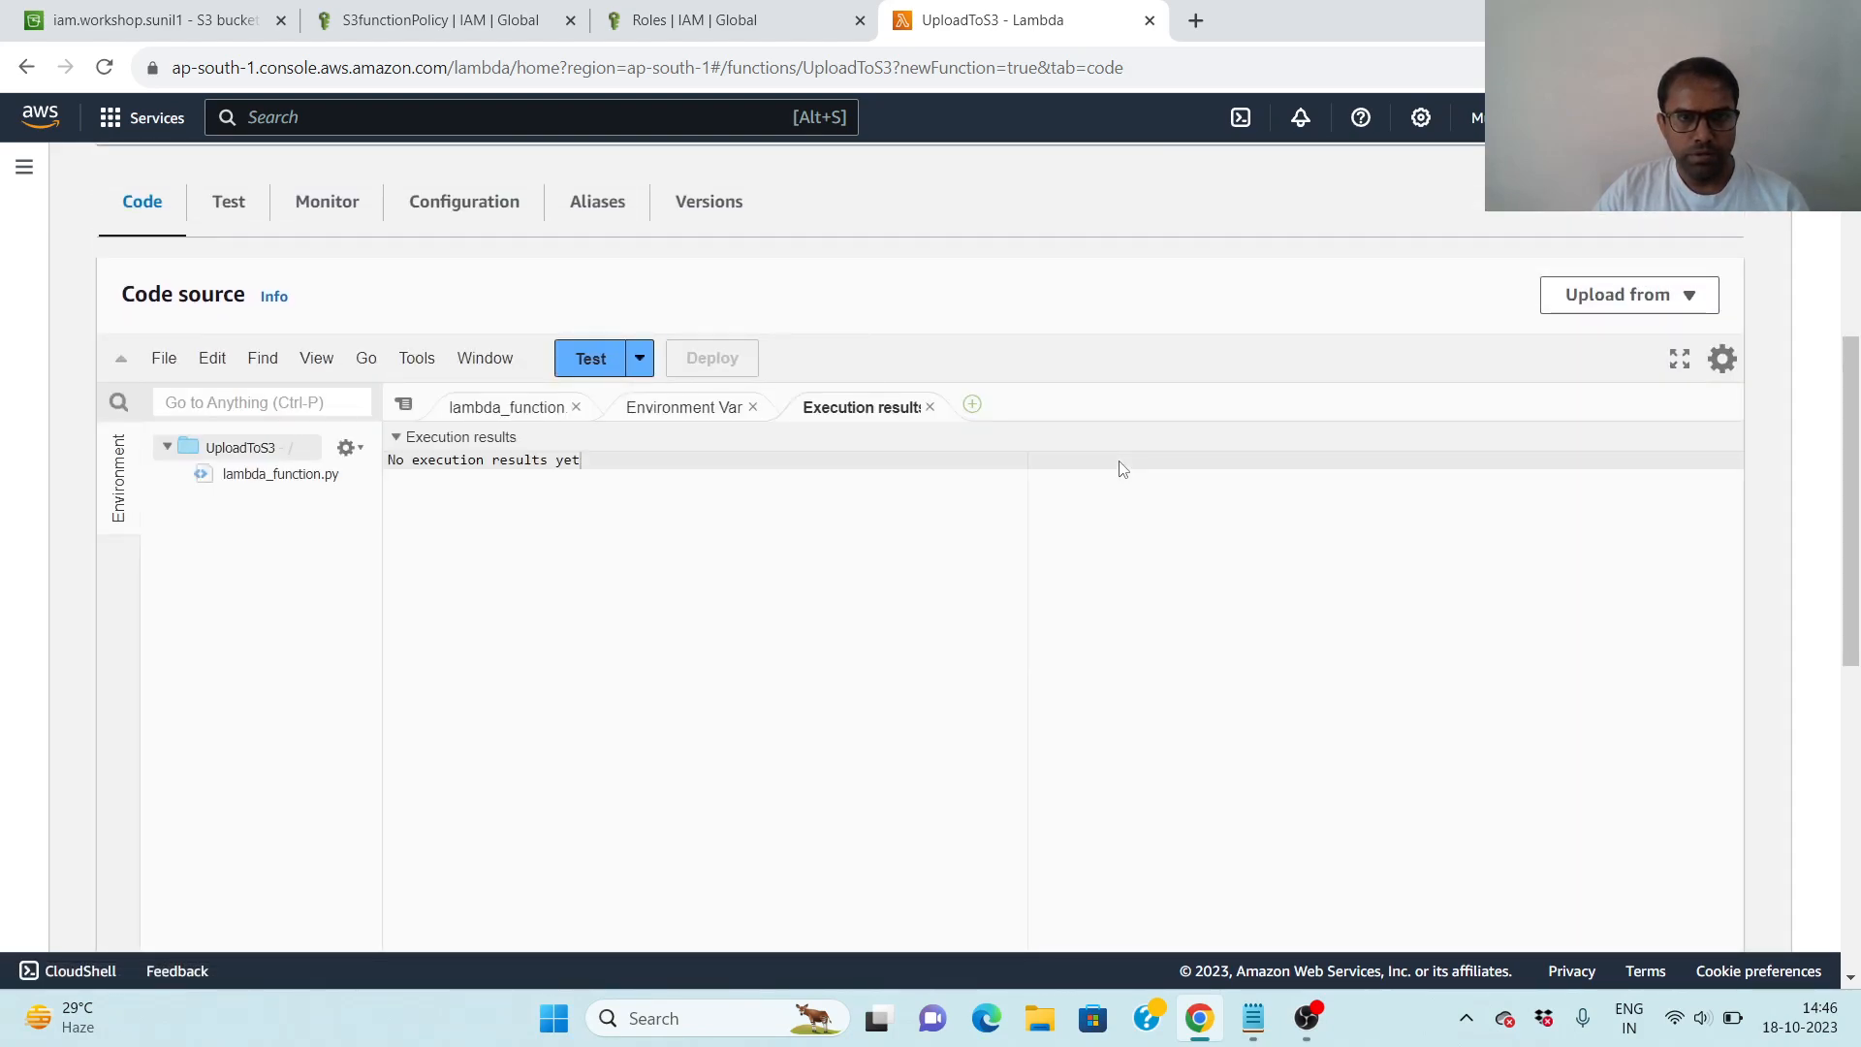
scroll(817, 447, up, 2)
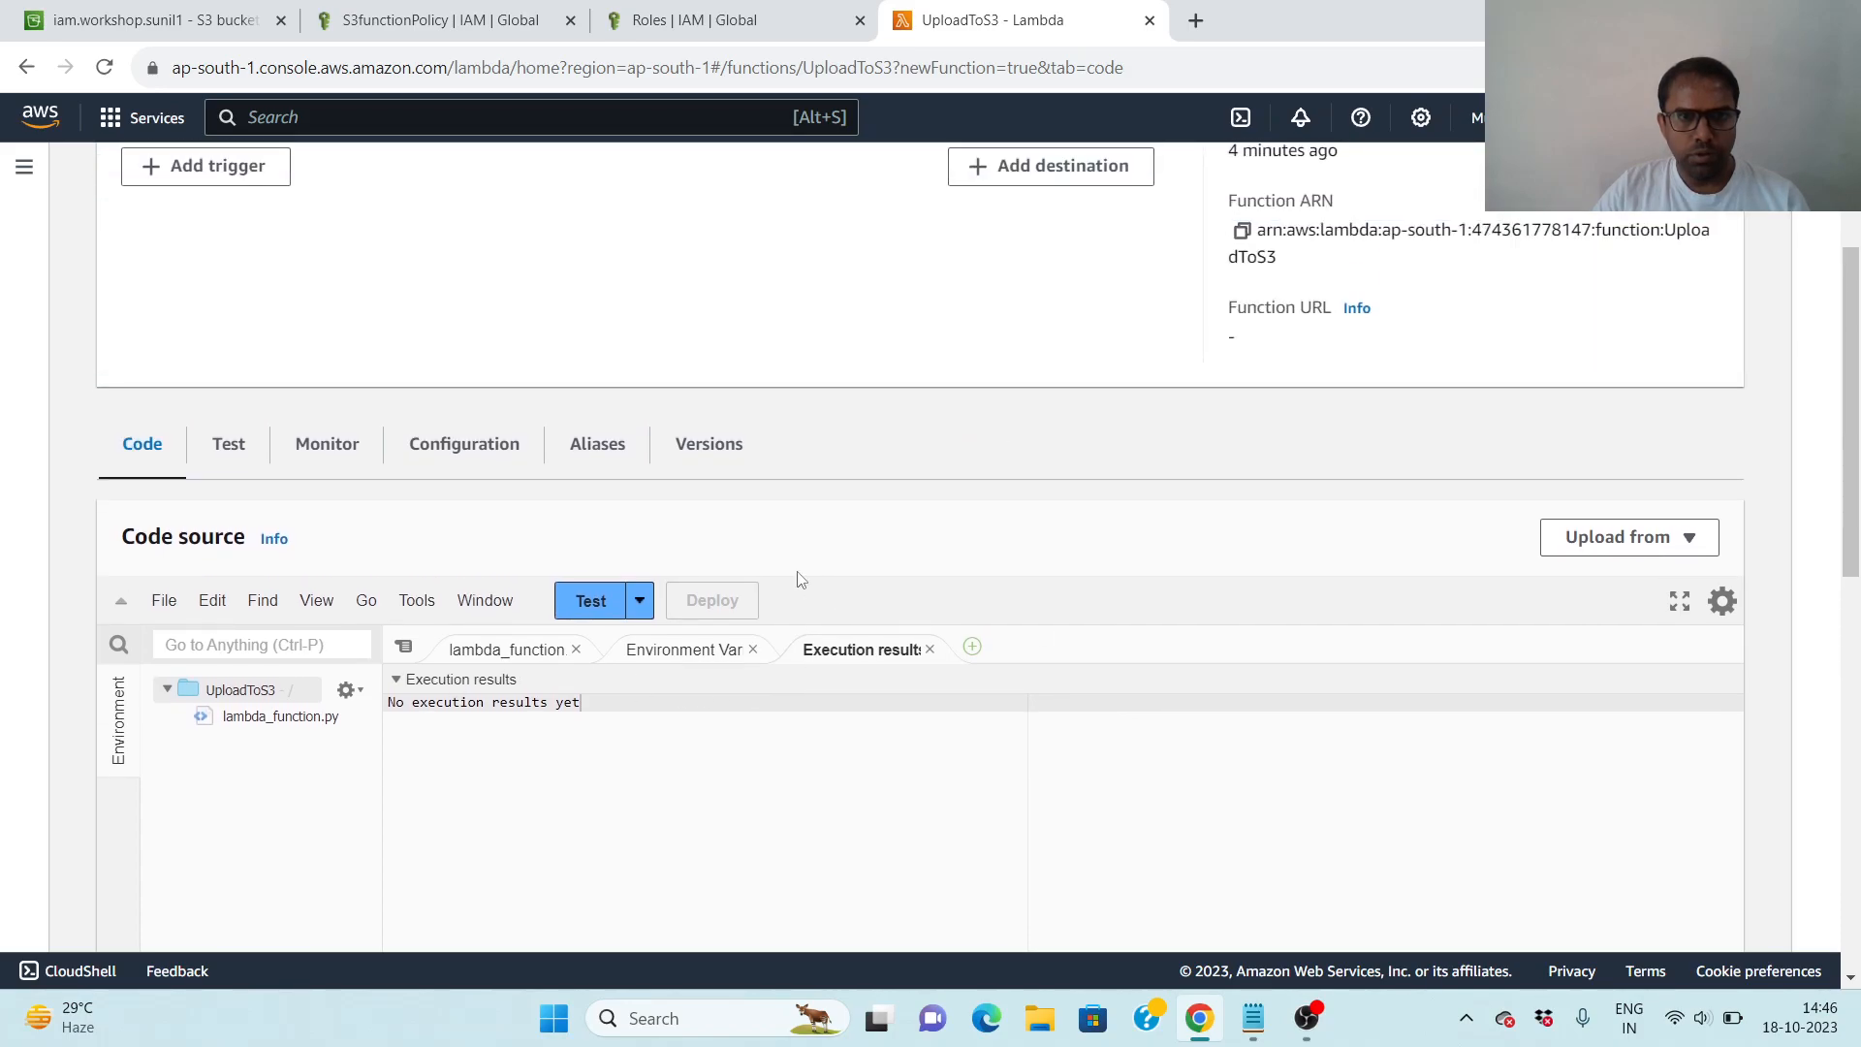
click(594, 603)
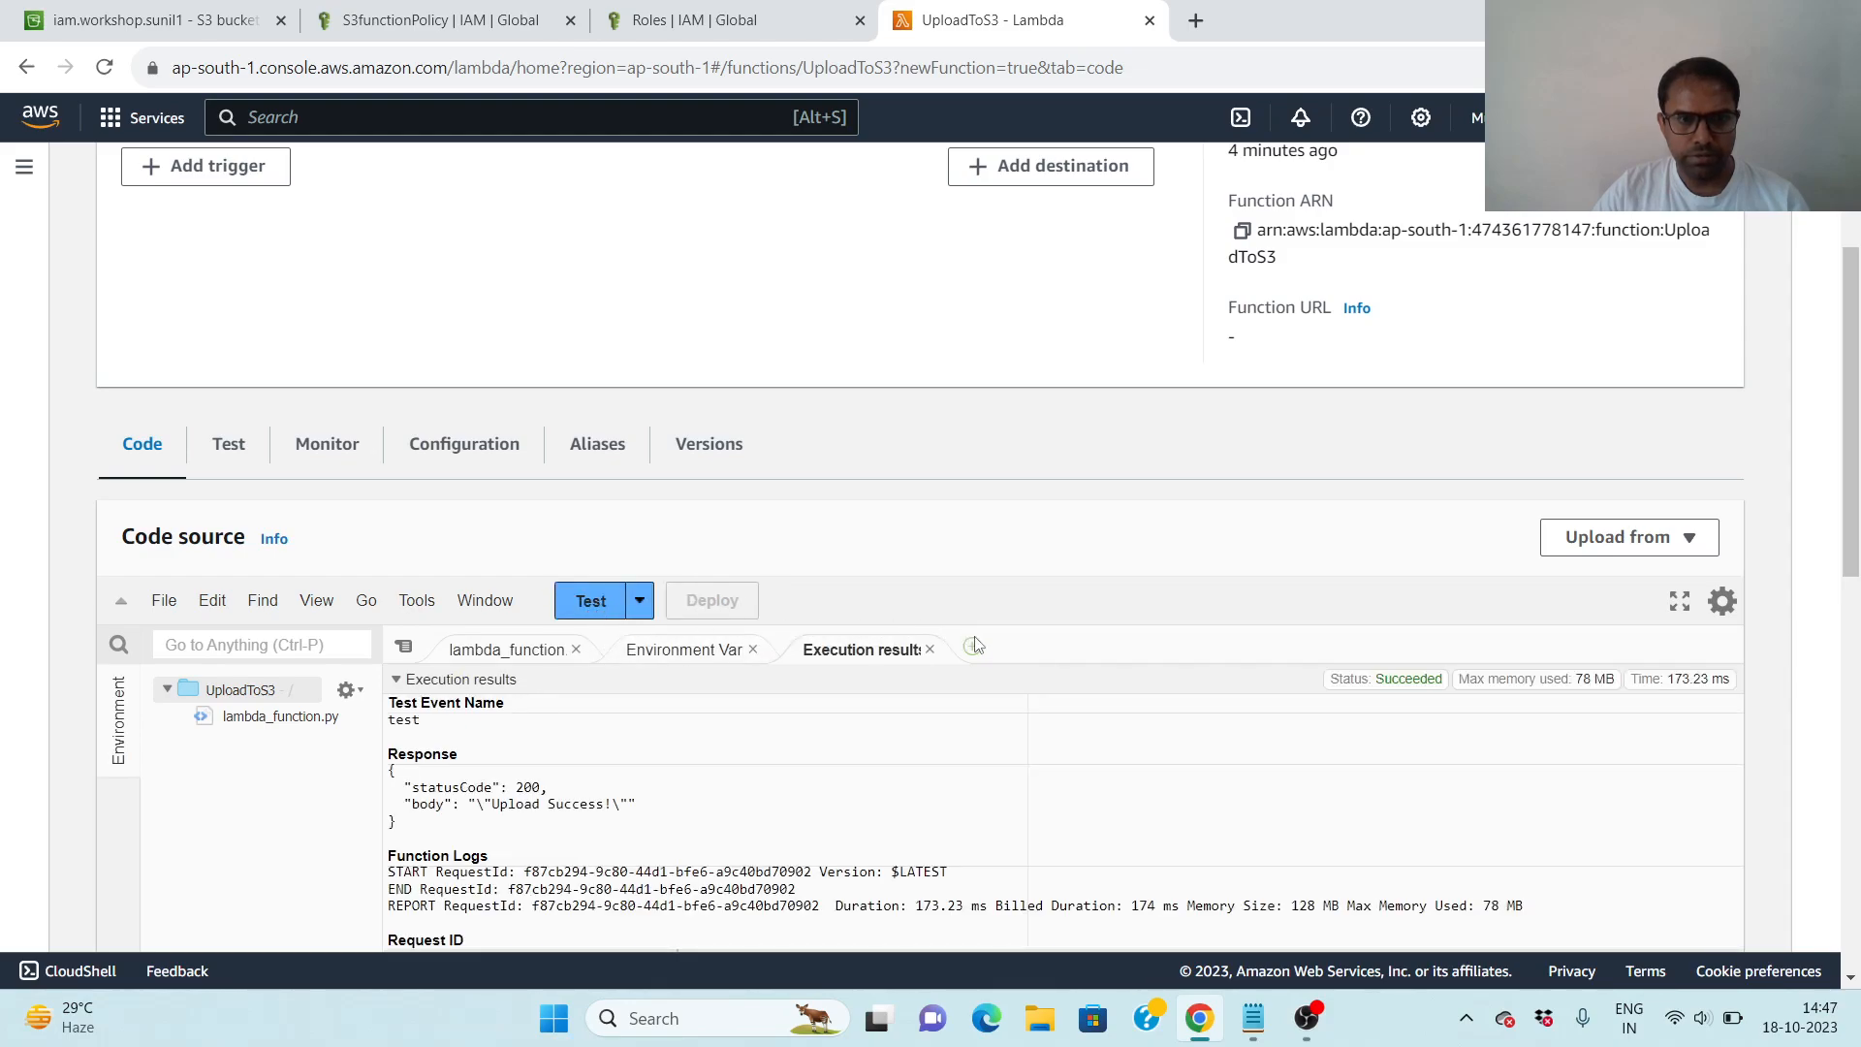
- Review the test's execution results and reload the workshop bucket's object list in S3 to check for the uploaded file
scroll(960, 643, down, 1)
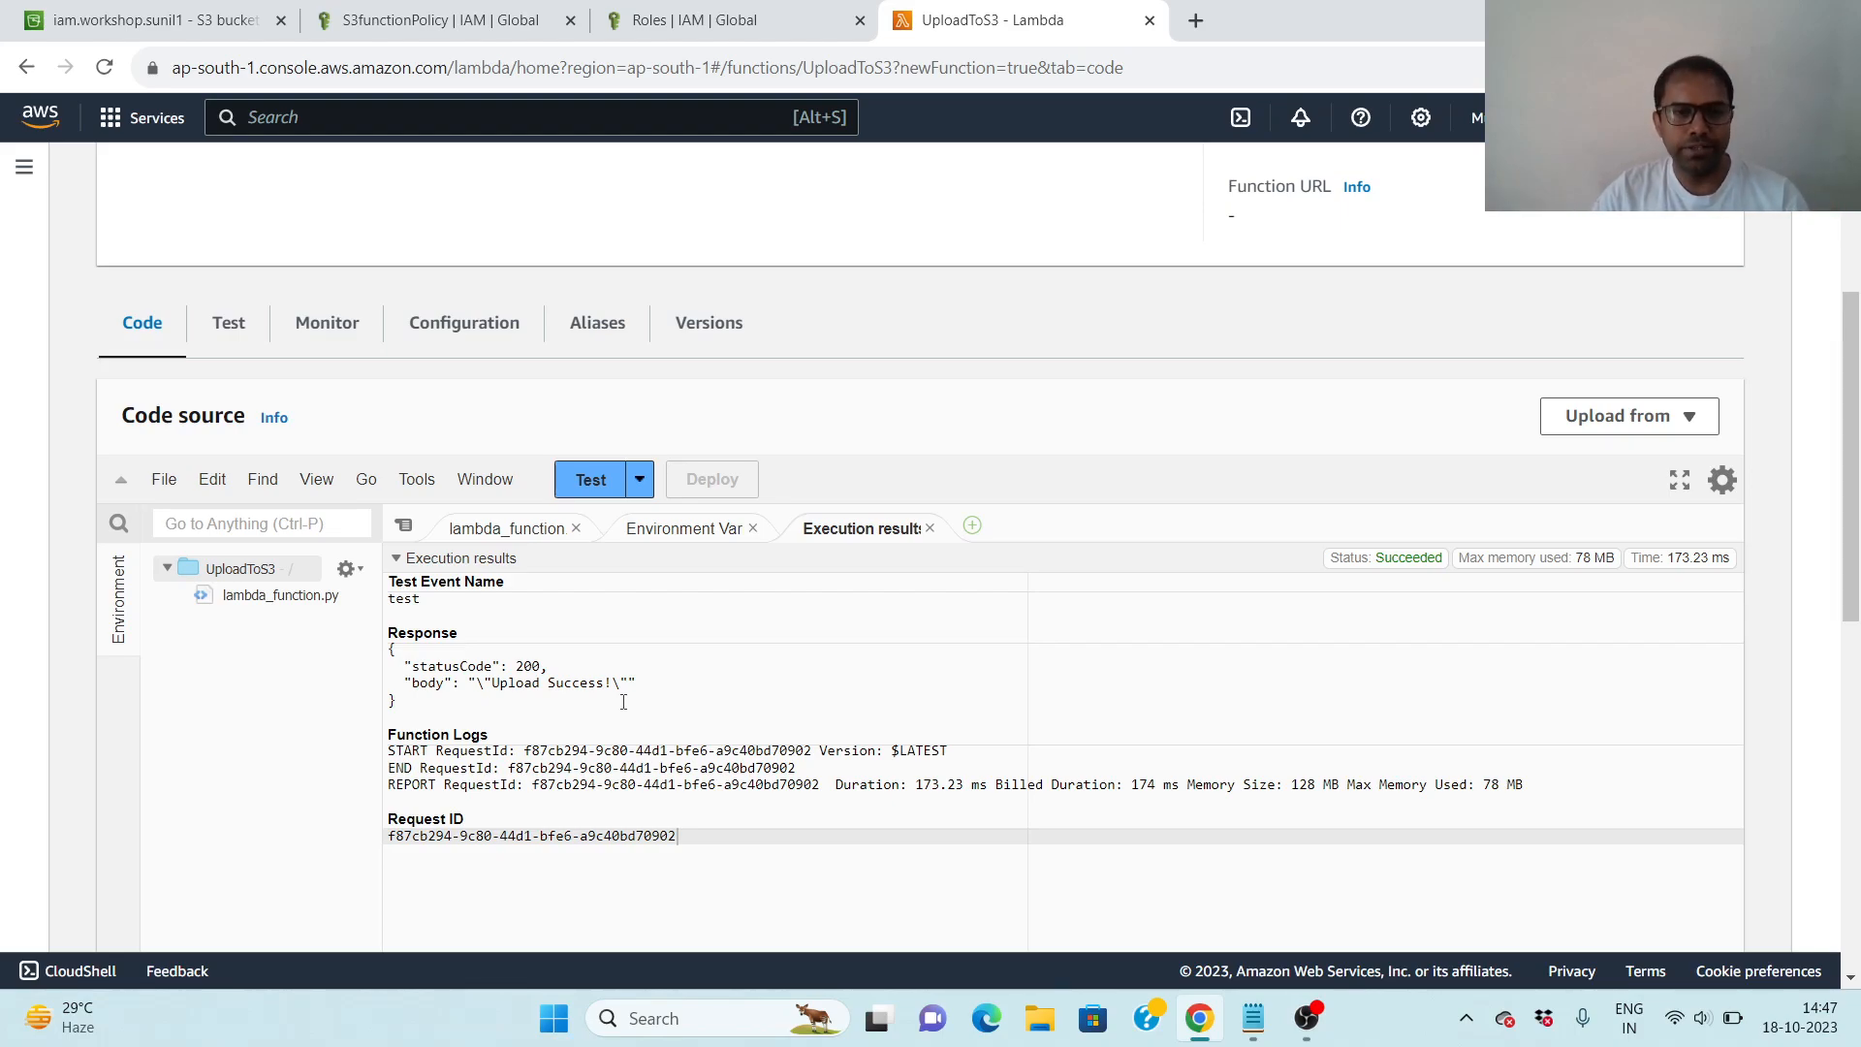
scroll(623, 701, down, 1)
scroll(835, 747, up, 2)
scroll(846, 748, down, 2)
scroll(846, 748, up, 5)
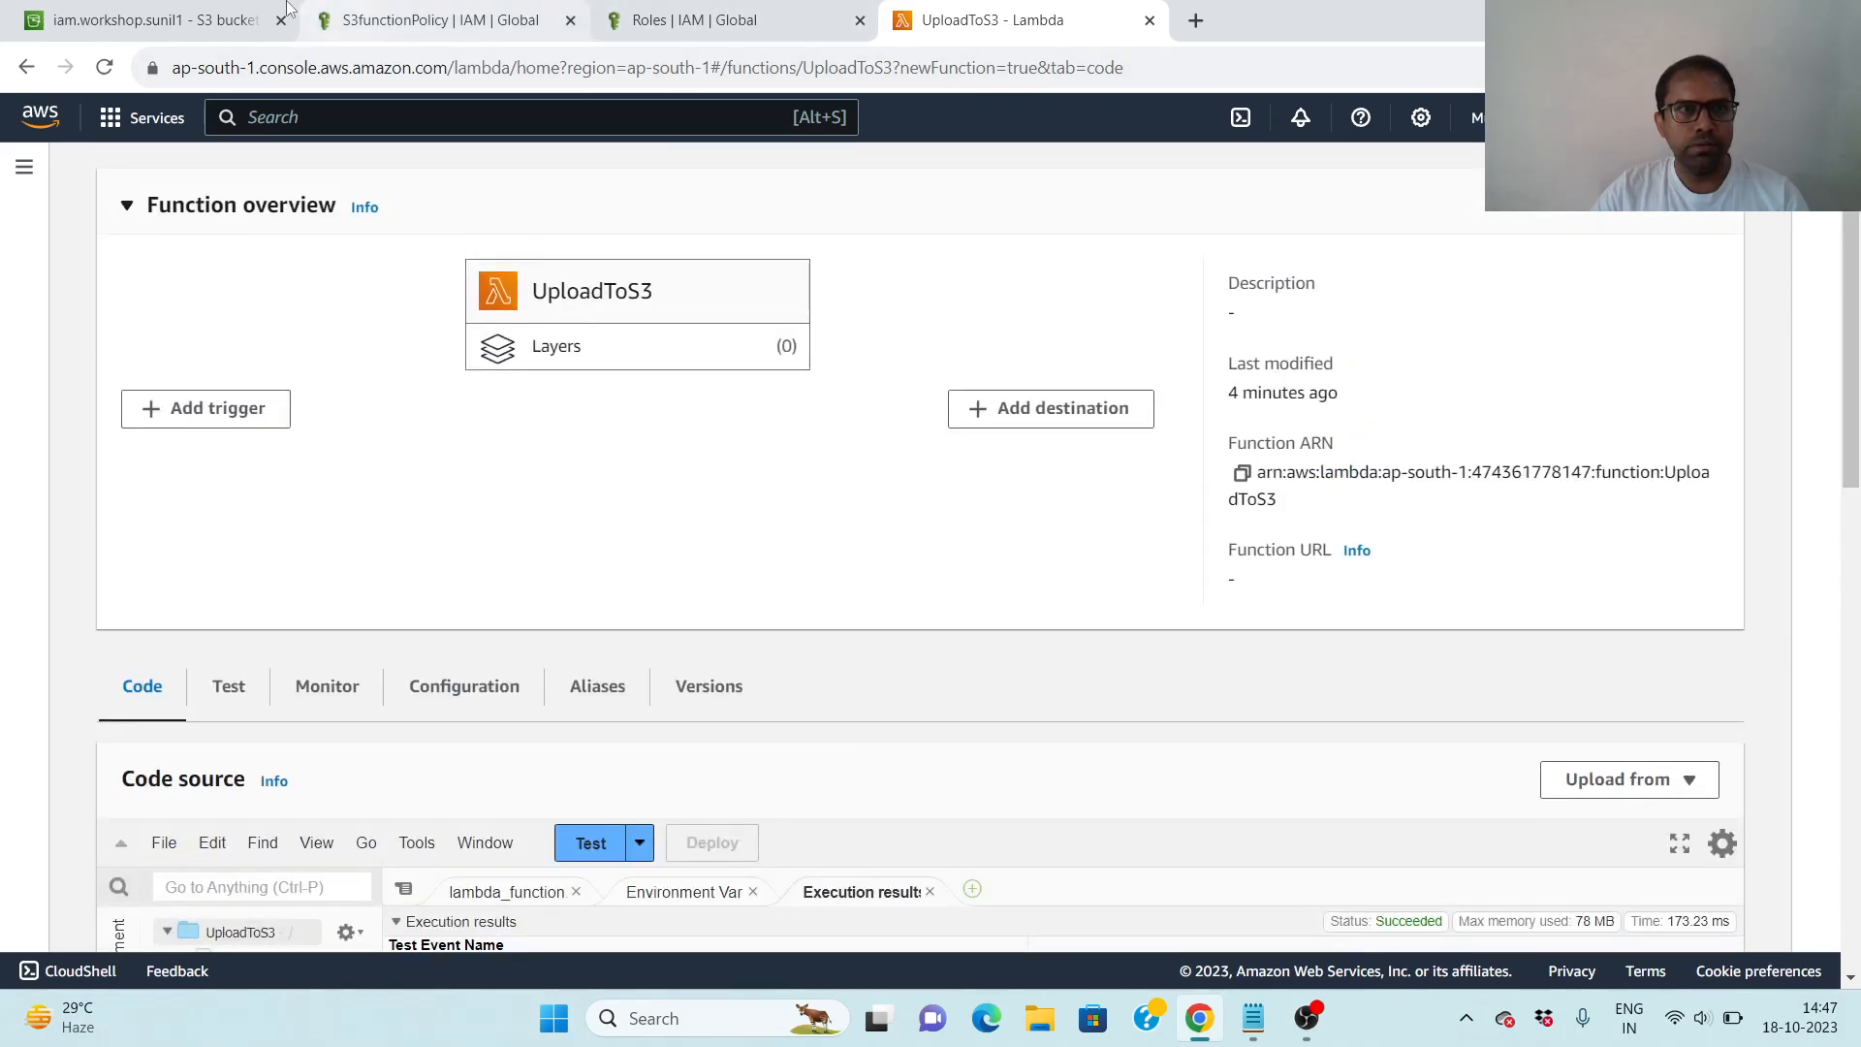
click(139, 11)
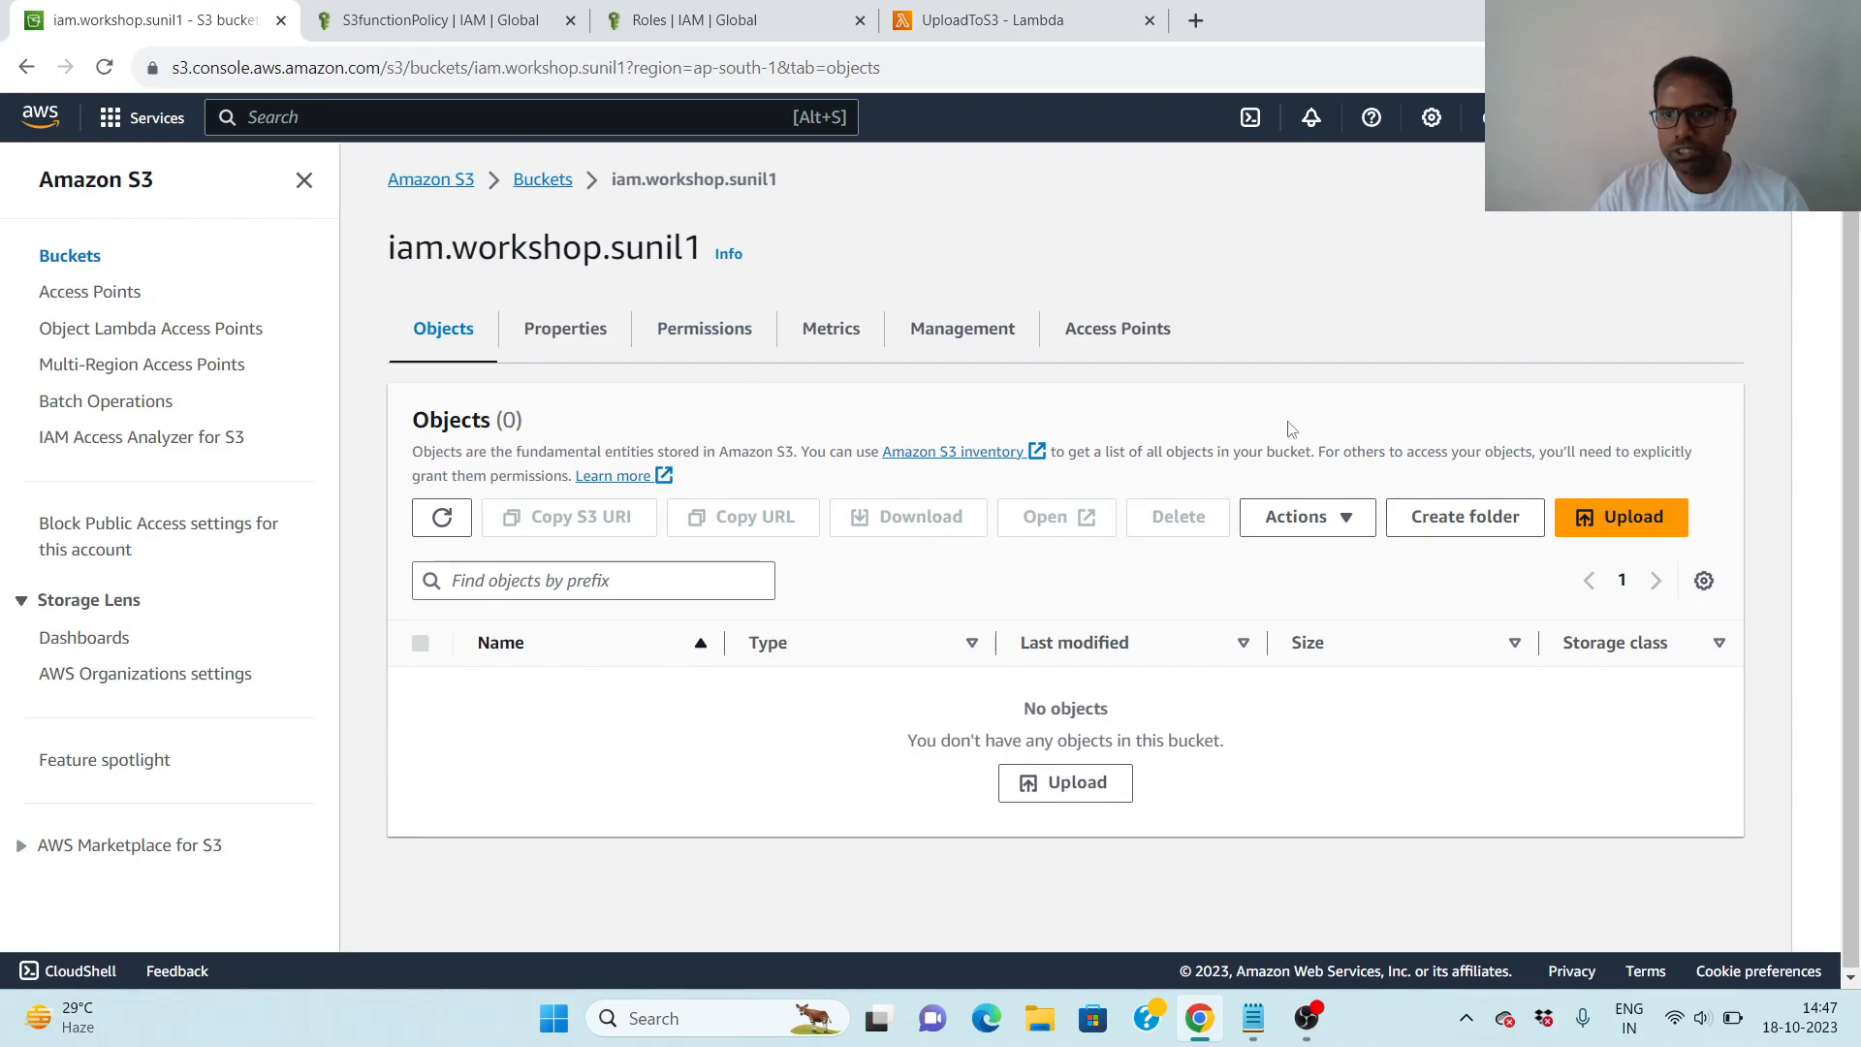
click(105, 67)
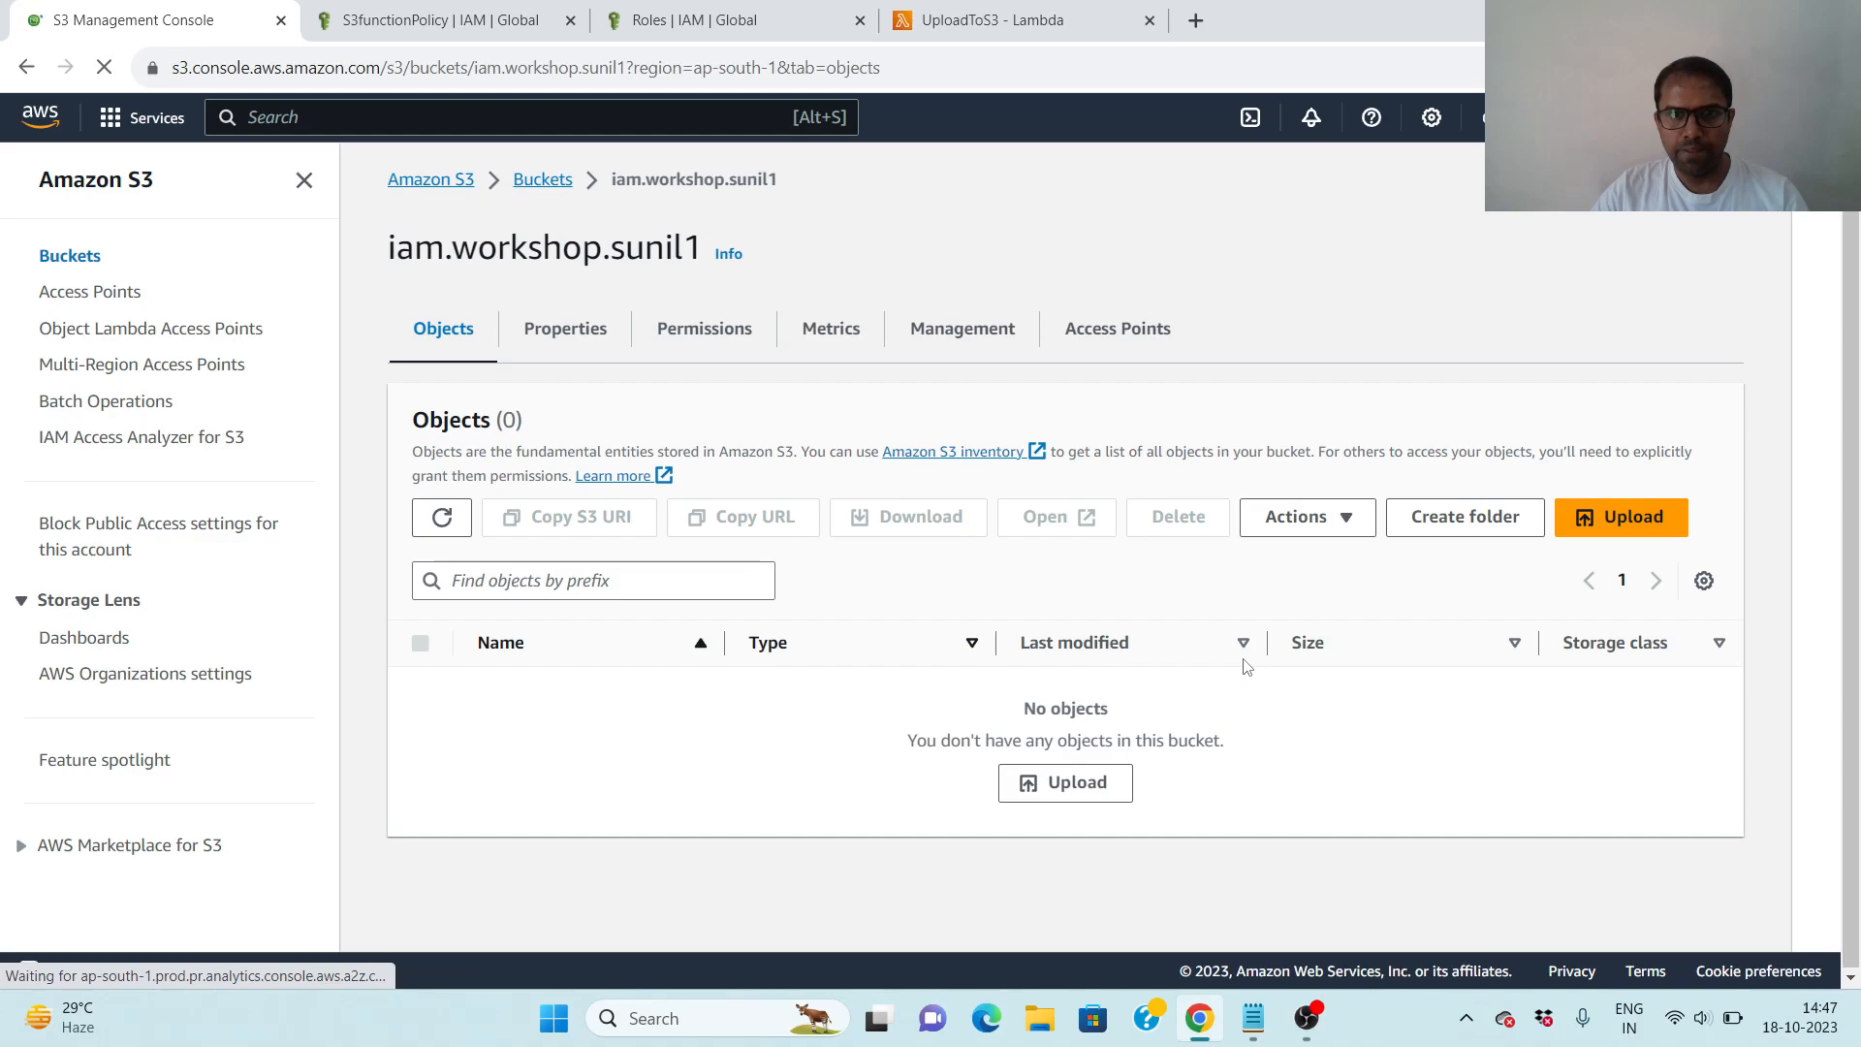